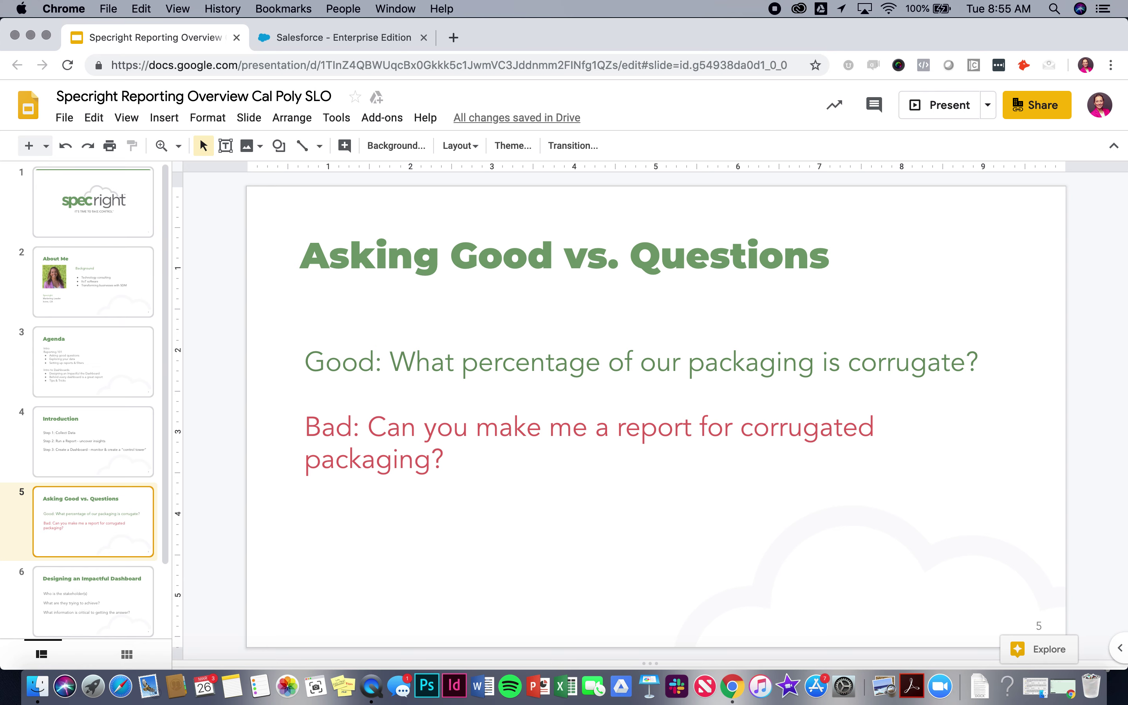
# Step: Display the Agenda slide and switch to the Specifications list in Salesforce
pyautogui.click(122, 362)
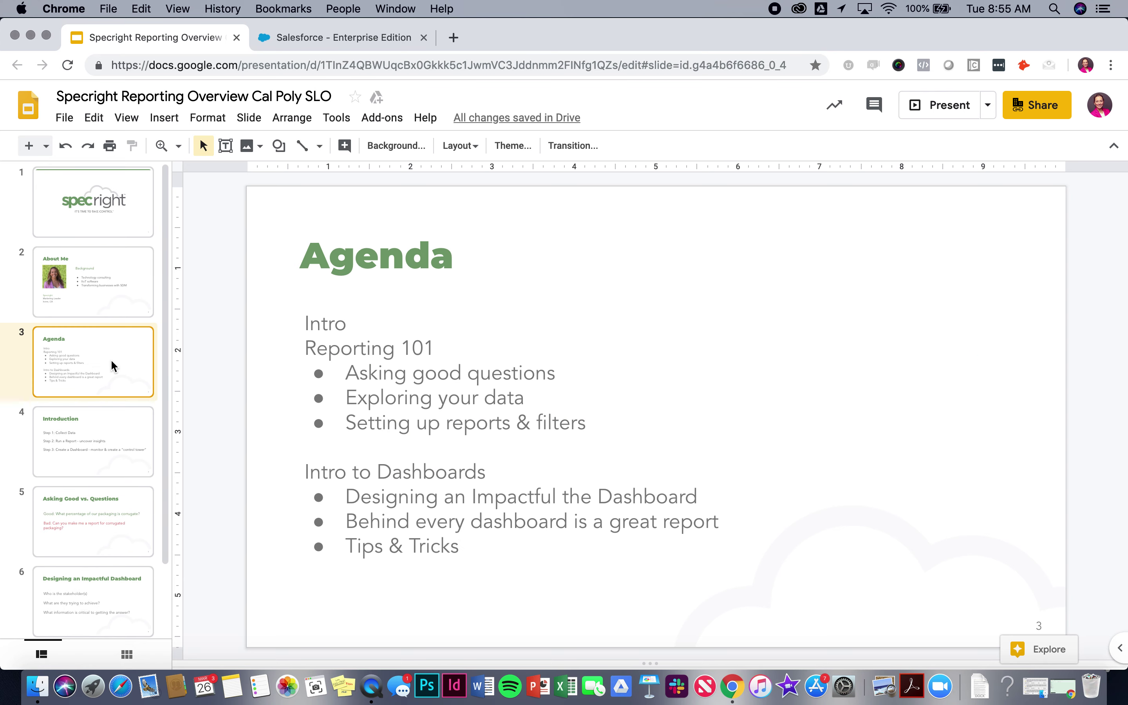
pyautogui.click(306, 37)
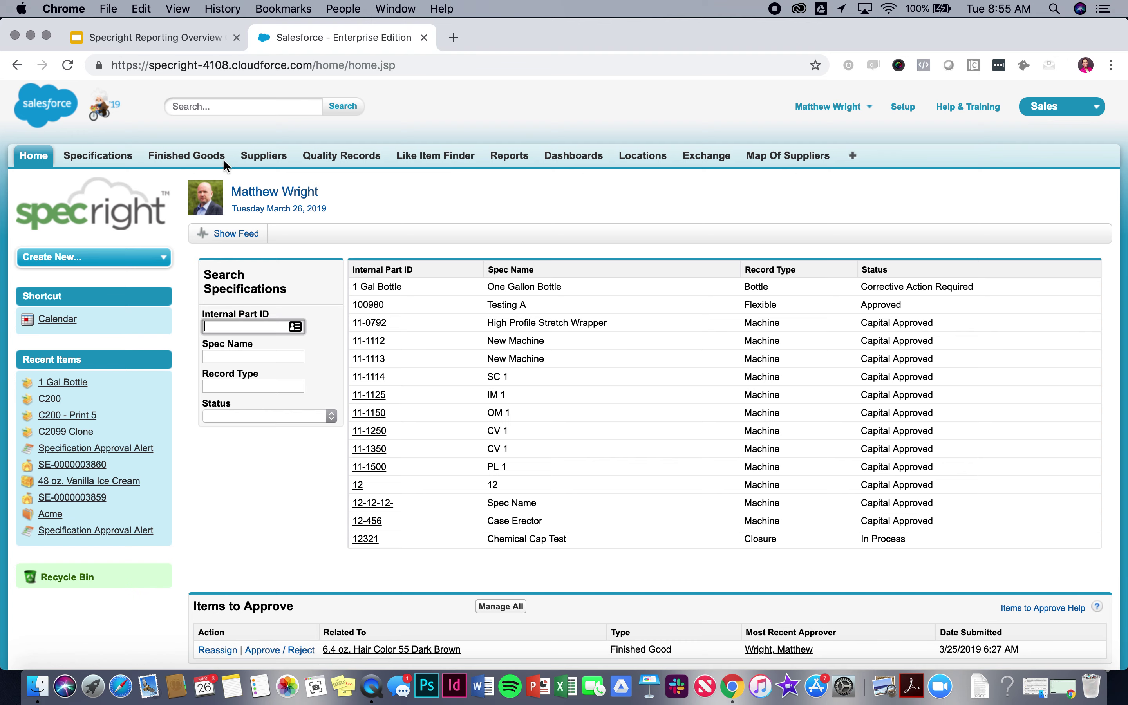
pyautogui.click(105, 156)
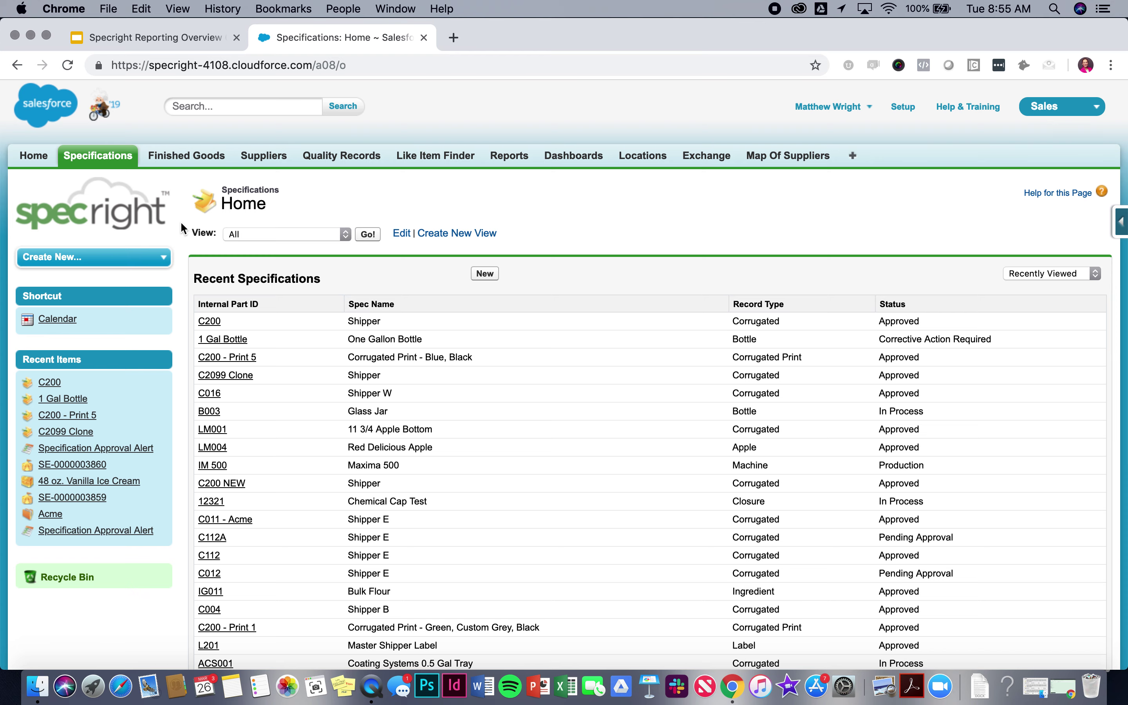
pyautogui.scroll(-2, 412, 401)
pyautogui.scroll(-4, 412, 401)
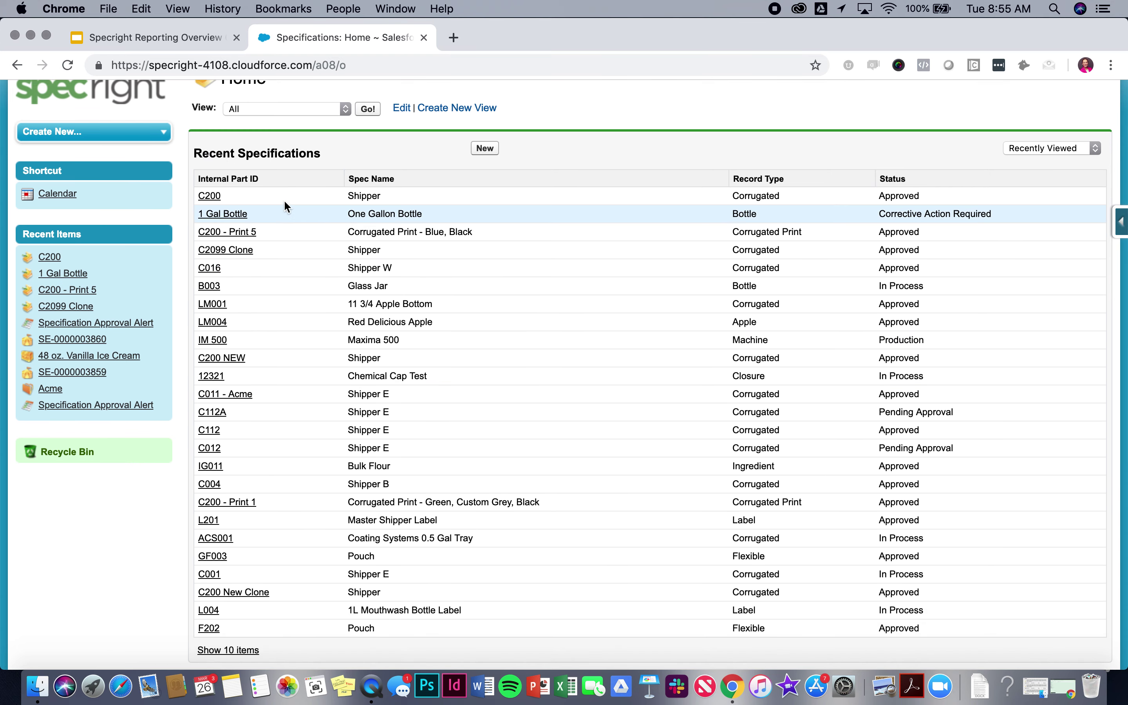
# Step: Examine the Spec Name and Record Type columns of the recent specifications, including the Corrugated entries
pyautogui.tripleClick(358, 179)
pyautogui.tripleClick(736, 180)
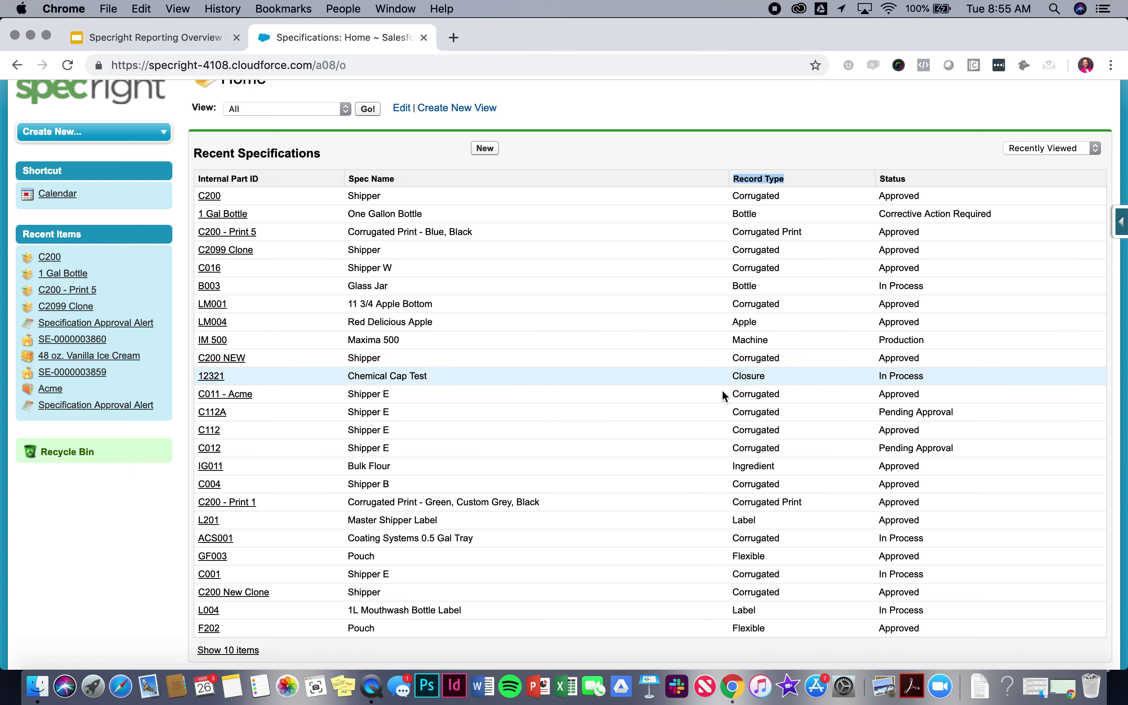
pyautogui.doubleClick(751, 357)
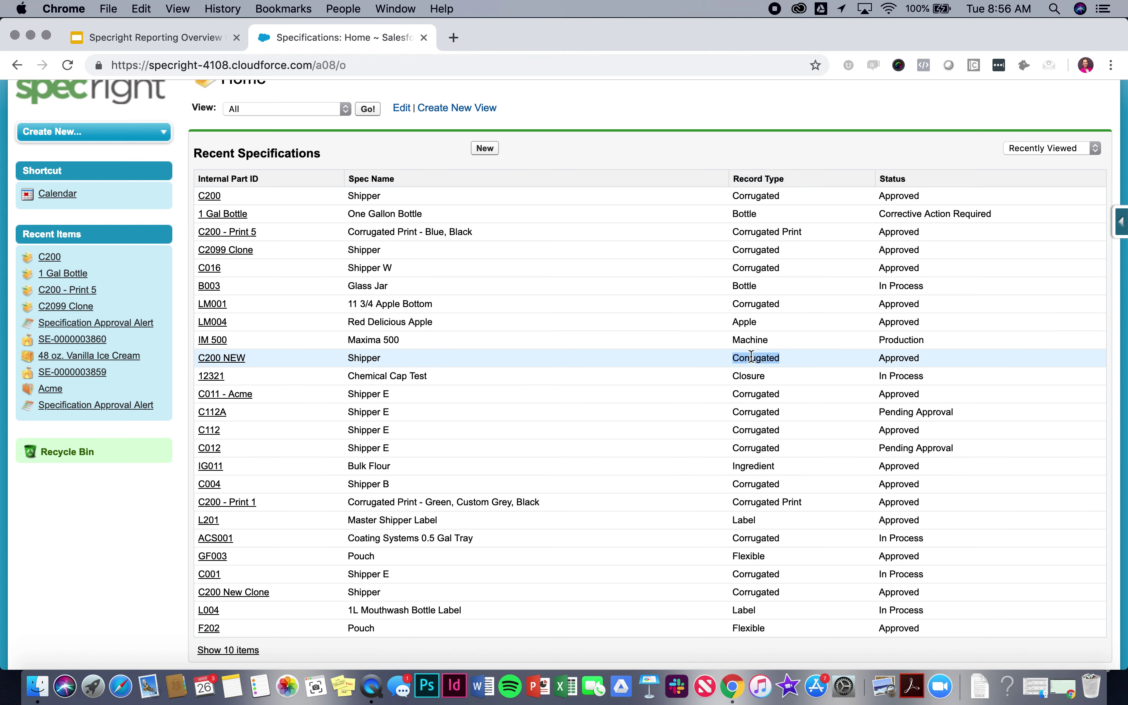
pyautogui.click(723, 151)
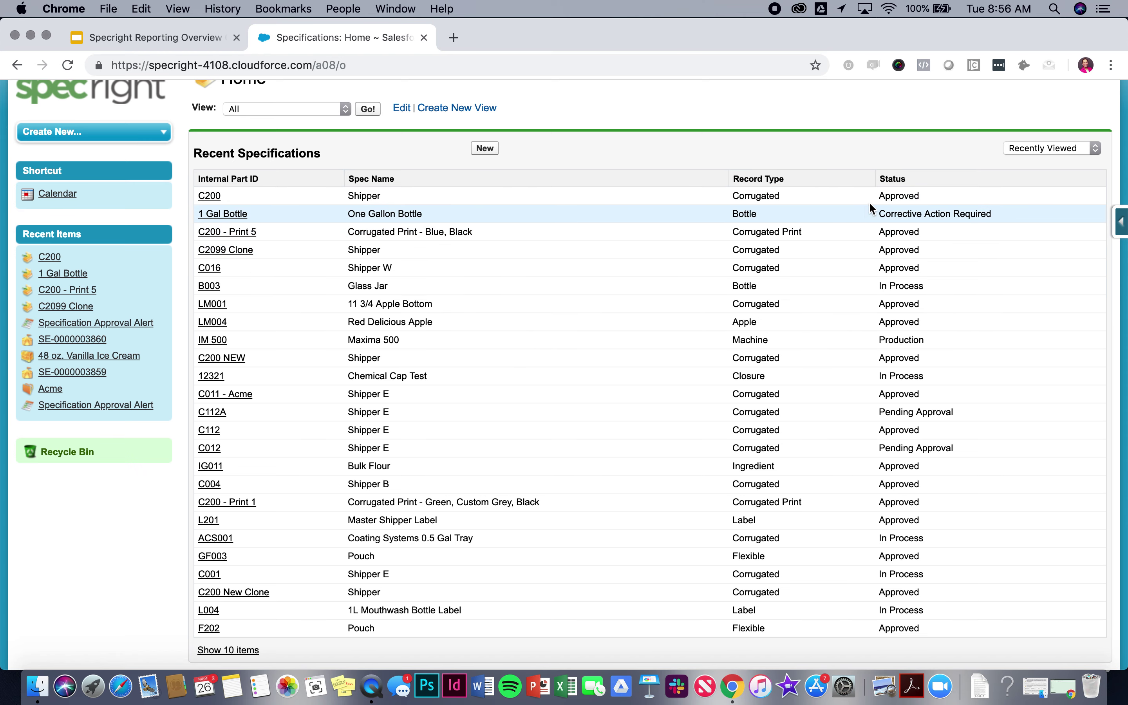
pyautogui.scroll(3, 699, 184)
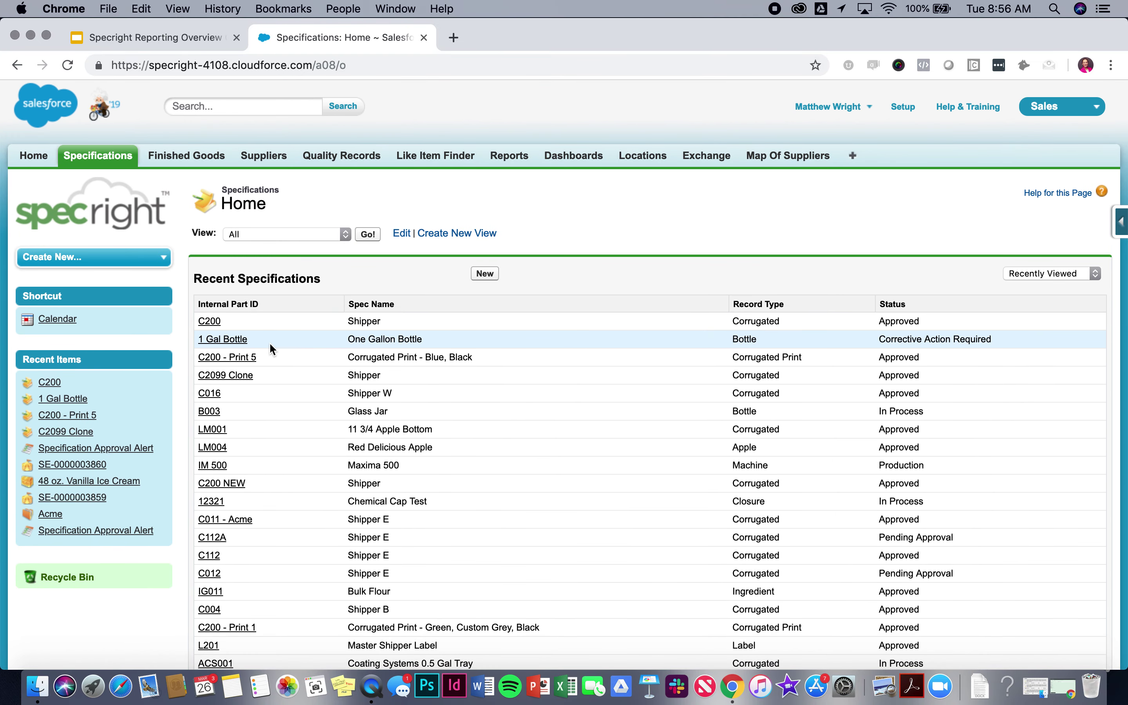
# Step: Open the C200 specification and examine its Master Specification, Spec Name and Status fields
pyautogui.click(211, 321)
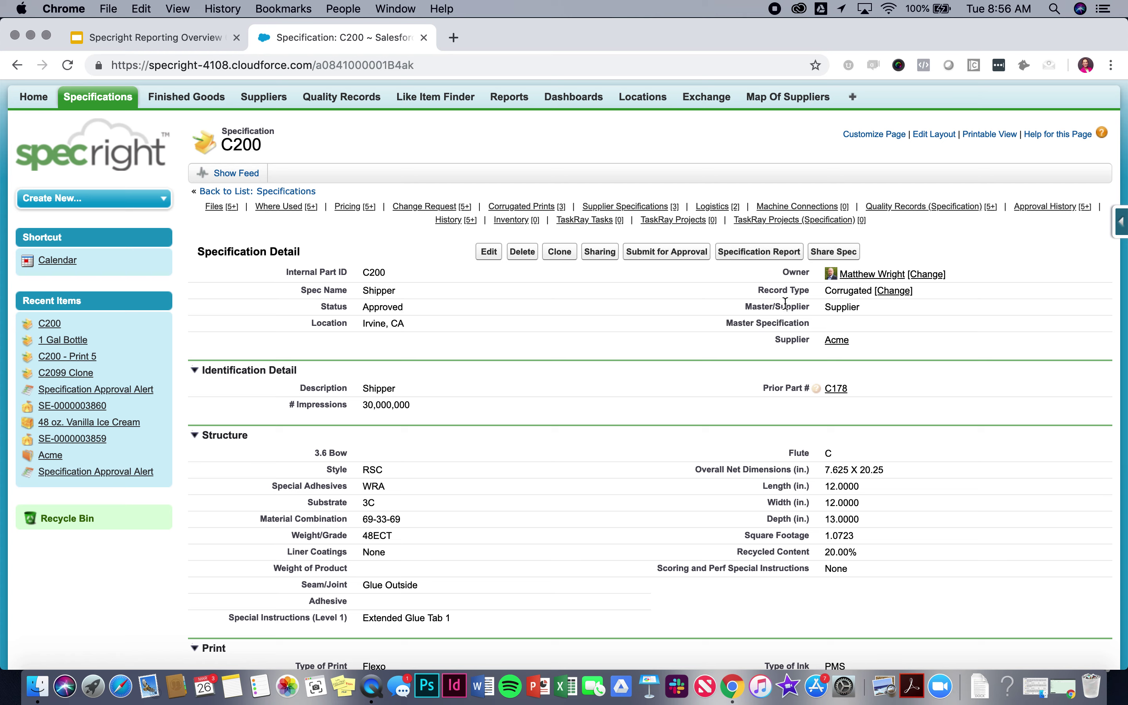
pyautogui.scroll(-3, 785, 304)
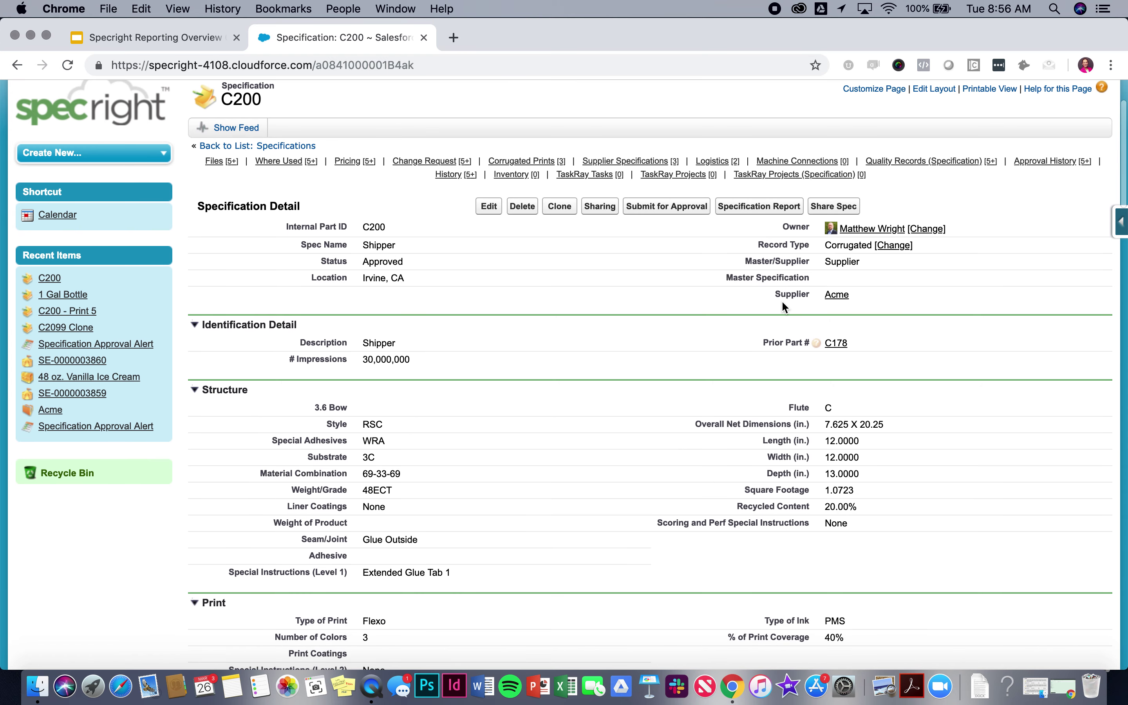
pyautogui.scroll(-1, 782, 306)
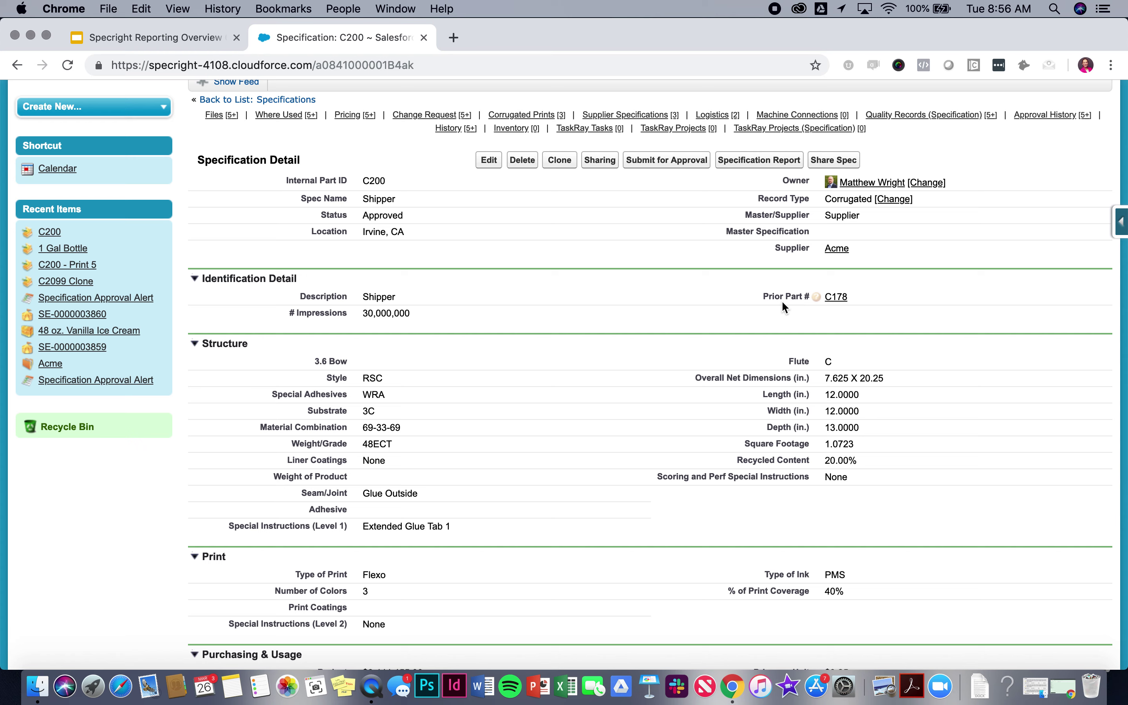
pyautogui.tripleClick(735, 232)
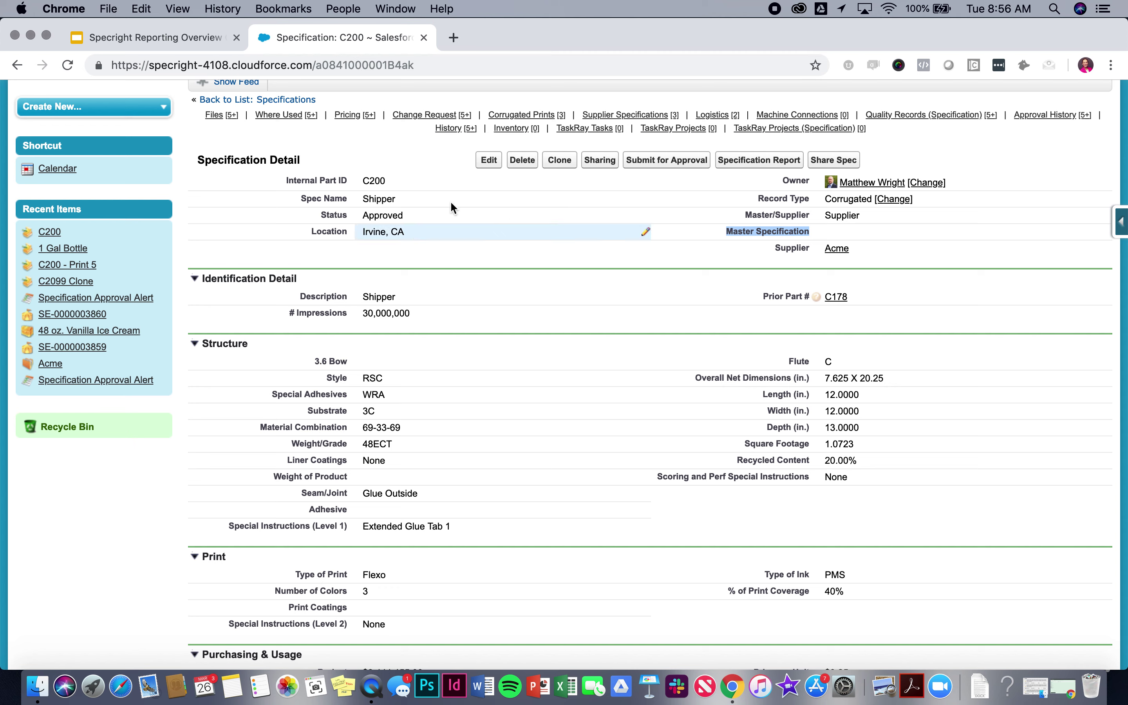
pyautogui.tripleClick(339, 200)
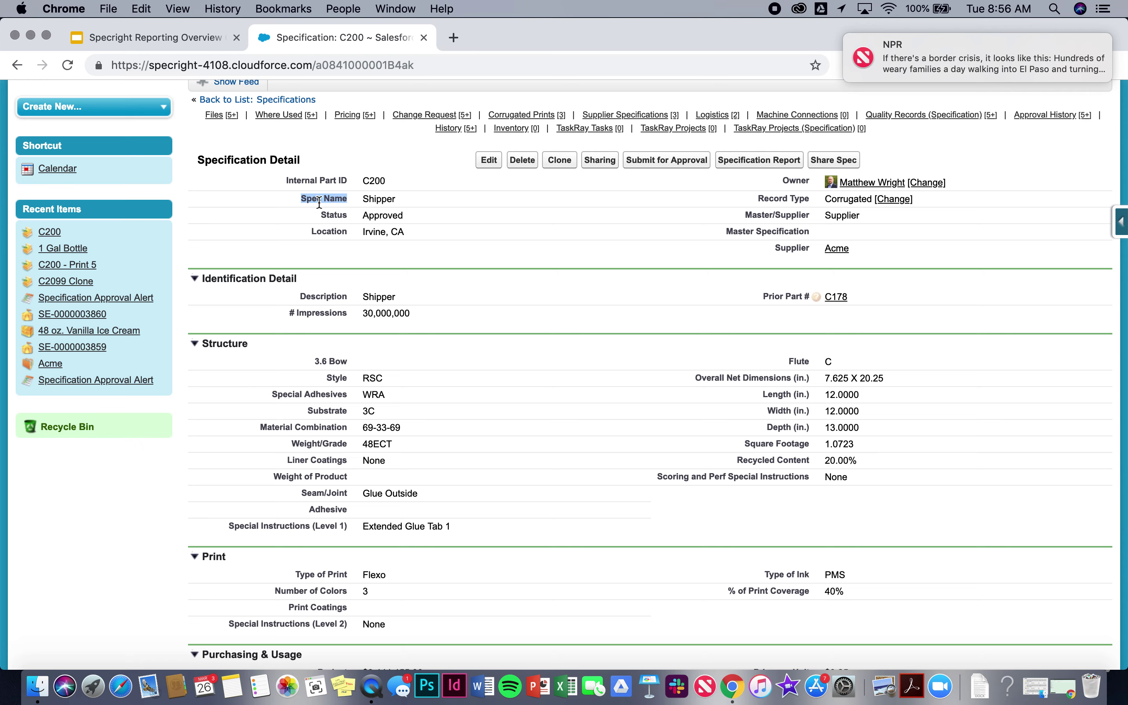
pyautogui.hscroll(3, 887, 64)
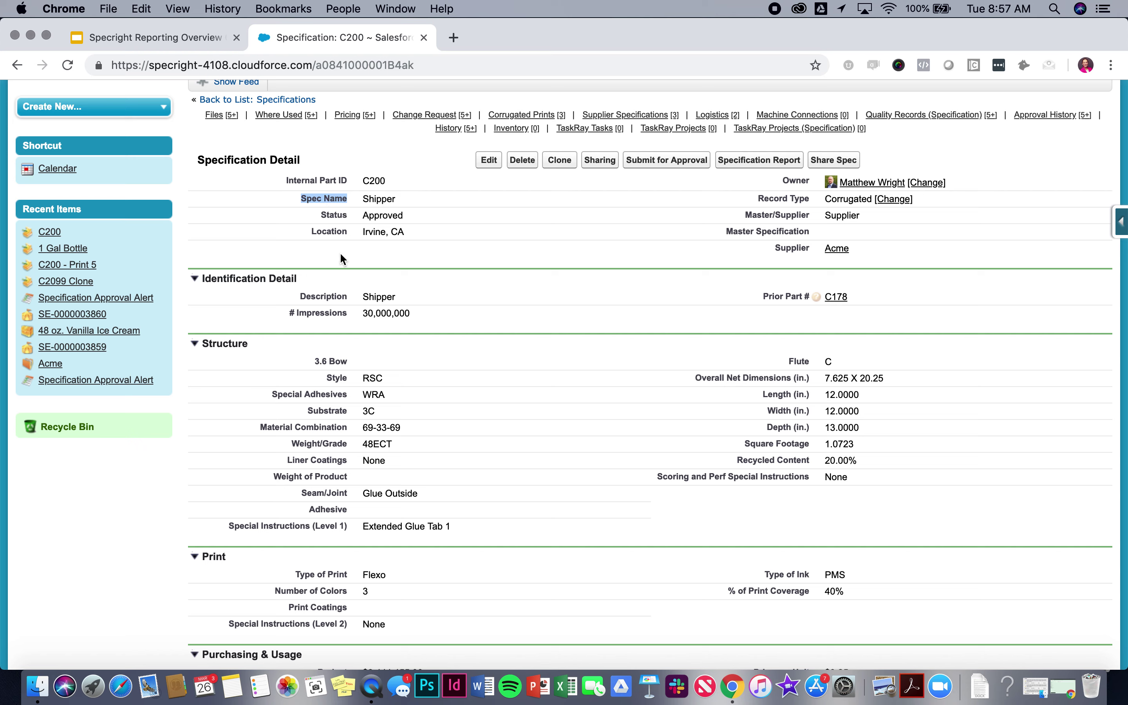
pyautogui.click(329, 214)
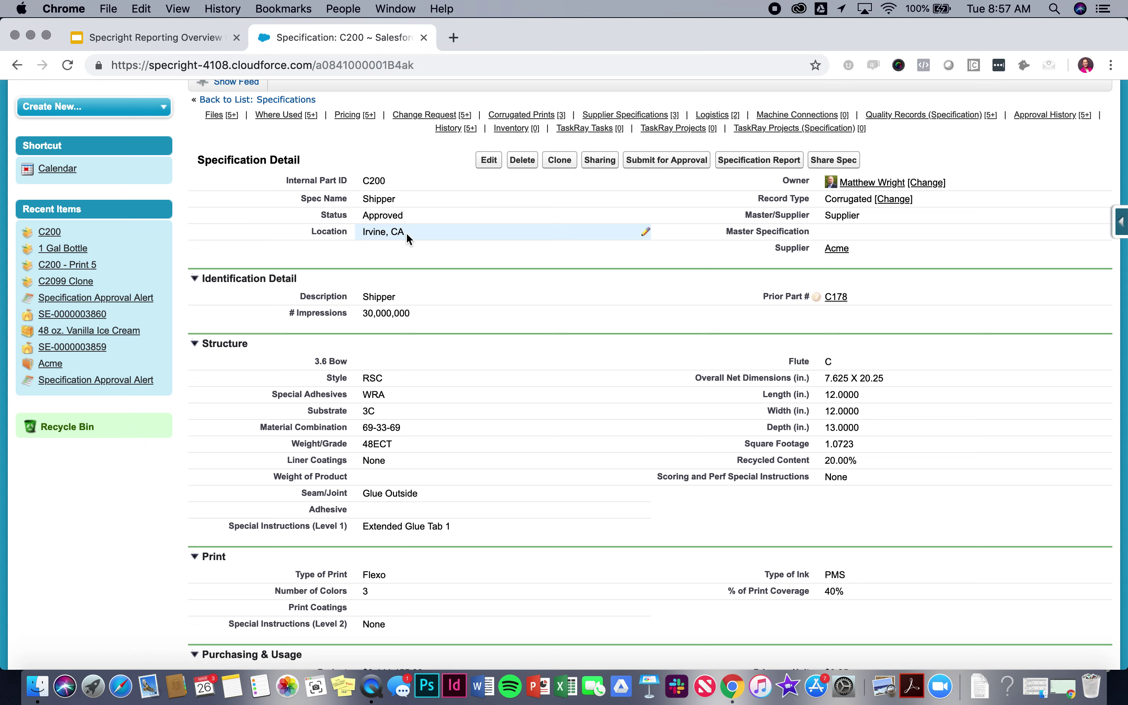
# Step: Review C200's structure, print, purchasing and file preview sections and its related lists through the approval history
pyautogui.scroll(-5, 425, 336)
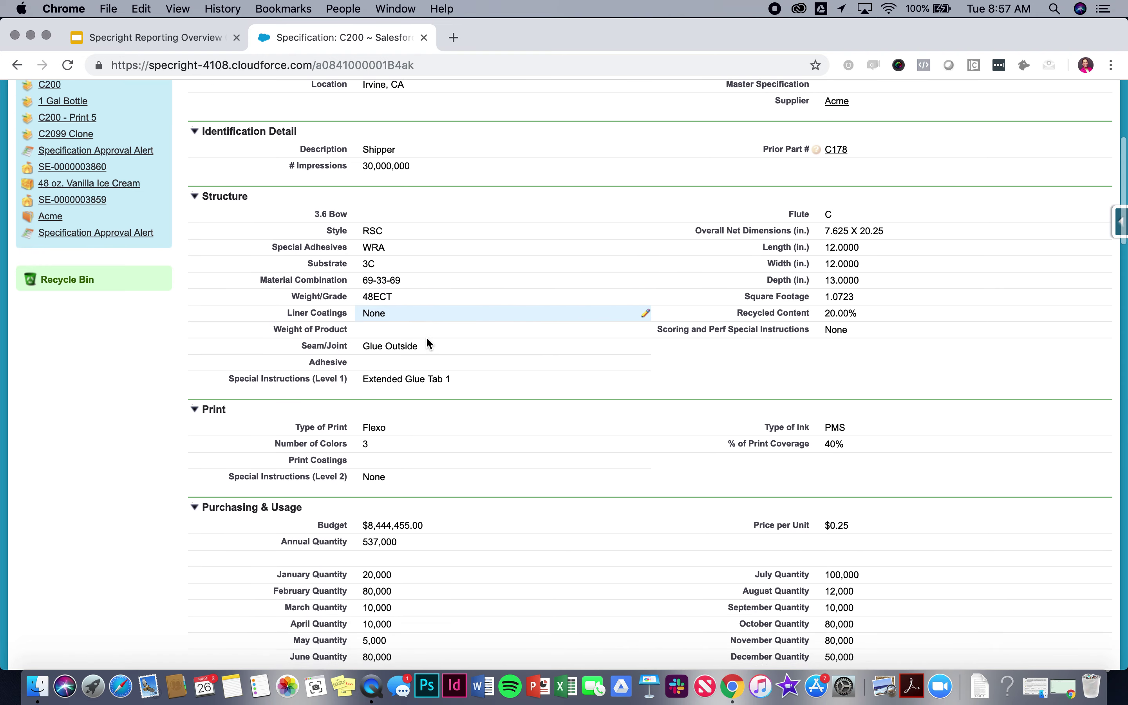
pyautogui.scroll(-1, 425, 336)
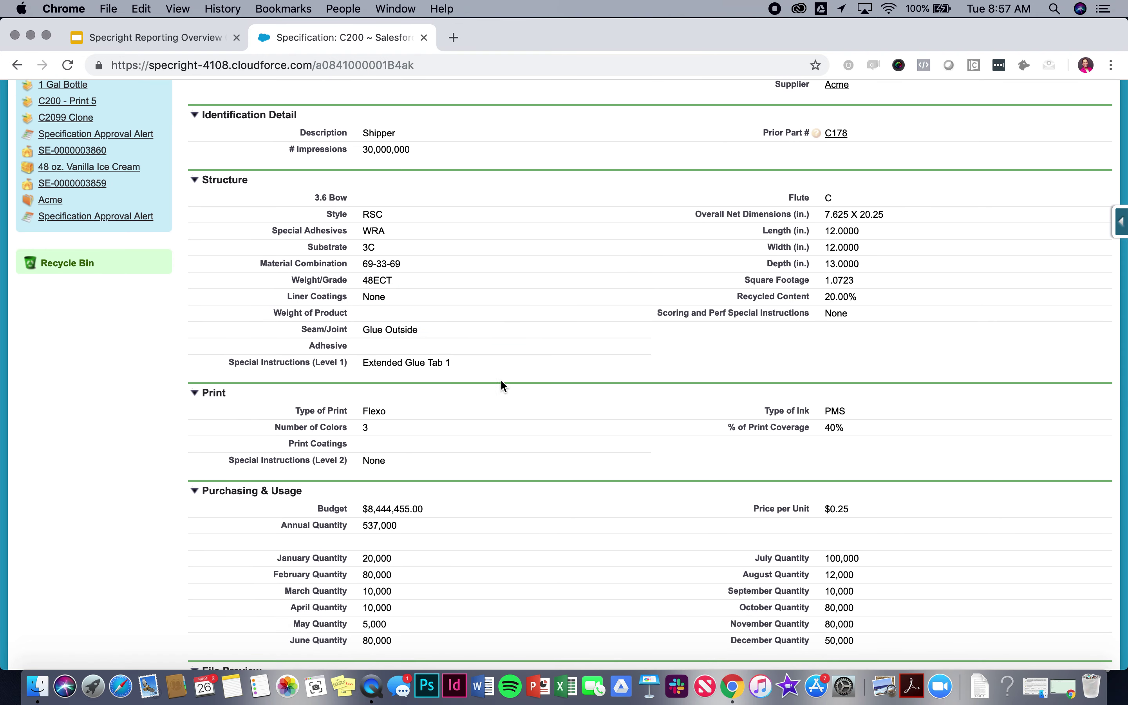
pyautogui.scroll(-6, 501, 383)
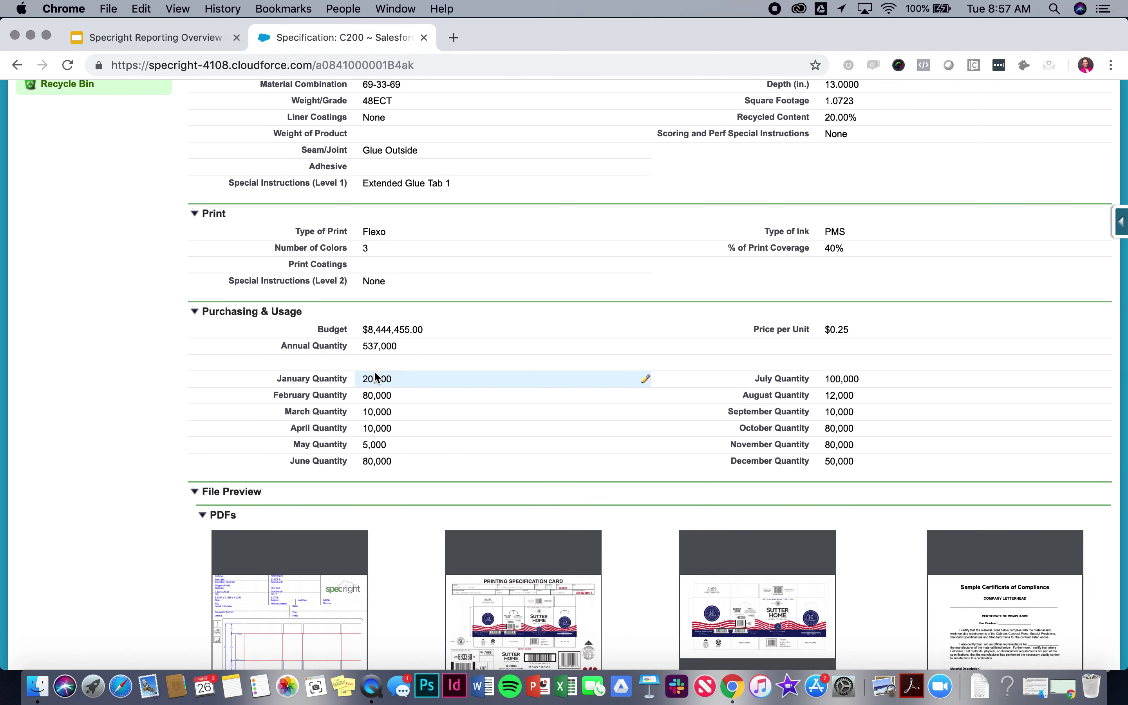
pyautogui.scroll(-6, 372, 377)
pyautogui.scroll(-5, 170, 382)
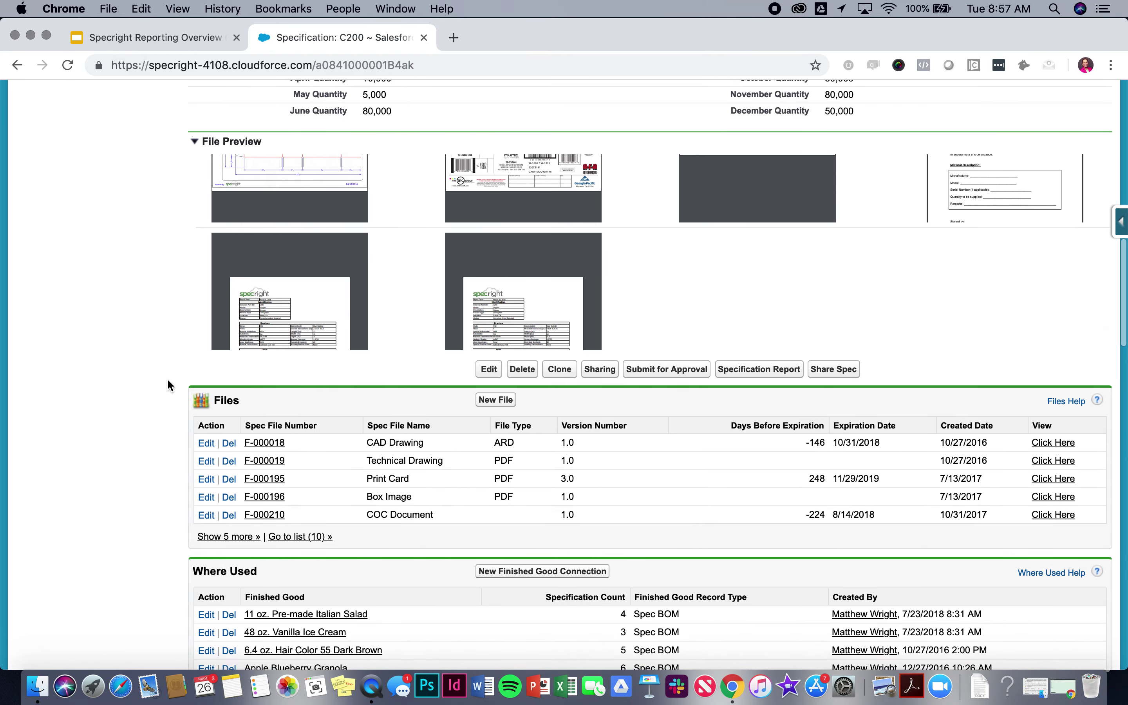
pyautogui.scroll(-15, 167, 380)
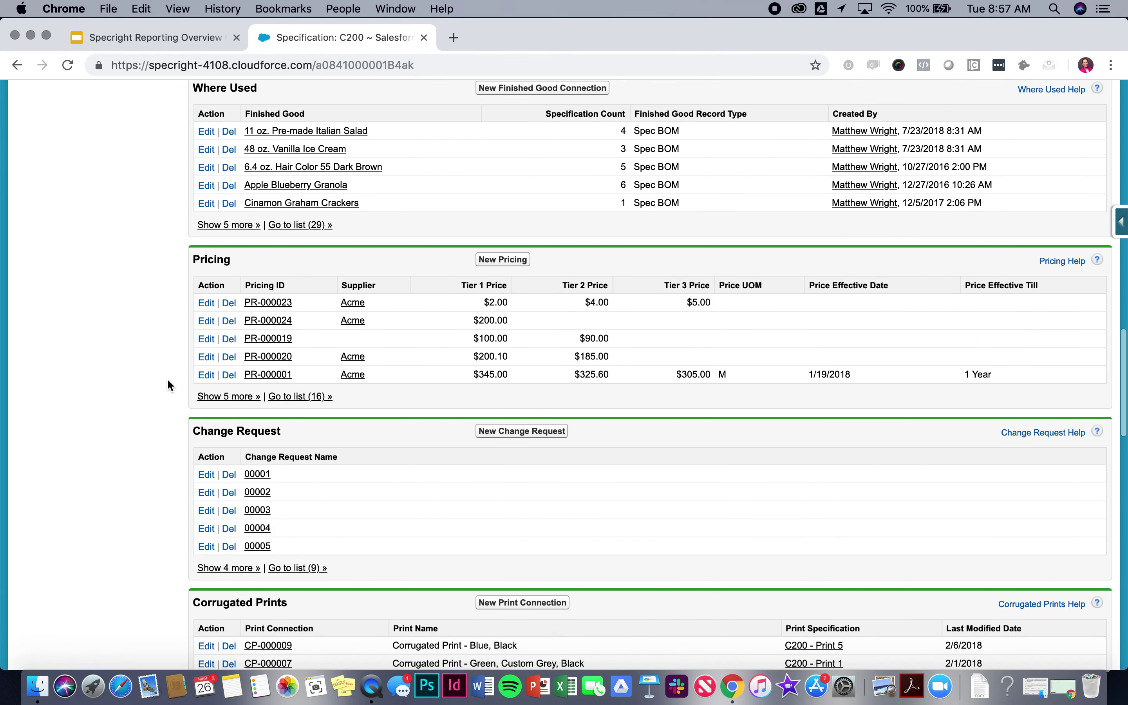
pyautogui.scroll(-7, 168, 383)
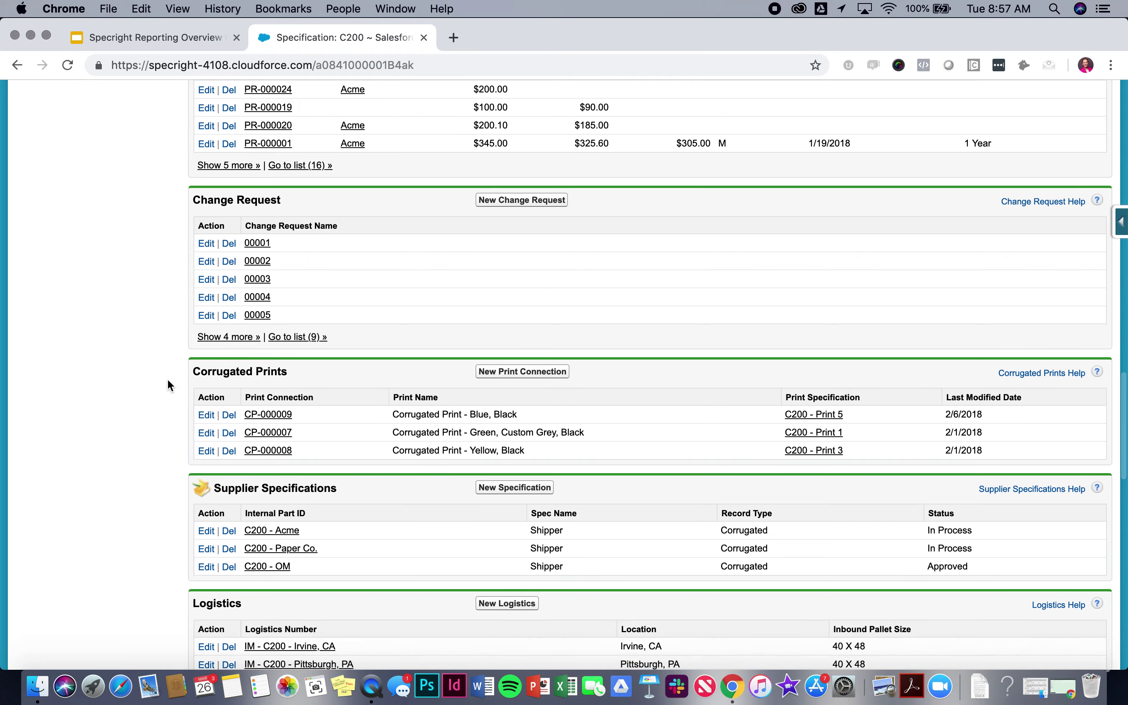
pyautogui.scroll(-15, 168, 385)
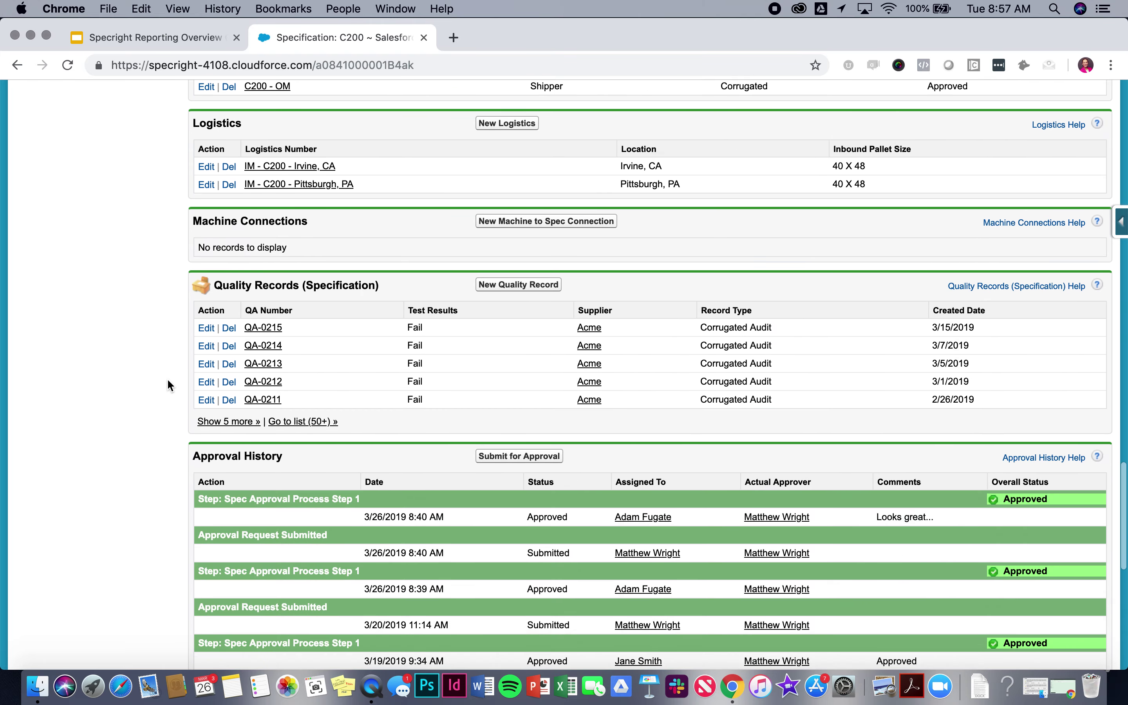
pyautogui.scroll(-10, 168, 381)
pyautogui.scroll(19, 168, 380)
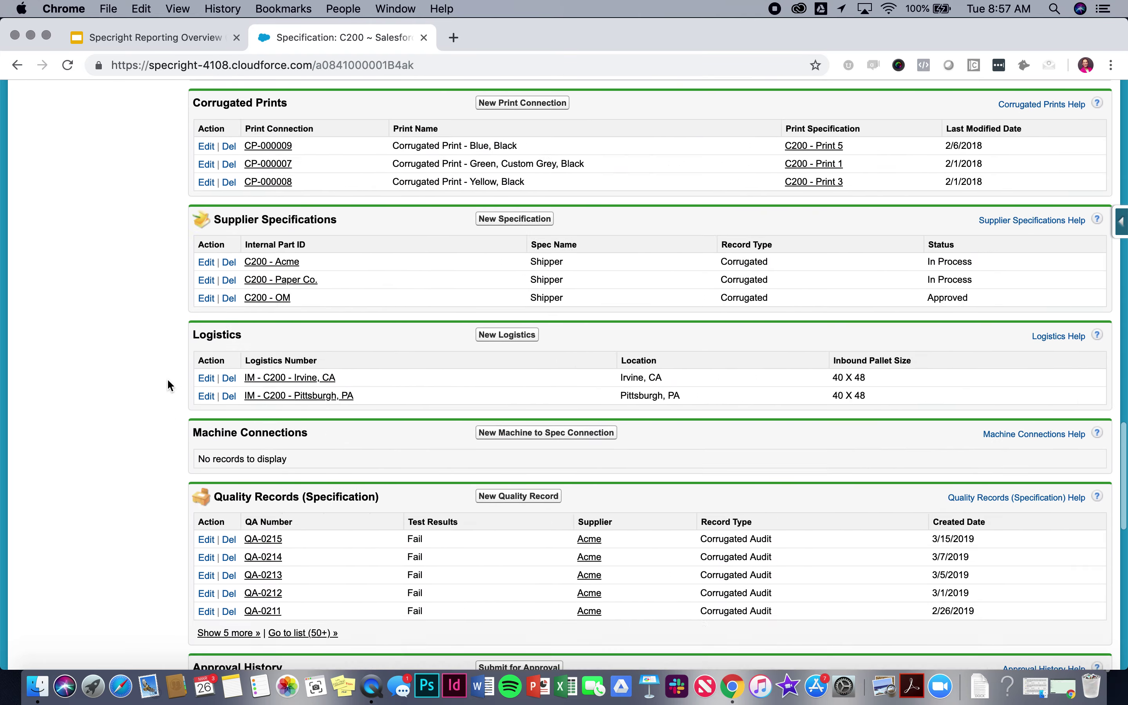
pyautogui.scroll(20, 166, 378)
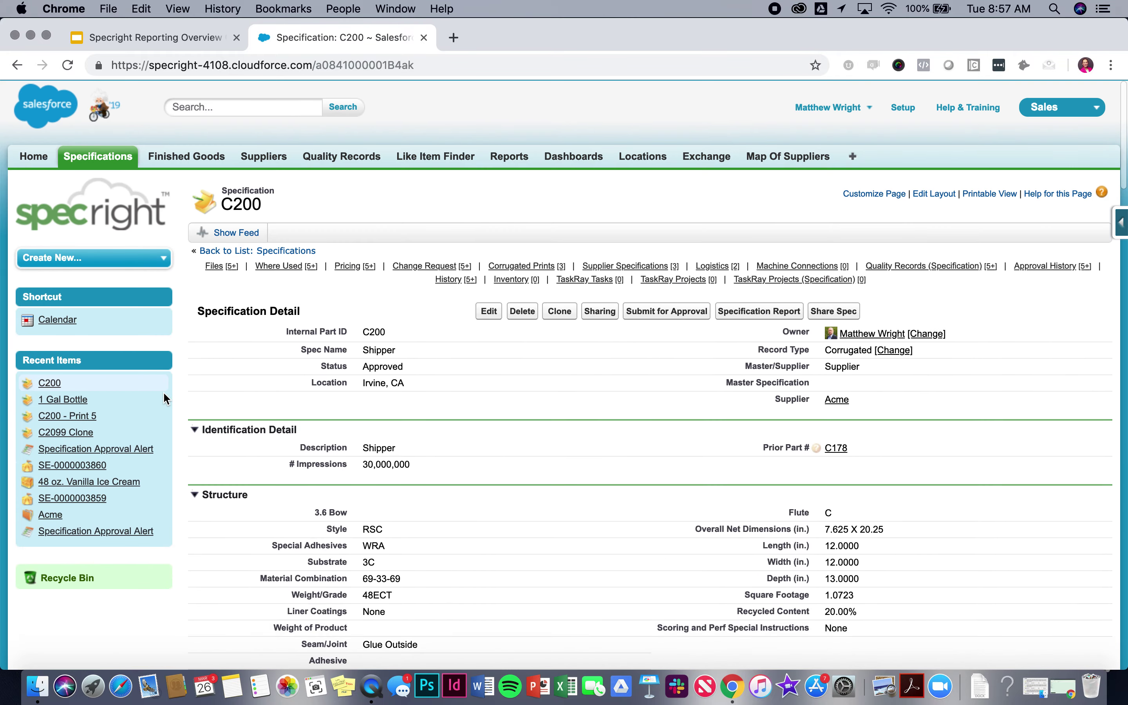
# Step: Open the Acme supplier record and review its approval status, required documentation, attachments and linked specifications
pyautogui.click(263, 158)
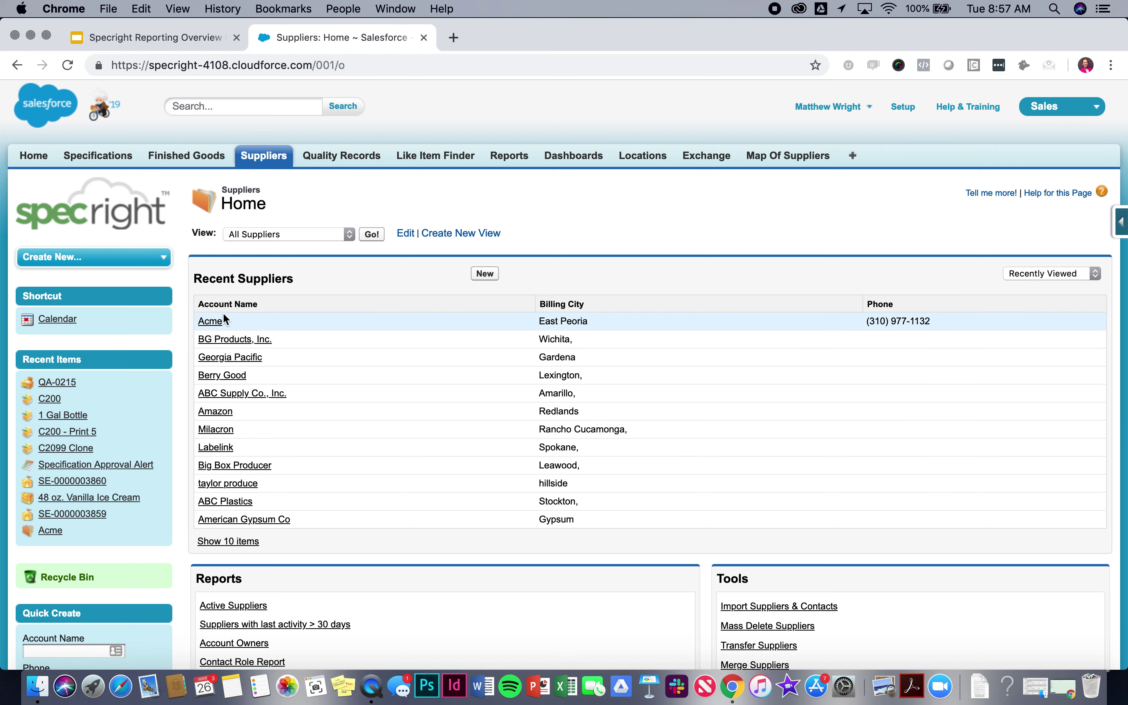
pyautogui.click(215, 323)
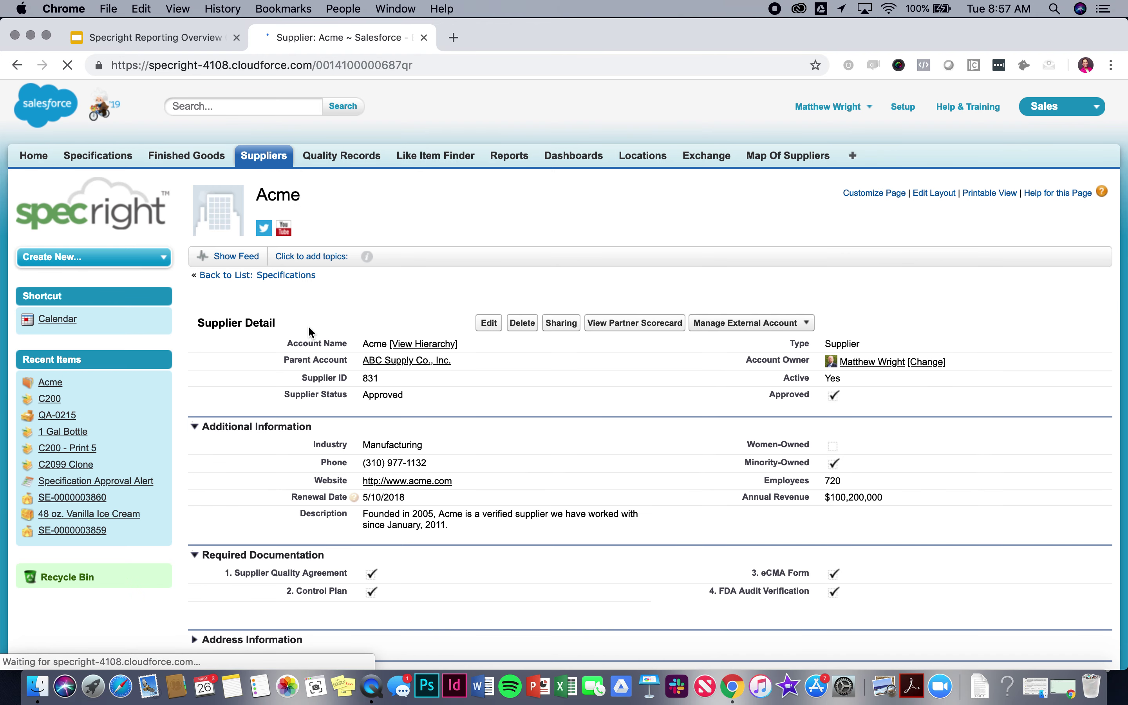
pyautogui.scroll(-3, 309, 330)
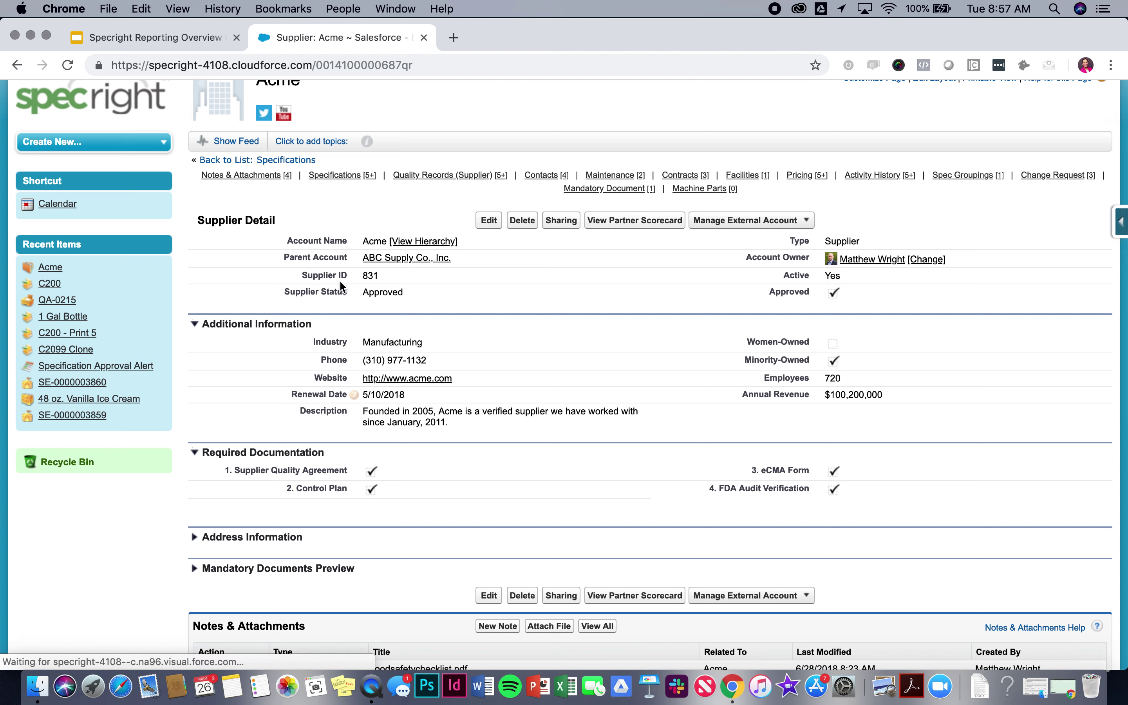
pyautogui.doubleClick(773, 291)
pyautogui.doubleClick(620, 293)
pyautogui.scroll(-5, 647, 318)
pyautogui.scroll(-5, 649, 326)
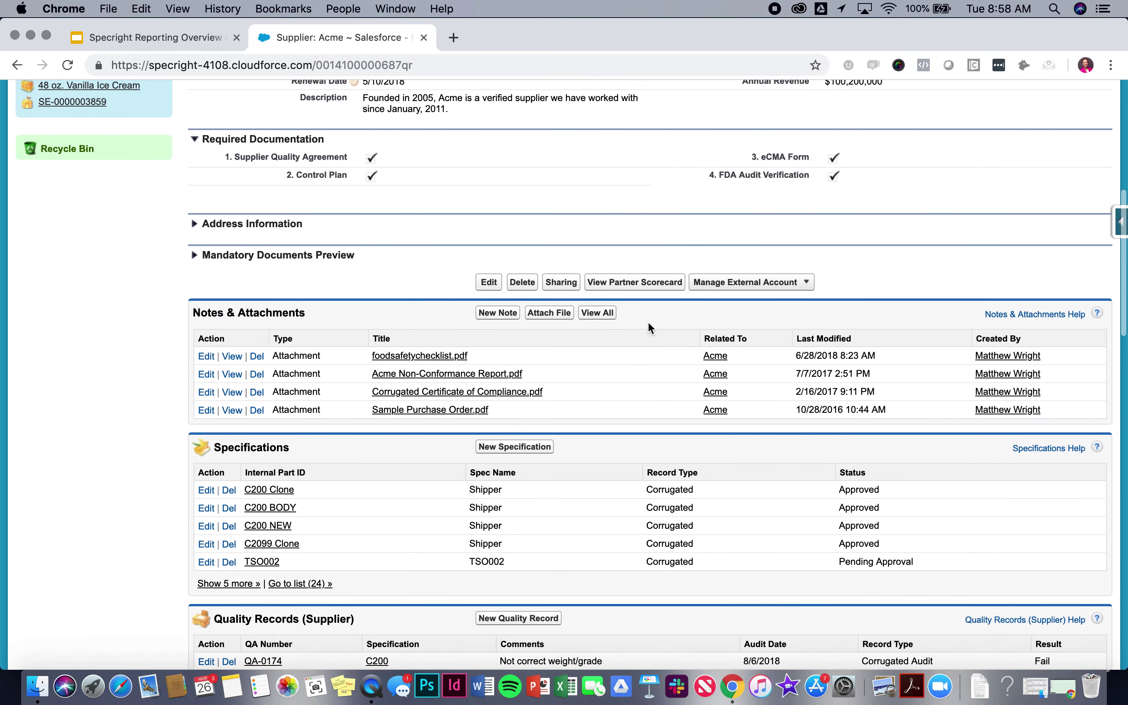
pyautogui.scroll(10, 649, 326)
pyautogui.scroll(2, 648, 323)
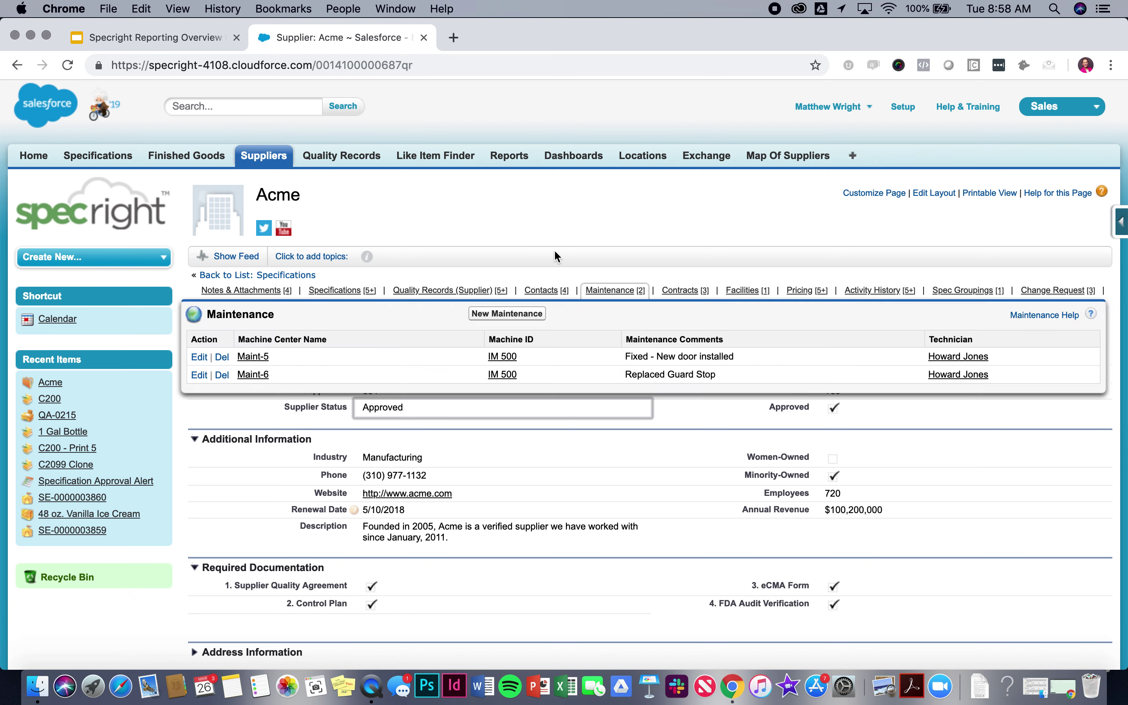
# Step: Check the Agenda slide briefly, return to Salesforce and start a new report from Reports & Dashboards
pyautogui.click(148, 40)
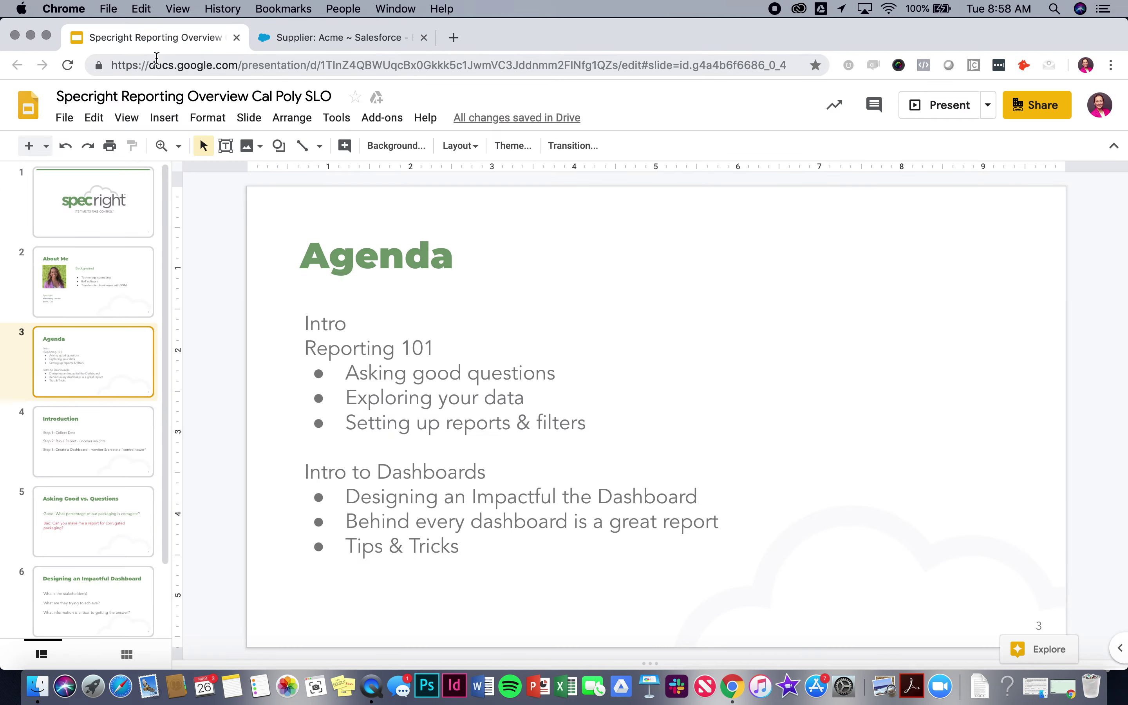
pyautogui.click(322, 34)
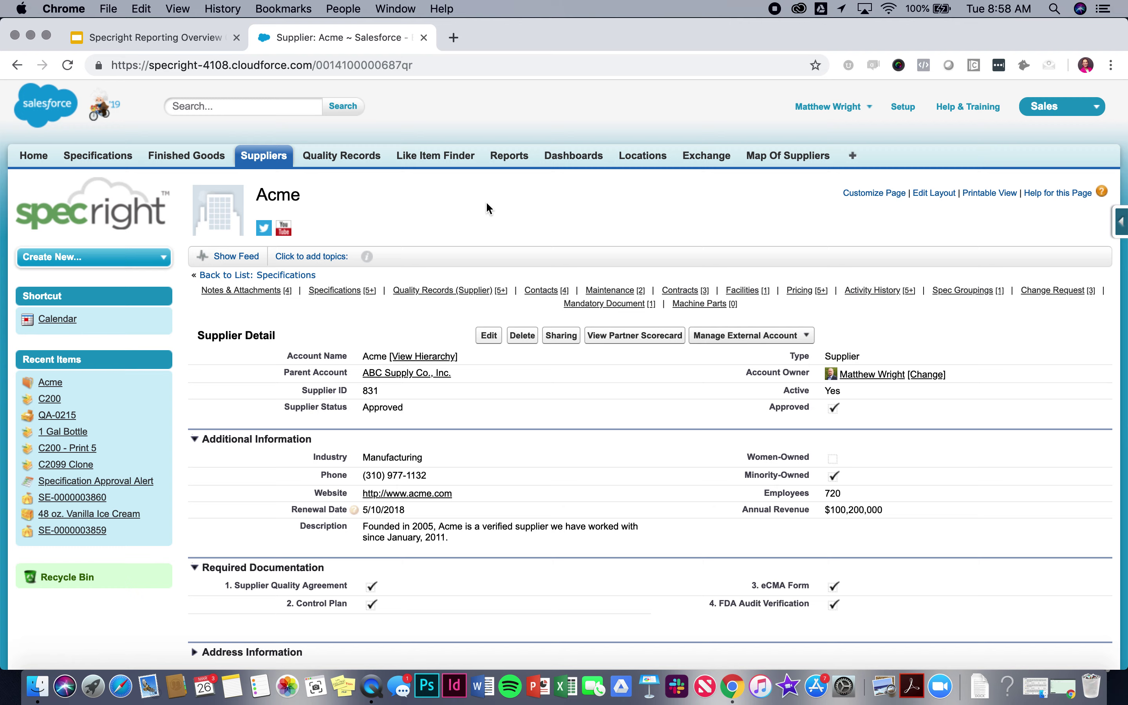
pyautogui.click(508, 156)
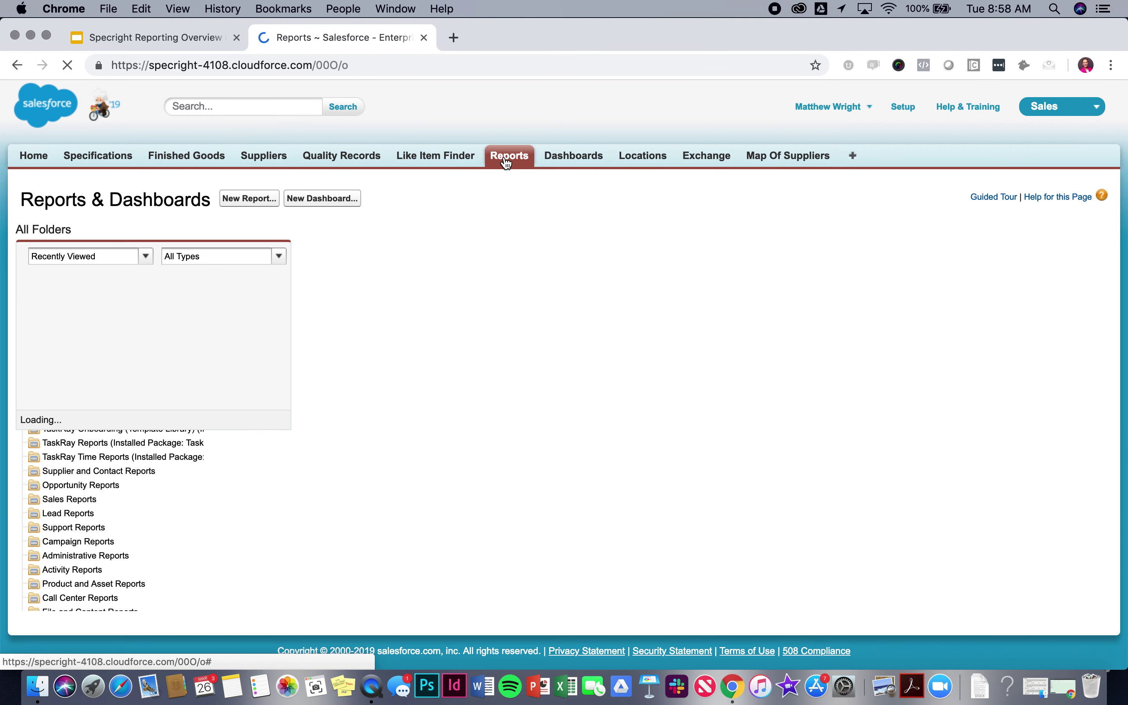
pyautogui.scroll(-5, 385, 353)
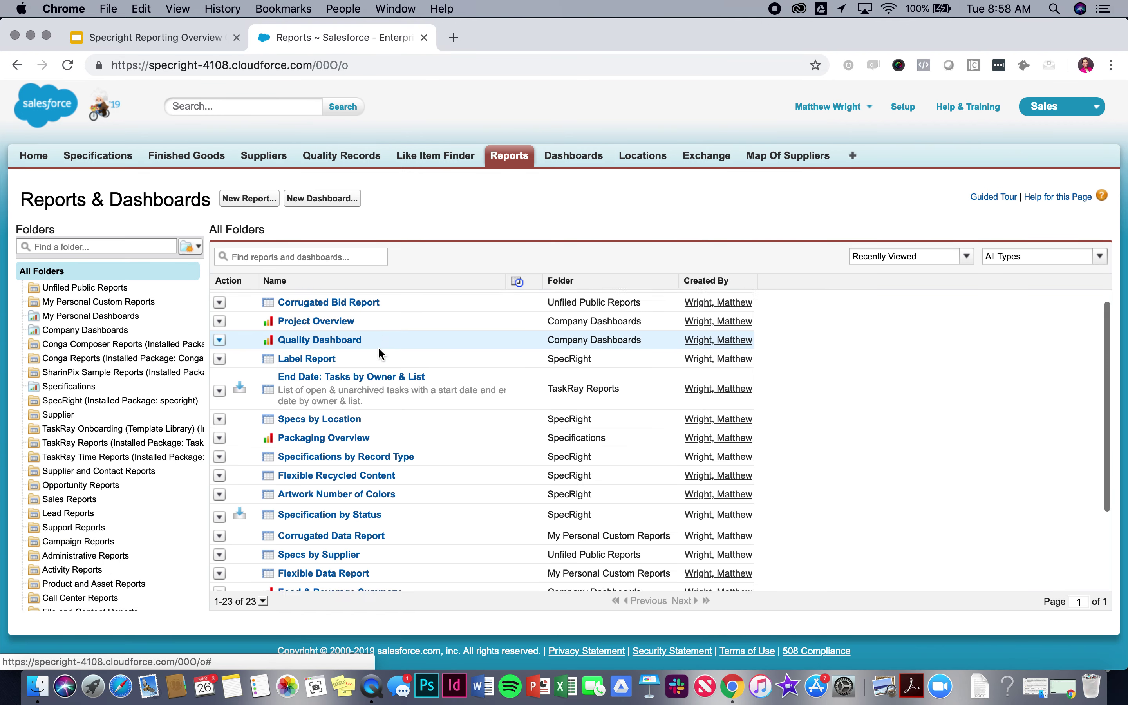
pyautogui.scroll(5, 386, 352)
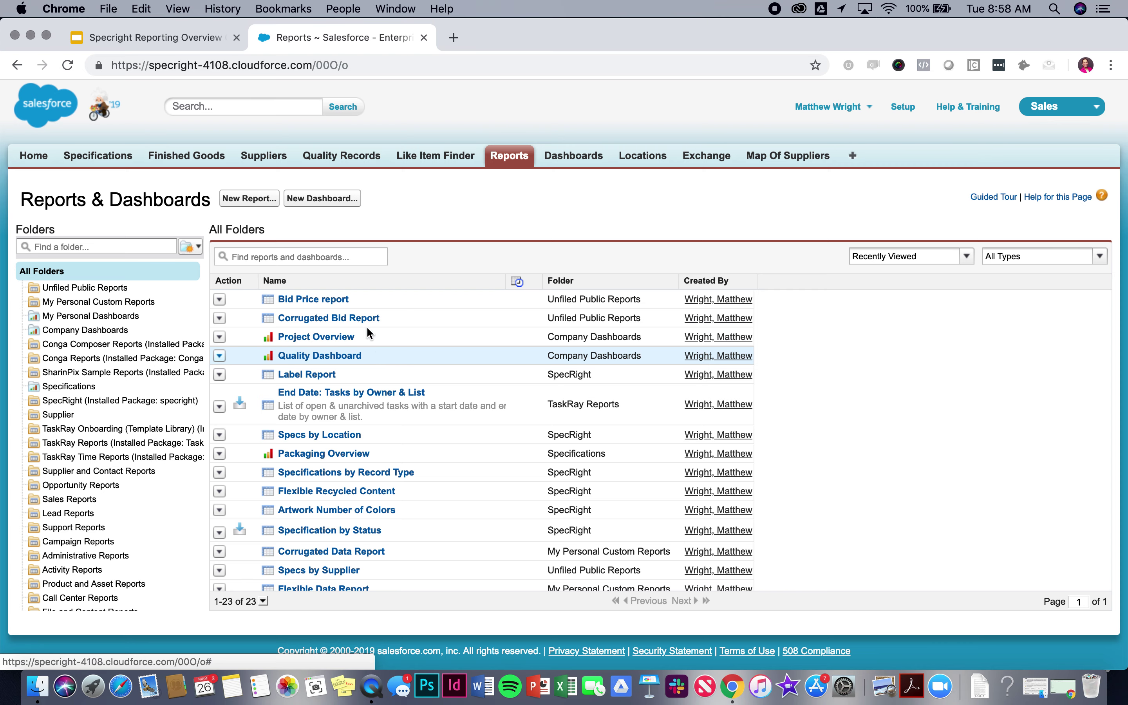
pyautogui.click(240, 206)
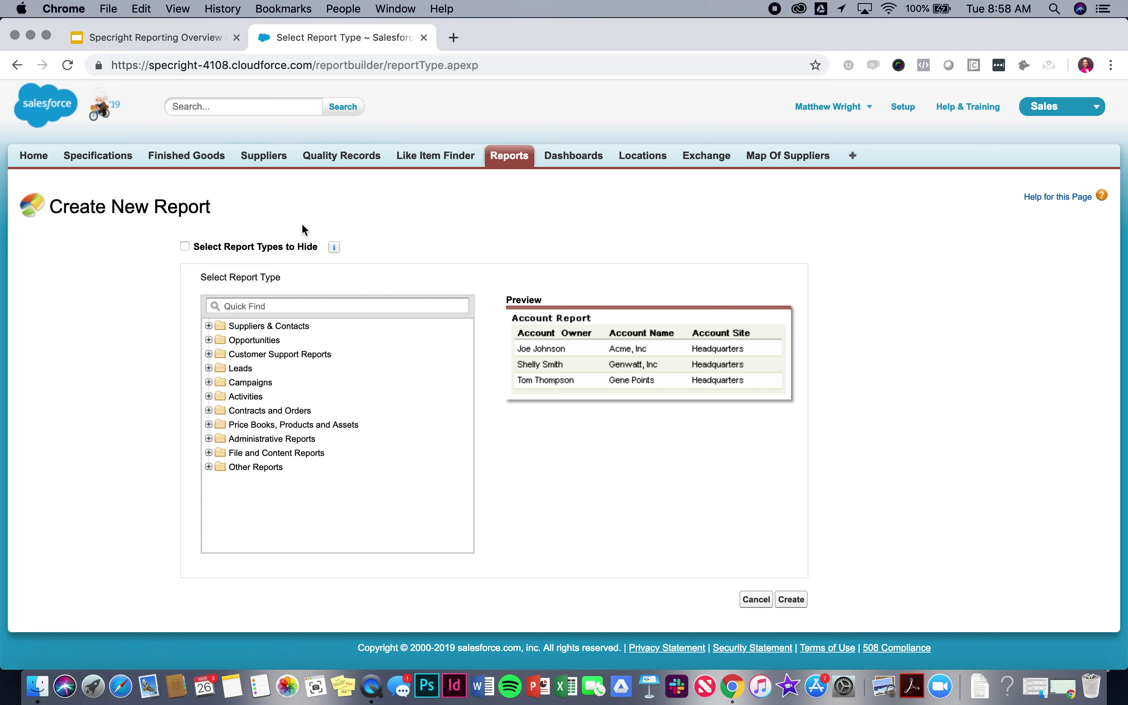
# Step: Search the report types for "spec" and create a report of the Specifications type
pyautogui.click(316, 302)
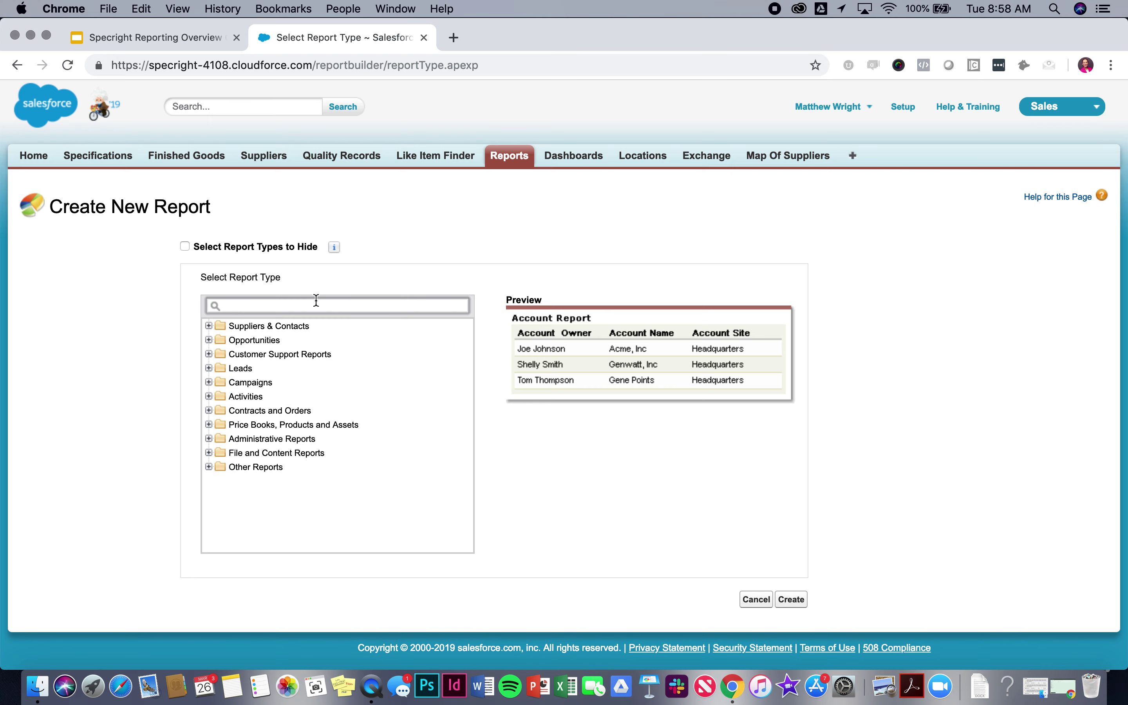
pyautogui.write('spec')
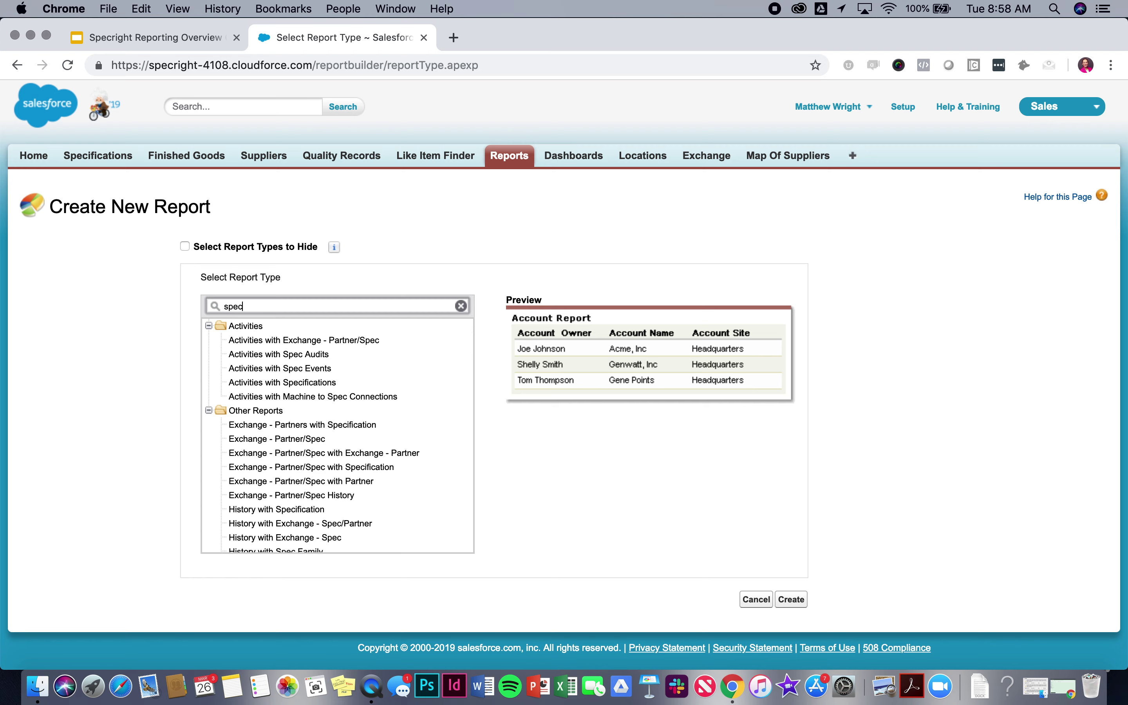
pyautogui.scroll(-3, 319, 354)
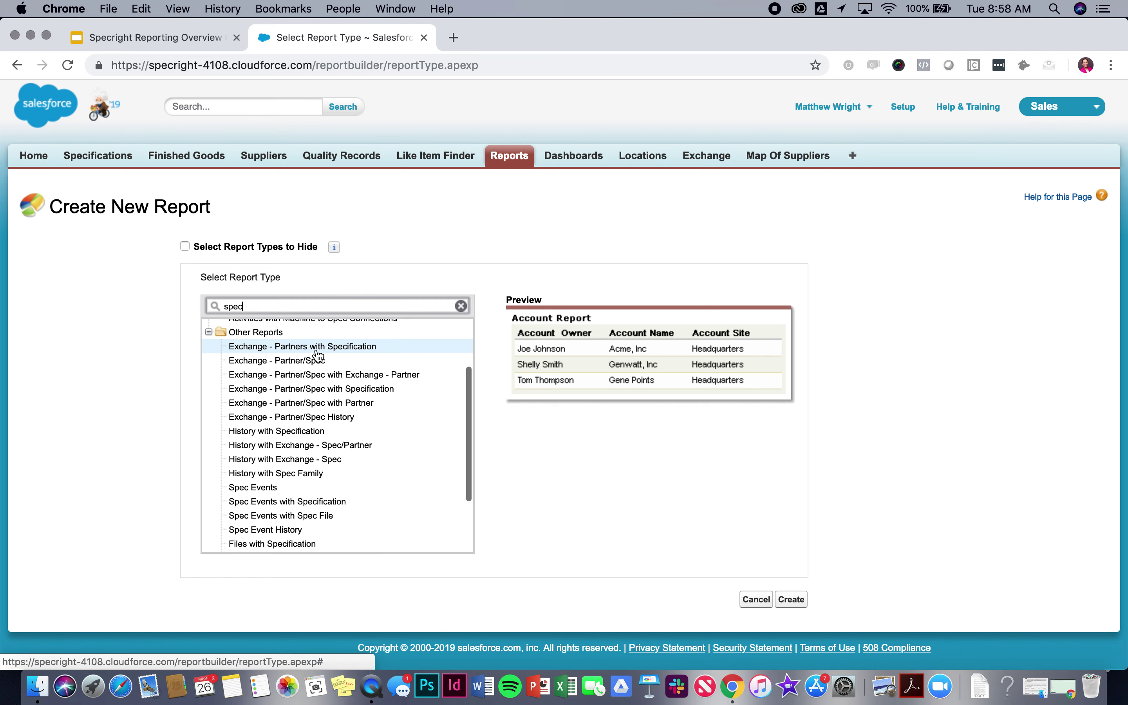
pyautogui.scroll(-3, 320, 359)
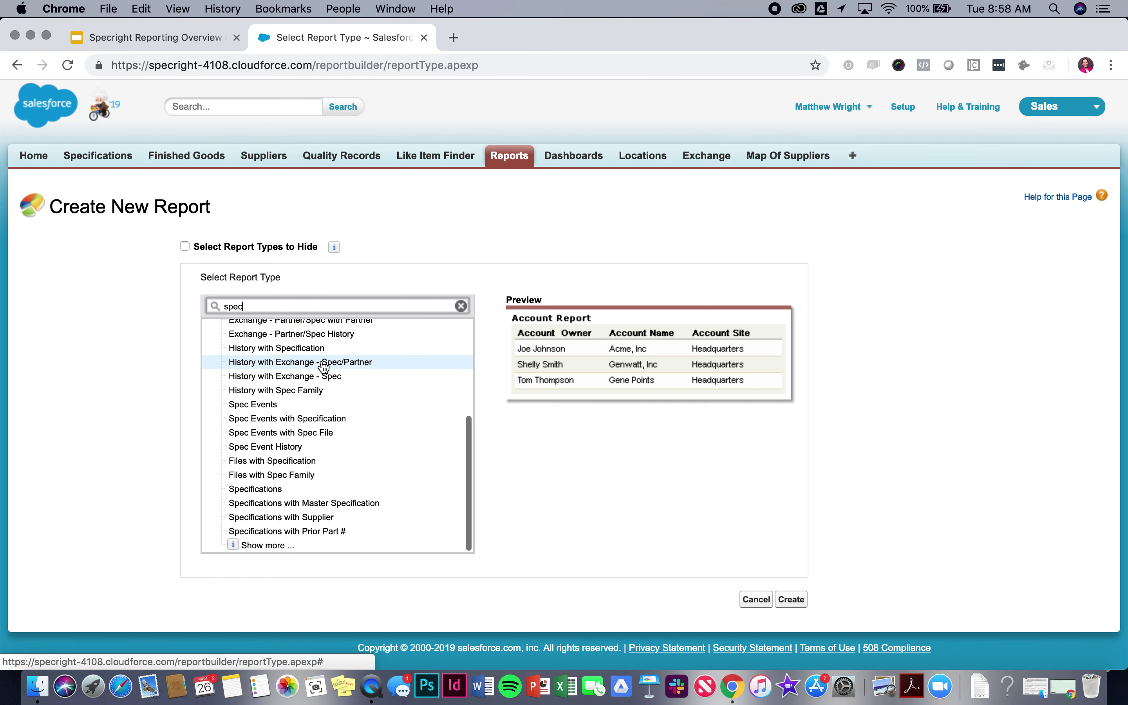
pyautogui.scroll(5, 323, 368)
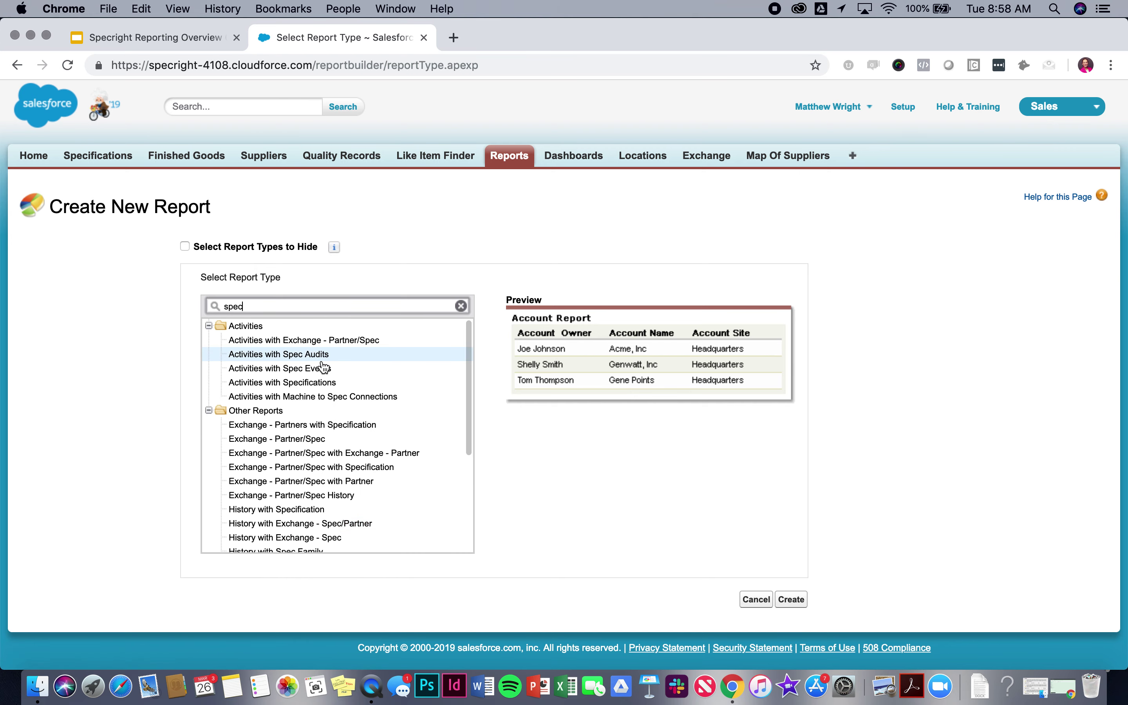
pyautogui.scroll(-5, 323, 367)
pyautogui.scroll(-1, 324, 368)
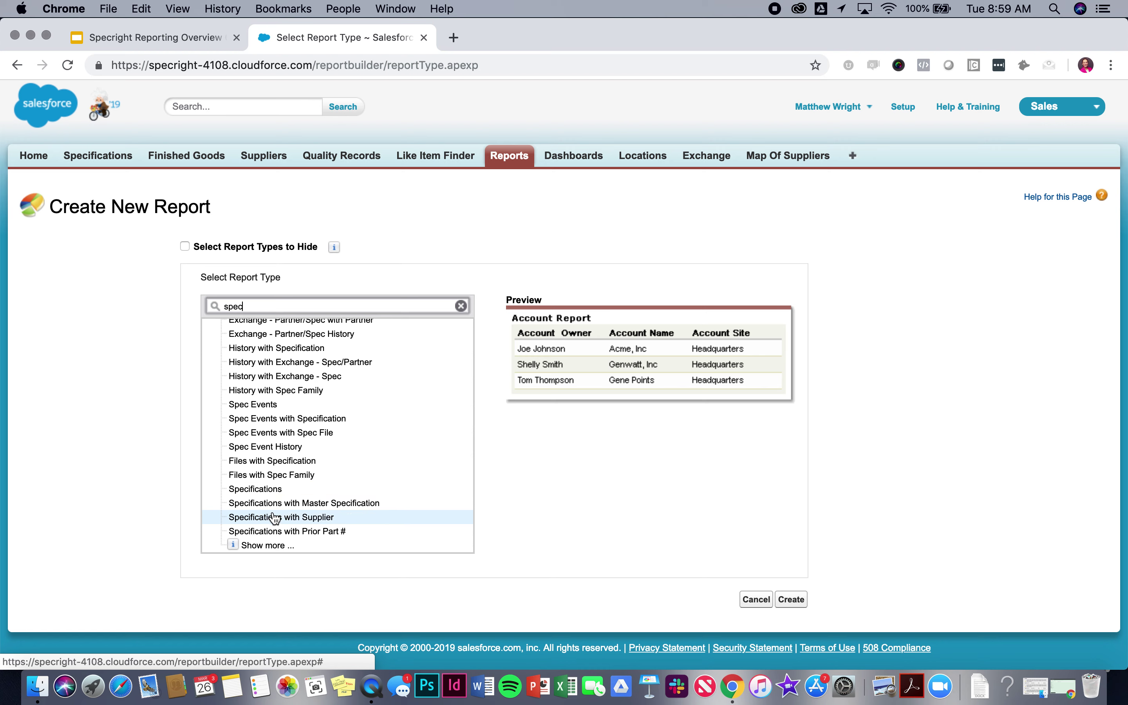
pyautogui.click(270, 489)
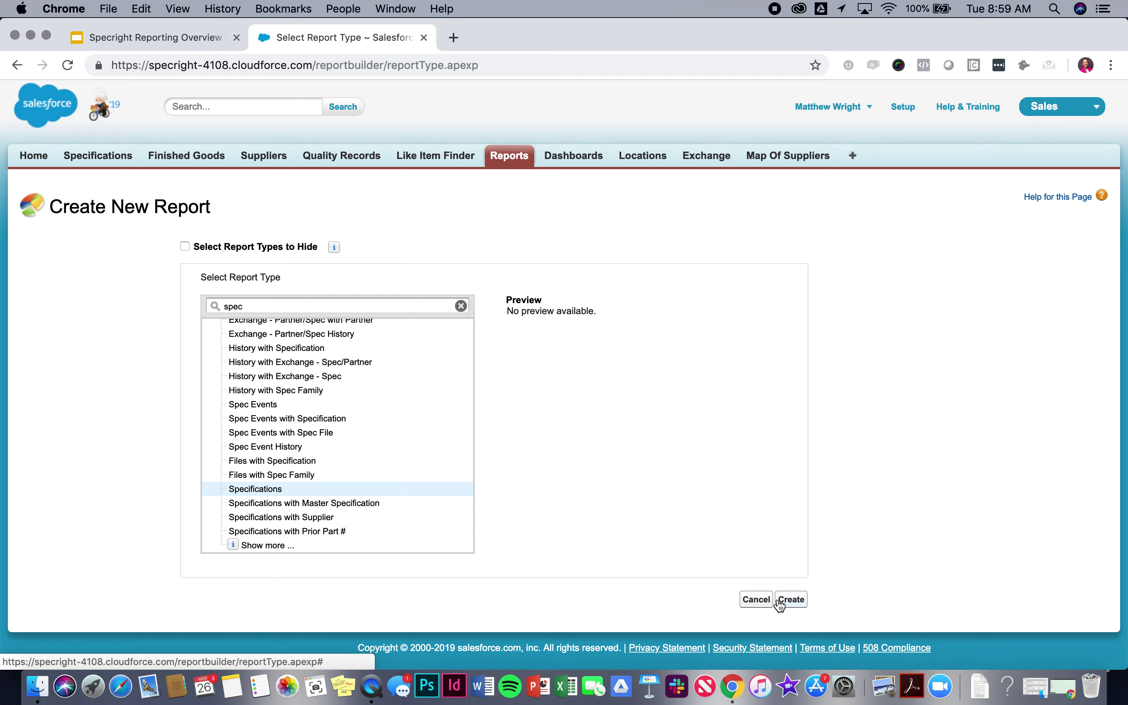
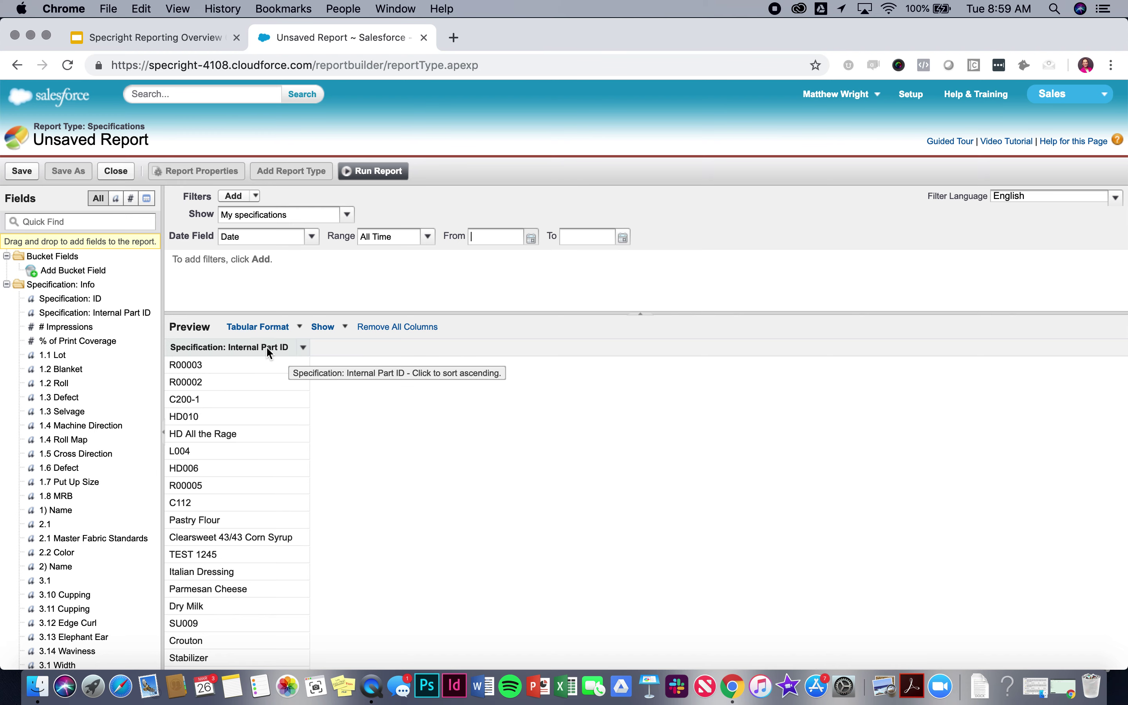
# Step: Browse the list of specification fields available for the report
pyautogui.click(46, 226)
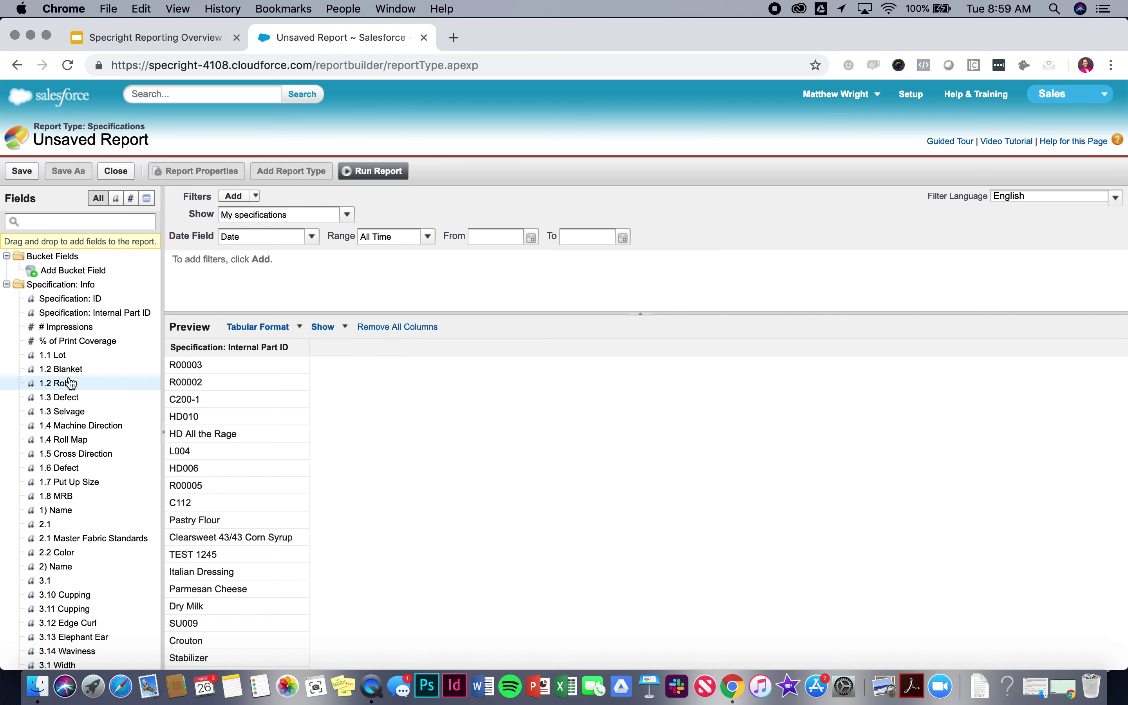
pyautogui.scroll(-8, 71, 382)
pyautogui.scroll(-3, 71, 382)
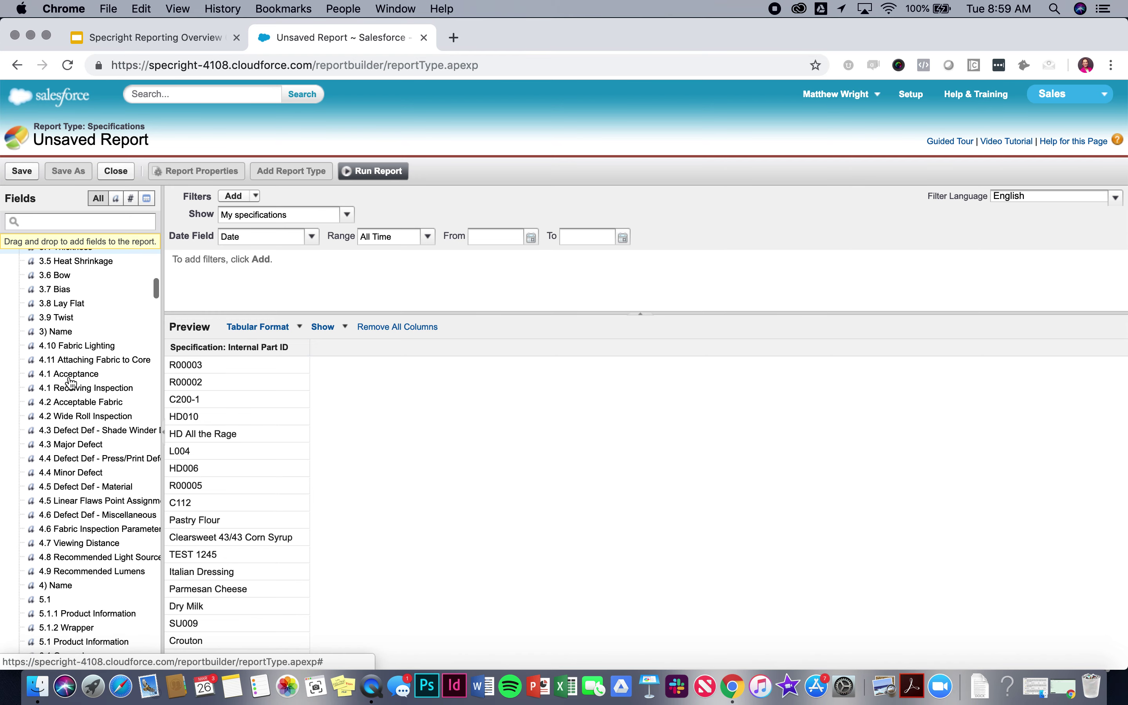
pyautogui.scroll(-3, 71, 382)
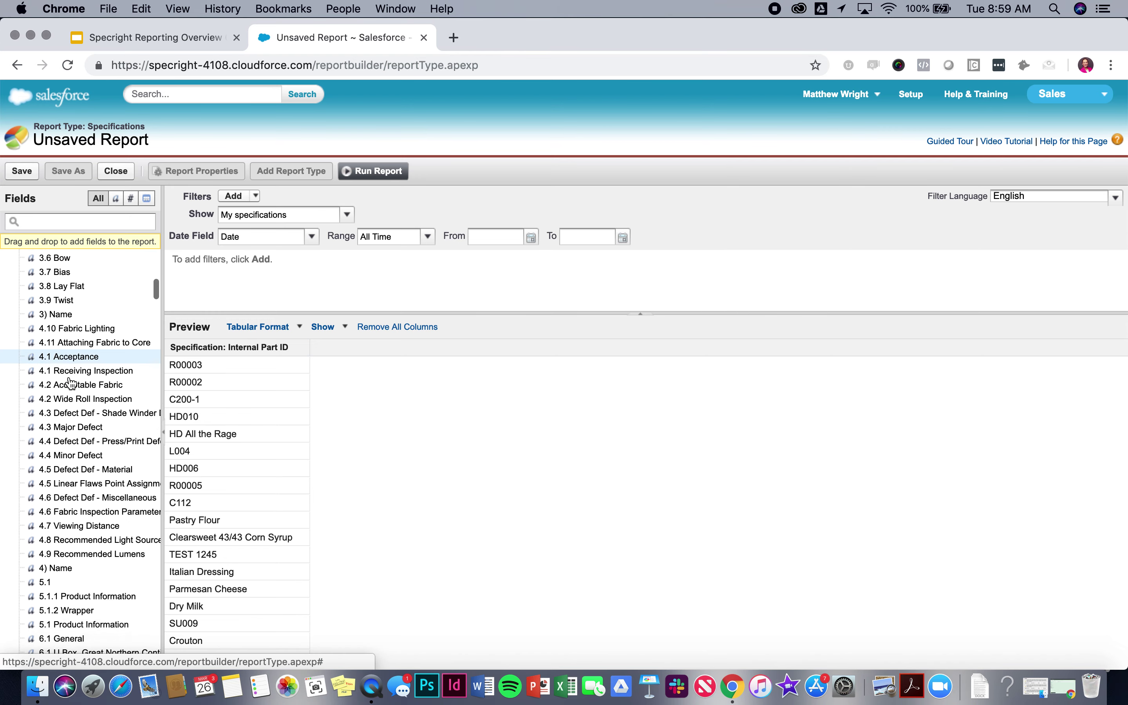
pyautogui.scroll(-4, 71, 382)
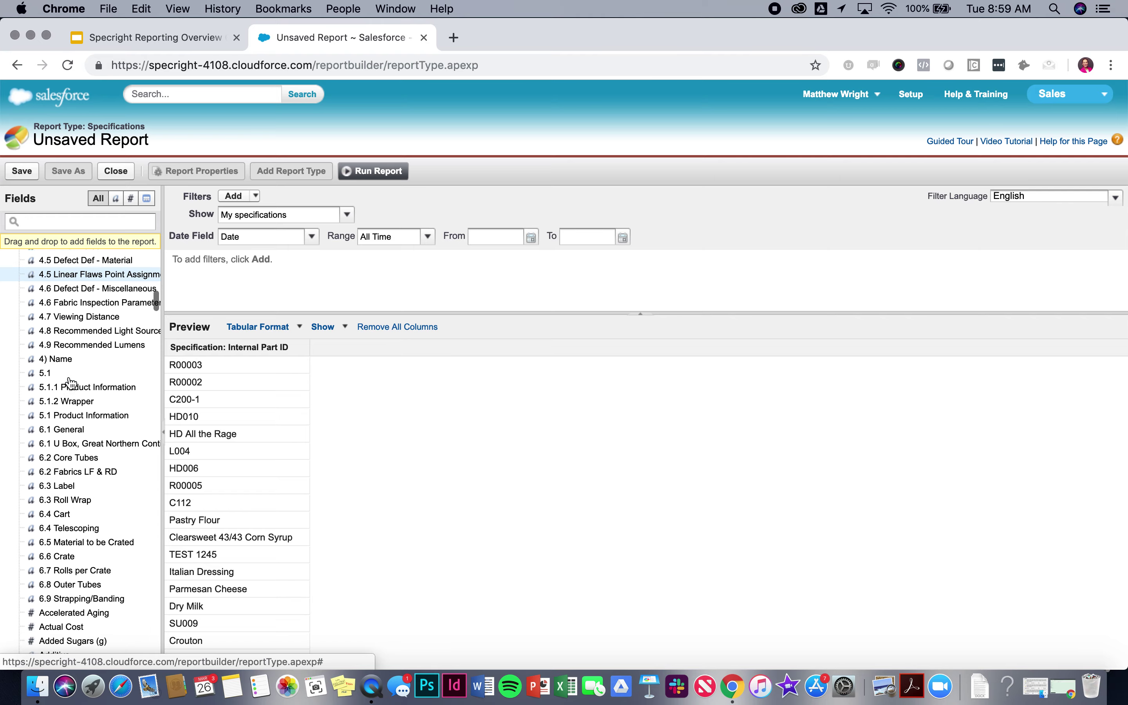
pyautogui.moveTo(151, 314); pyautogui.dragTo(152, 258)
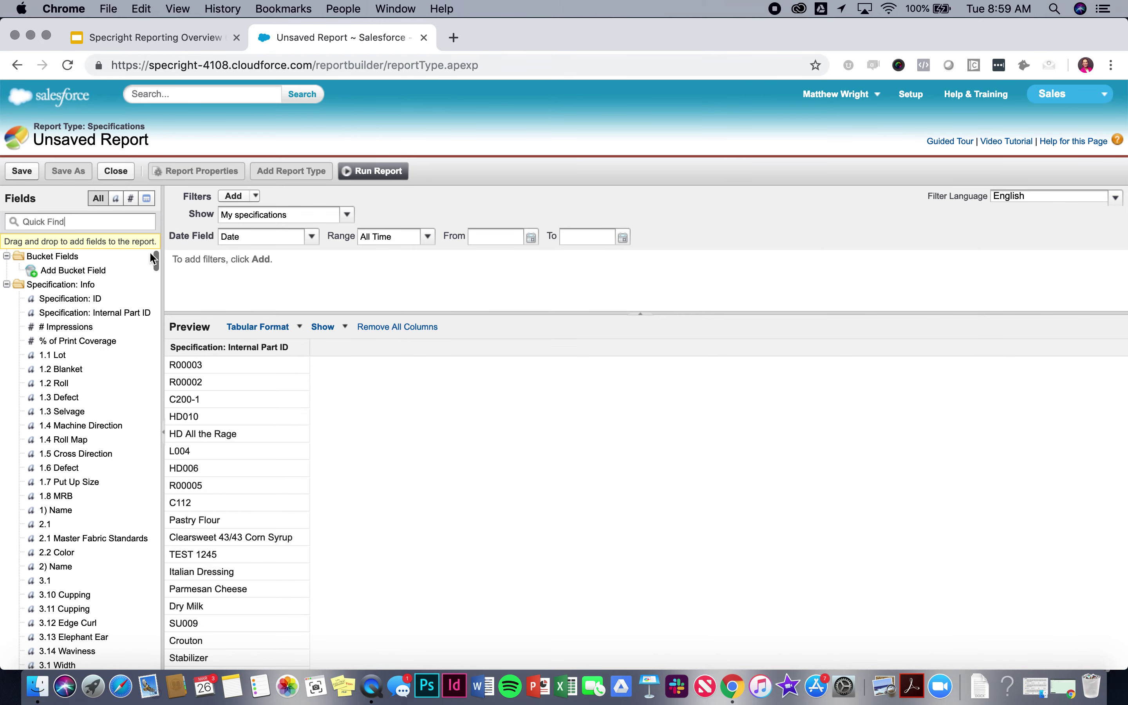
# Step: Find the Status field by searching for "status", dismiss the calendar reminders, and add Status as a report column
pyautogui.click(38, 220)
pyautogui.write('status')
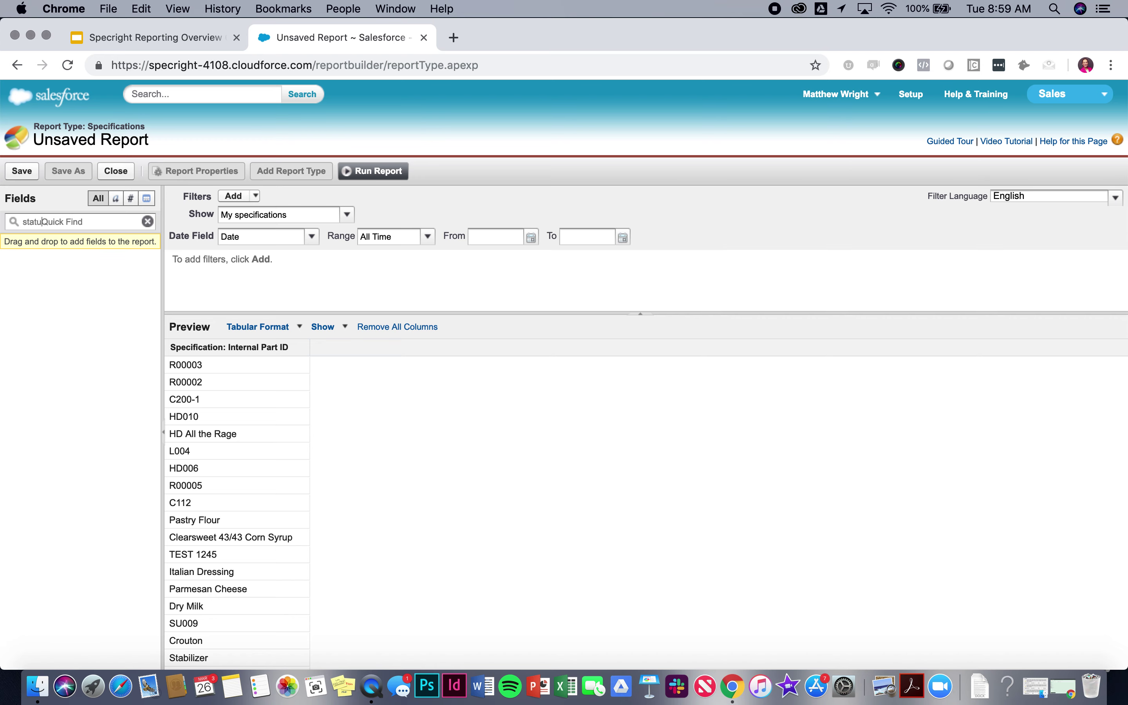
pyautogui.doubleClick(41, 218)
pyautogui.write('st')
pyautogui.press('BackSpace')
pyautogui.press('BackSpace')
pyautogui.press('BackSpace')
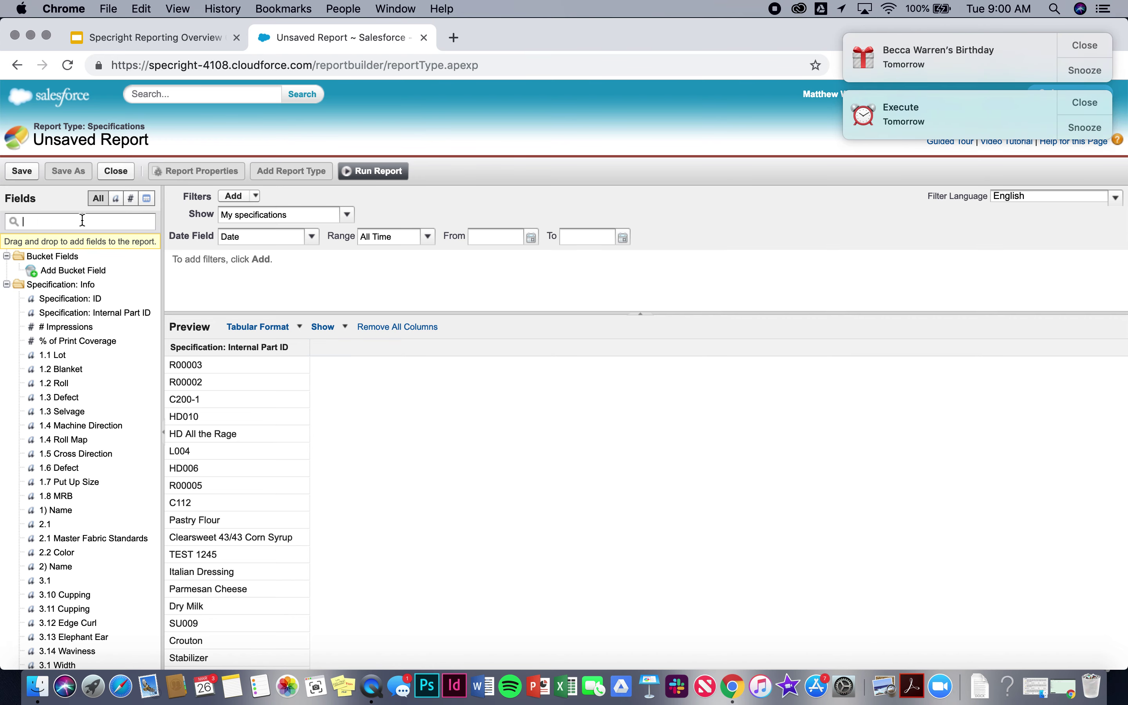
pyautogui.write('status')
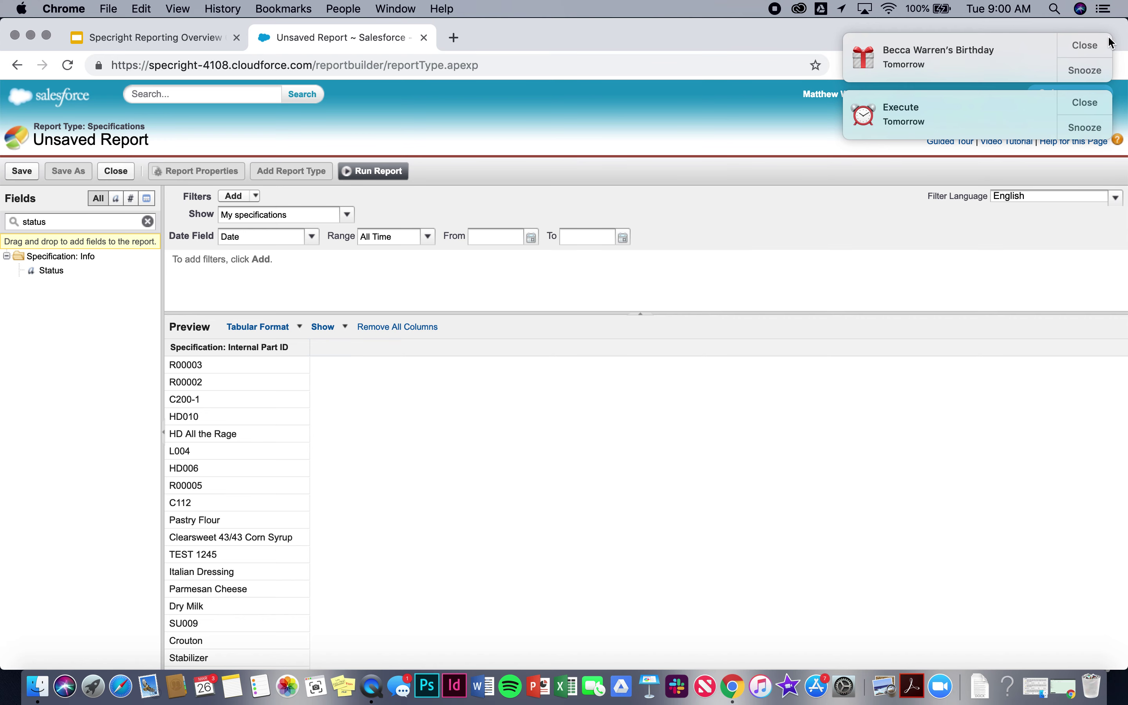
pyautogui.click(1086, 44)
pyautogui.click(1085, 45)
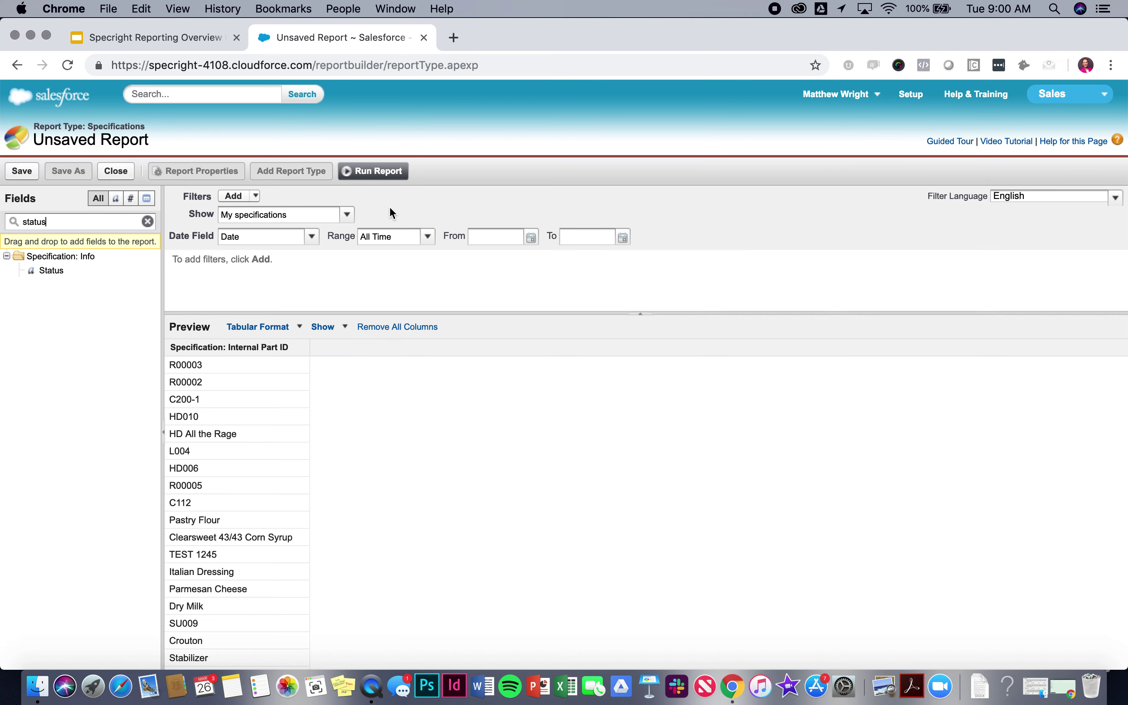
pyautogui.doubleClick(57, 278)
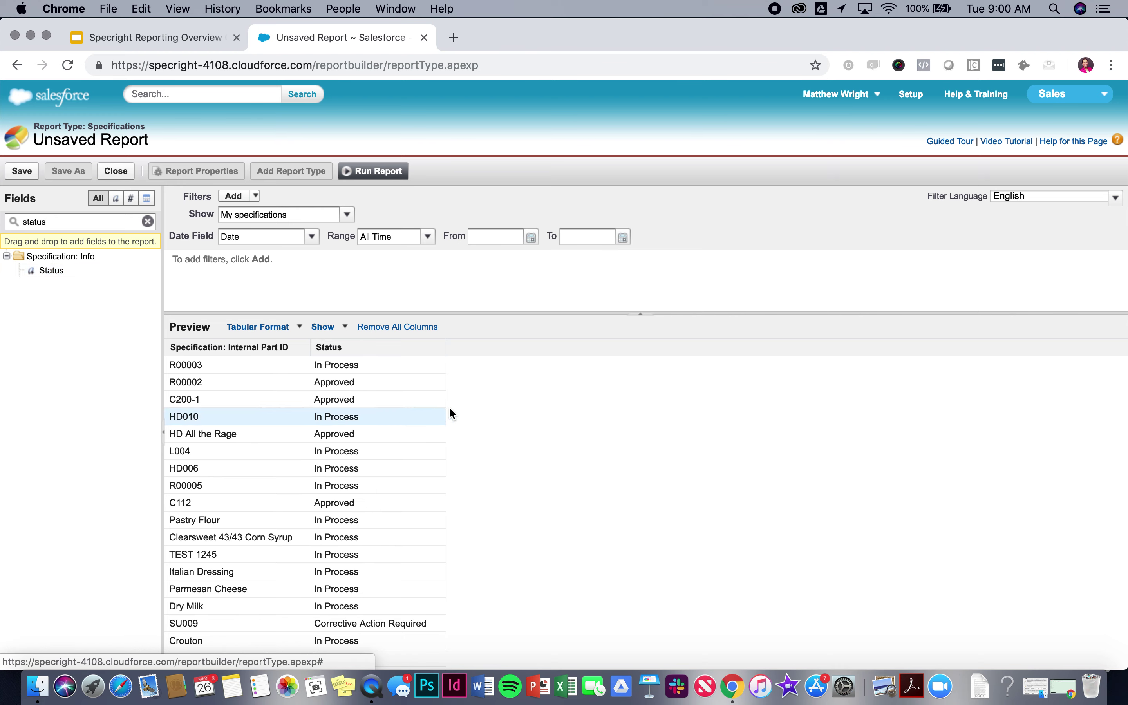
# Step: Remove the Status column from the report preview and add the Status field back
pyautogui.click(439, 354)
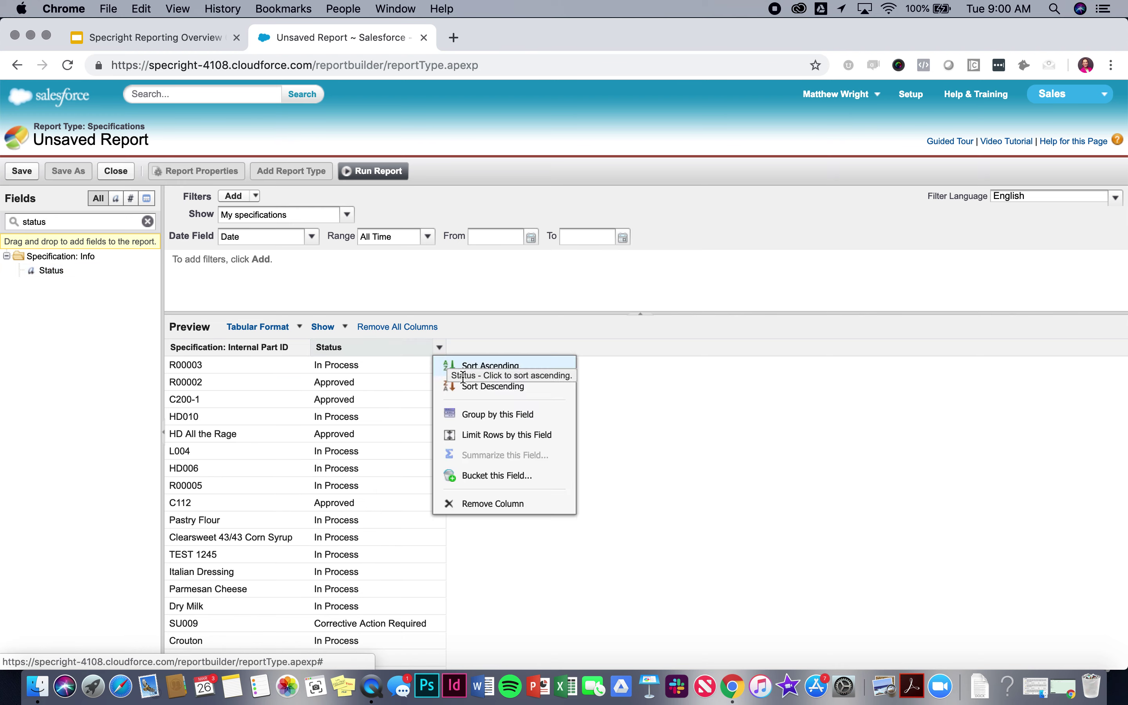
pyautogui.click(464, 499)
pyautogui.moveTo(73, 278); pyautogui.dragTo(487, 393)
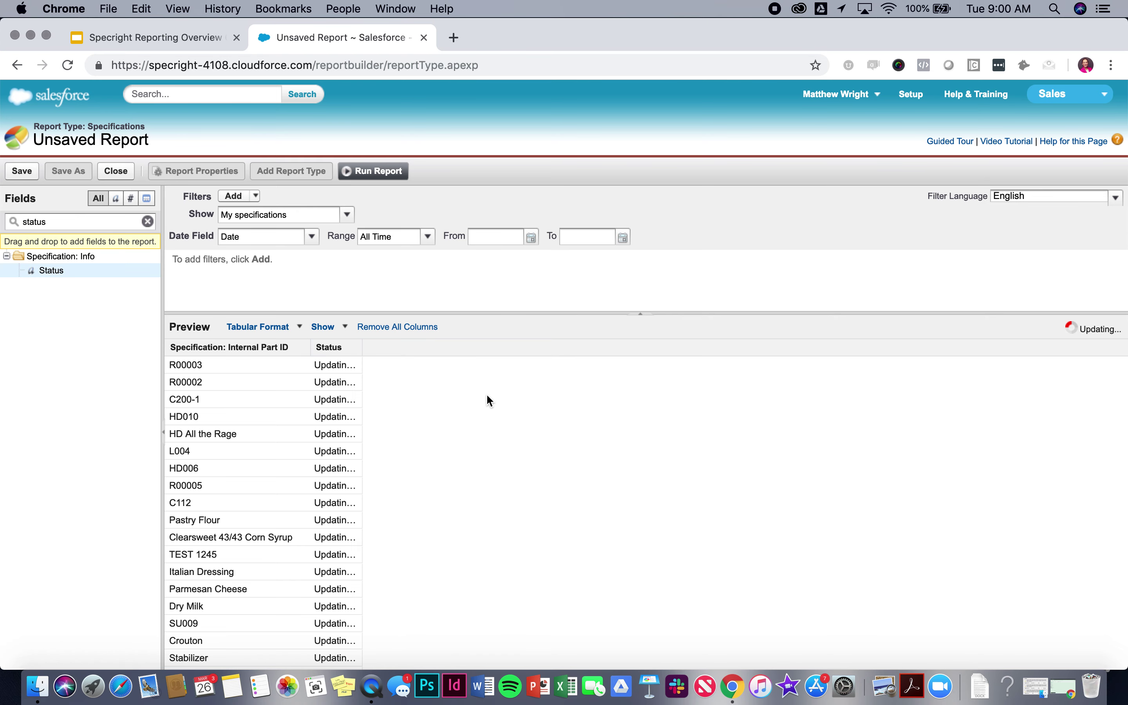
# Step: Move the Specification: Internal Part ID column behind the Status column
pyautogui.moveTo(206, 345); pyautogui.dragTo(422, 353)
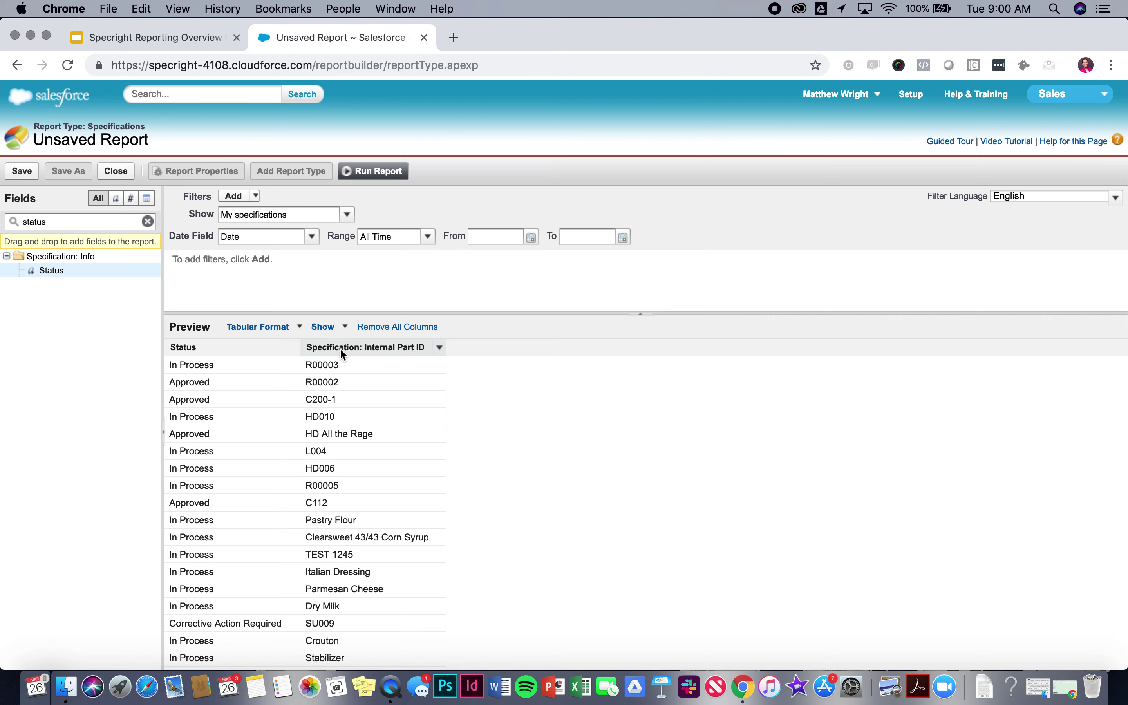
pyautogui.scroll(5, 341, 348)
pyautogui.scroll(-1, 276, 360)
pyautogui.scroll(-5, 277, 359)
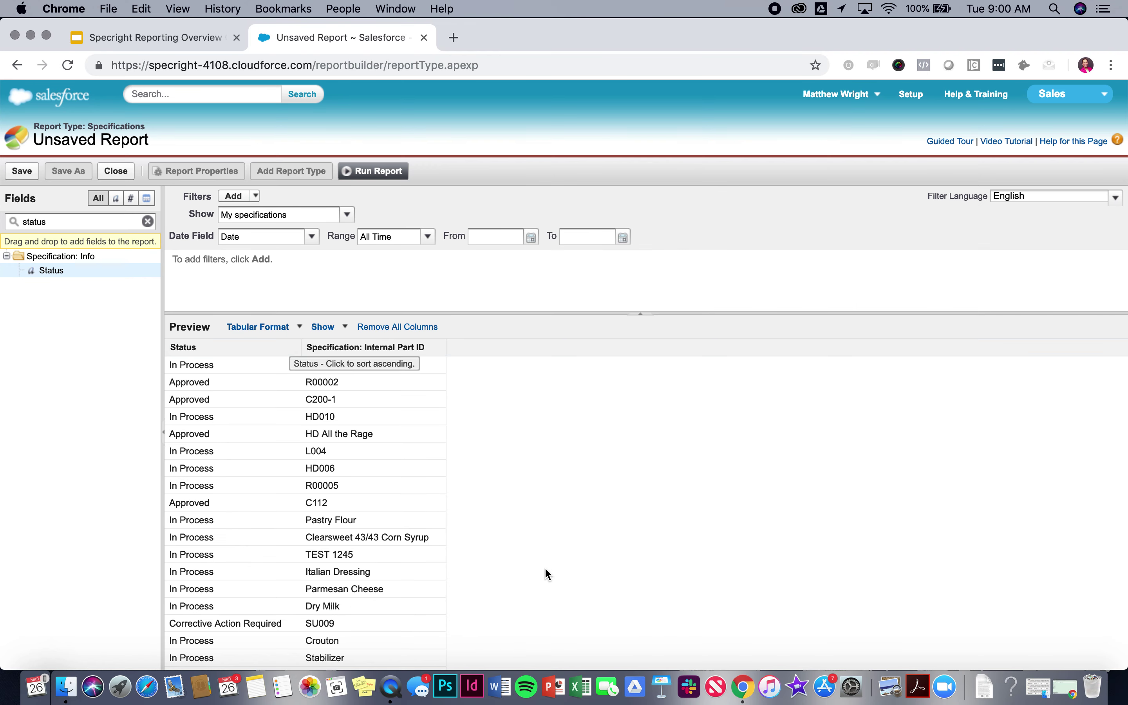
# Step: Search the fields for "type" and add Record Type Name as a report column, checking its values in the preview
pyautogui.click(146, 222)
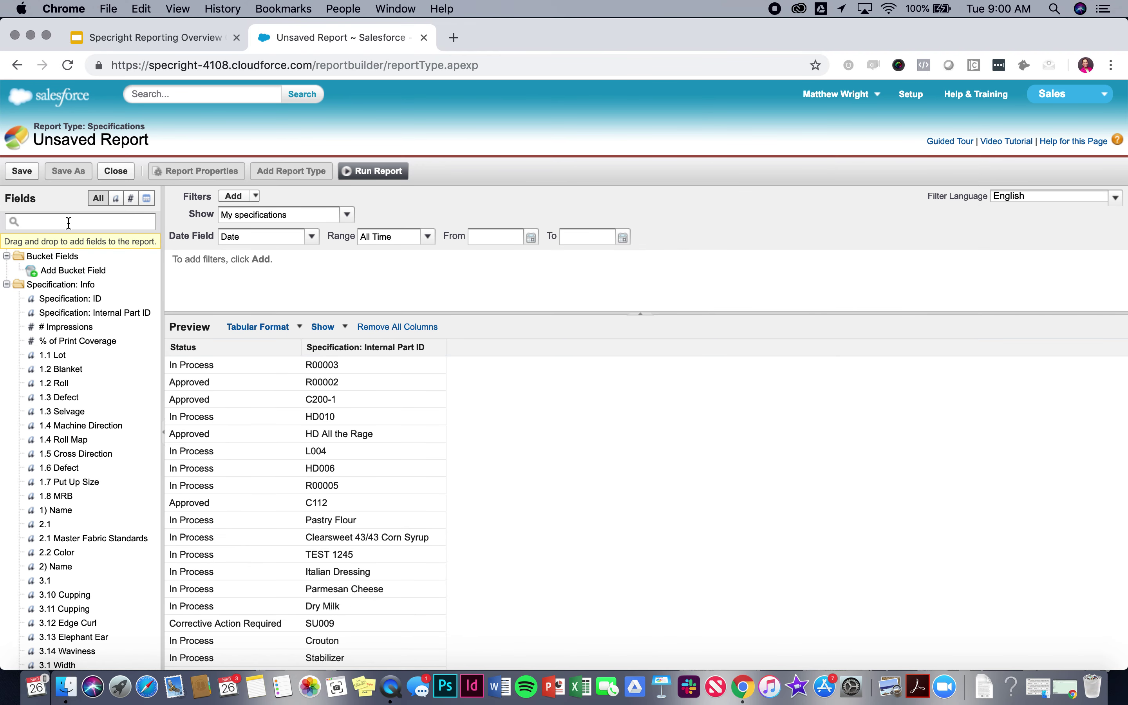
pyautogui.write('type')
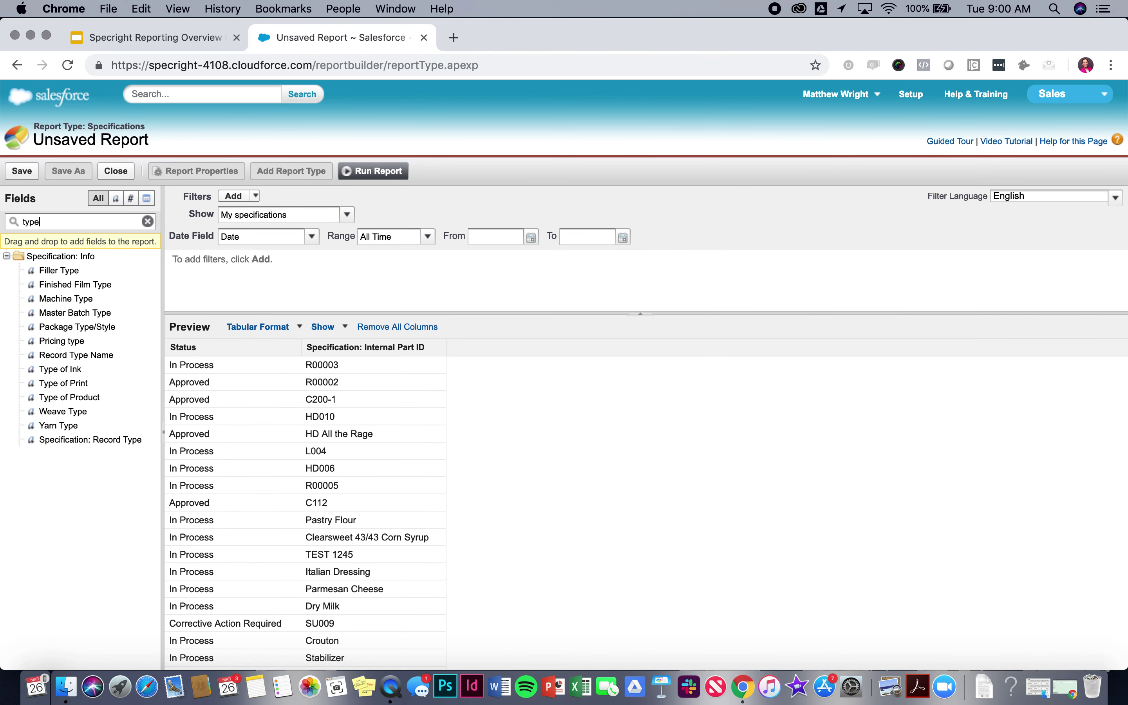
pyautogui.doubleClick(63, 360)
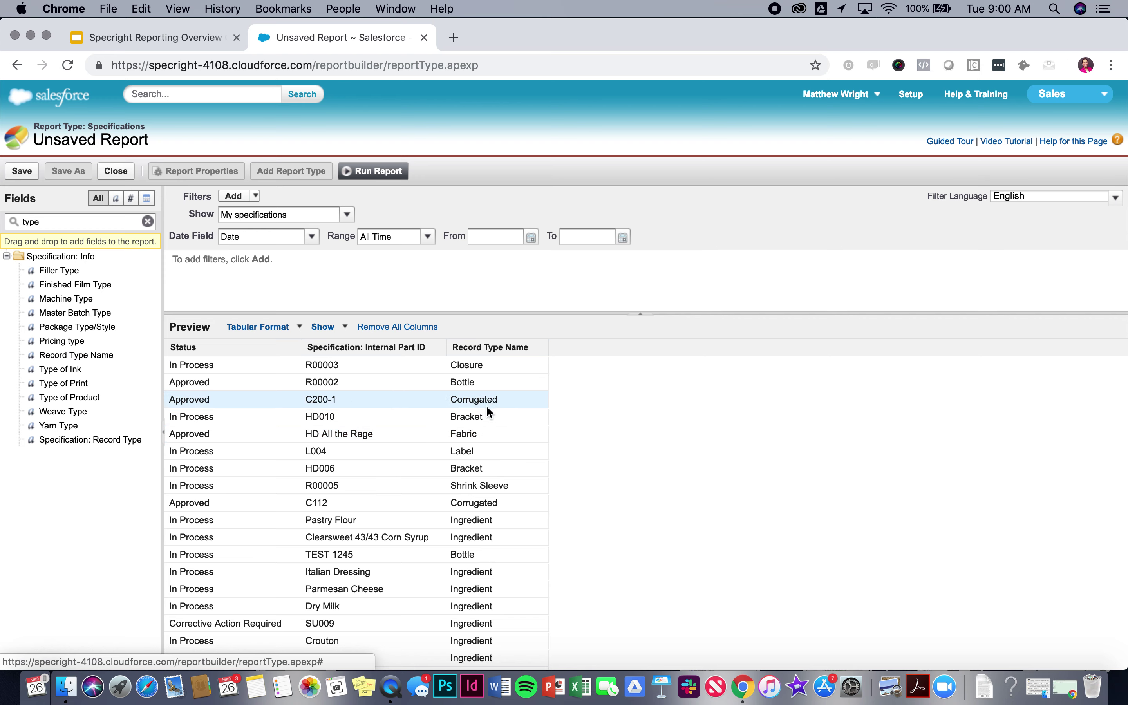
pyautogui.scroll(-3, 488, 433)
pyautogui.scroll(5, 483, 453)
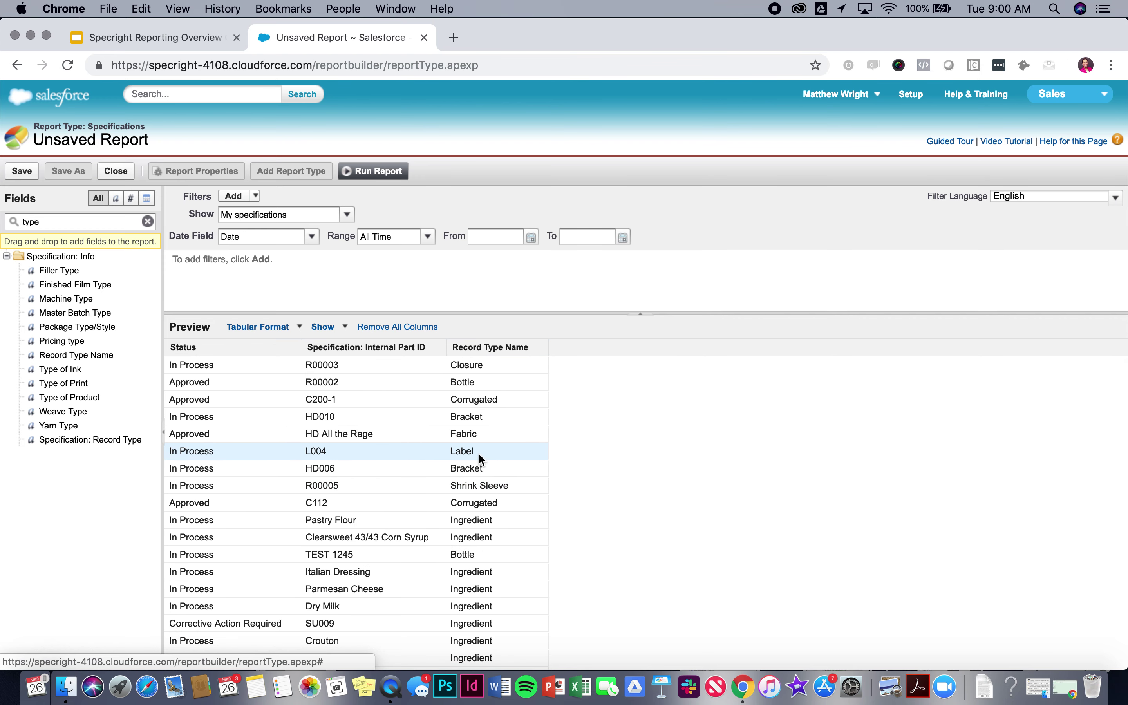
# Step: Search the fields for "name" and add Spec Name as a report column
pyautogui.doubleClick(43, 222)
pyautogui.press('BackSpace')
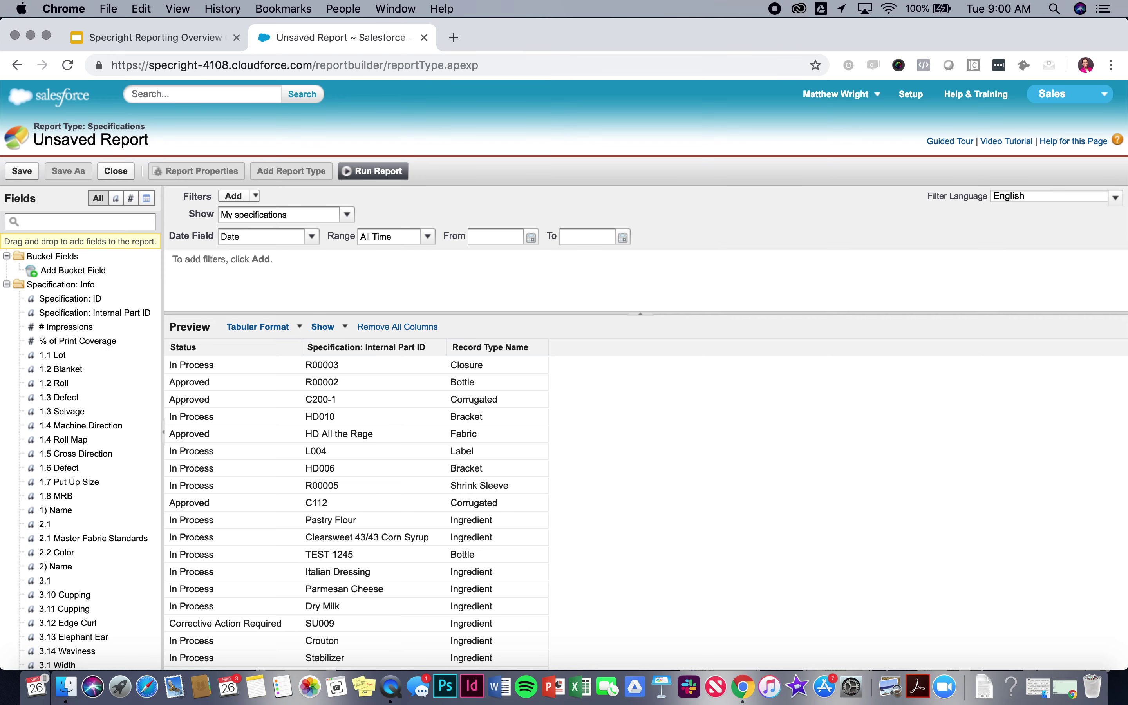
pyautogui.write('name')
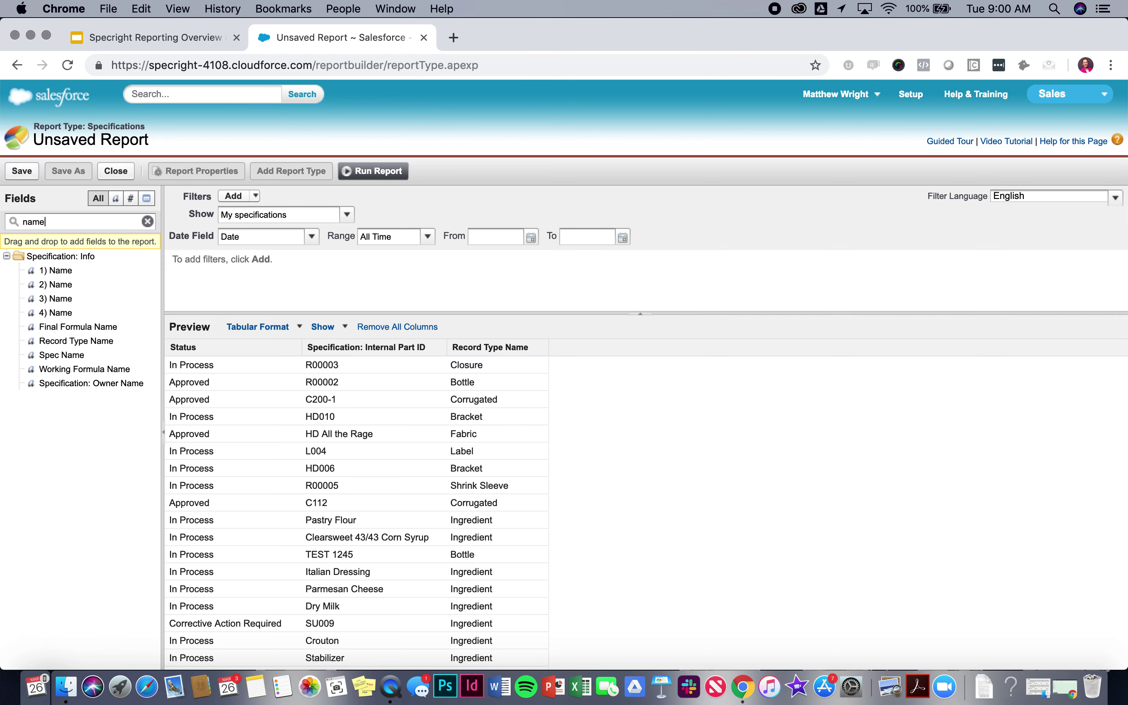
pyautogui.doubleClick(88, 356)
# Step: Reorder the report columns to Specification: Internal Part ID, Spec Name, Status and Record Type Name
pyautogui.moveTo(601, 348); pyautogui.dragTo(241, 349)
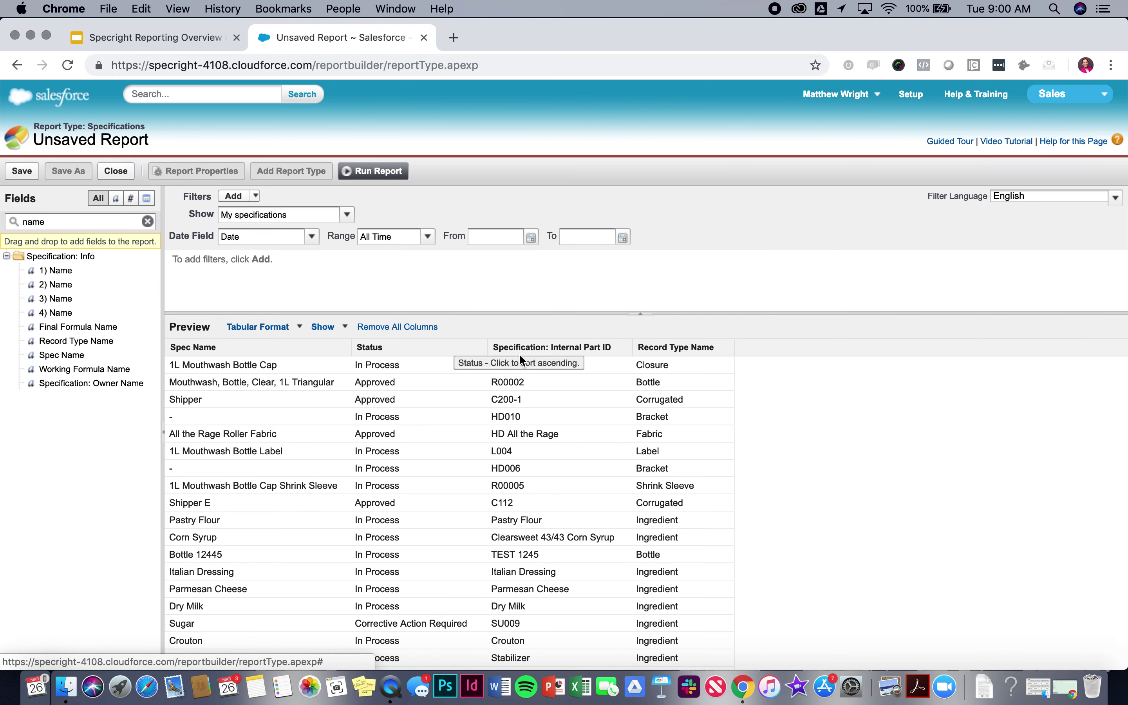
pyautogui.moveTo(549, 350); pyautogui.dragTo(213, 353)
pyautogui.moveTo(579, 352); pyautogui.dragTo(189, 348)
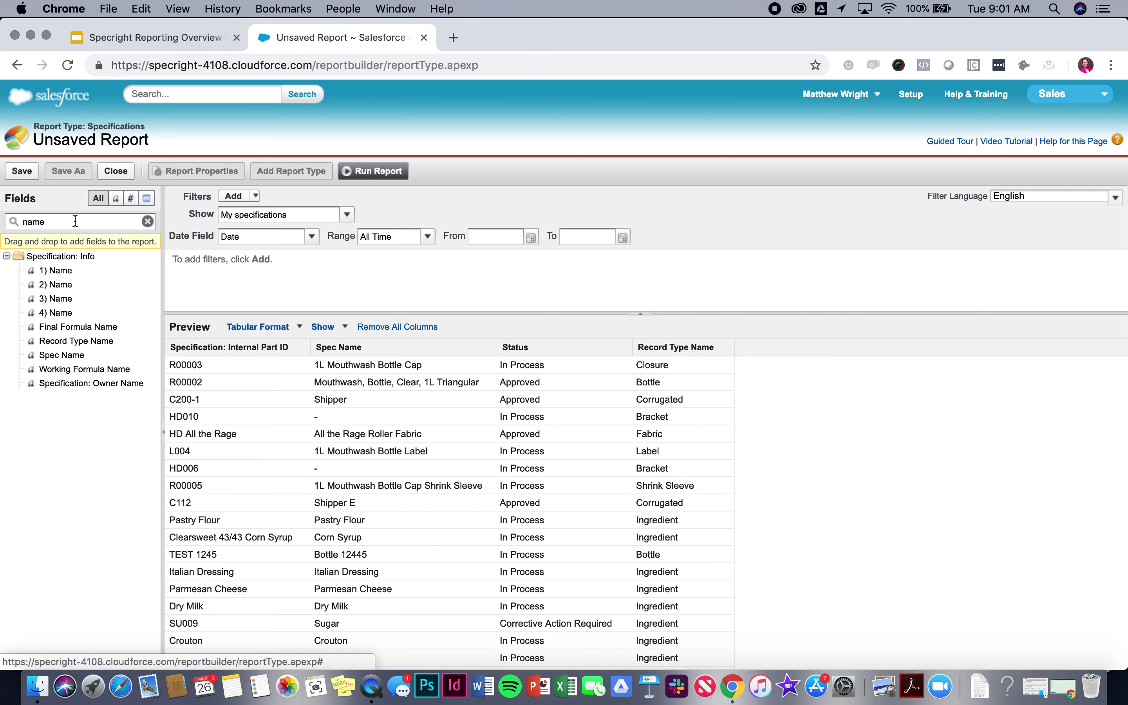
# Step: Clear the field search, add 5.1.2 Wrapper as a report column, and look through its values in the preview
pyautogui.click(148, 223)
pyautogui.scroll(-10, 117, 397)
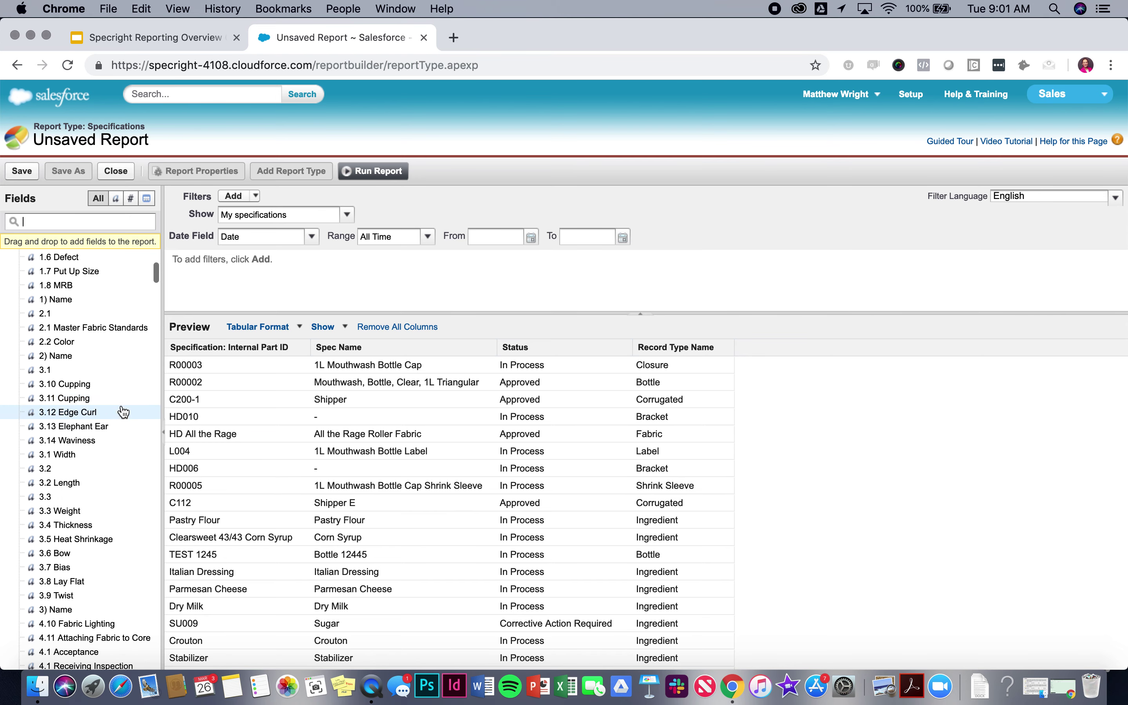
pyautogui.scroll(-4, 89, 419)
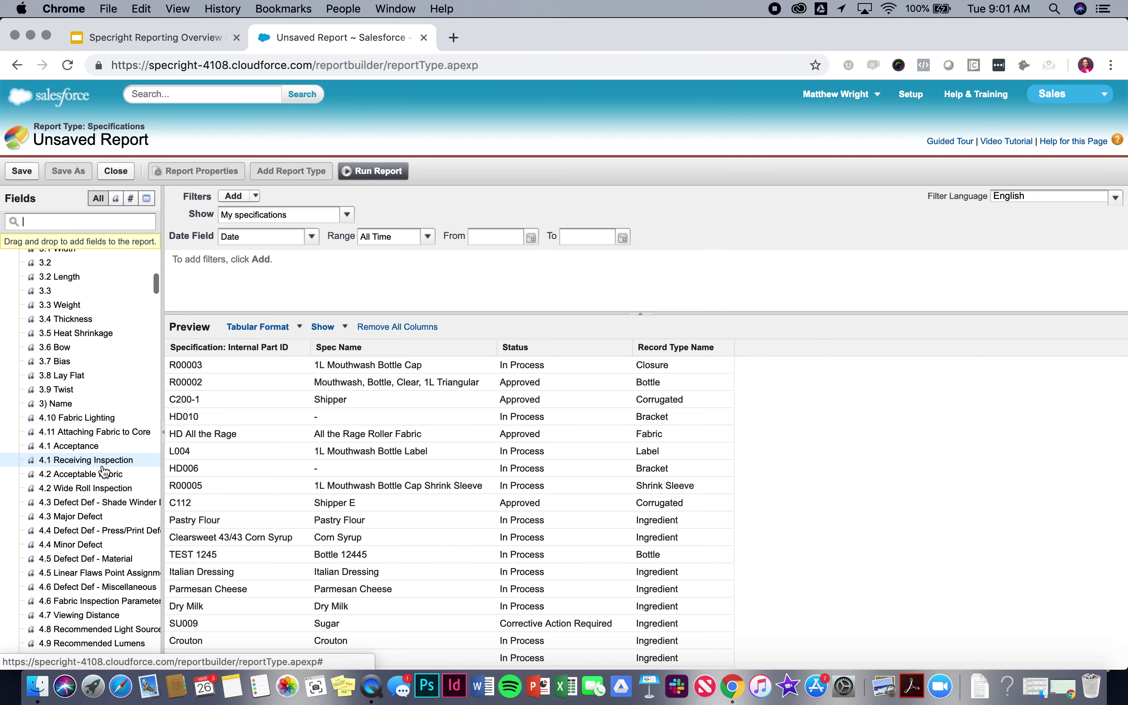
pyautogui.scroll(-10, 94, 452)
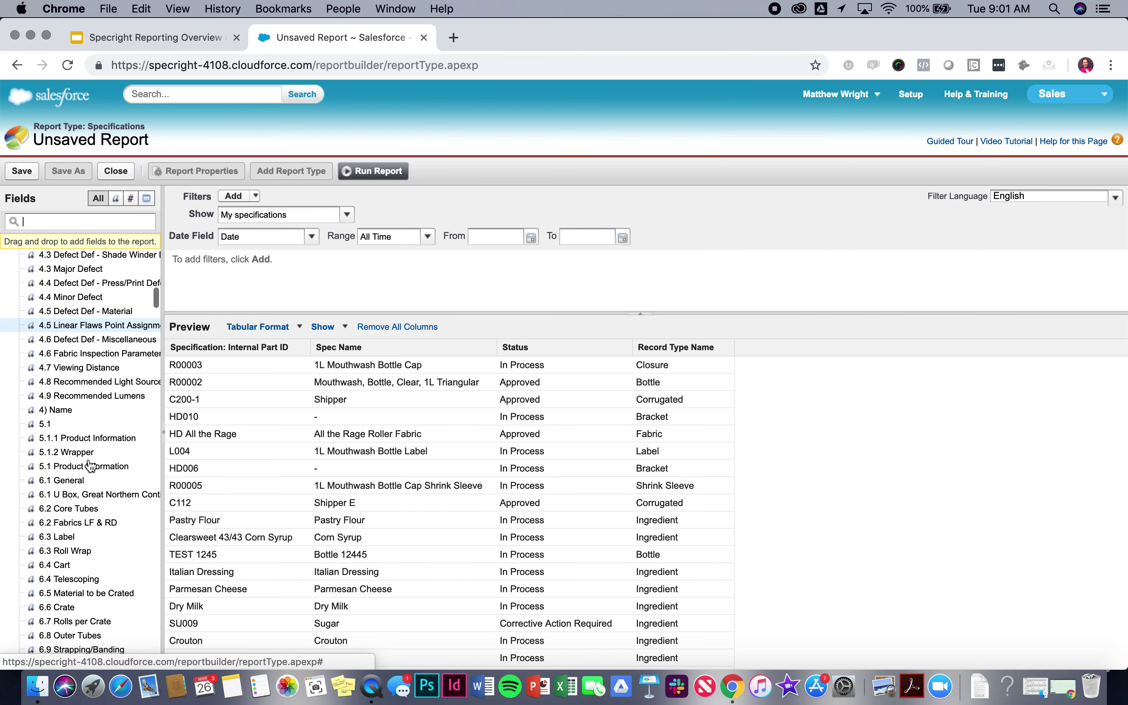
pyautogui.doubleClick(90, 453)
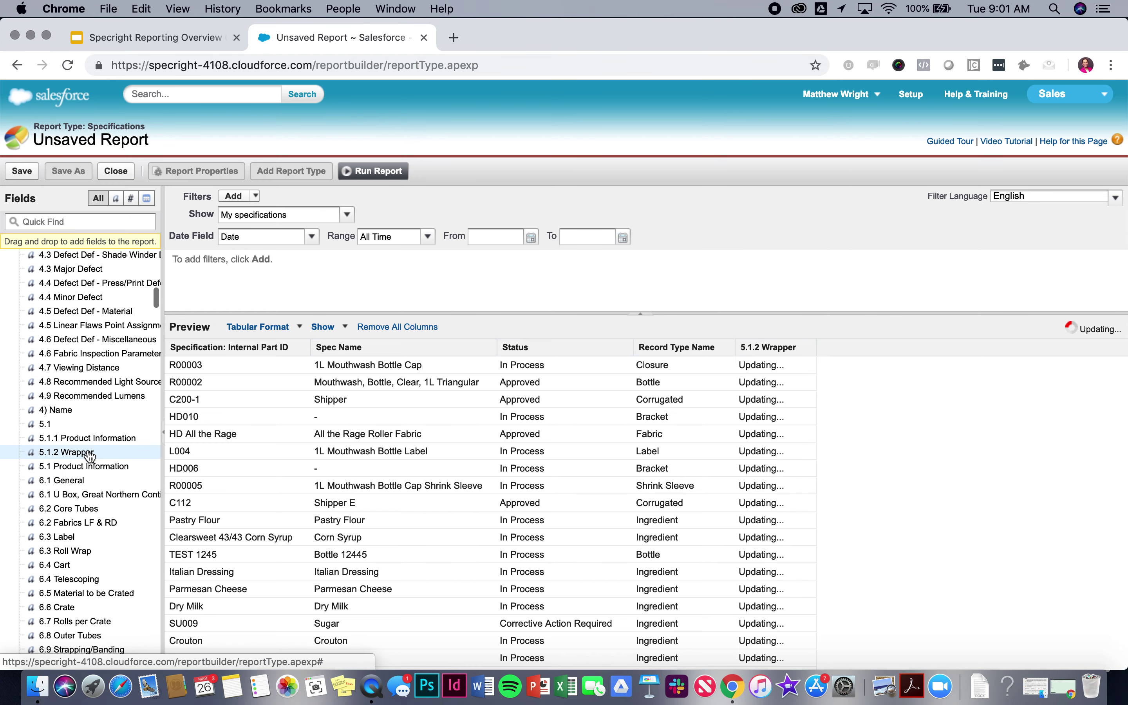
pyautogui.scroll(-3, 804, 467)
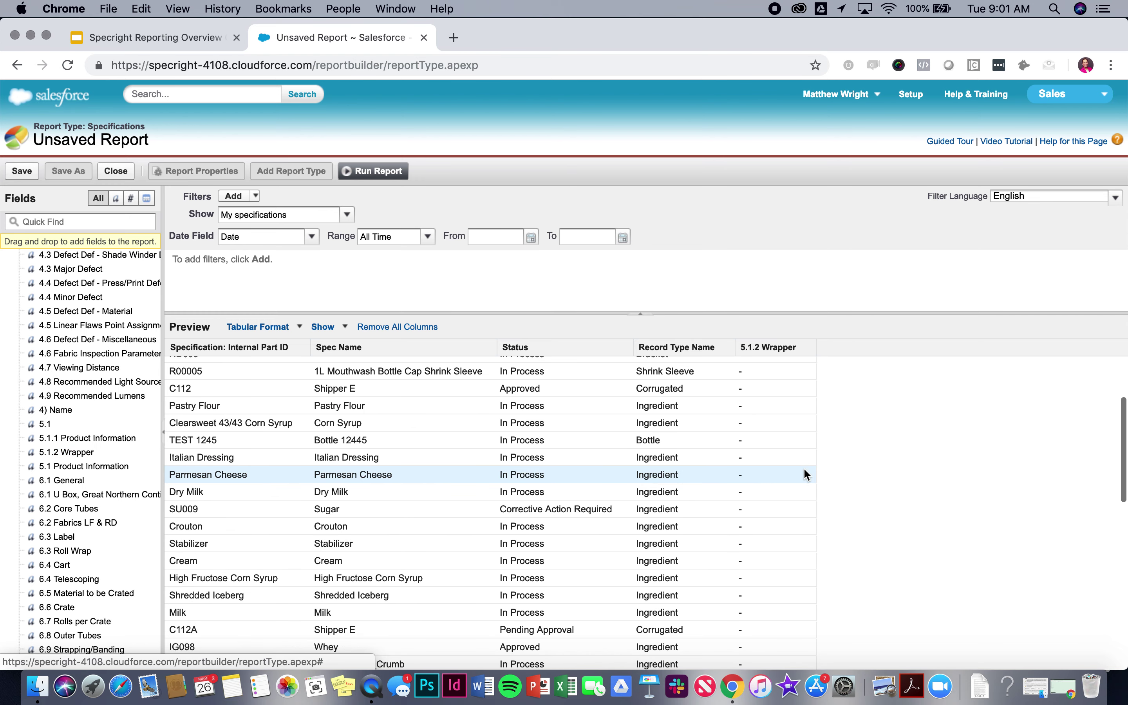
# Step: Remove the 5.1.2 Wrapper column, run the report and look through its results
pyautogui.click(810, 352)
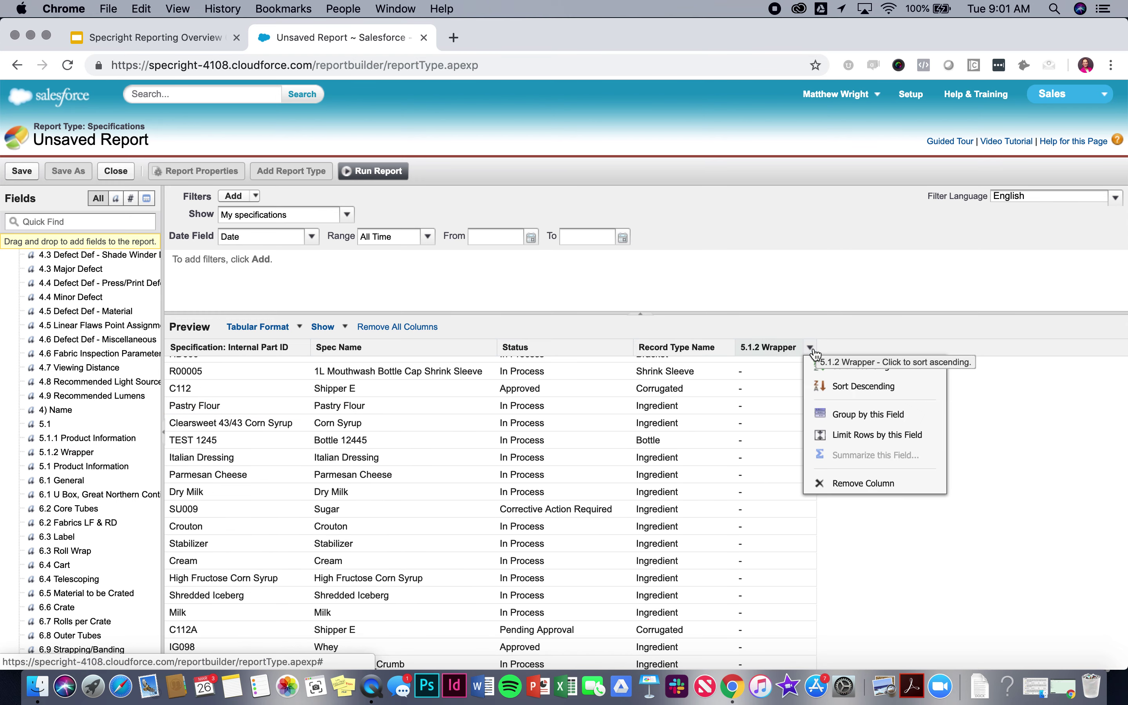
pyautogui.click(849, 485)
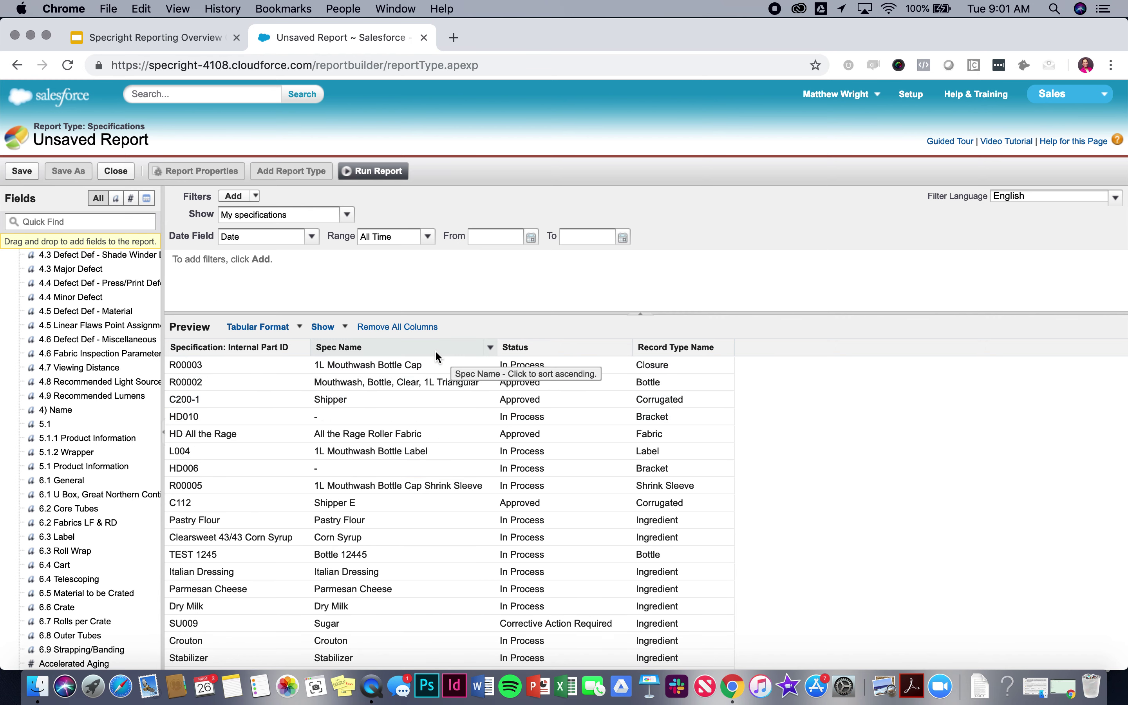
pyautogui.click(375, 171)
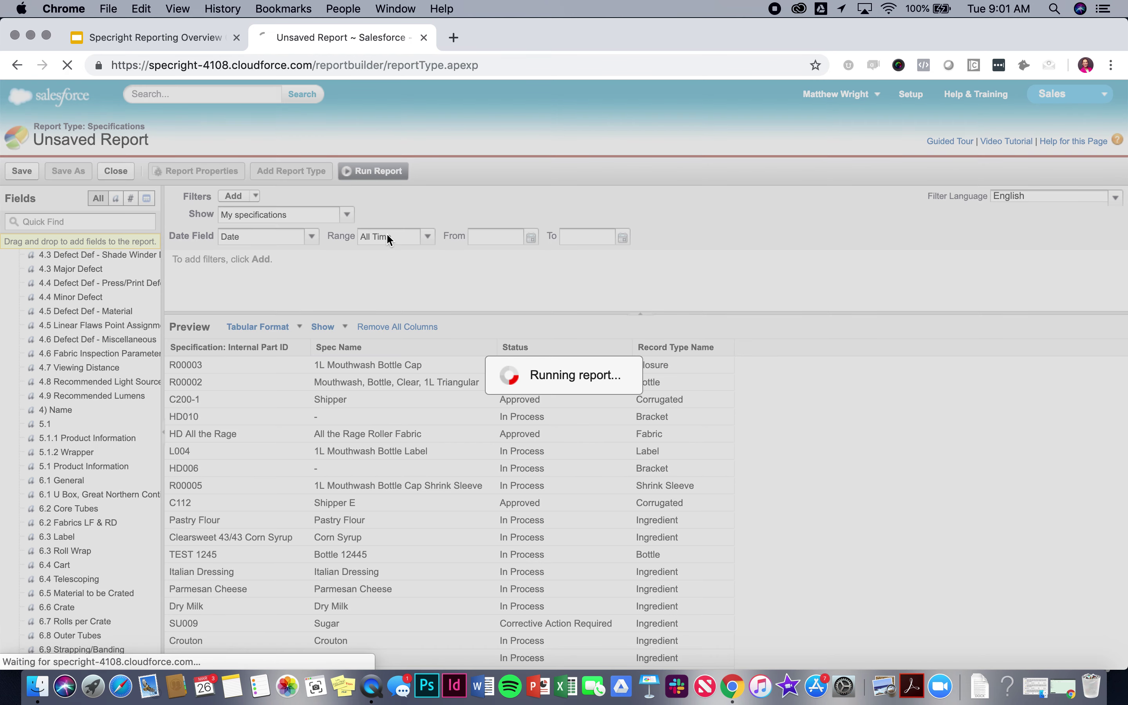
pyautogui.scroll(-10, 390, 298)
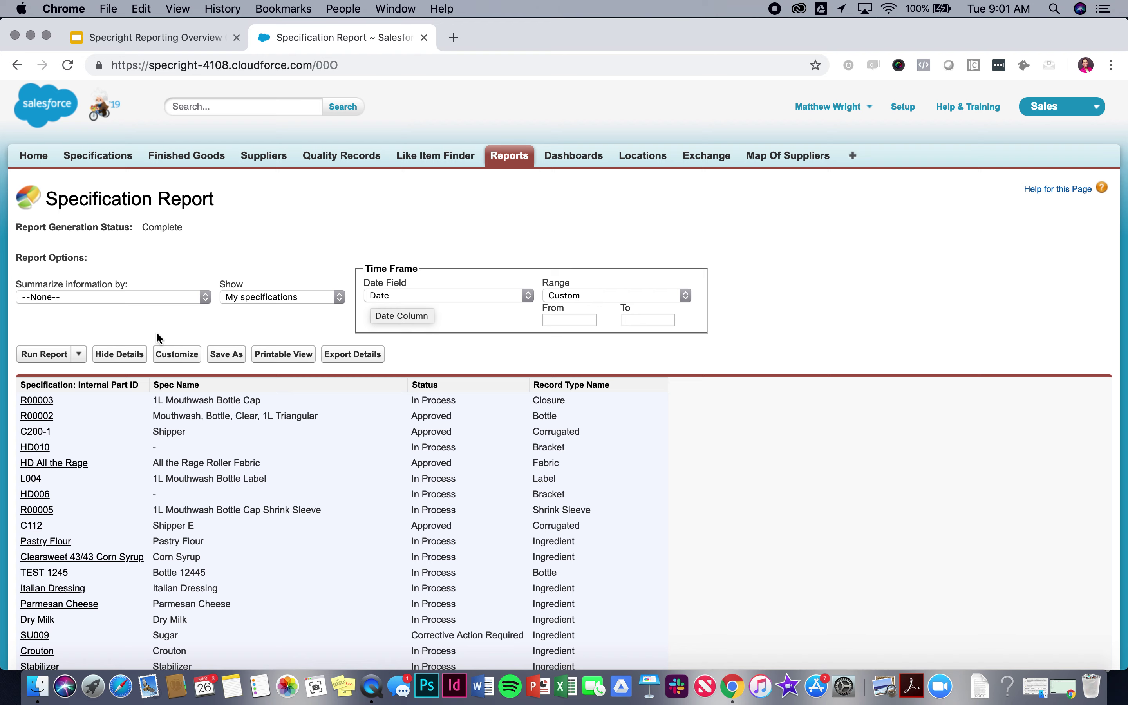
# Step: Return to customizing the report and set the start of its date range to 1/26/2016
pyautogui.click(189, 354)
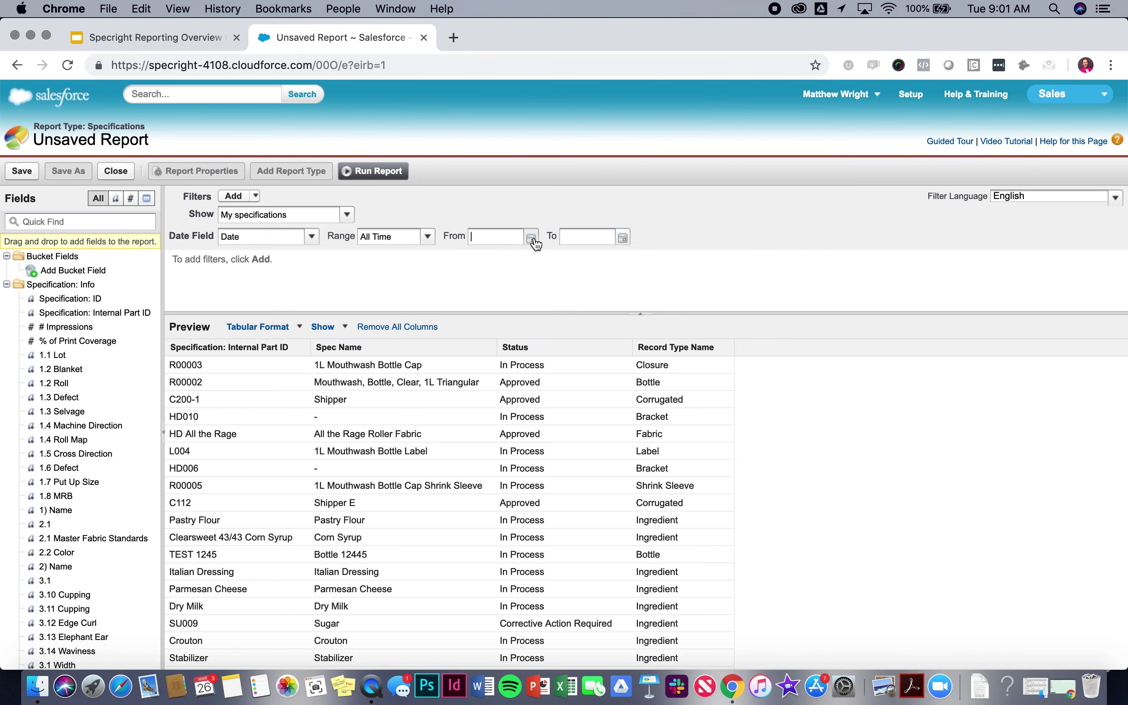
pyautogui.click(531, 238)
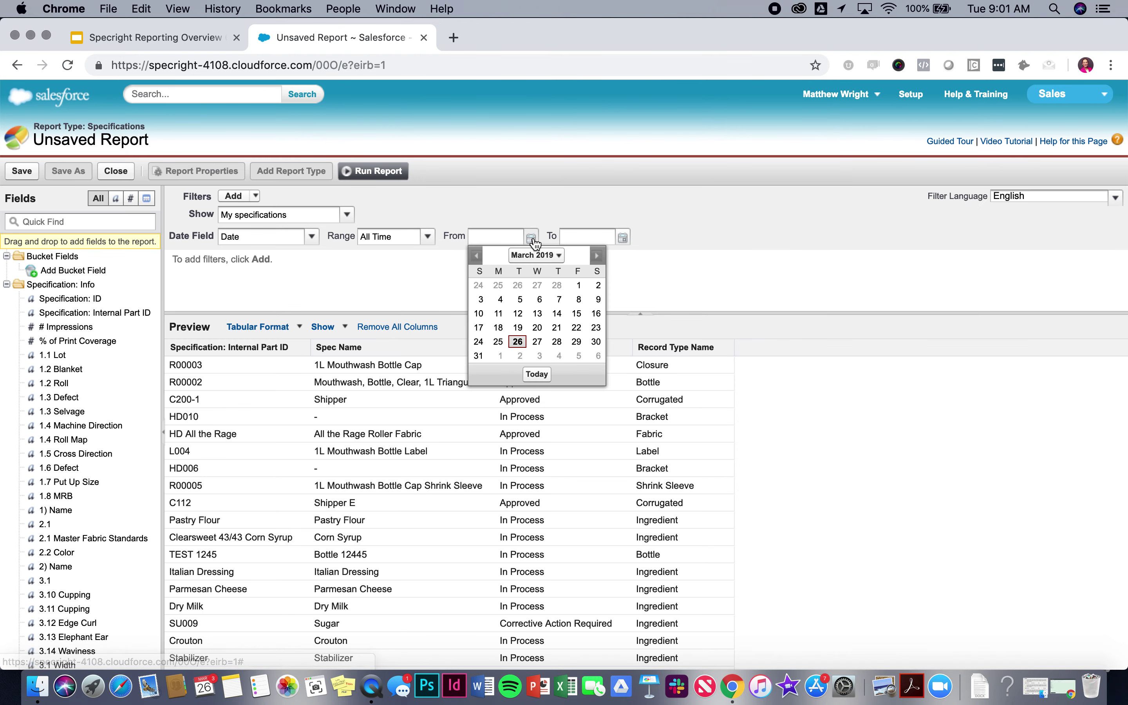
pyautogui.click(476, 256)
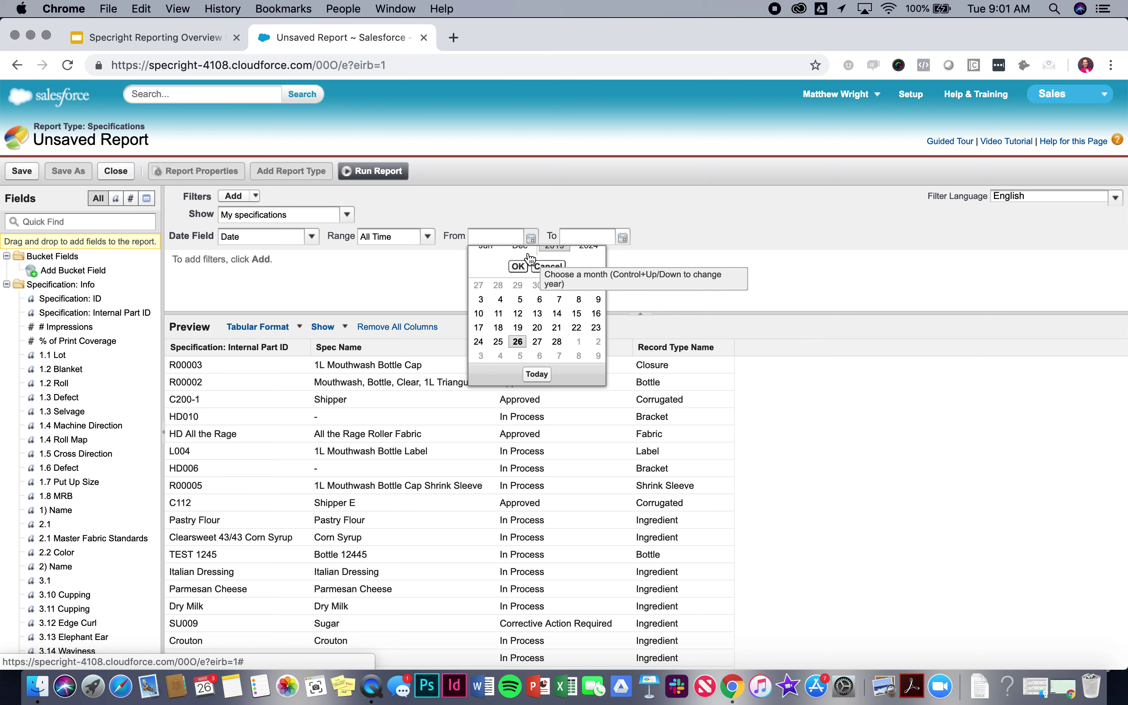
pyautogui.click(529, 257)
pyautogui.click(475, 257)
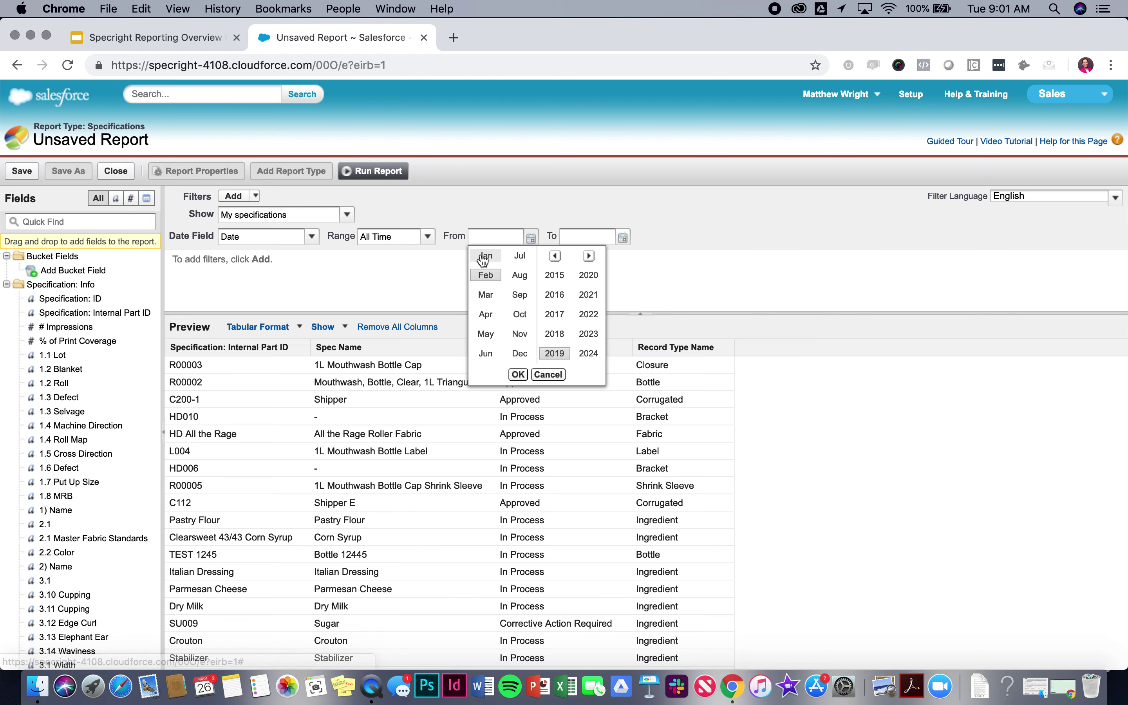
pyautogui.click(553, 296)
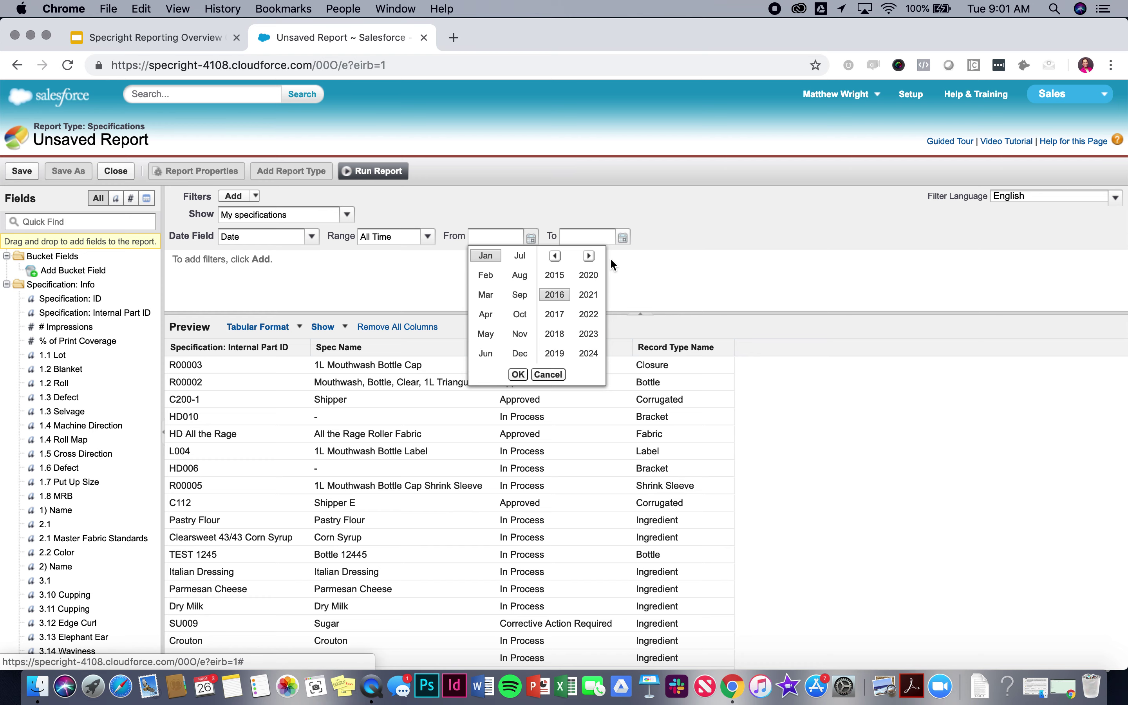
pyautogui.click(518, 374)
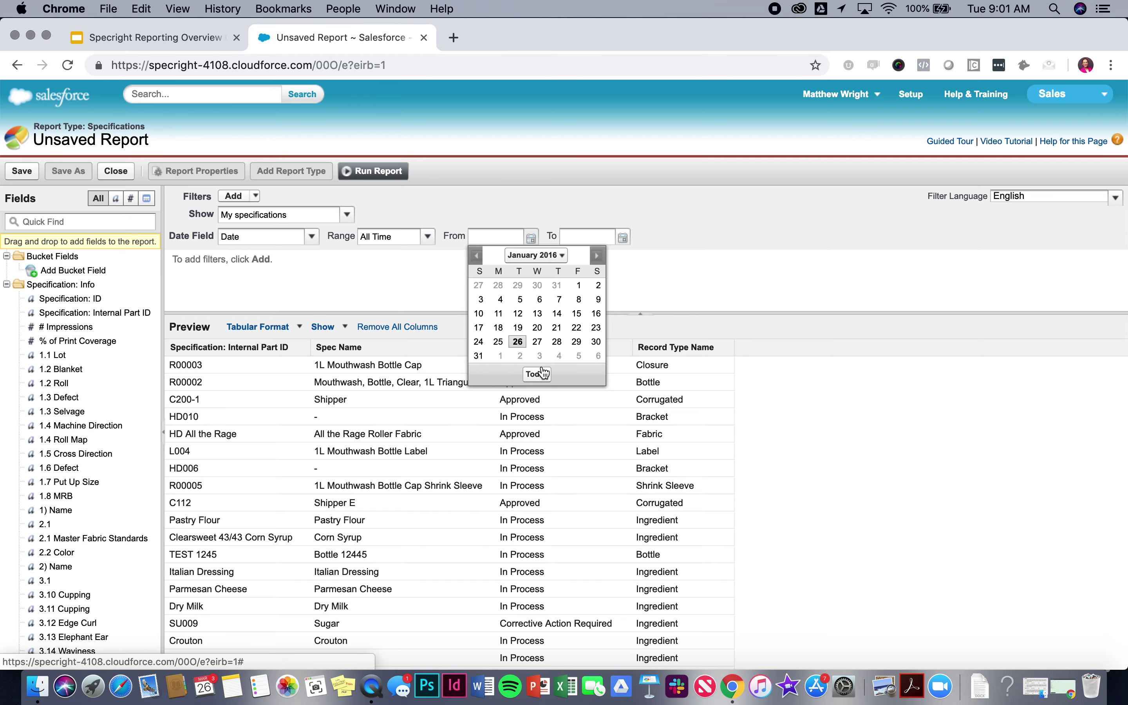
pyautogui.click(517, 343)
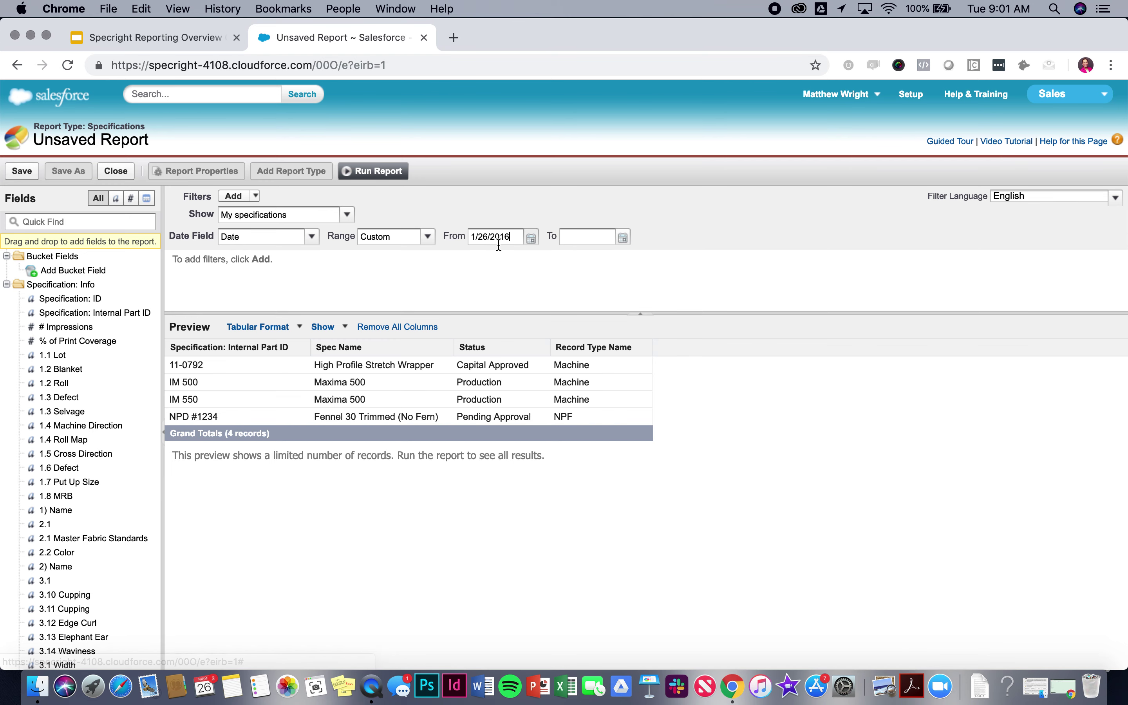
# Step: Set the end of the date range to today, 3/26/2019, and run the report
pyautogui.click(623, 238)
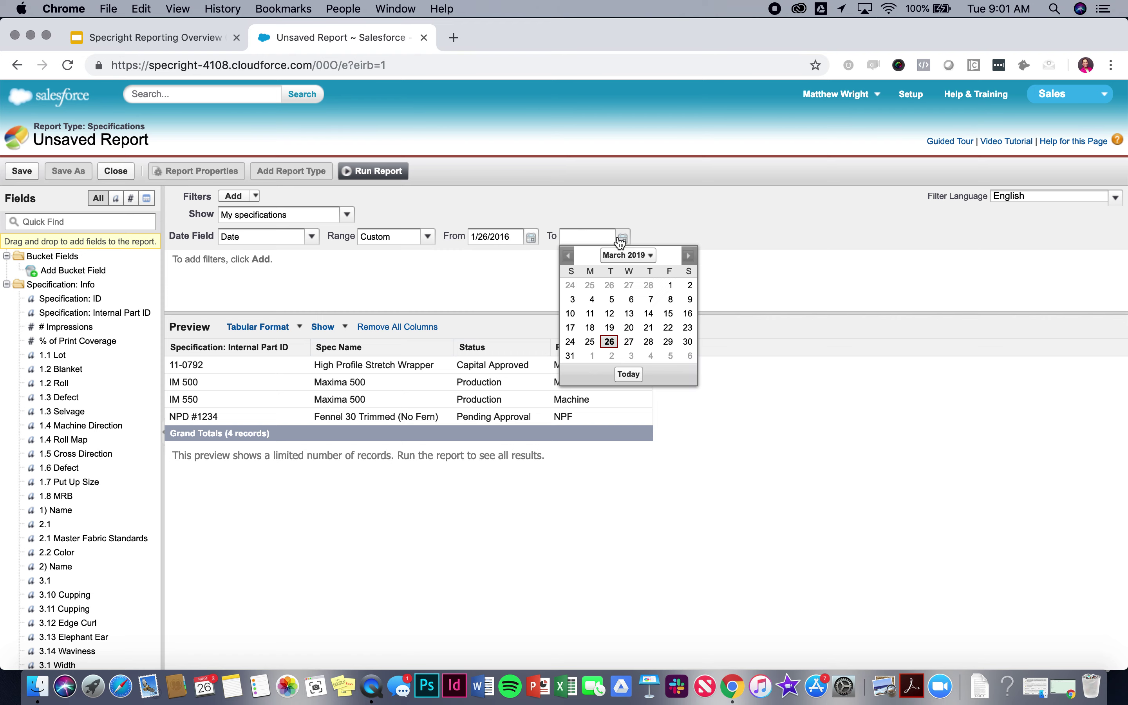
pyautogui.click(628, 374)
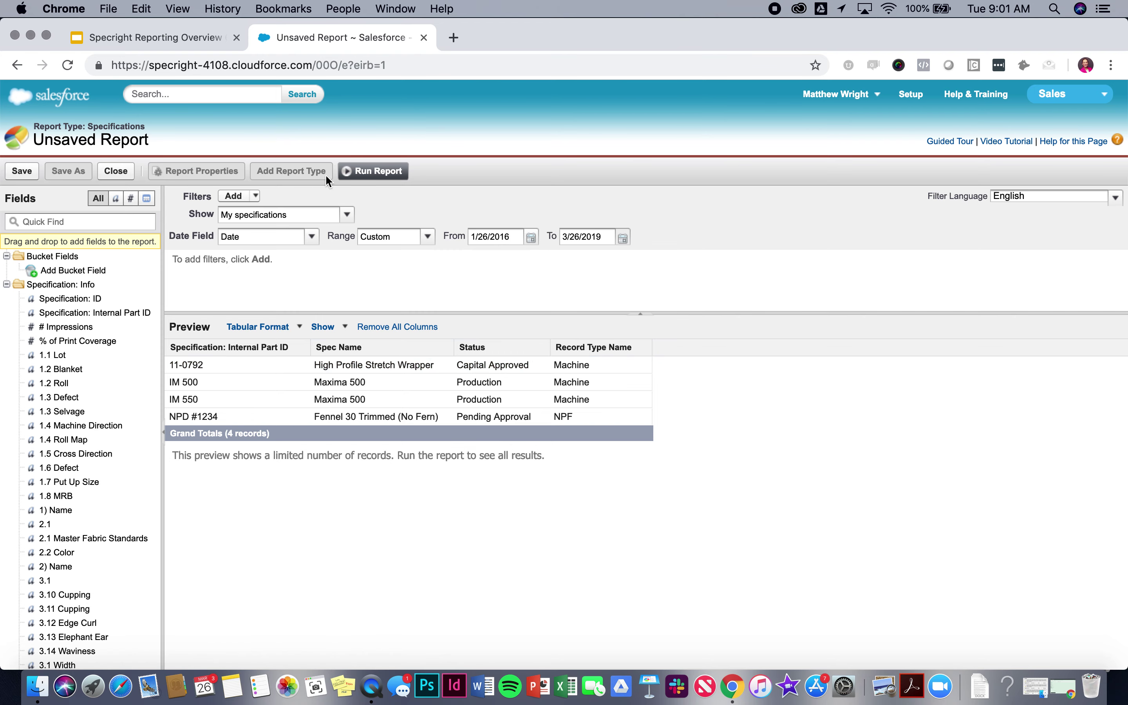
pyautogui.click(368, 170)
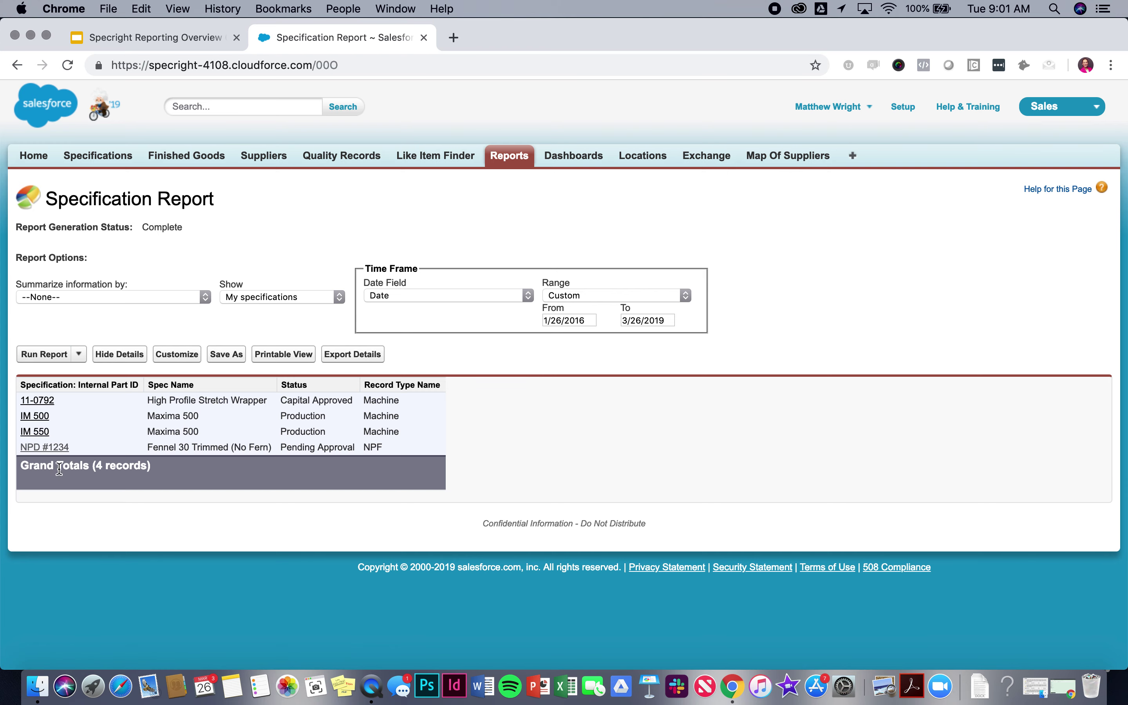
# Step: Customize the report again, filter by Specification: Created Date instead of Date, and look through the preview
pyautogui.click(183, 361)
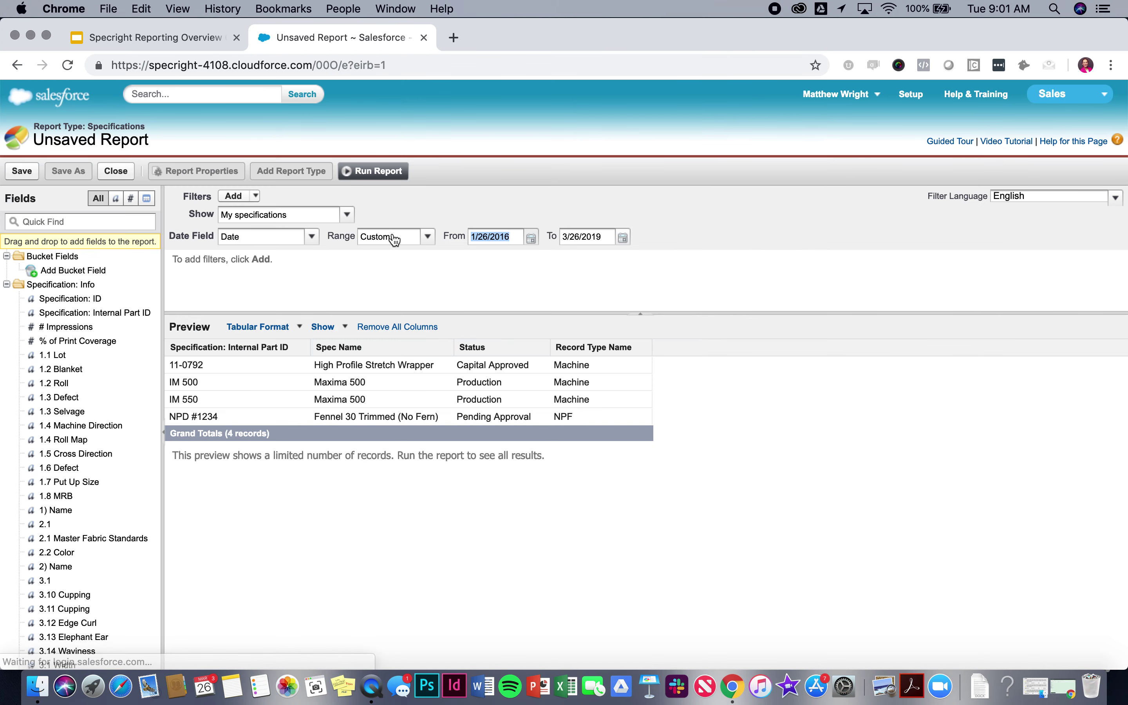
pyautogui.click(312, 237)
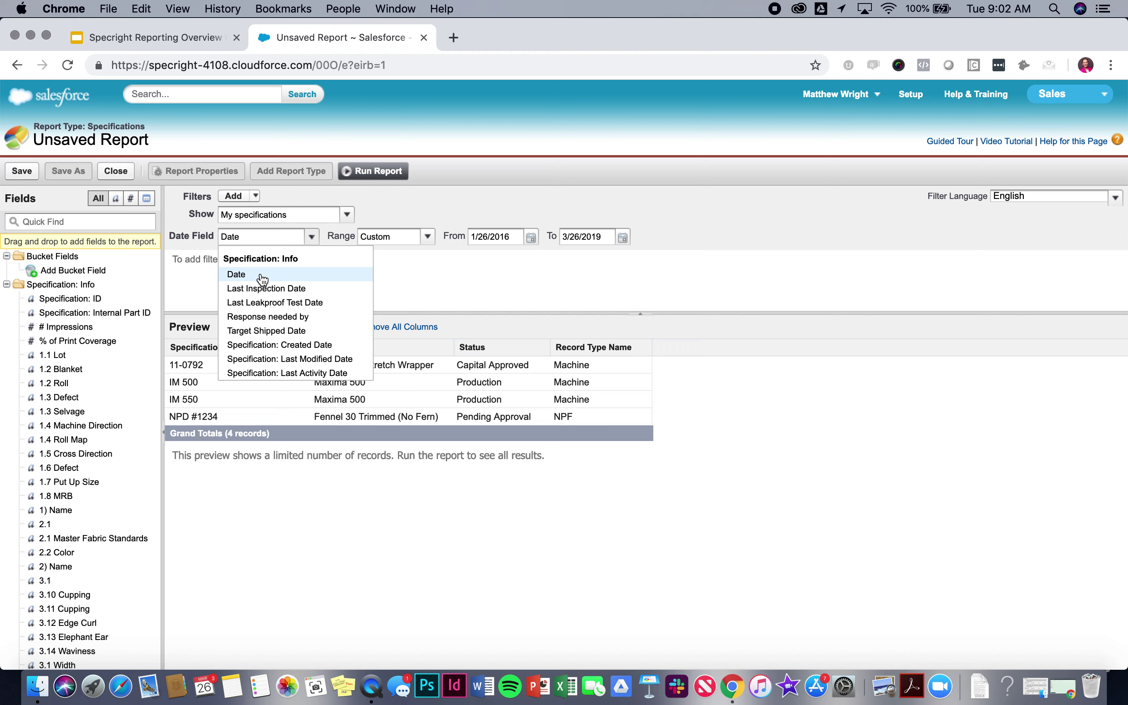
pyautogui.click(298, 345)
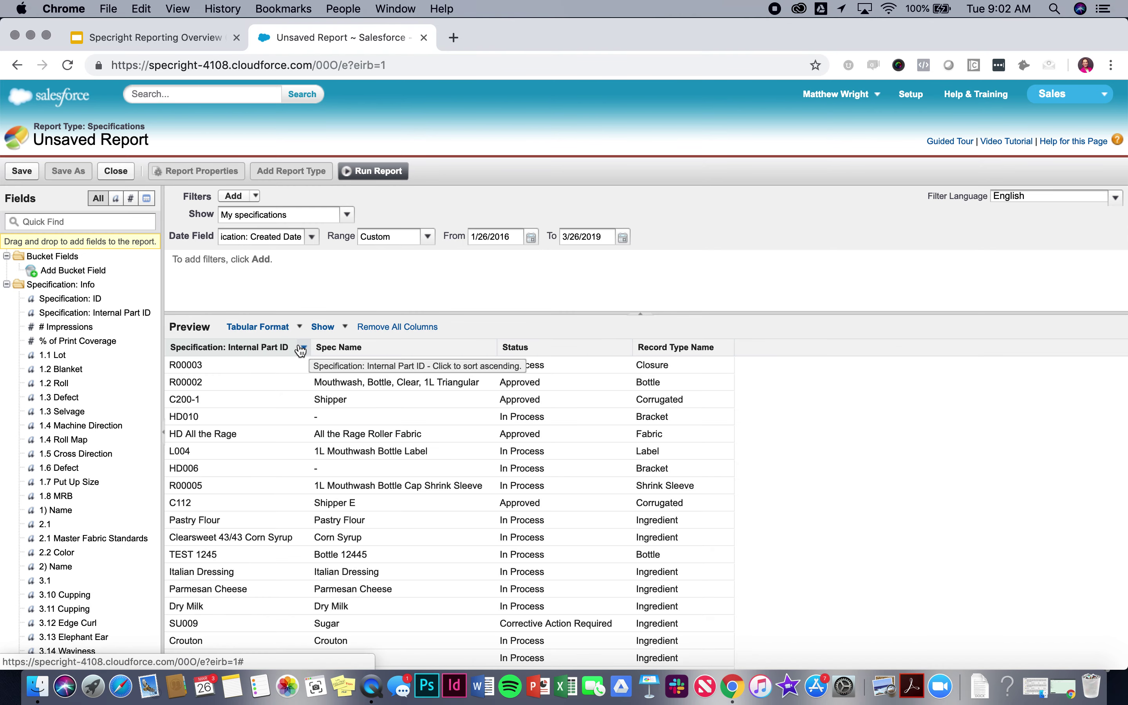
pyautogui.scroll(-3, 494, 404)
pyautogui.scroll(3, 491, 400)
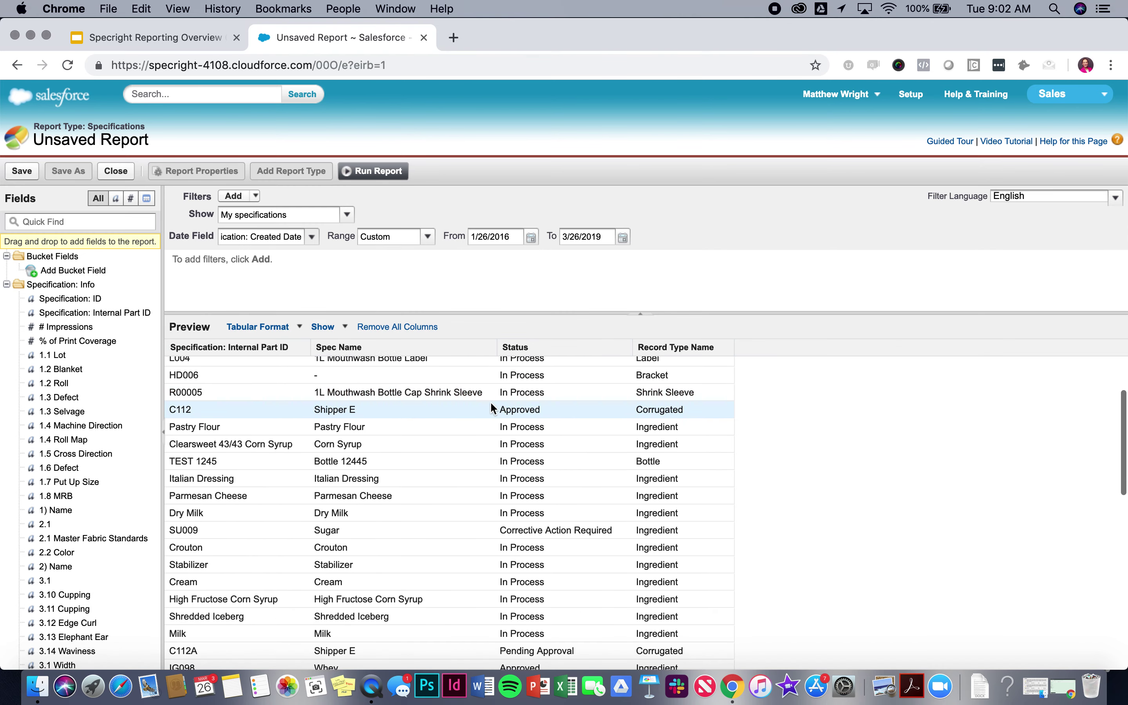
# Step: Set the date field back to Date and the range to All Time, and look through the preview
pyautogui.click(302, 239)
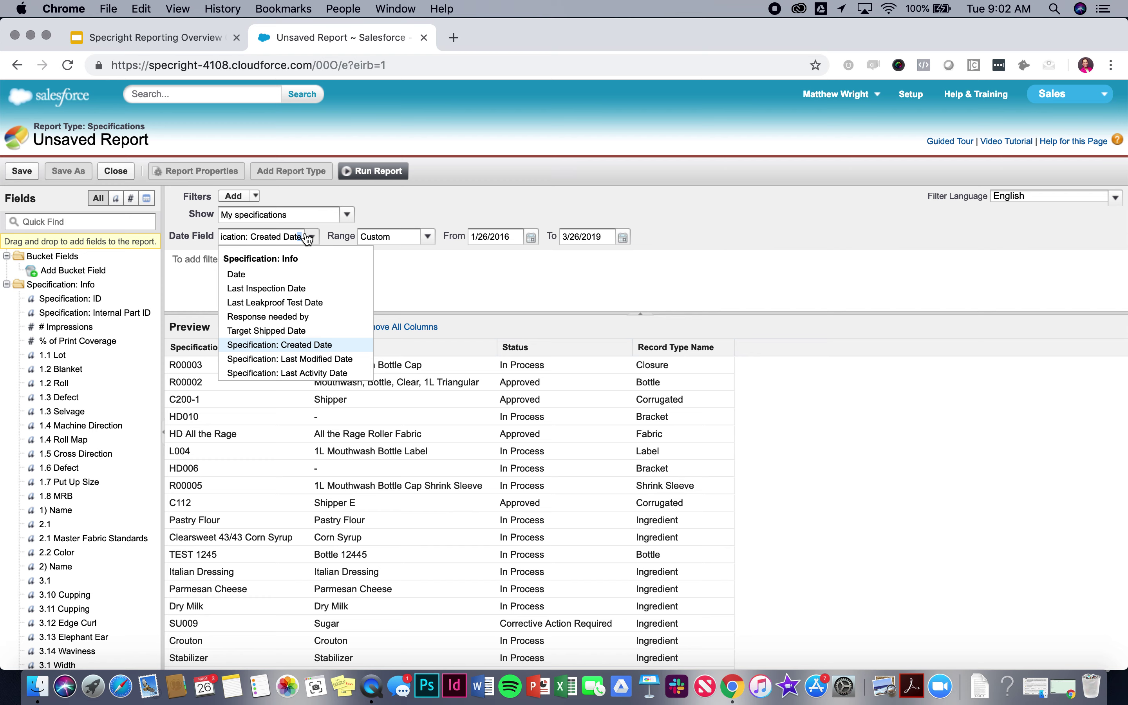
pyautogui.click(12, 27)
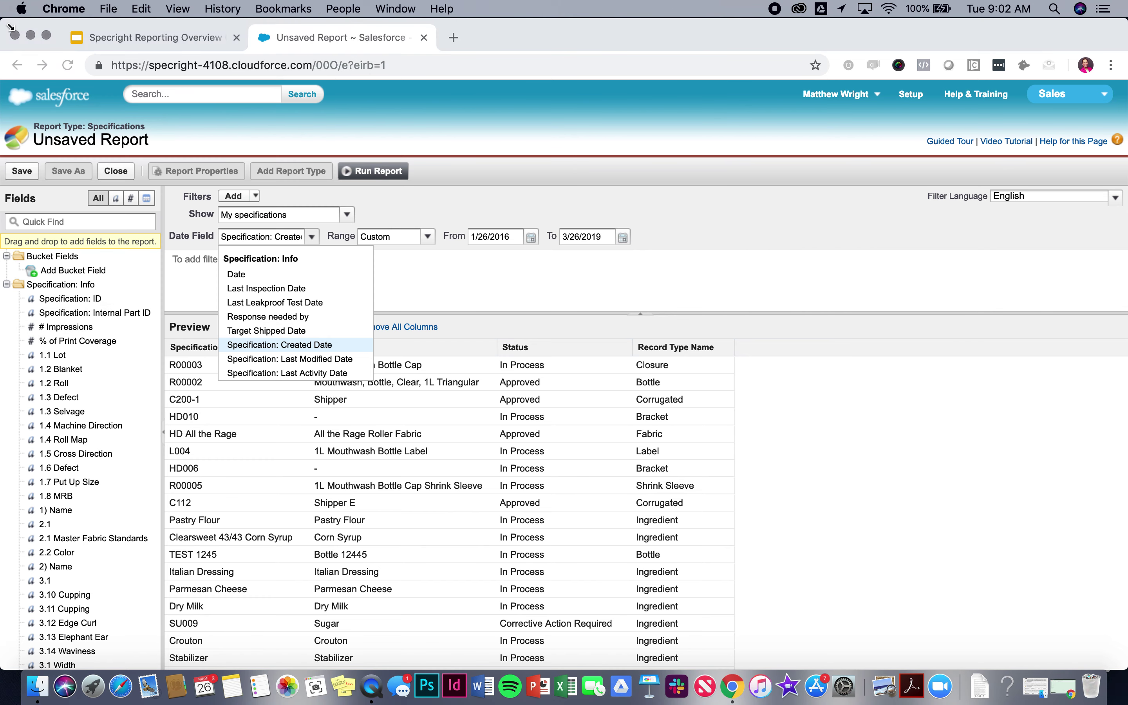
pyautogui.click(289, 275)
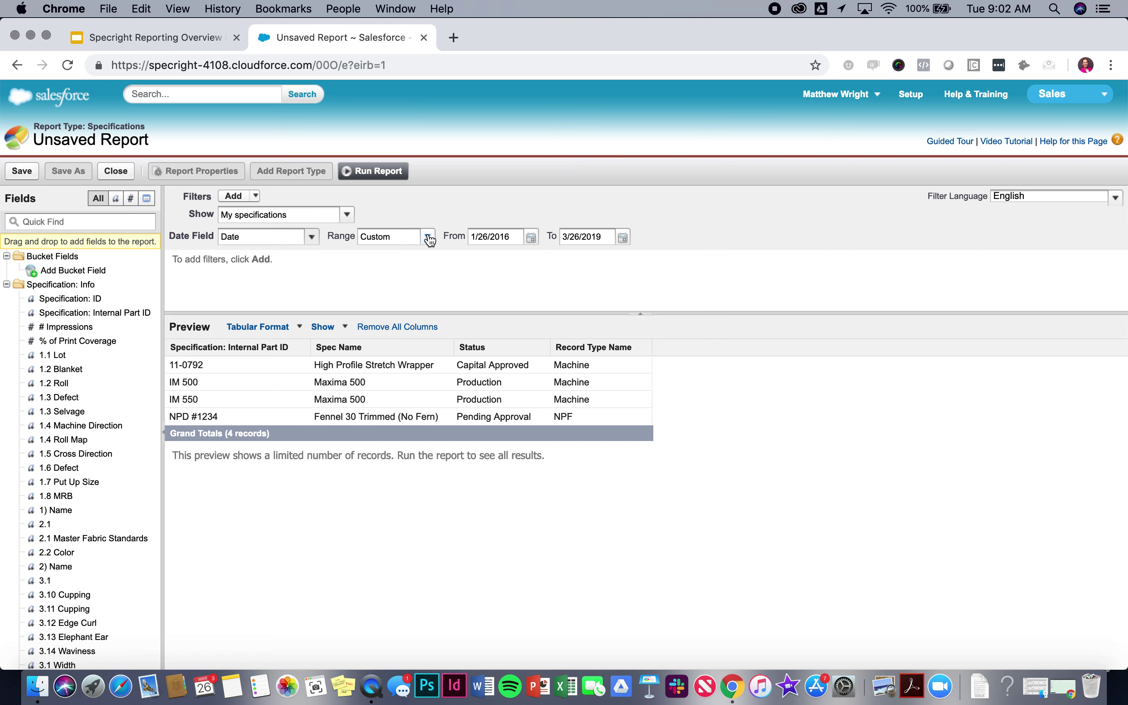
pyautogui.click(425, 237)
pyautogui.click(420, 253)
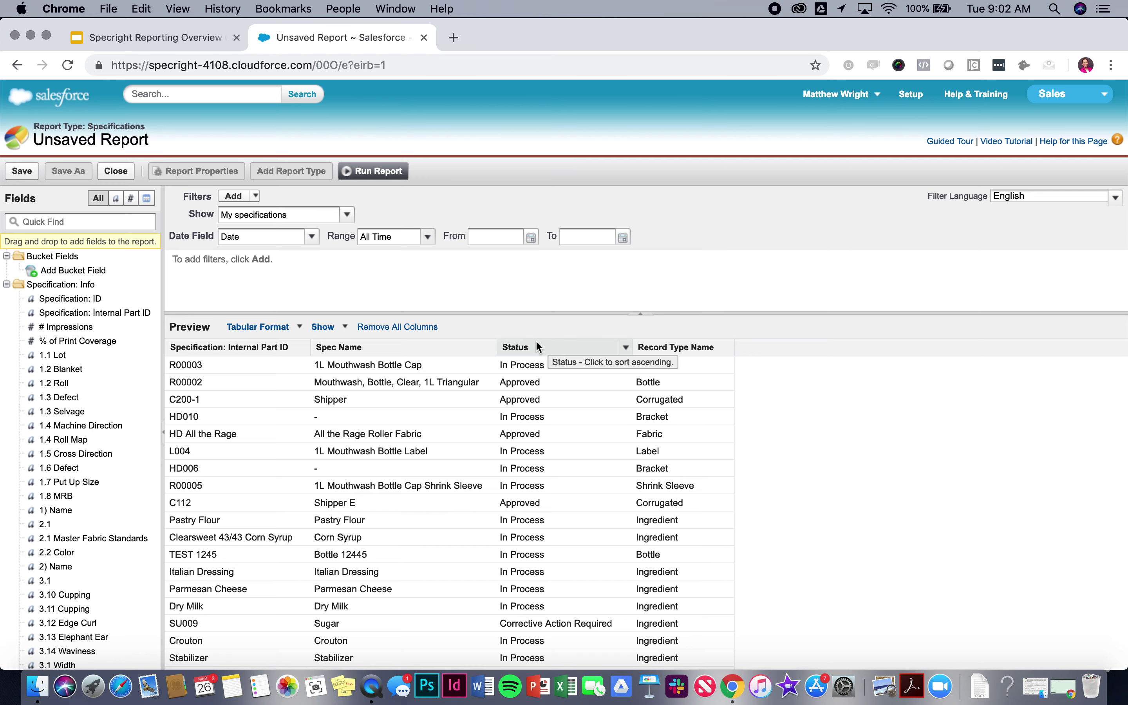
pyautogui.scroll(-3, 597, 522)
pyautogui.scroll(-5, 597, 522)
pyautogui.scroll(7, 558, 463)
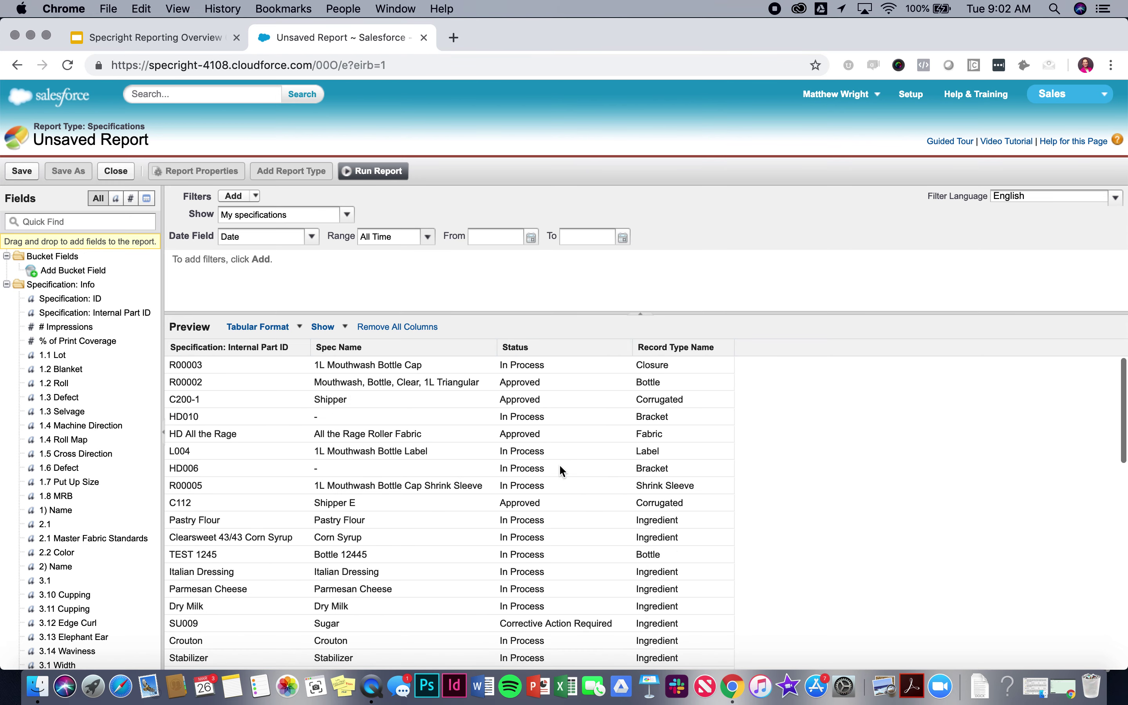
# Step: Add a report filter on the Status field with the equals operator and check its available picklist values
pyautogui.click(40, 216)
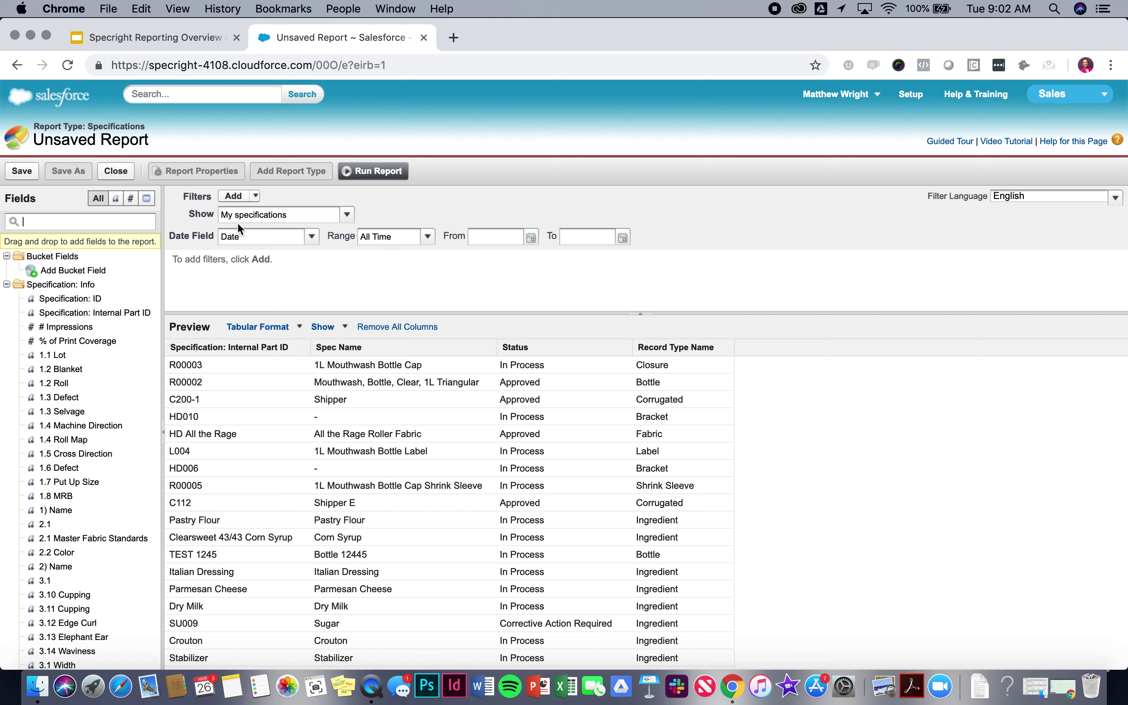
pyautogui.click(233, 196)
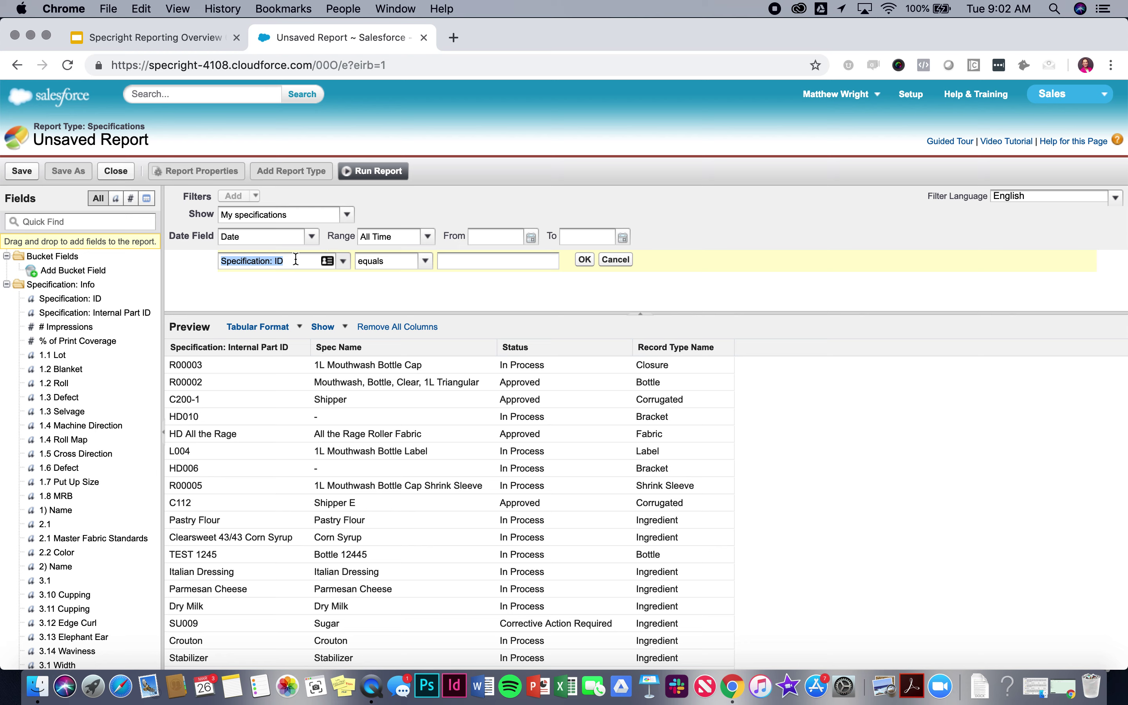
pyautogui.write('stuats')
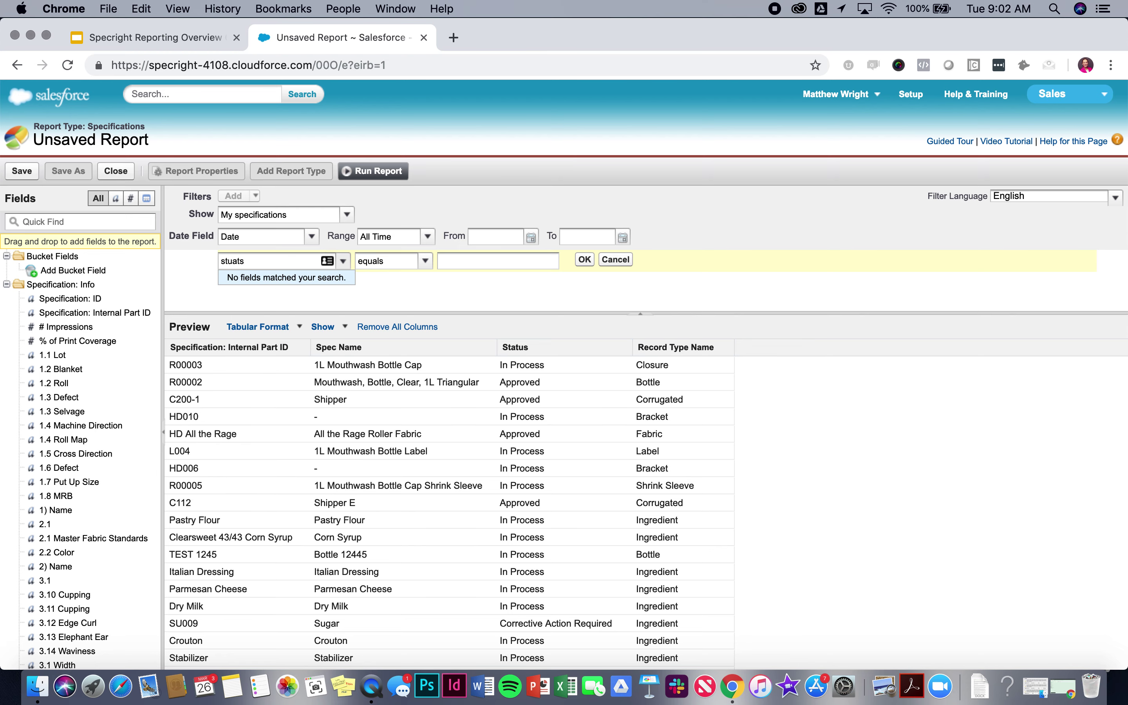
pyautogui.press('cmd+a')
pyautogui.write('status')
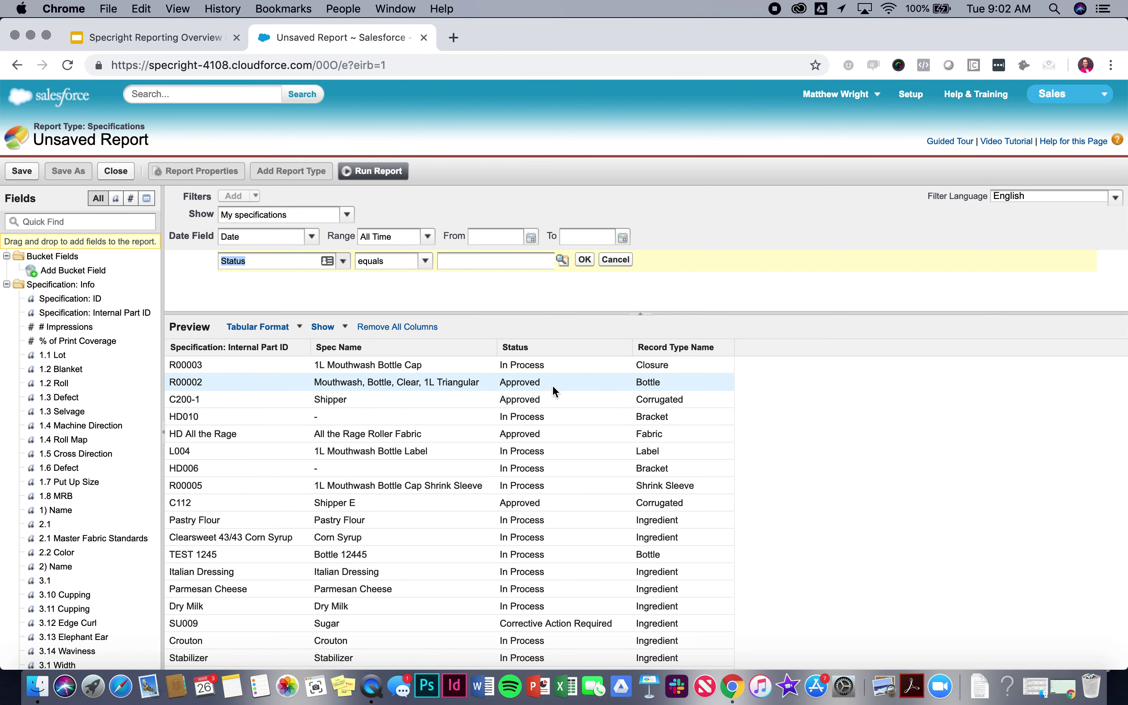
pyautogui.click(560, 260)
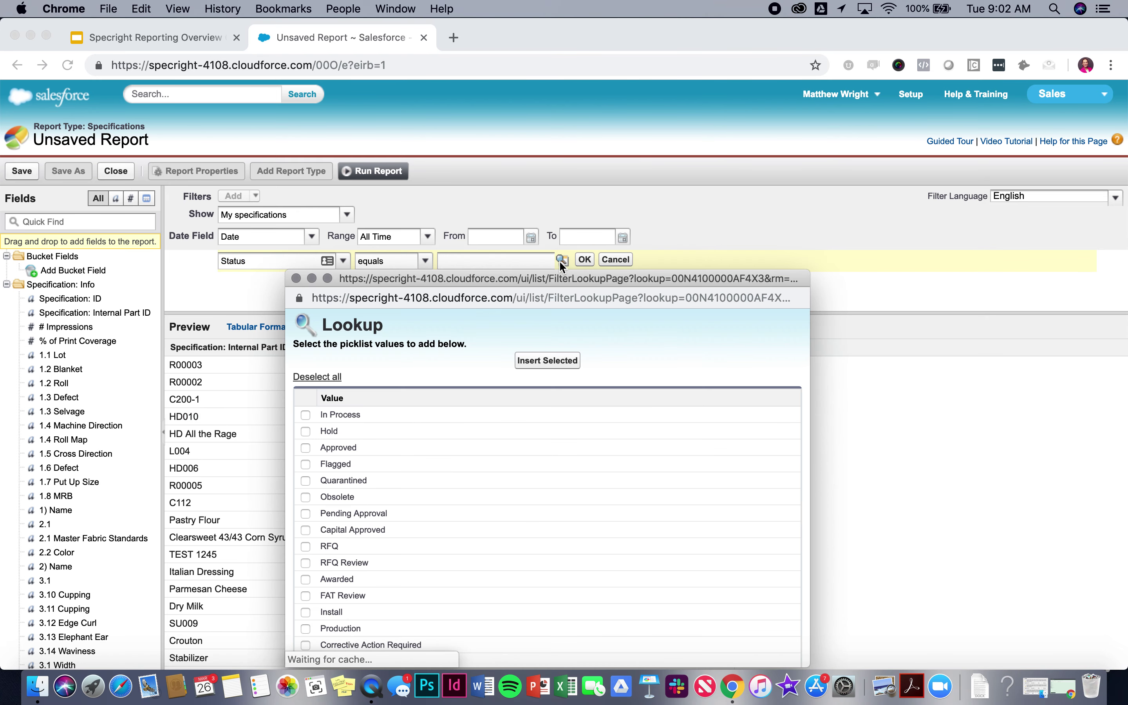
pyautogui.click(296, 278)
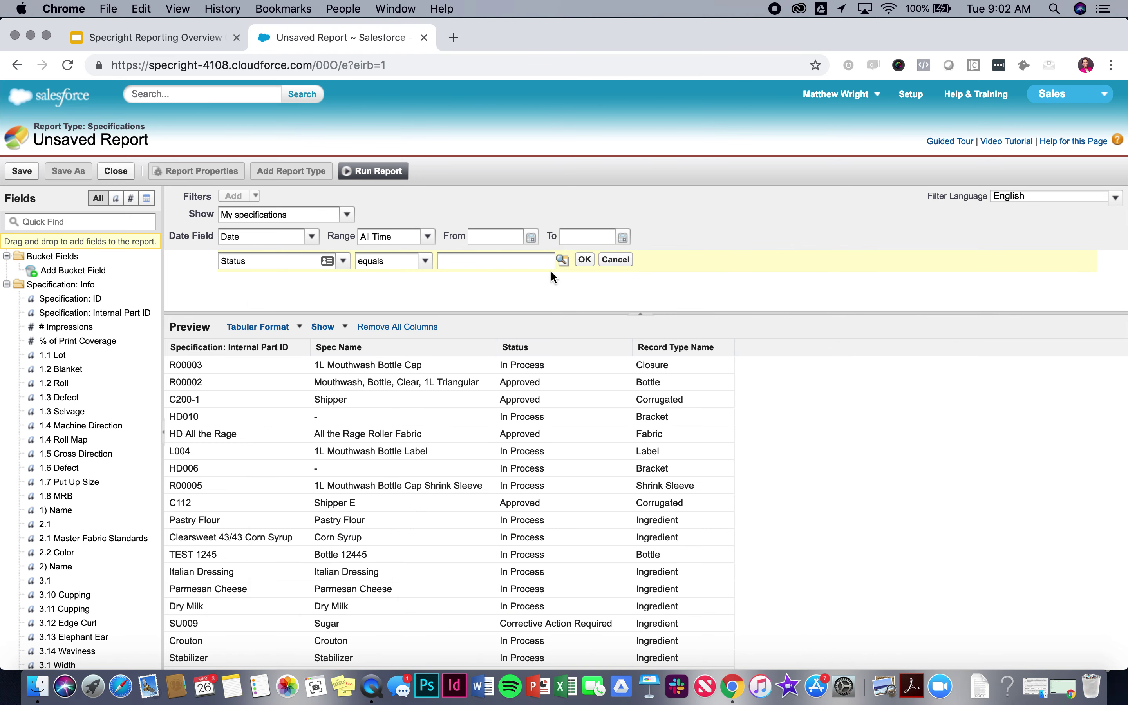
# Step: Choose Approved as the Status filter value, apply the filter and look through the filtered preview
pyautogui.click(561, 260)
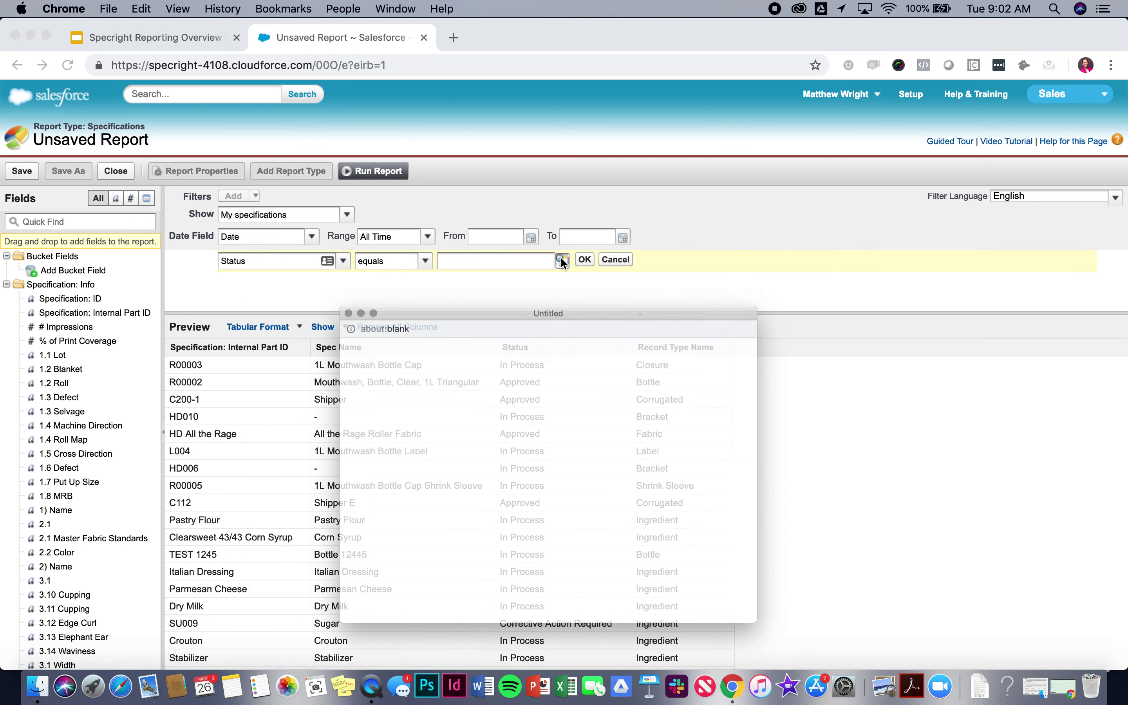
pyautogui.moveTo(533, 275); pyautogui.dragTo(692, 136)
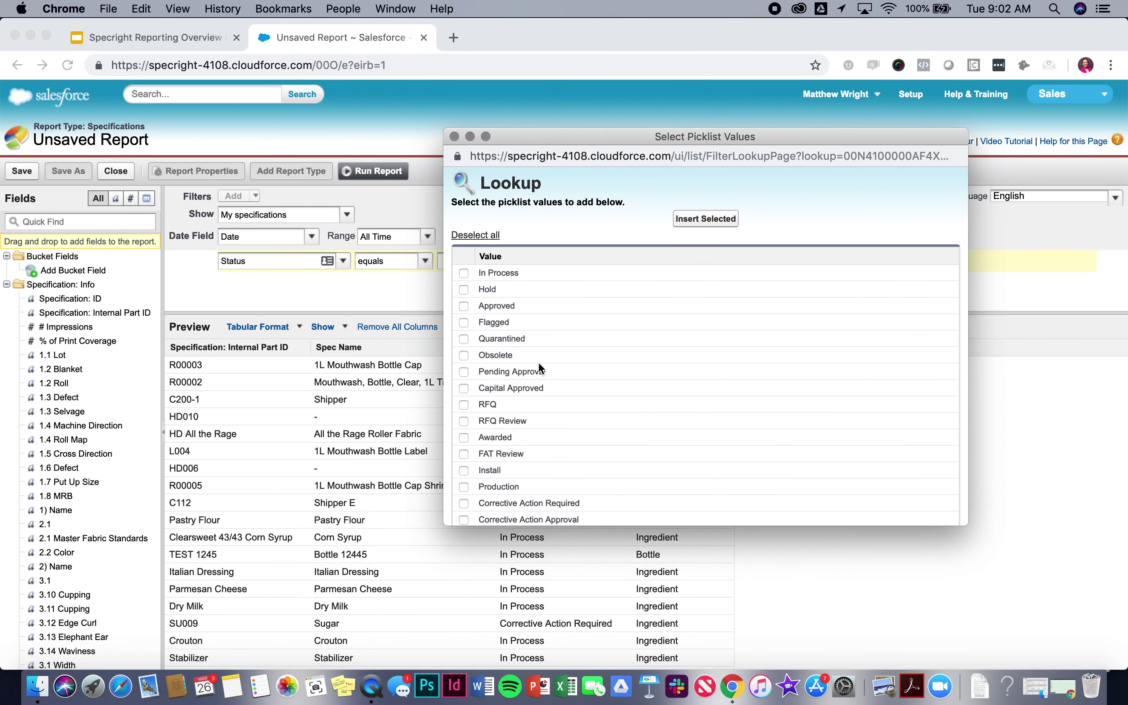
pyautogui.scroll(-3, 537, 362)
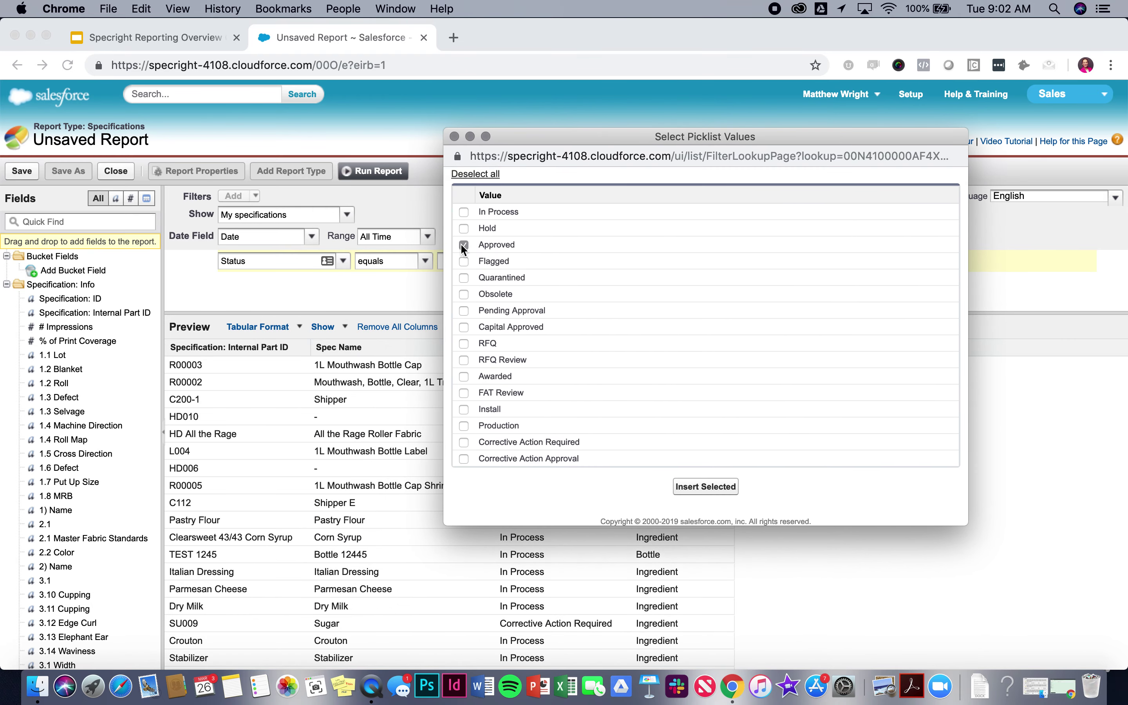
pyautogui.moveTo(535, 141); pyautogui.dragTo(567, 133)
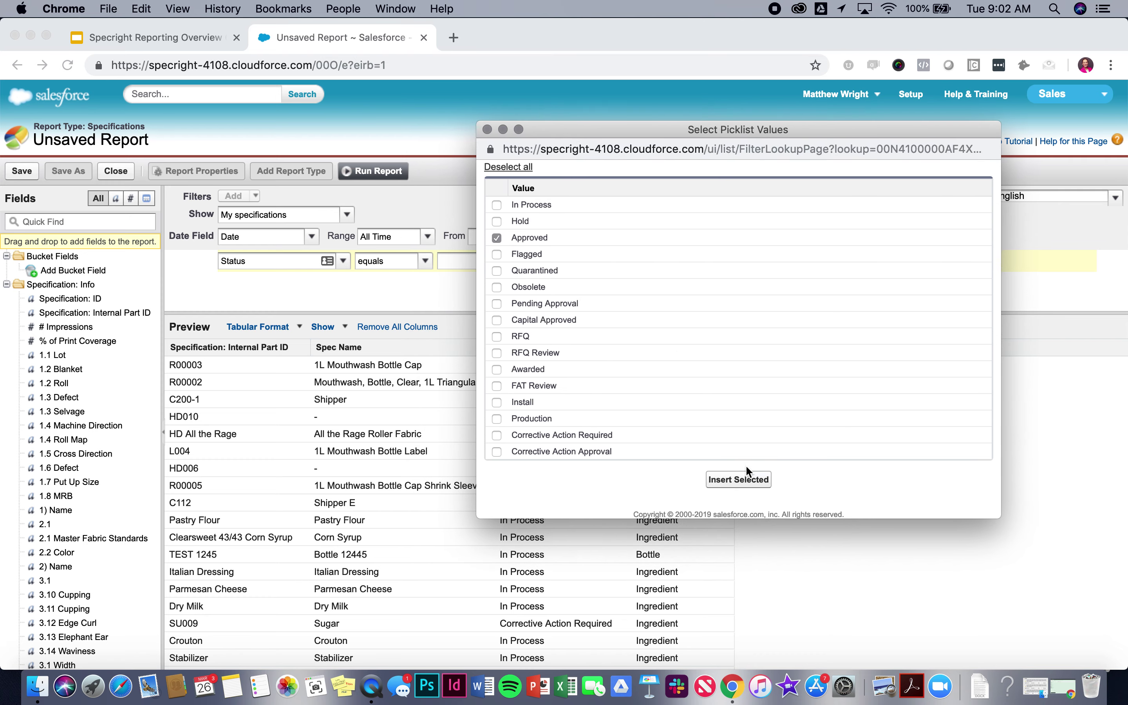
pyautogui.click(737, 485)
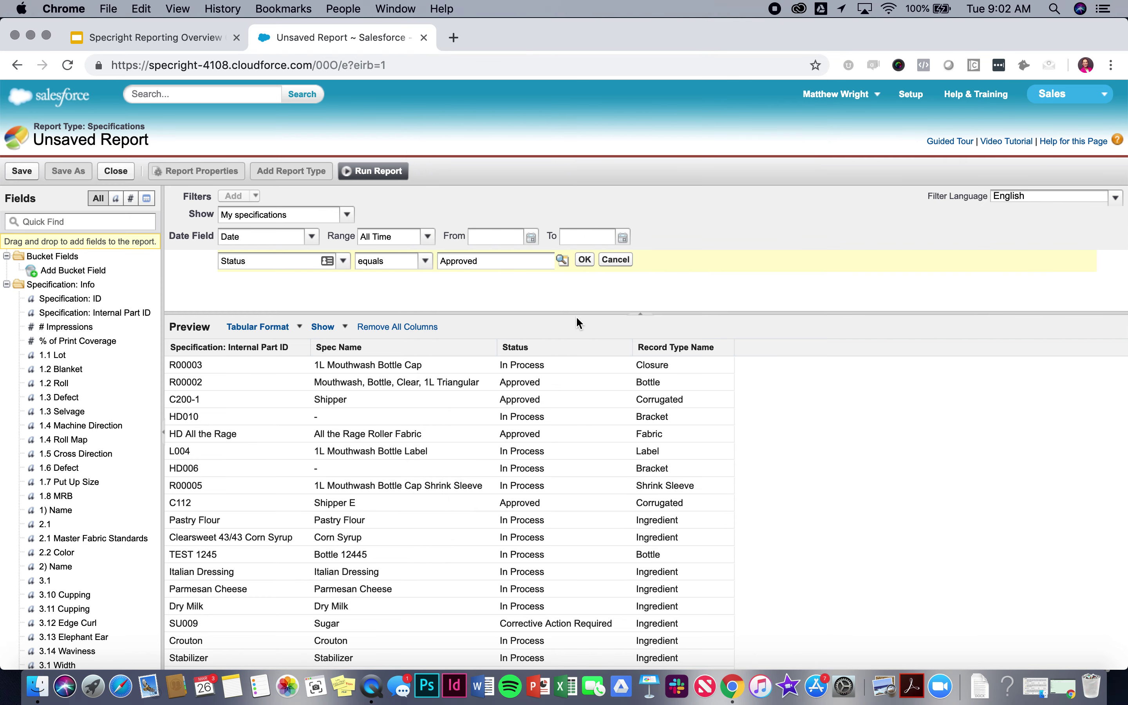
pyautogui.click(585, 262)
pyautogui.scroll(-5, 600, 451)
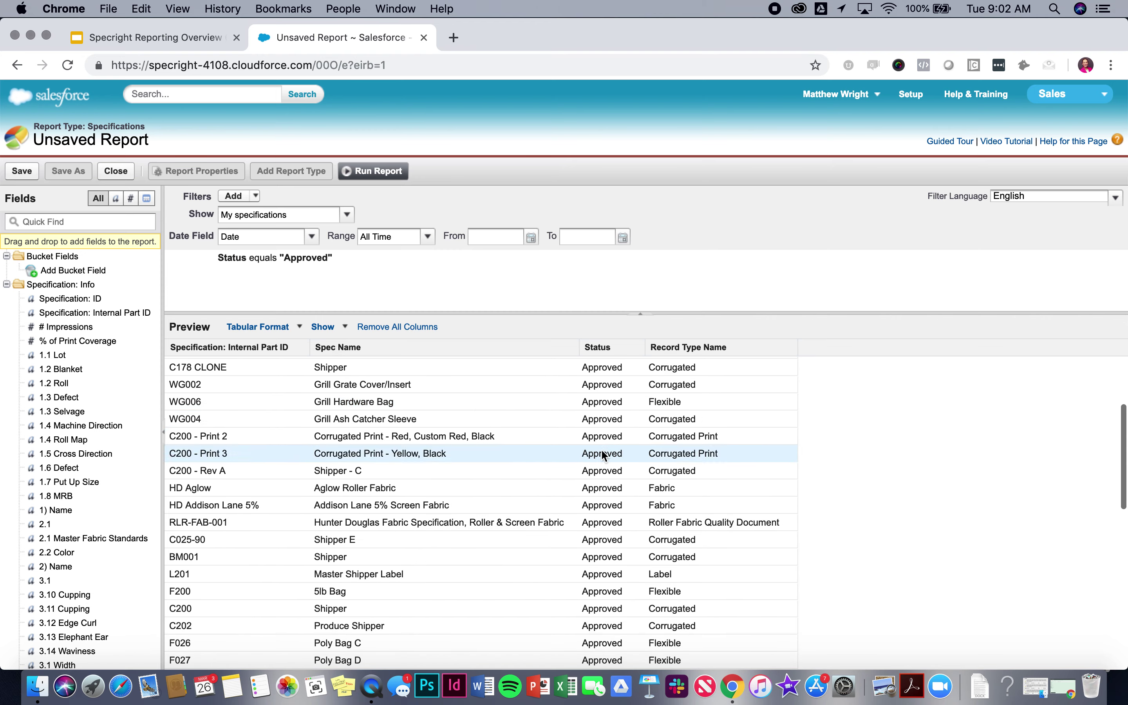
# Step: Run the report with the Approved status filter and look through the filtered records and the filter summary
pyautogui.click(373, 171)
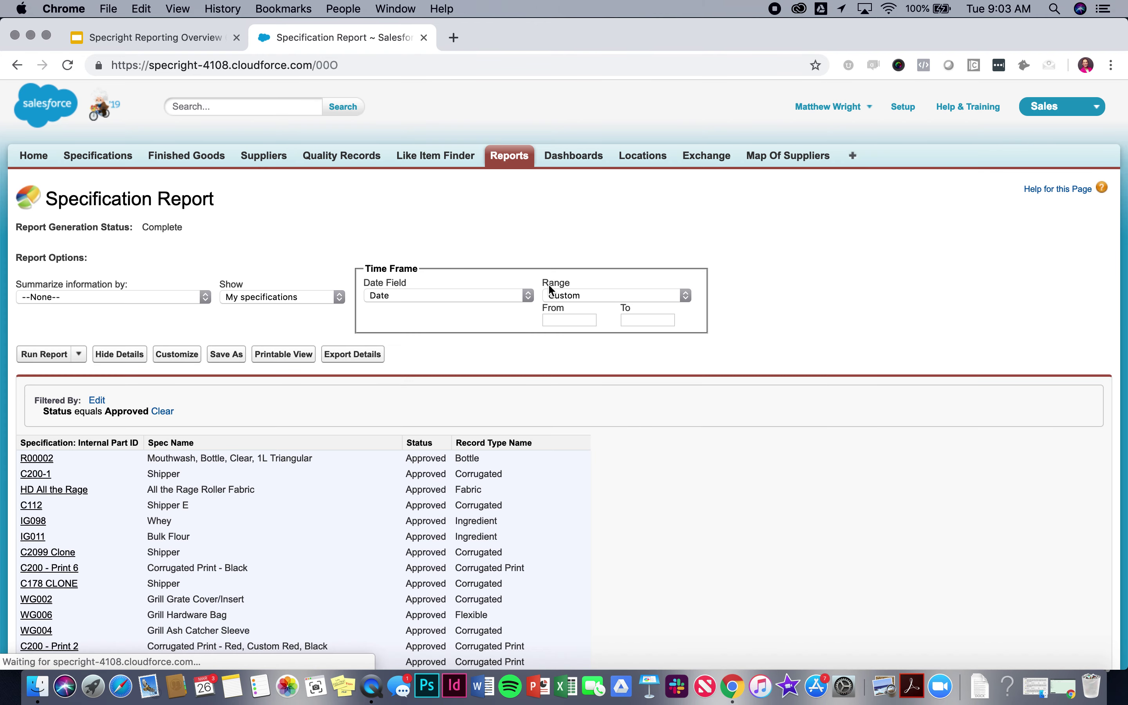
pyautogui.scroll(-10, 429, 451)
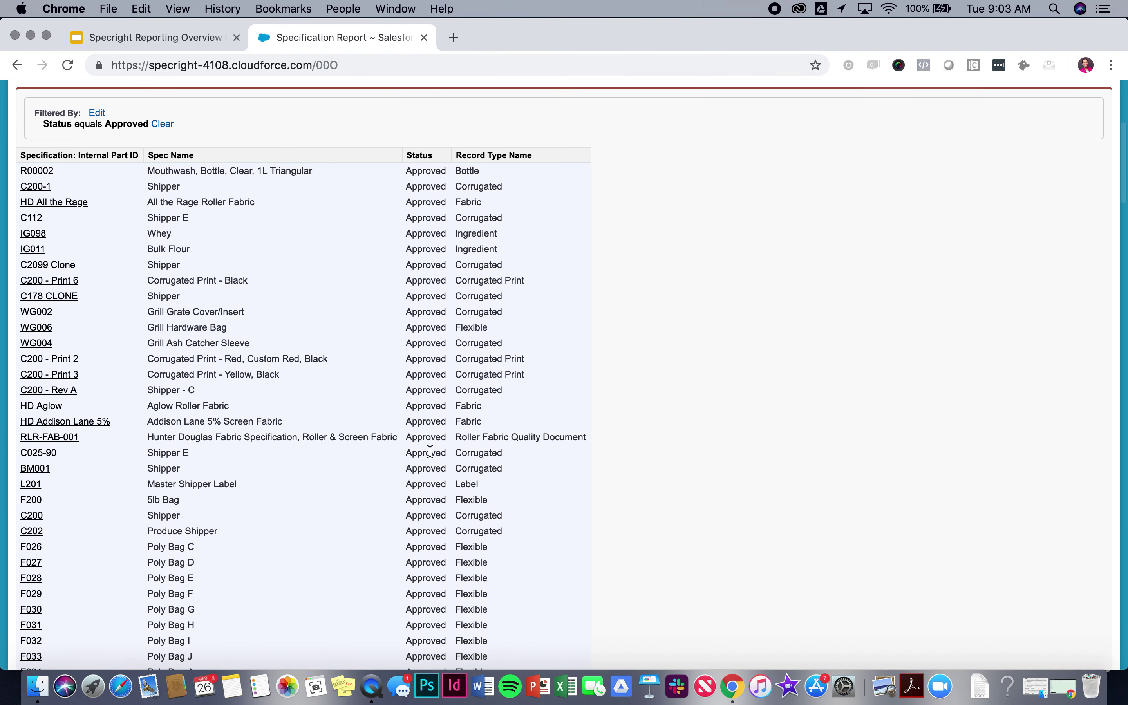
pyautogui.scroll(10, 429, 451)
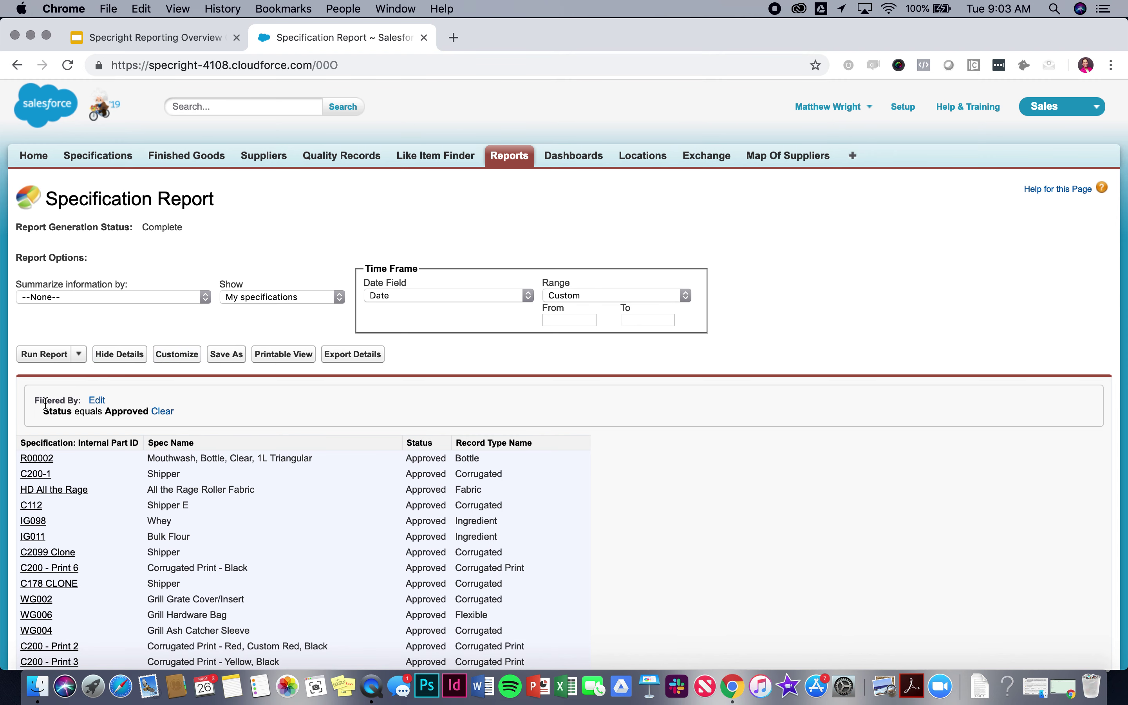
pyautogui.moveTo(45, 404); pyautogui.dragTo(218, 416)
# Step: Customize the report again and remove the Status equals Approved filter
pyautogui.click(171, 359)
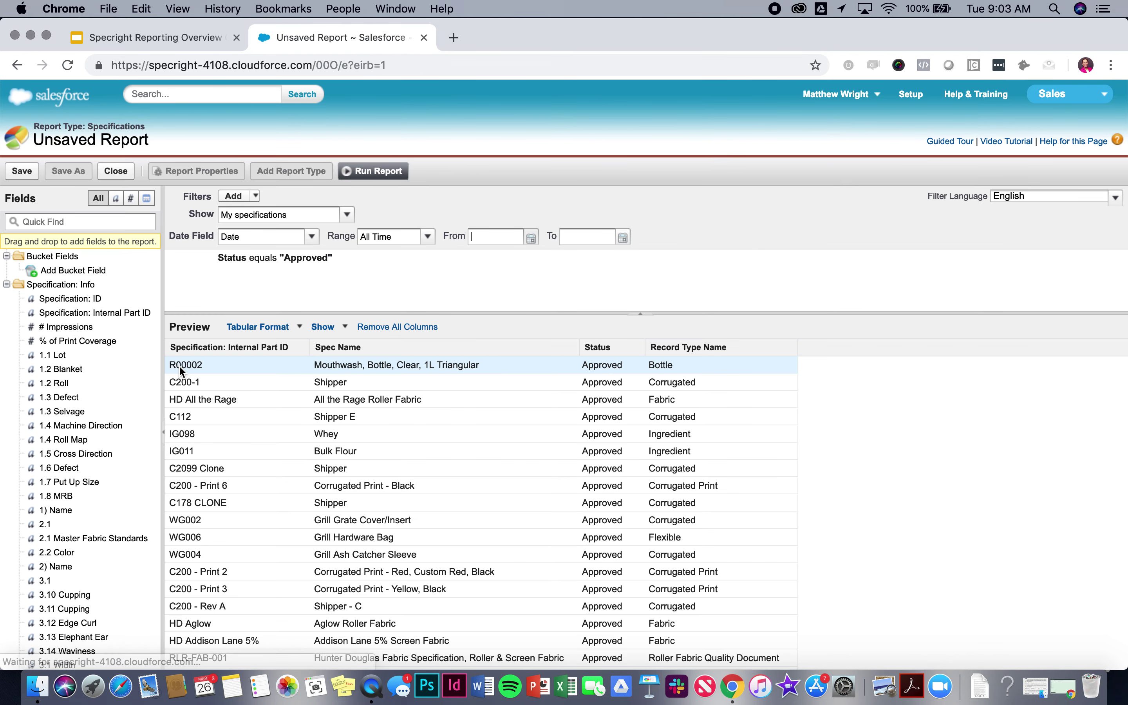
pyautogui.moveTo(336, 260)
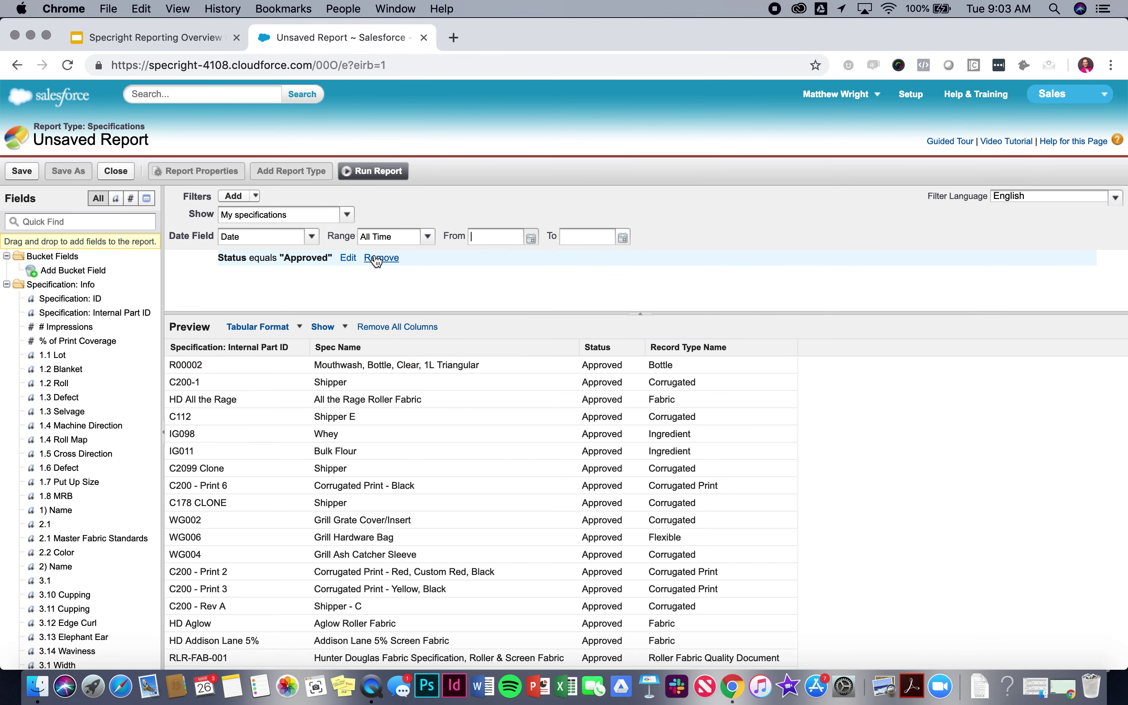
pyautogui.click(349, 259)
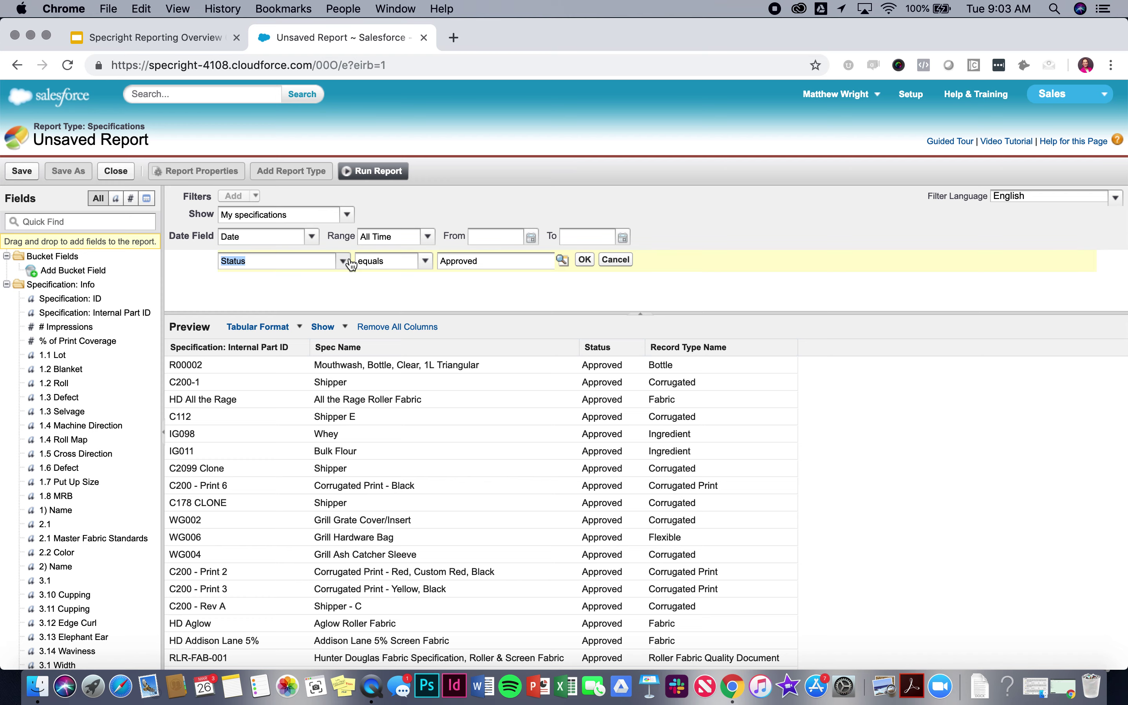
pyautogui.click(615, 261)
pyautogui.click(385, 255)
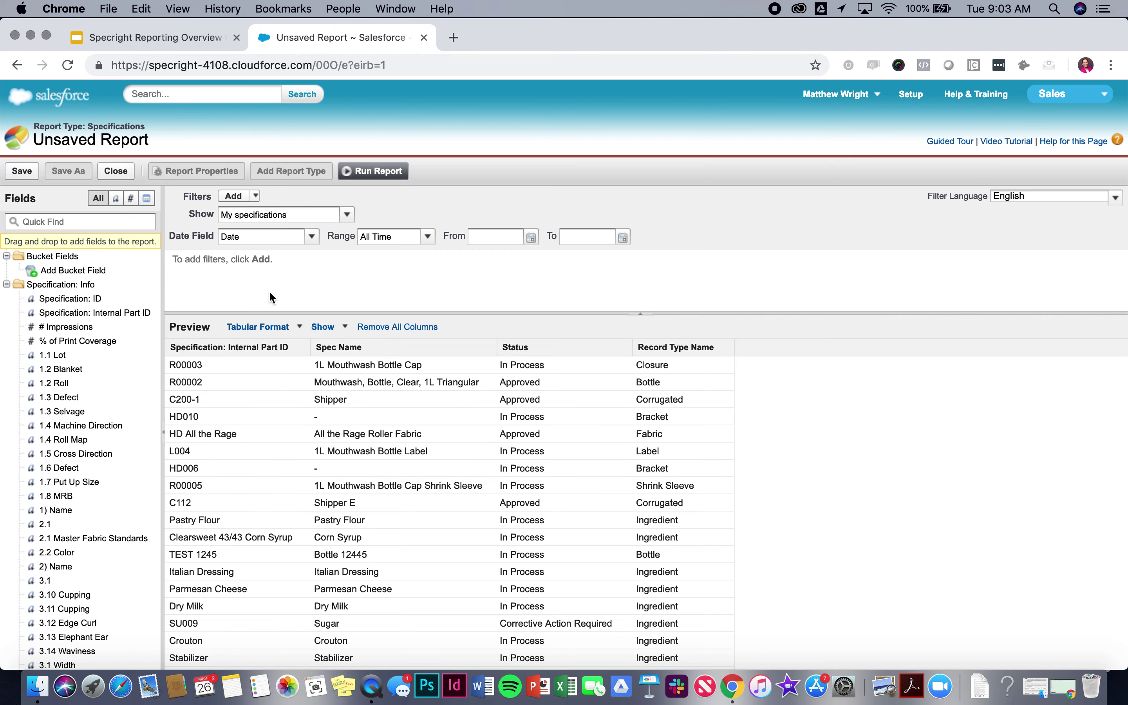
# Step: Run the unfiltered report, save it in My Personal Custom Reports as the owner's first name plus "Spec Report", and return to it
pyautogui.click(358, 172)
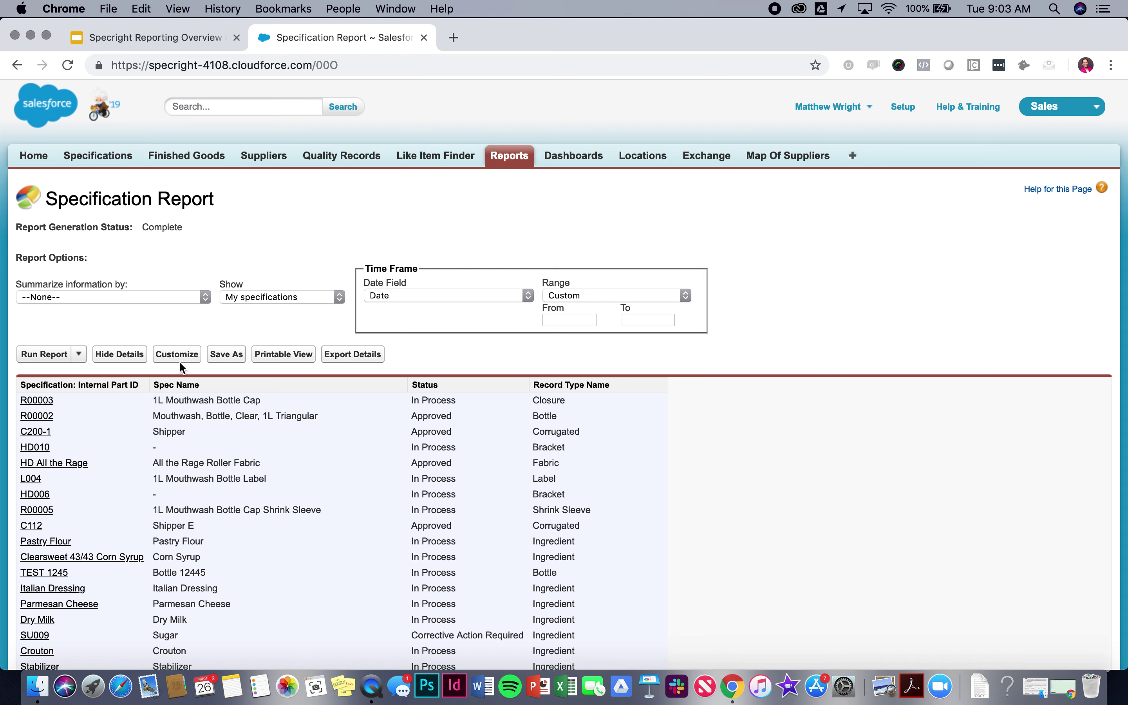
pyautogui.click(227, 354)
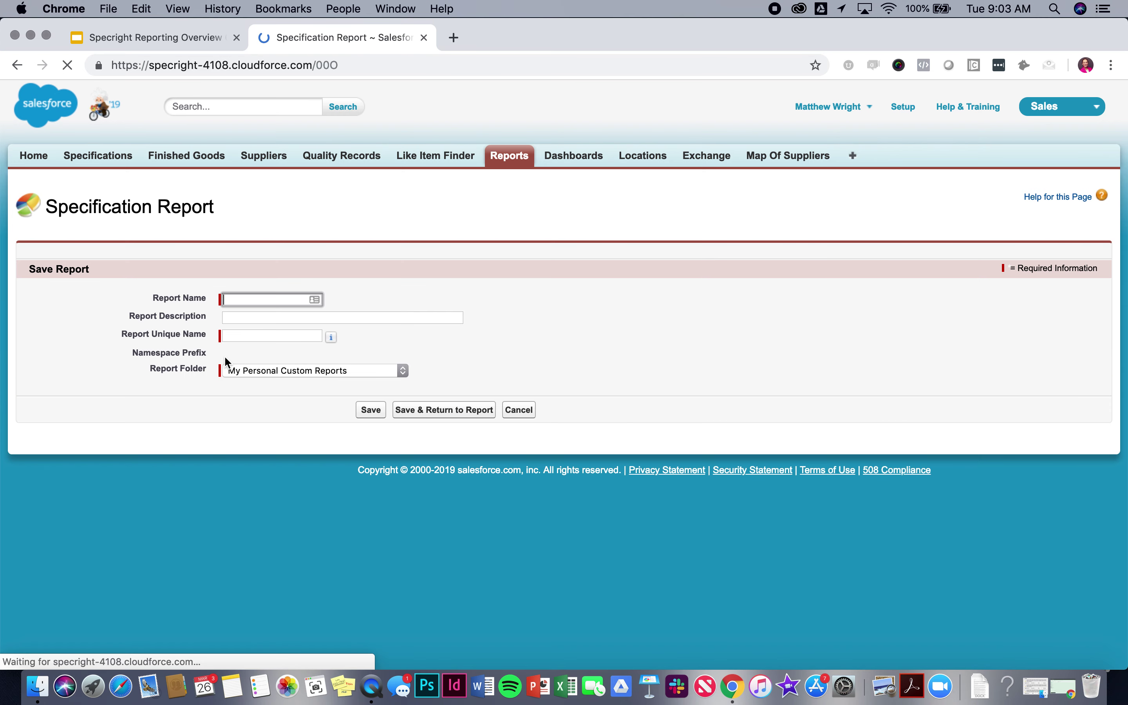
pyautogui.click(235, 301)
pyautogui.write("Laura's Spec Report")
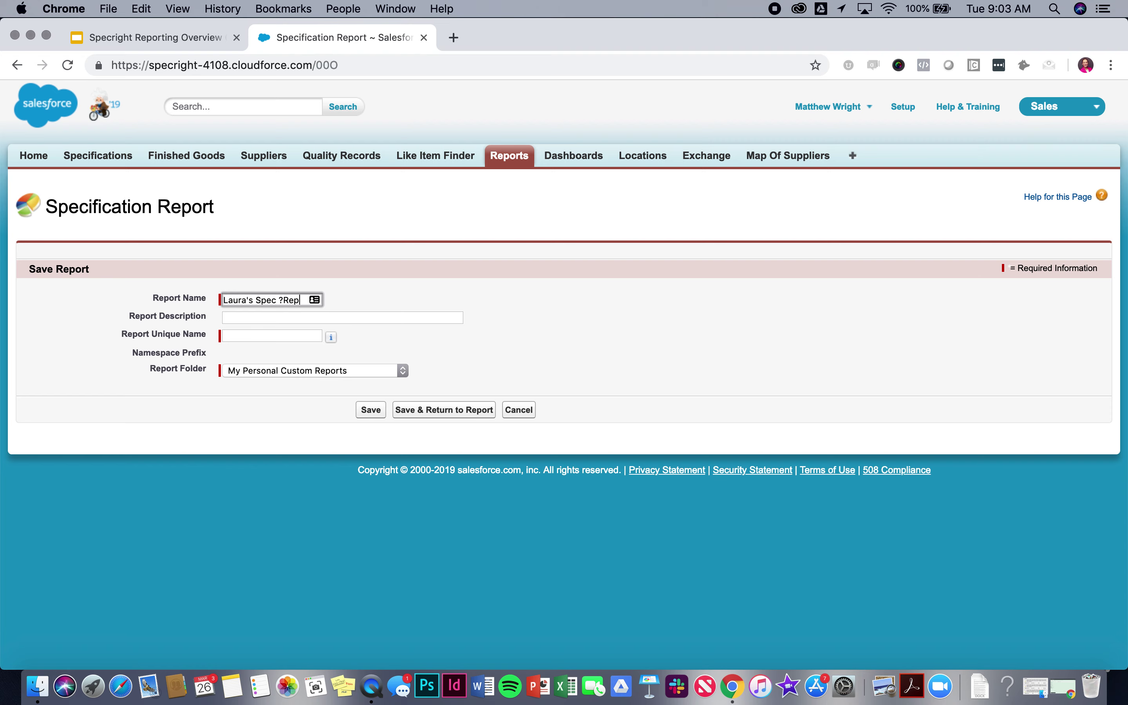
pyautogui.click(366, 285)
pyautogui.click(420, 410)
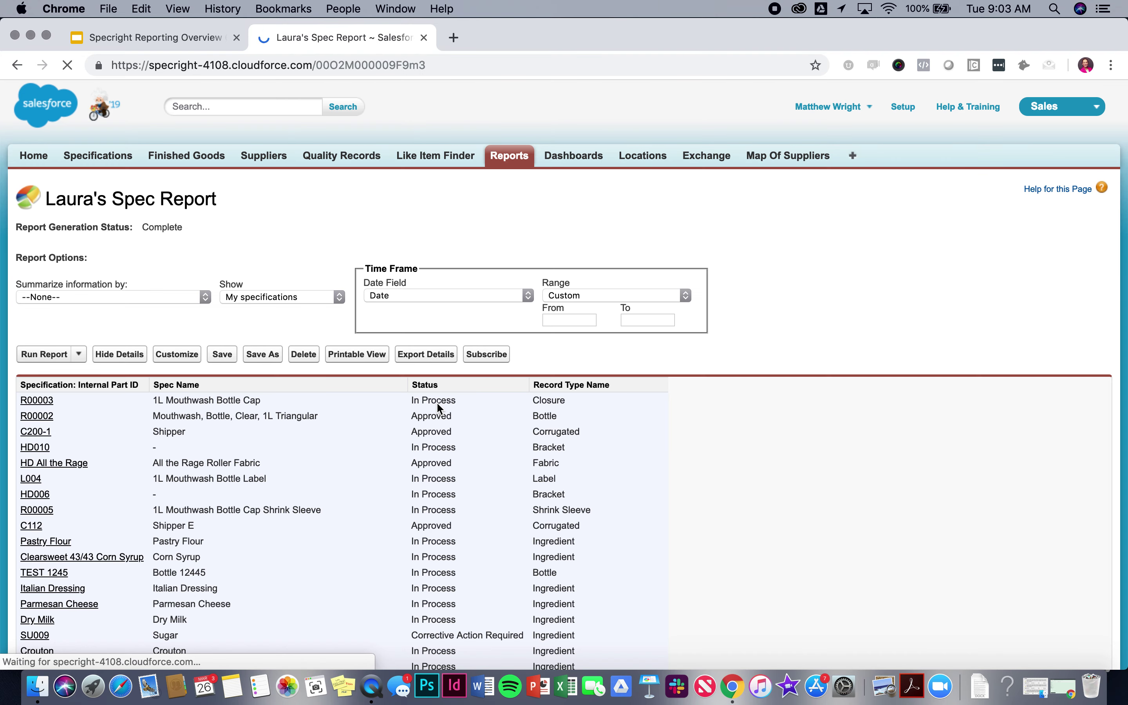
# Step: Run the saved report and look through its records
pyautogui.click(52, 354)
pyautogui.scroll(-5, 497, 510)
pyautogui.scroll(5, 497, 509)
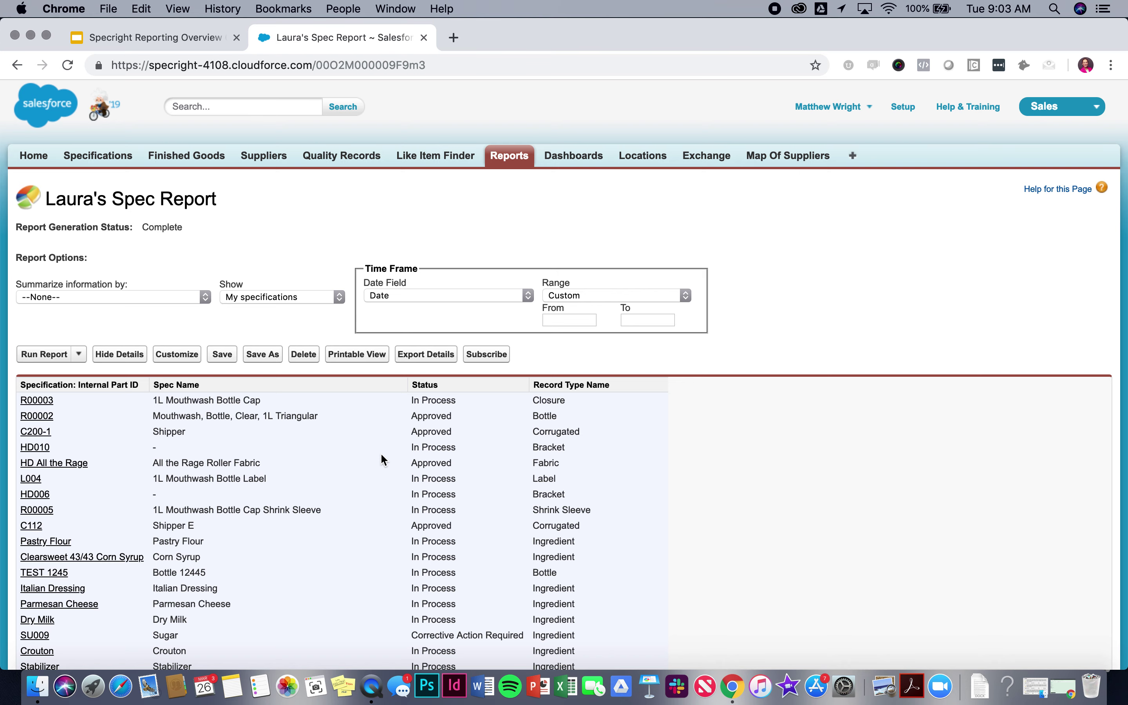
# Step: Customize the saved report, try sorting Spec Name ascending and descending, and sort by Specification: Internal Part ID ascending
pyautogui.click(181, 362)
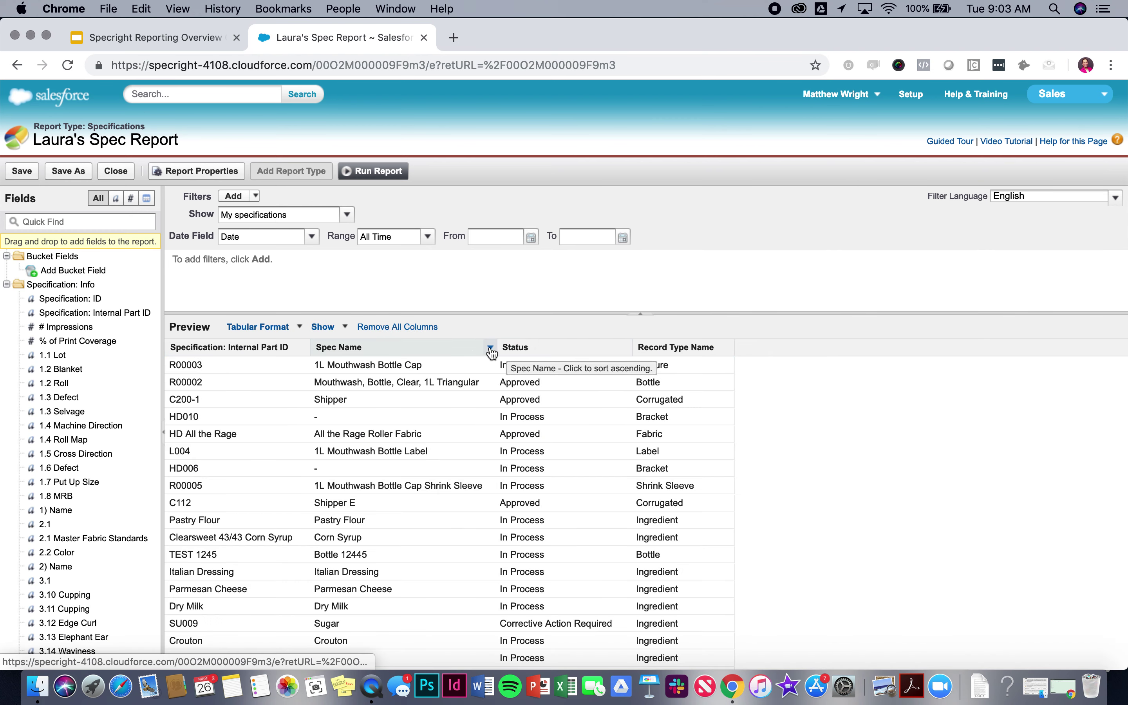
pyautogui.click(491, 350)
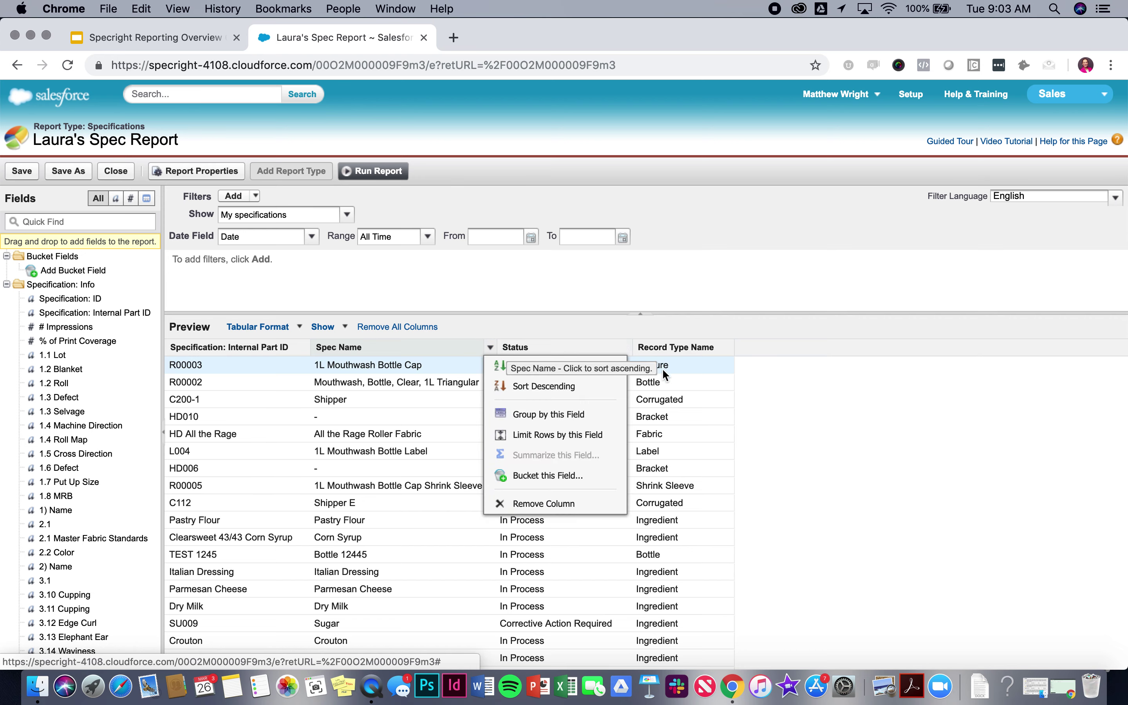
pyautogui.click(549, 370)
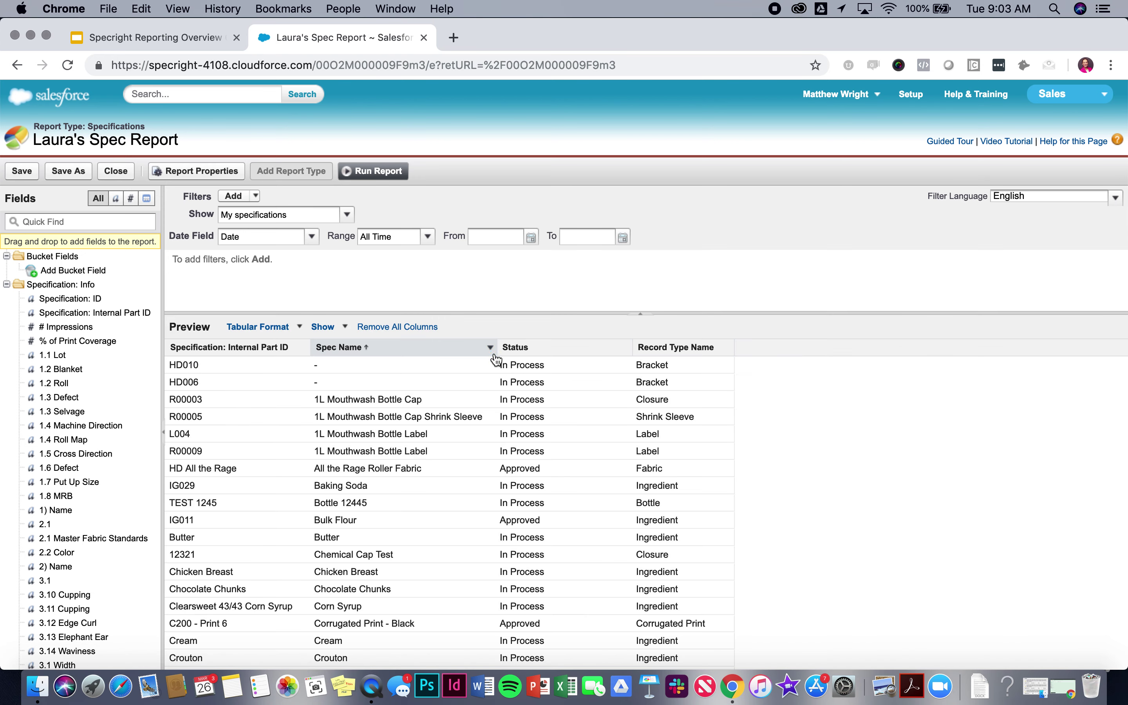
pyautogui.click(491, 348)
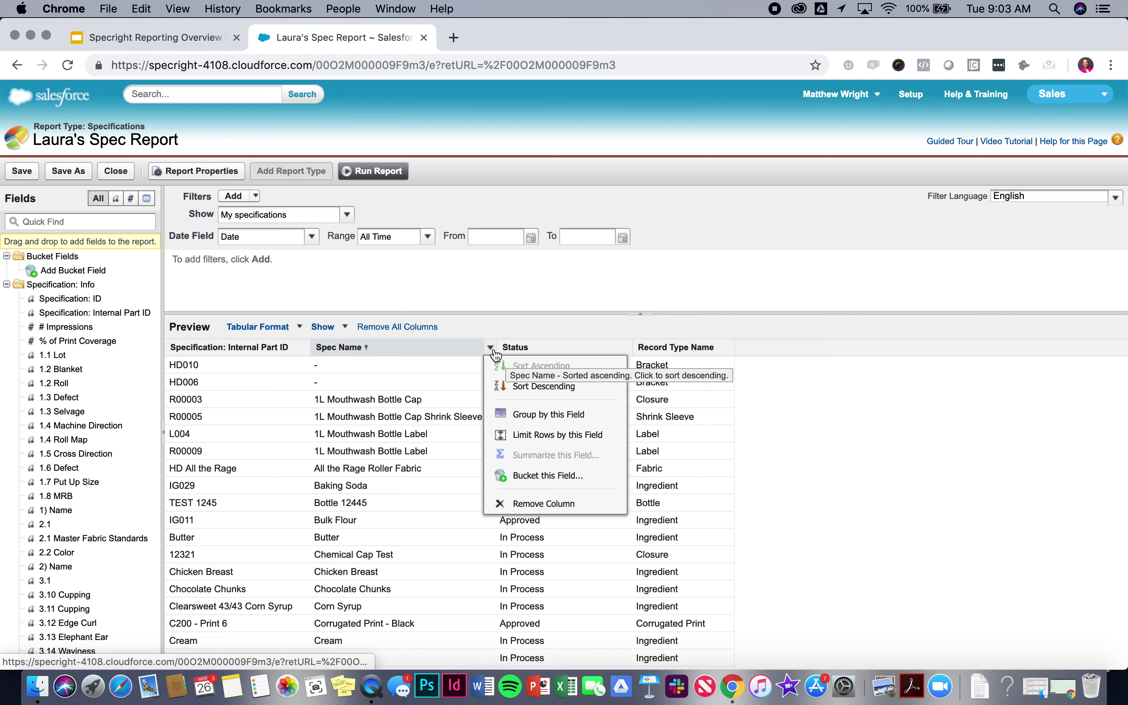
pyautogui.click(522, 387)
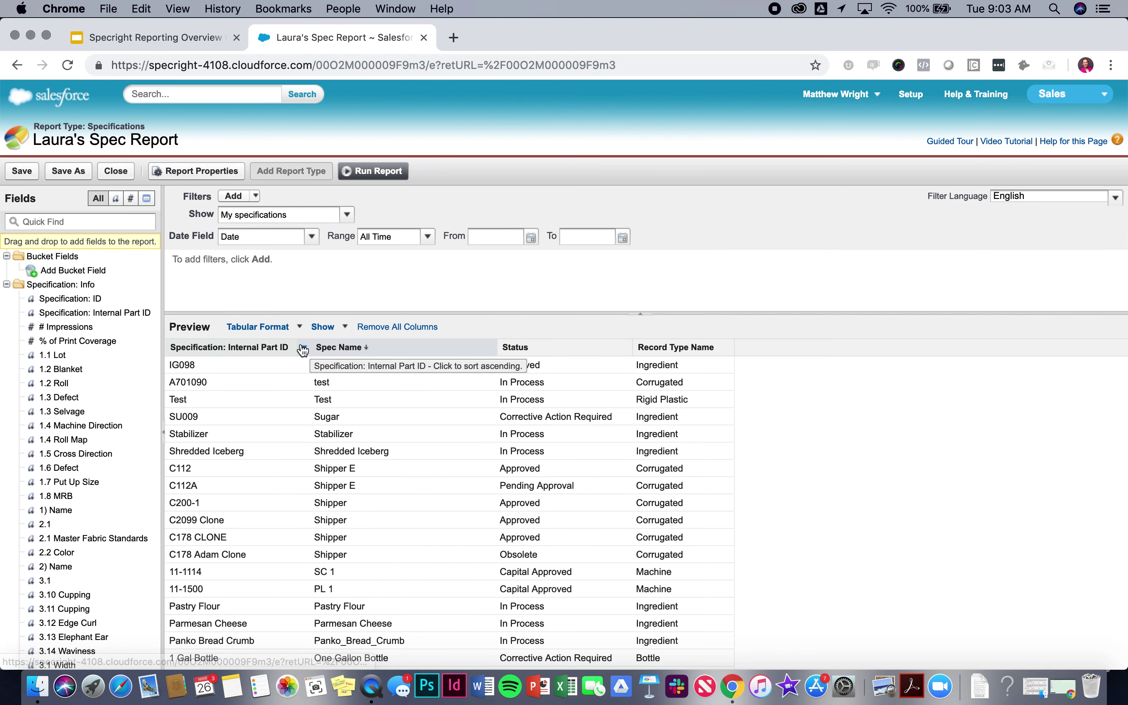
pyautogui.click(304, 348)
pyautogui.click(335, 368)
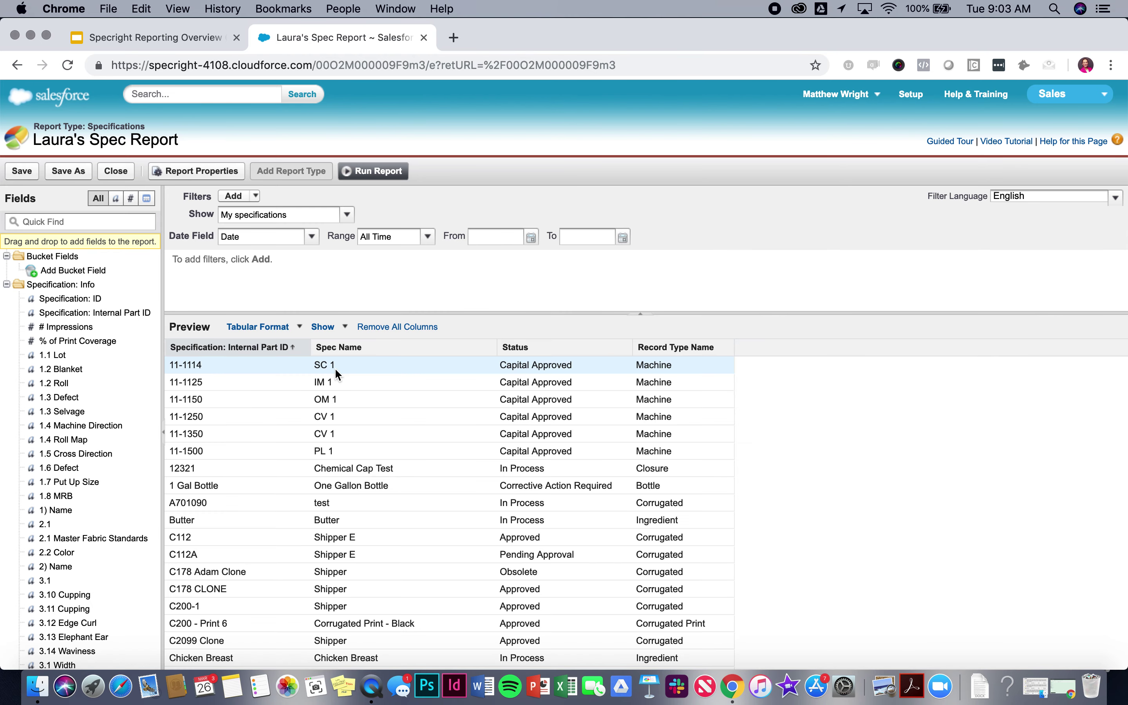
# Step: Group the report by the Status field and remove that grouping
pyautogui.click(625, 347)
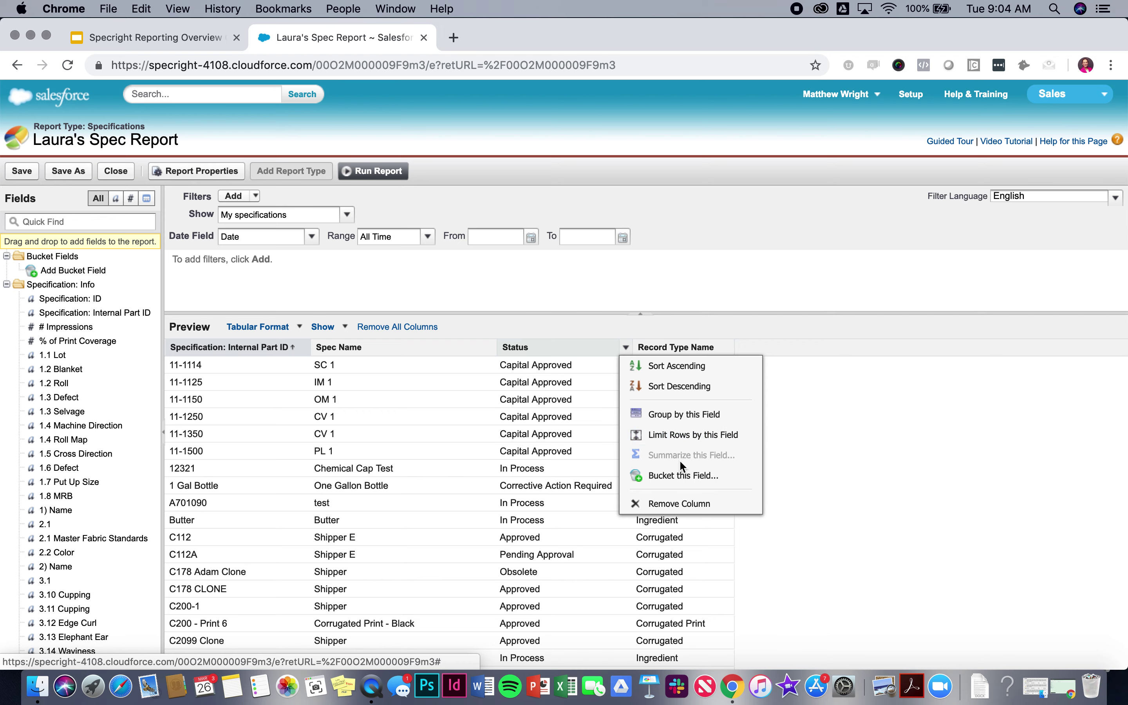
pyautogui.click(674, 420)
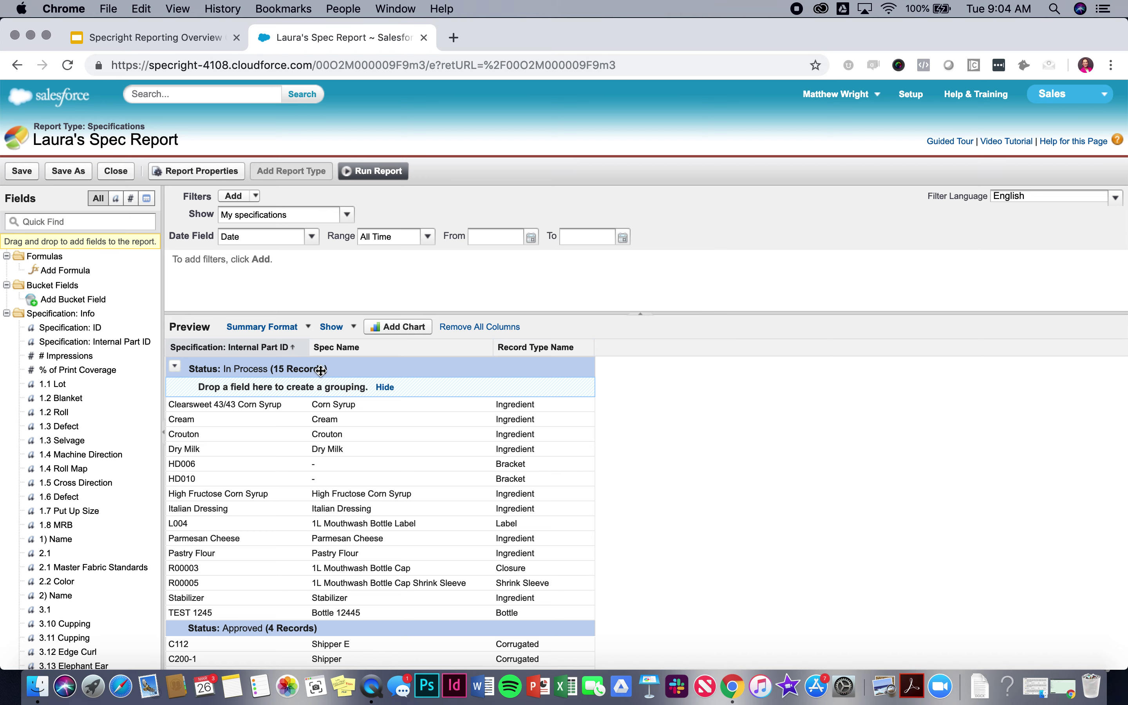
pyautogui.click(175, 367)
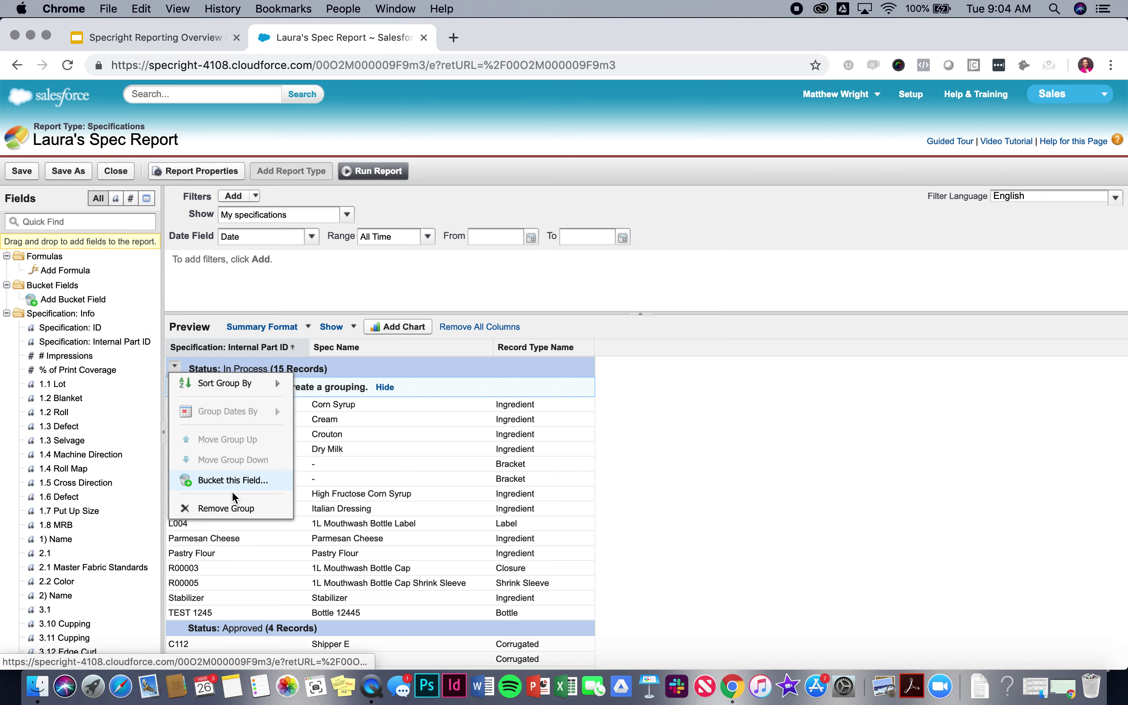
pyautogui.click(242, 509)
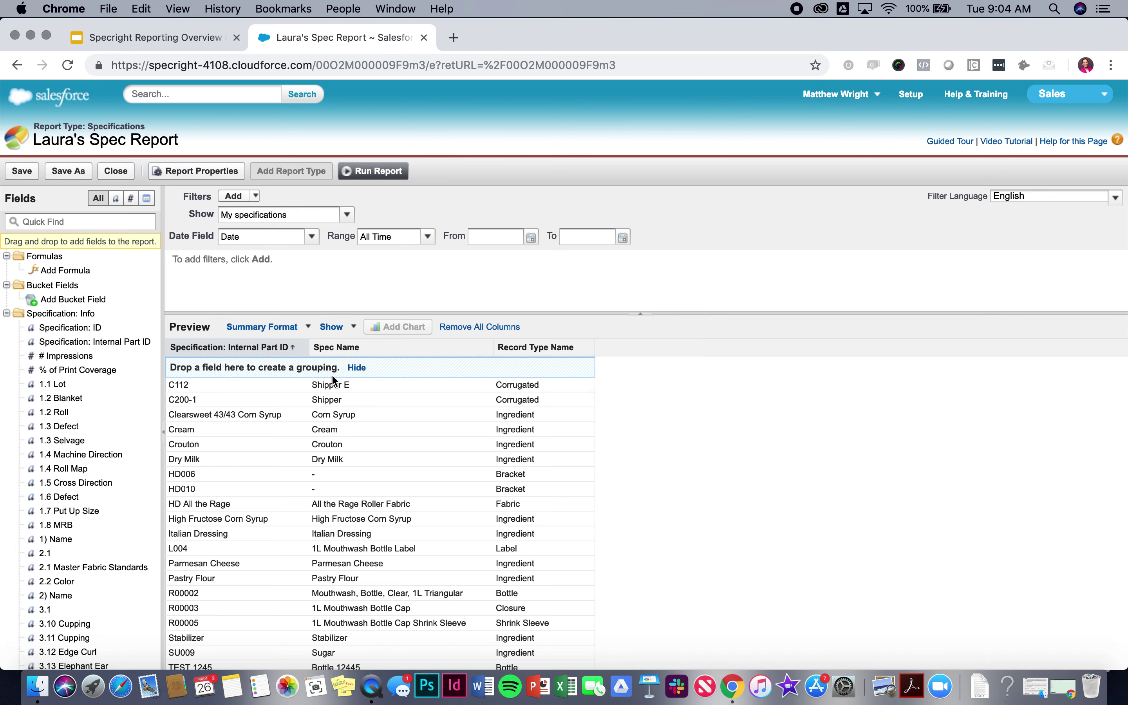
# Step: Run the ungrouped report and look through the records sorted by Internal Part ID
pyautogui.click(374, 170)
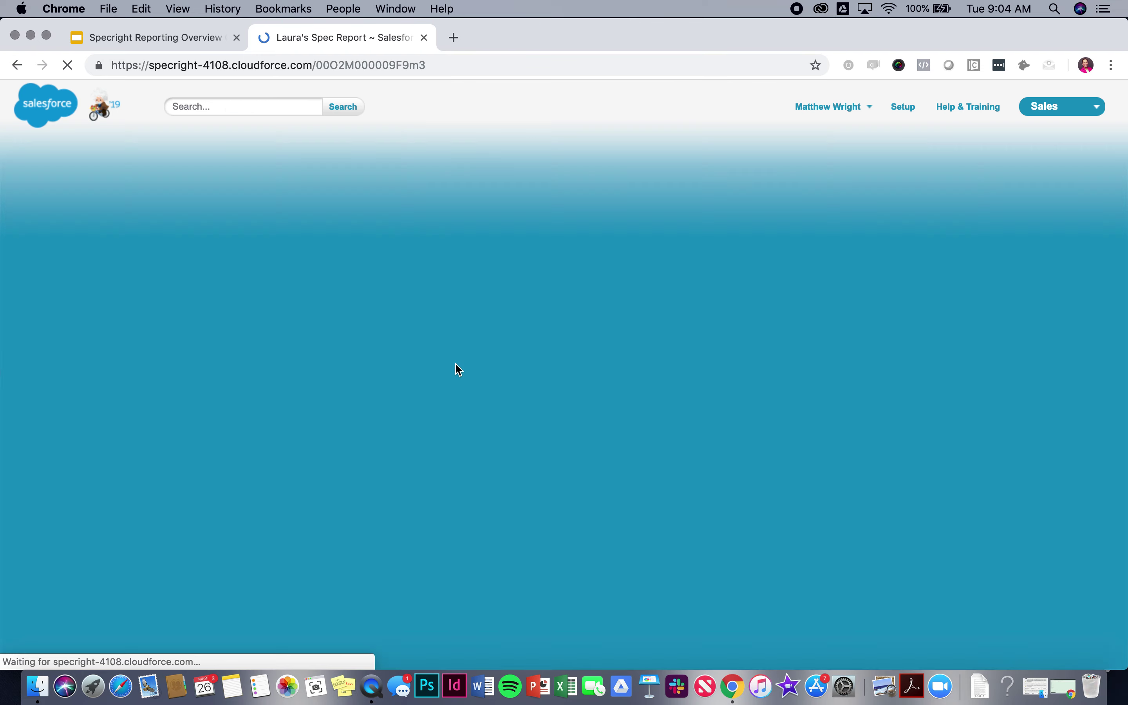
pyautogui.scroll(-3, 383, 384)
pyautogui.scroll(3, 155, 349)
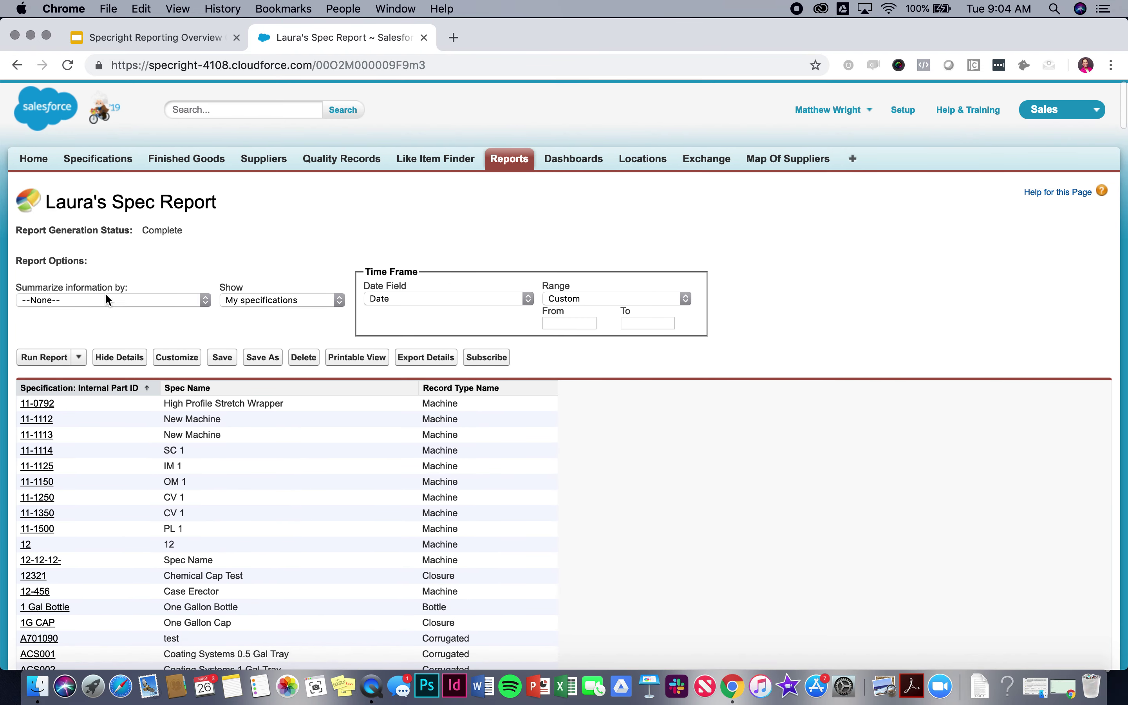
# Step: Customize the report, find the Status field, add it back as a column, and group the records by it
pyautogui.click(180, 356)
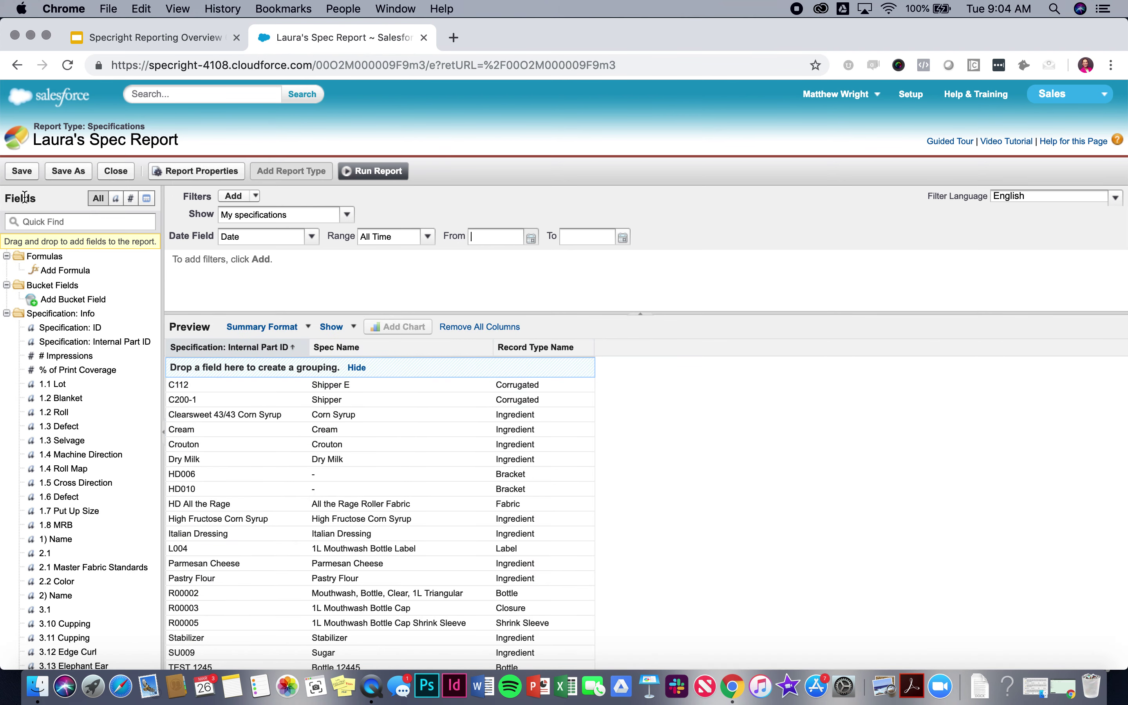
pyautogui.click(42, 221)
pyautogui.write('stuat')
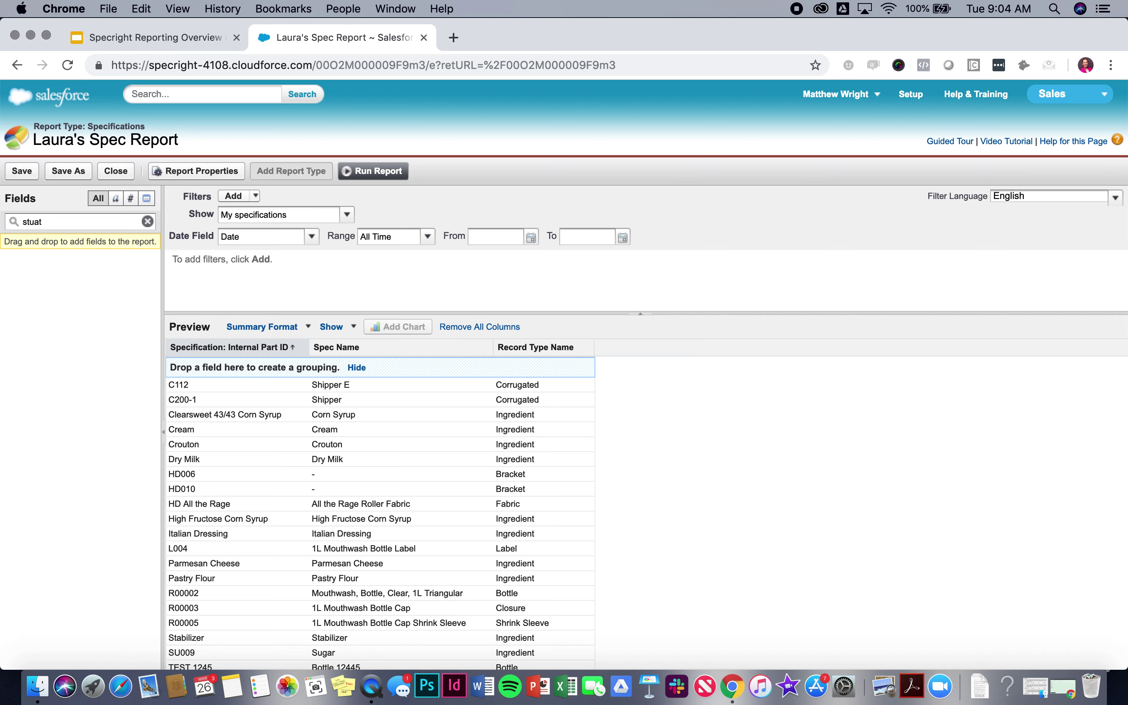
pyautogui.write('at')
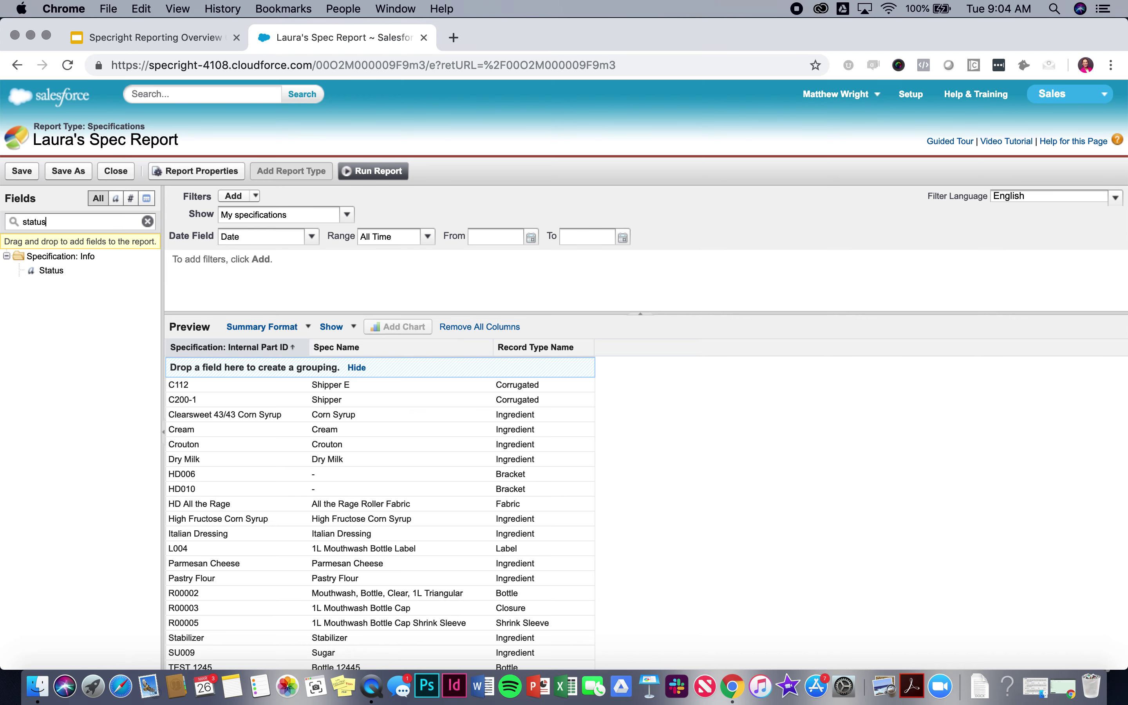
pyautogui.doubleClick(55, 272)
pyautogui.click(722, 347)
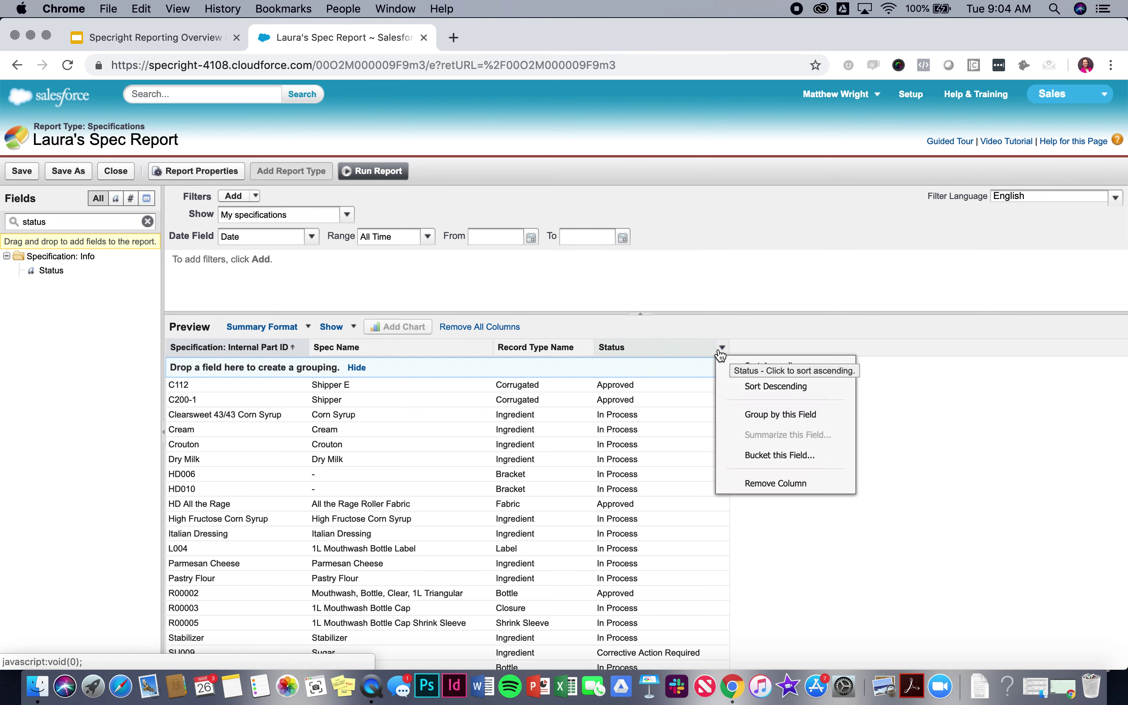
pyautogui.click(760, 422)
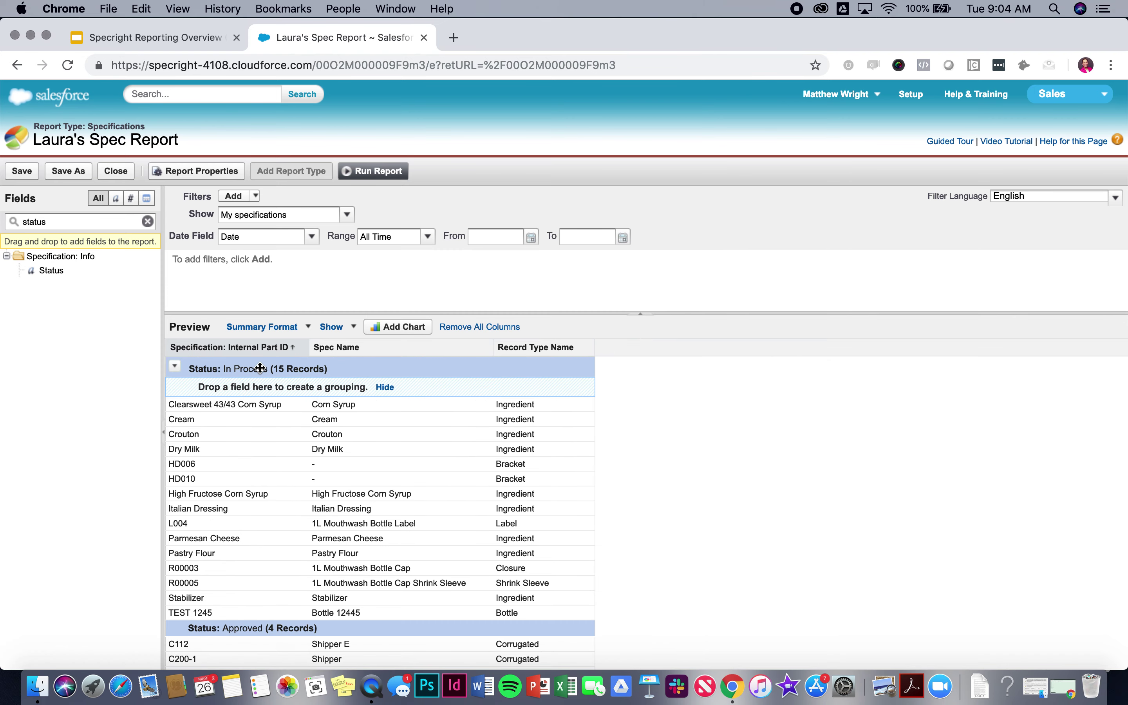
# Step: Run the report grouped by Status and look through the grouped records
pyautogui.click(383, 169)
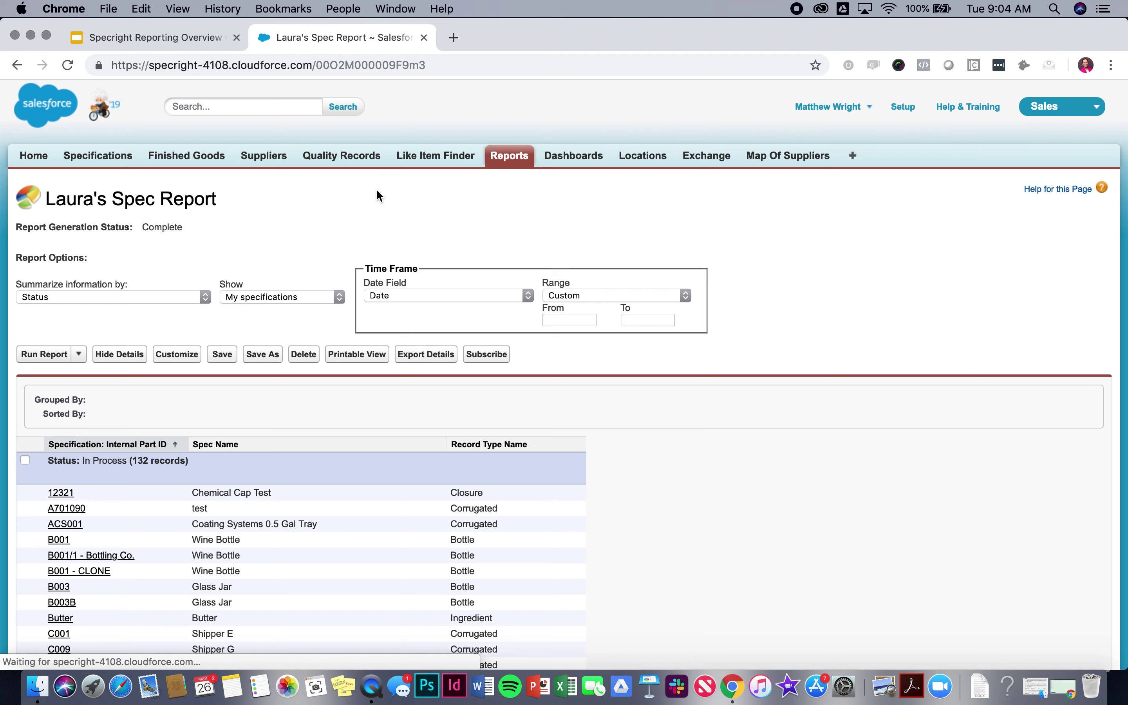
pyautogui.scroll(-10, 378, 354)
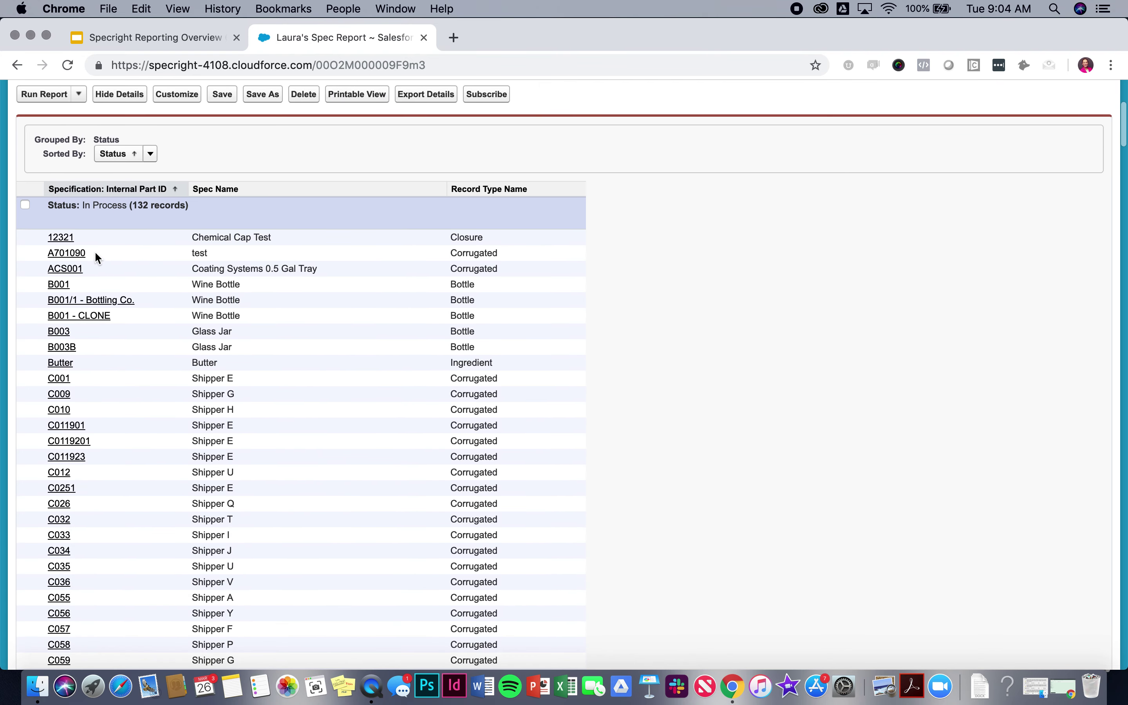
pyautogui.scroll(10, 132, 337)
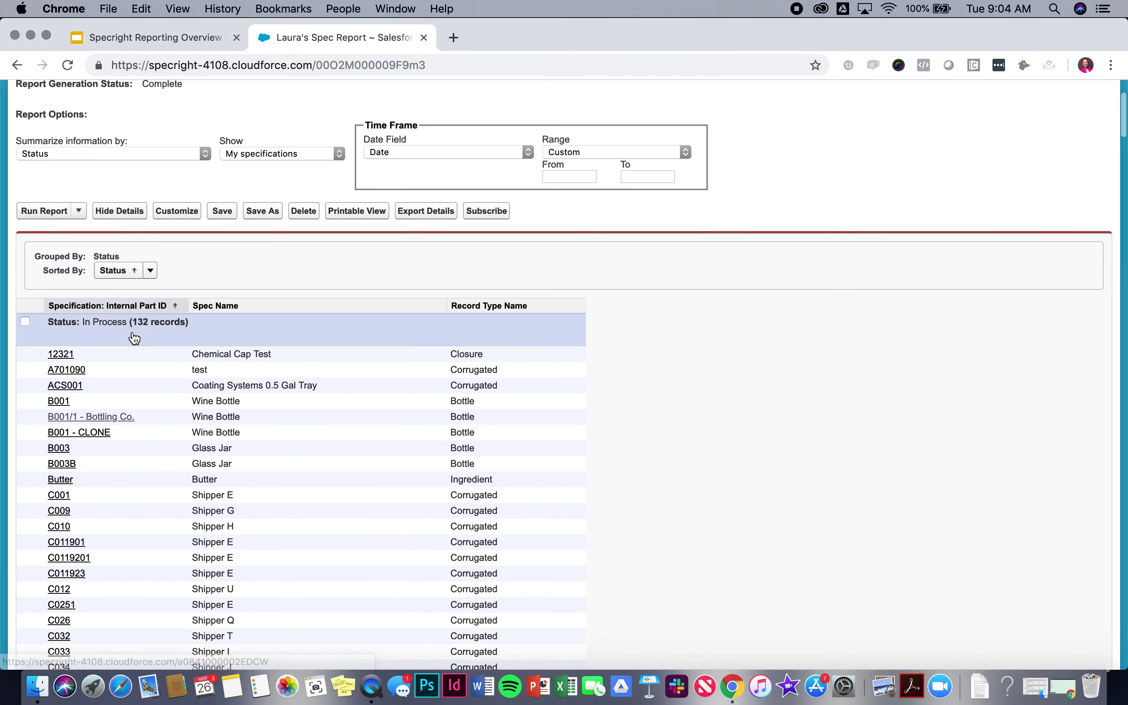
# Step: Customize the grouped report again and remove its Status group
pyautogui.click(175, 342)
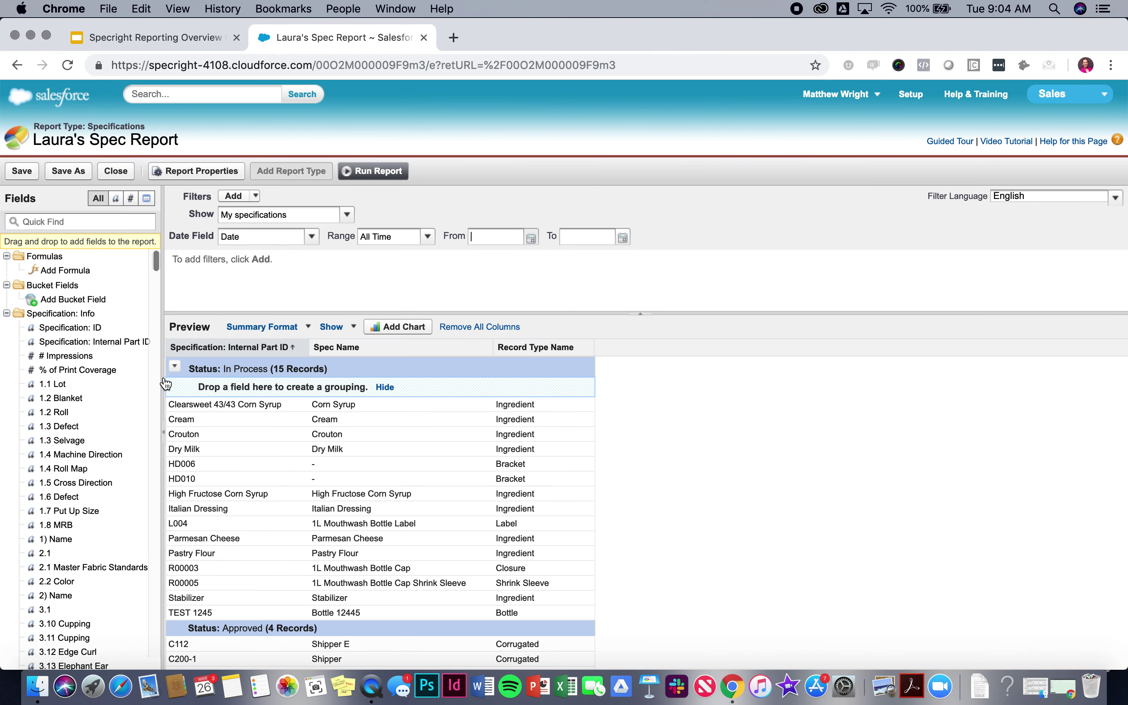
pyautogui.click(175, 367)
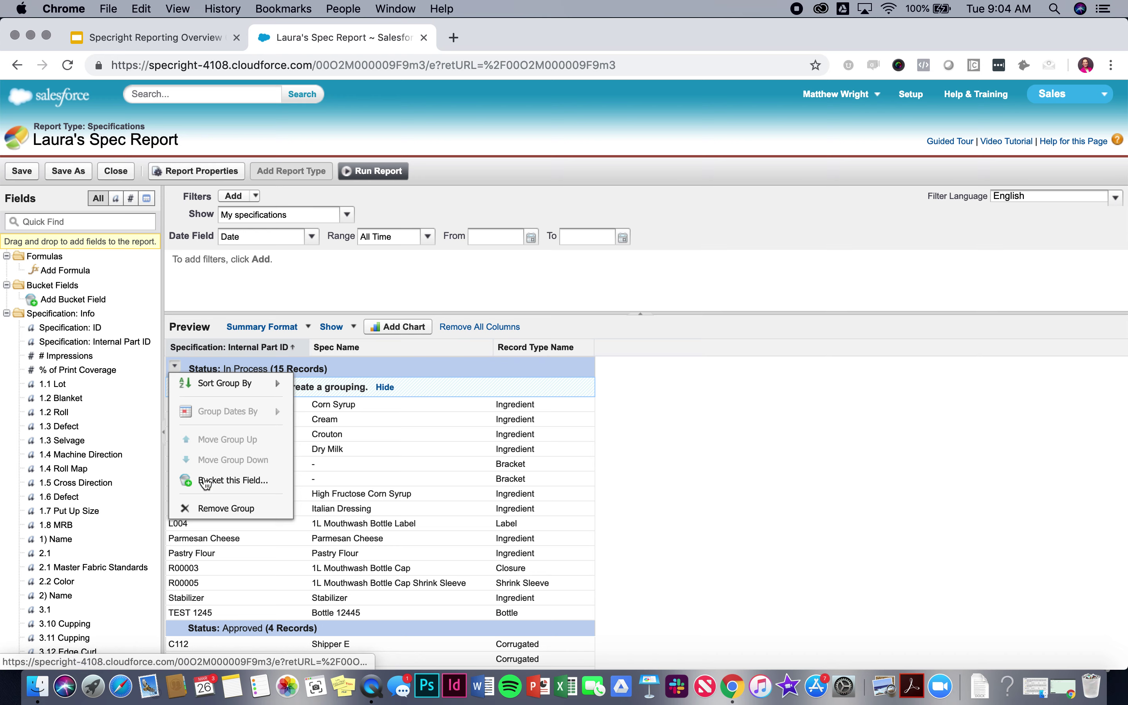
pyautogui.click(225, 511)
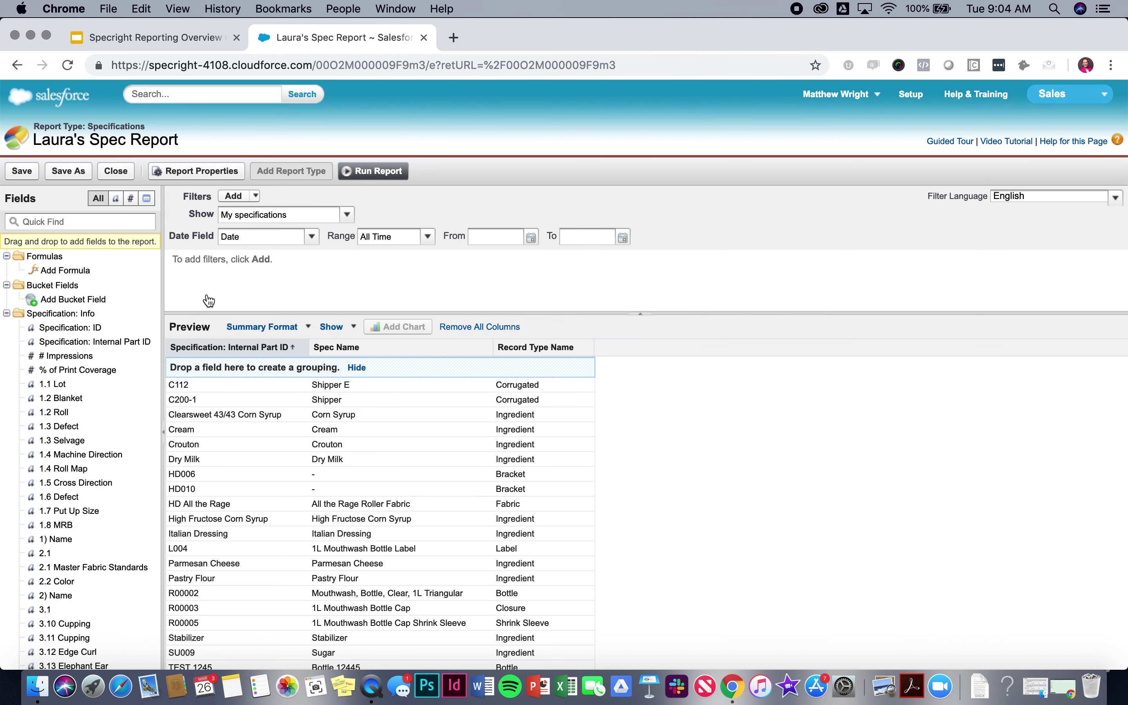
# Step: Find the Status field, add it back as a column, and group the report by Record Type Name
pyautogui.click(32, 221)
pyautogui.write('status')
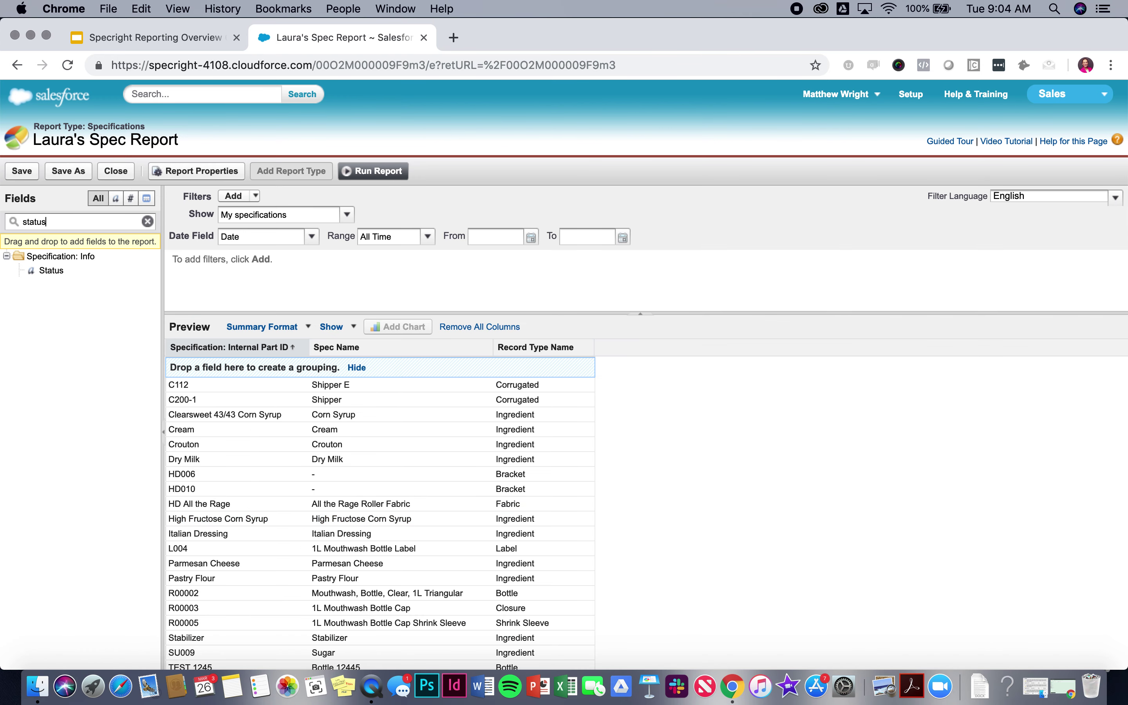
pyautogui.moveTo(47, 270); pyautogui.dragTo(242, 325)
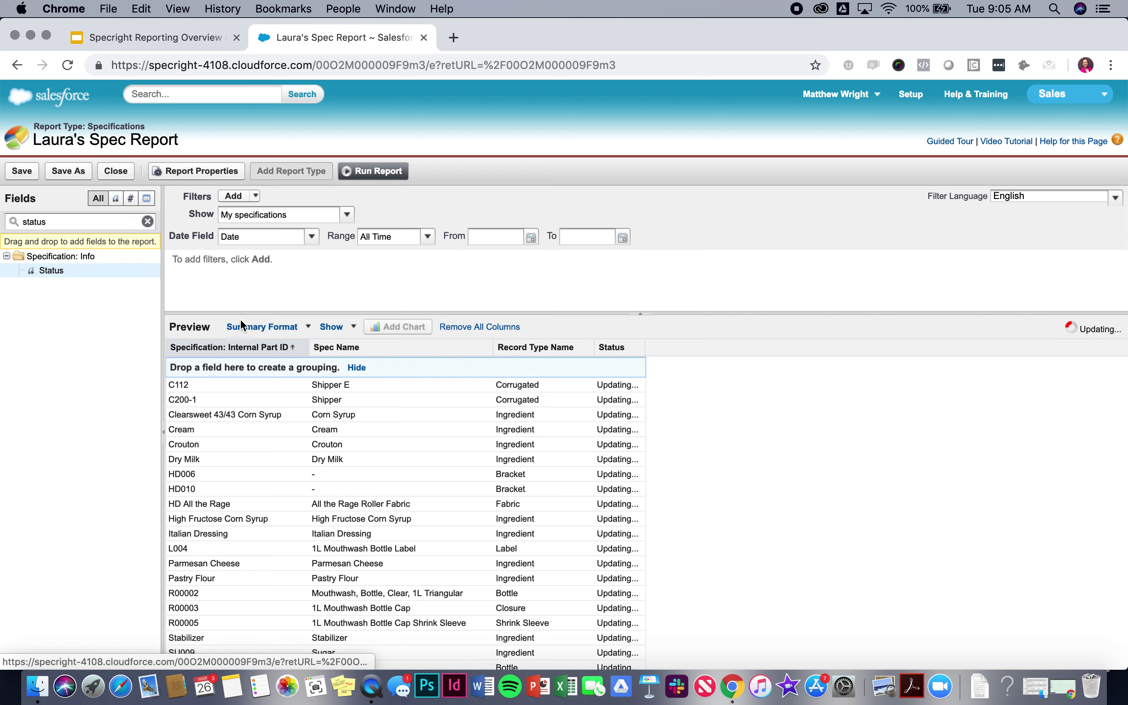
pyautogui.click(590, 349)
pyautogui.click(610, 412)
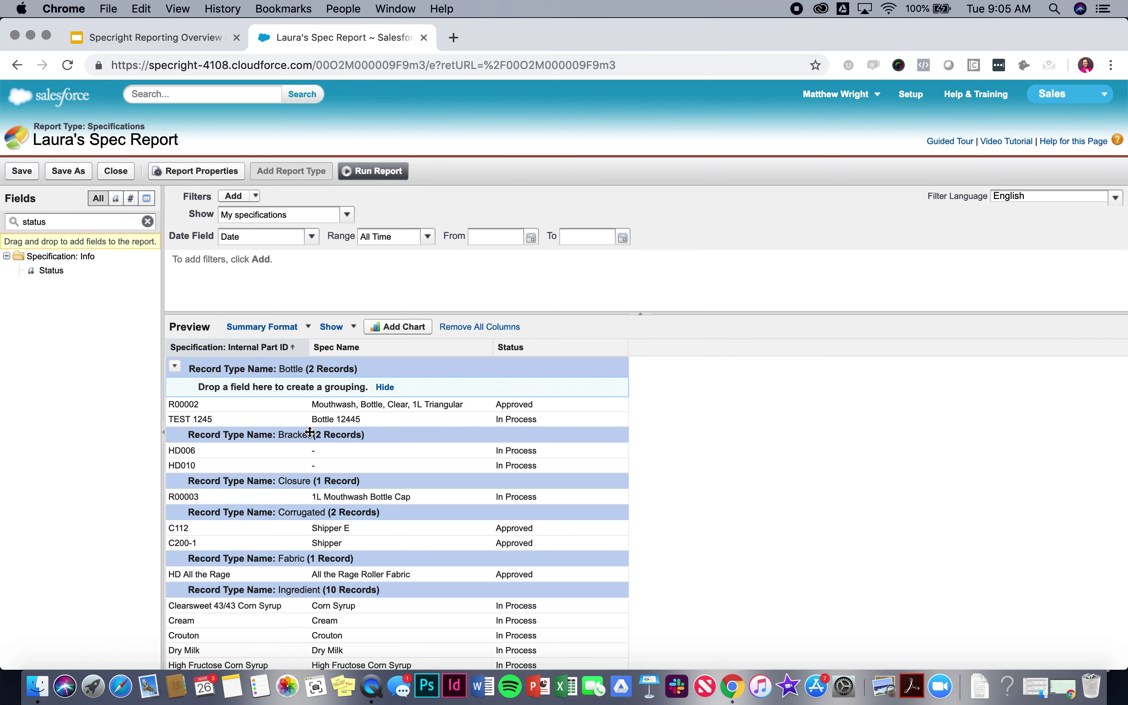
pyautogui.scroll(-4, 307, 514)
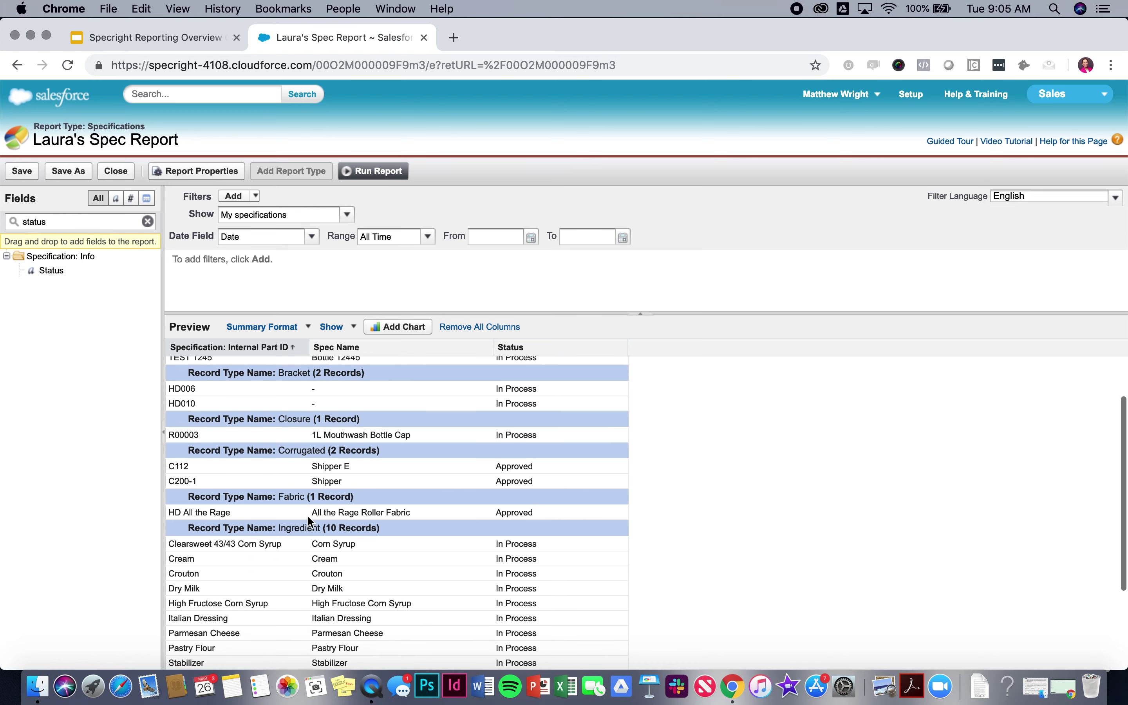
pyautogui.scroll(4, 308, 514)
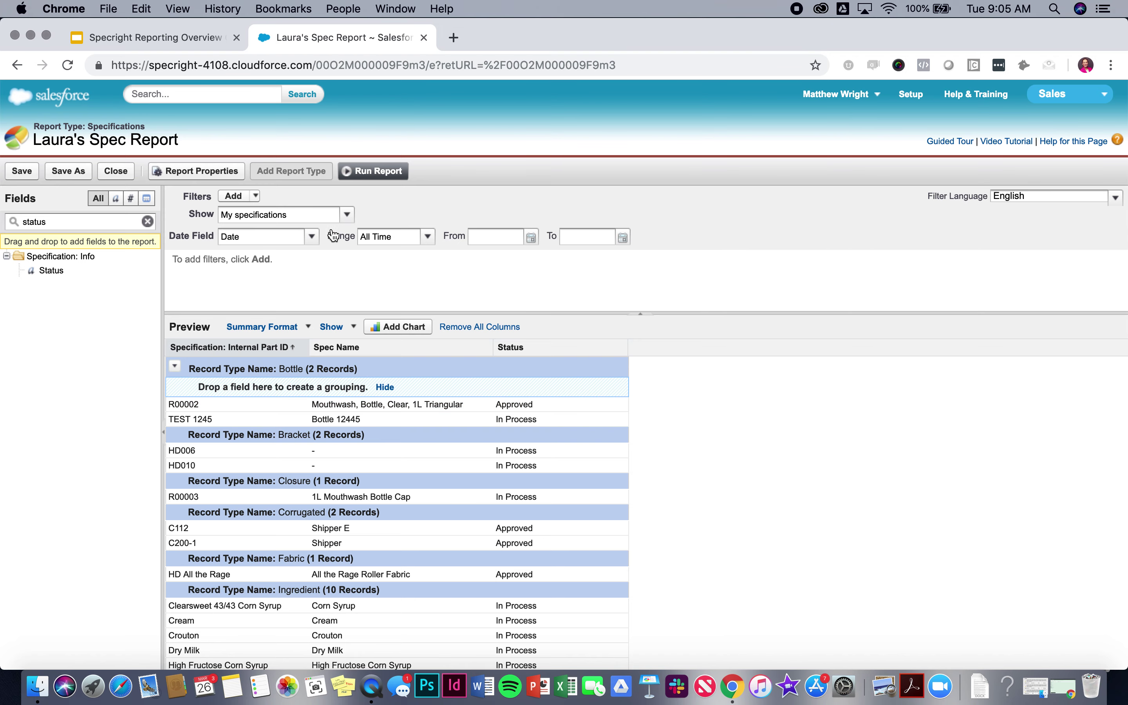
# Step: Run the report grouped by Record Type Name, save it in My Personal Custom Reports, and return to it
pyautogui.click(134, 38)
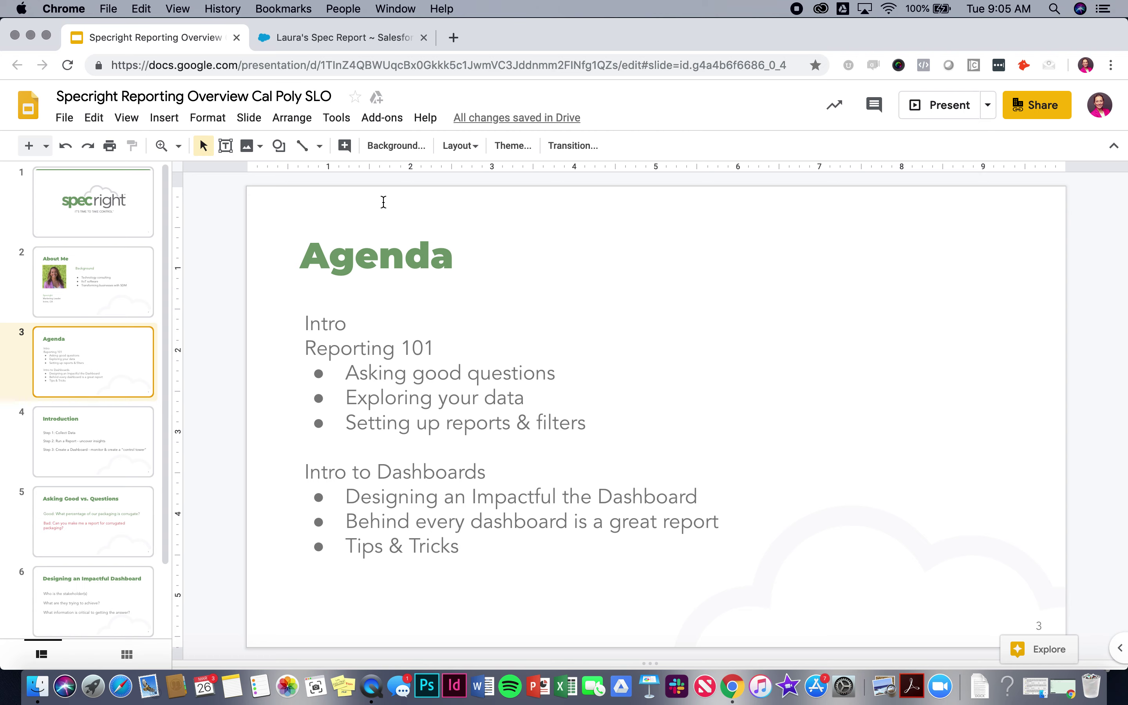
pyautogui.click(339, 41)
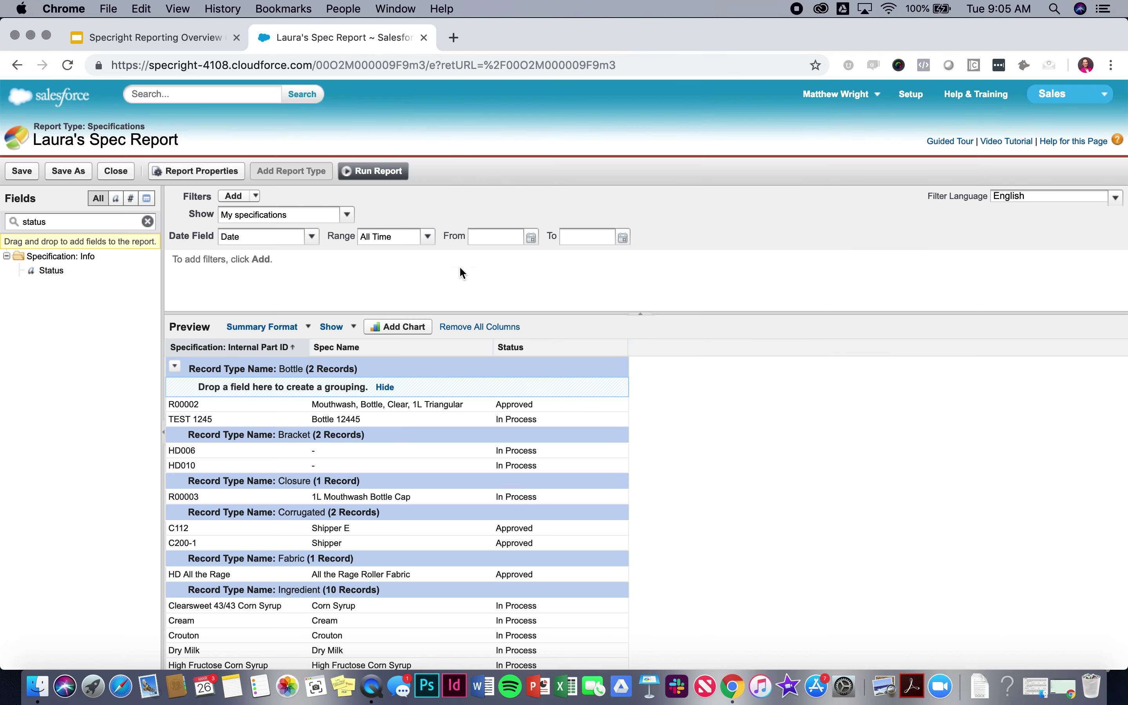
pyautogui.click(370, 171)
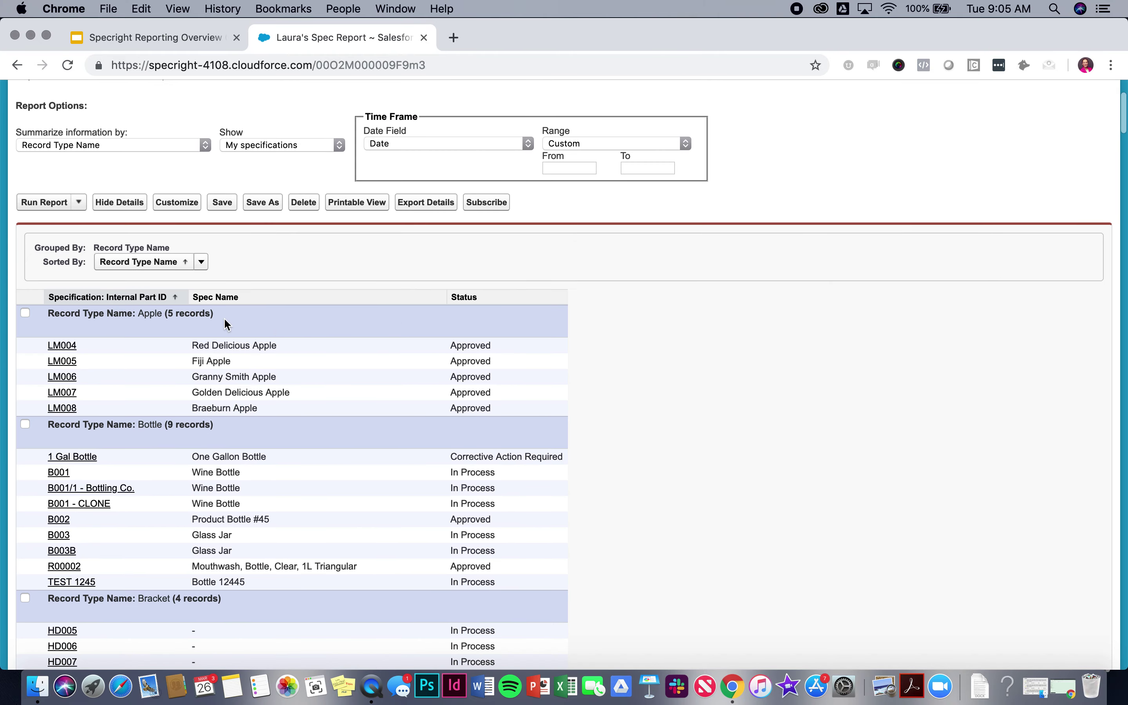
pyautogui.scroll(5, 137, 283)
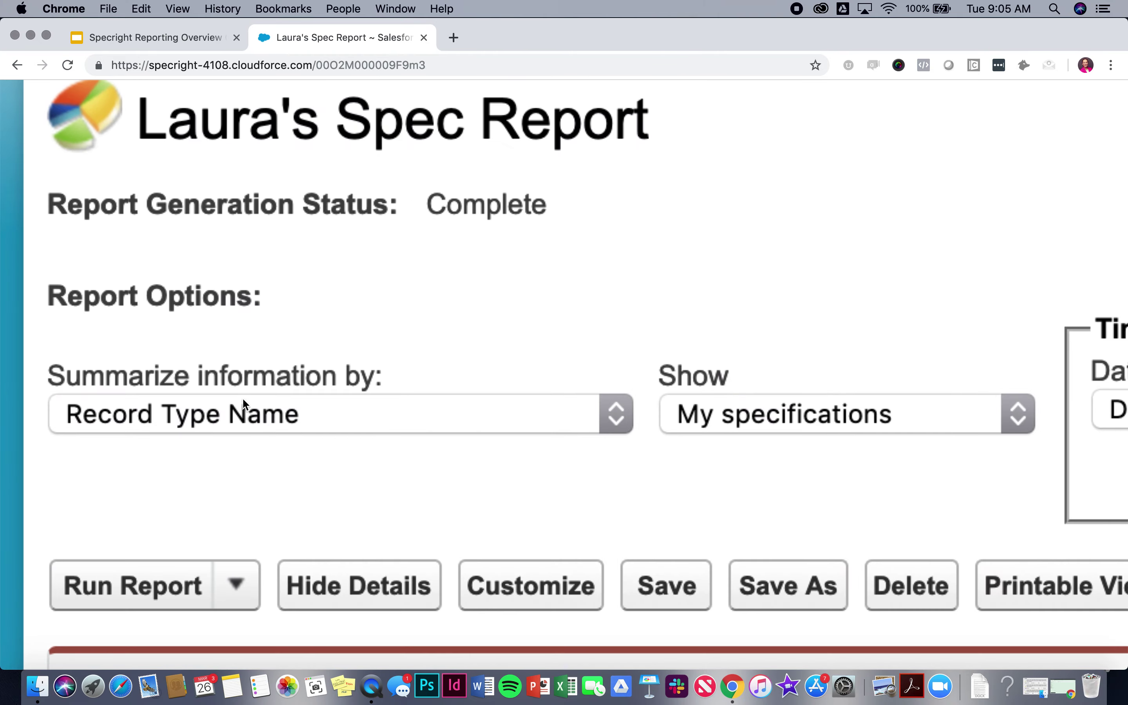
pyautogui.scroll(-5, 251, 394)
pyautogui.click(212, 355)
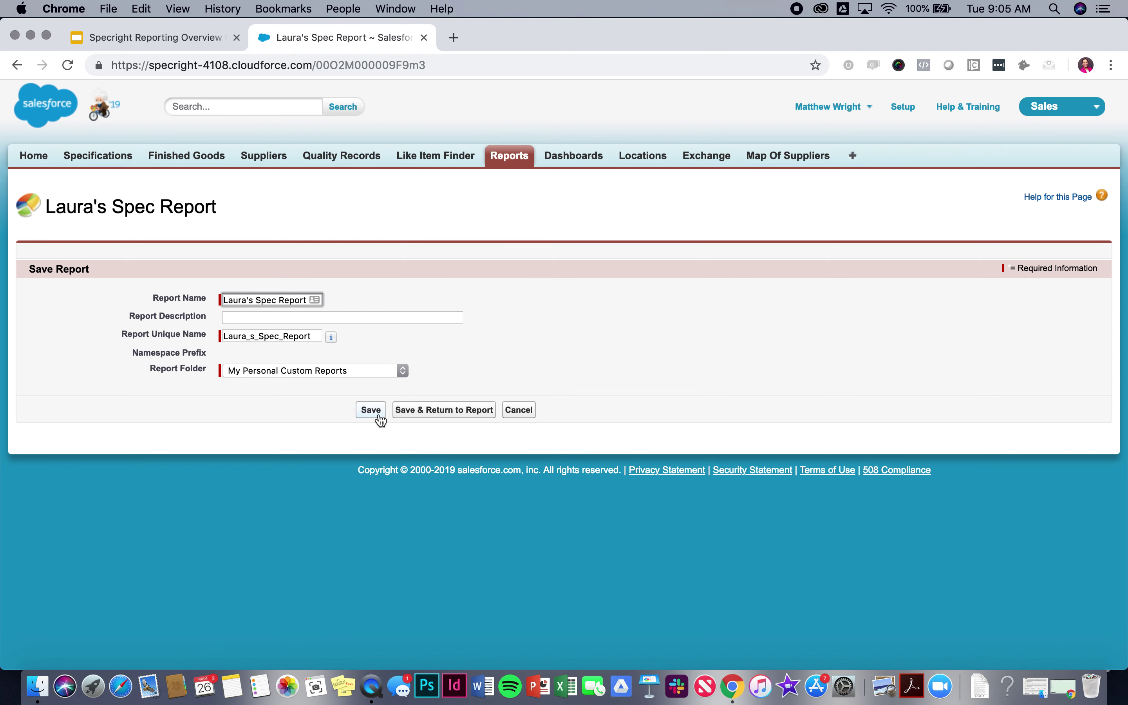
pyautogui.click(419, 410)
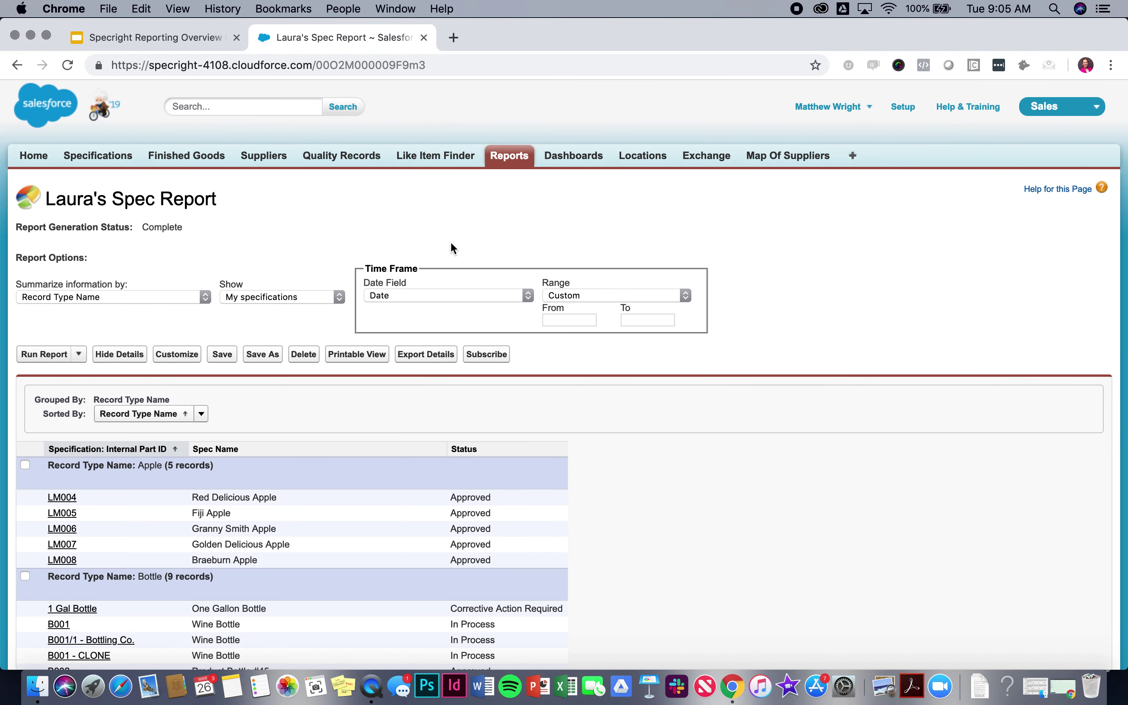
# Step: Search the reports list for the saved spec report by its name and open it
pyautogui.click(503, 164)
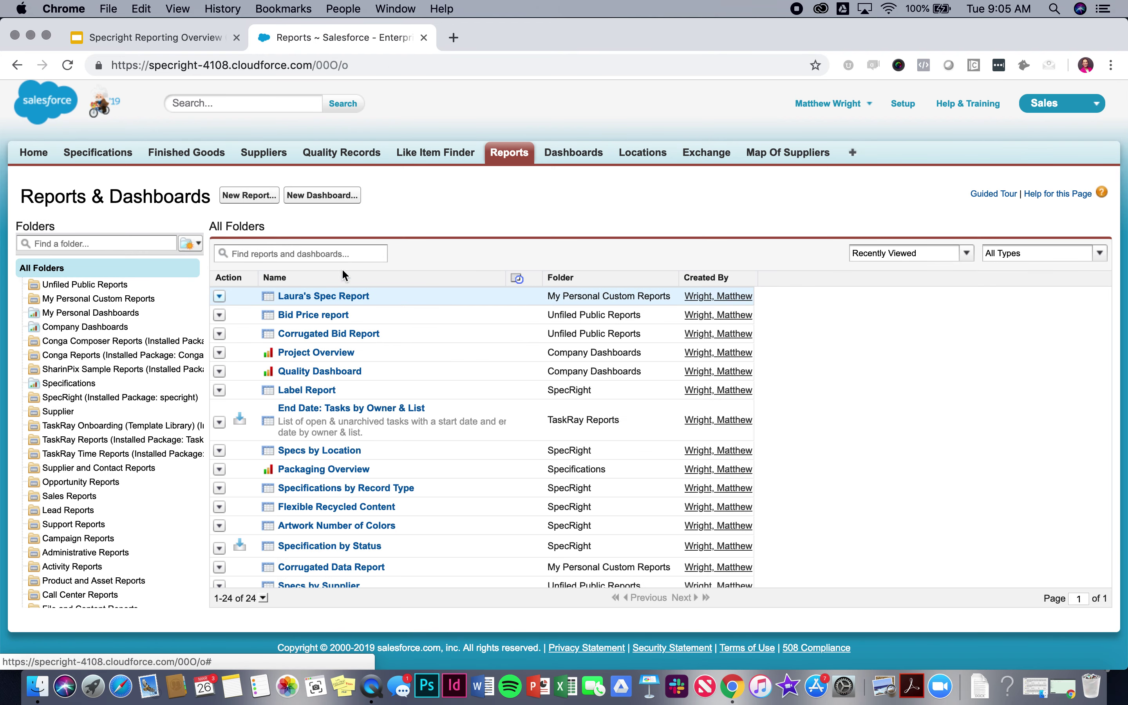
pyautogui.click(310, 252)
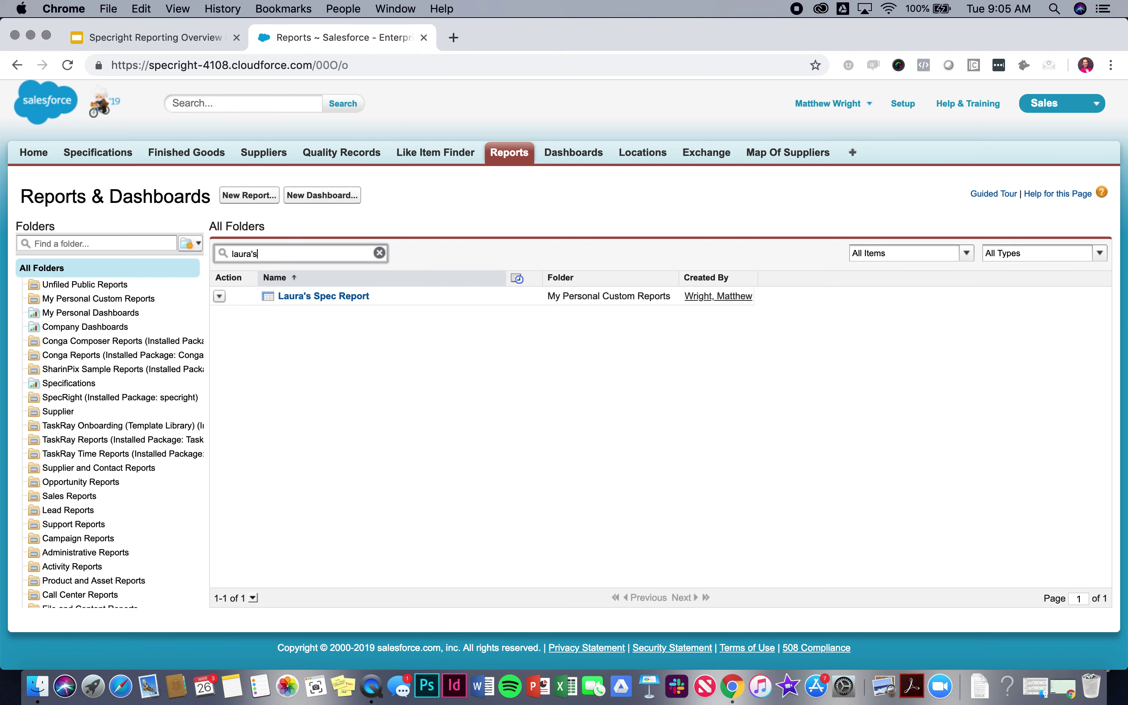
pyautogui.click(345, 298)
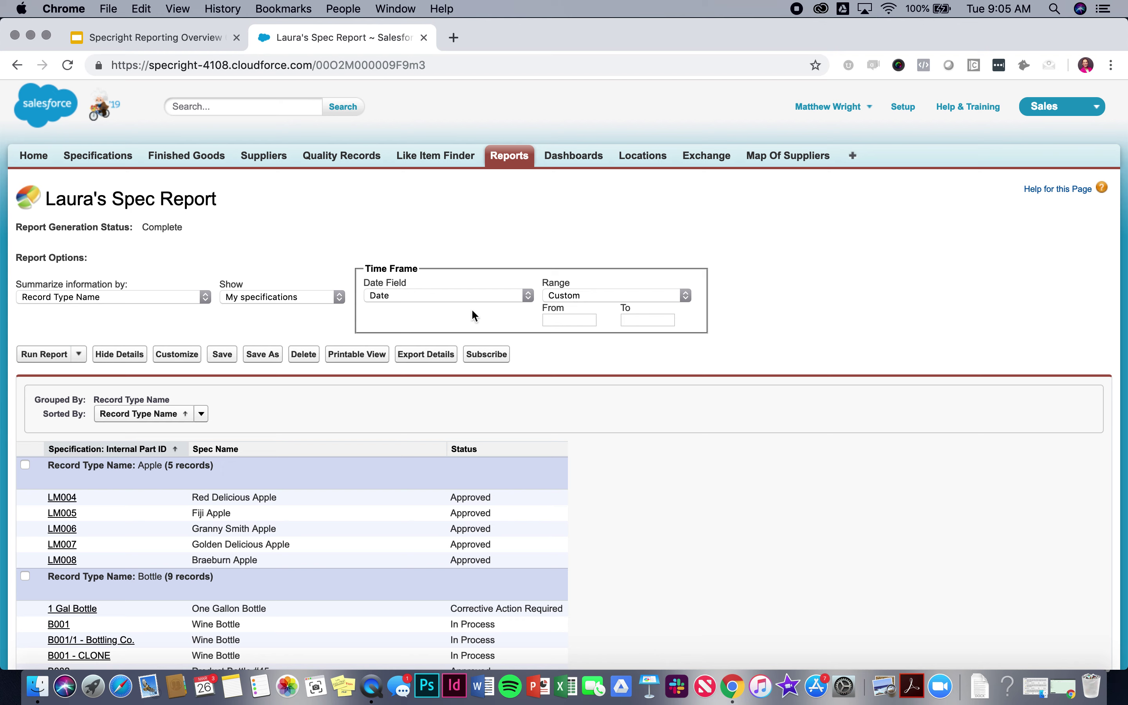
pyautogui.click(291, 297)
pyautogui.click(290, 297)
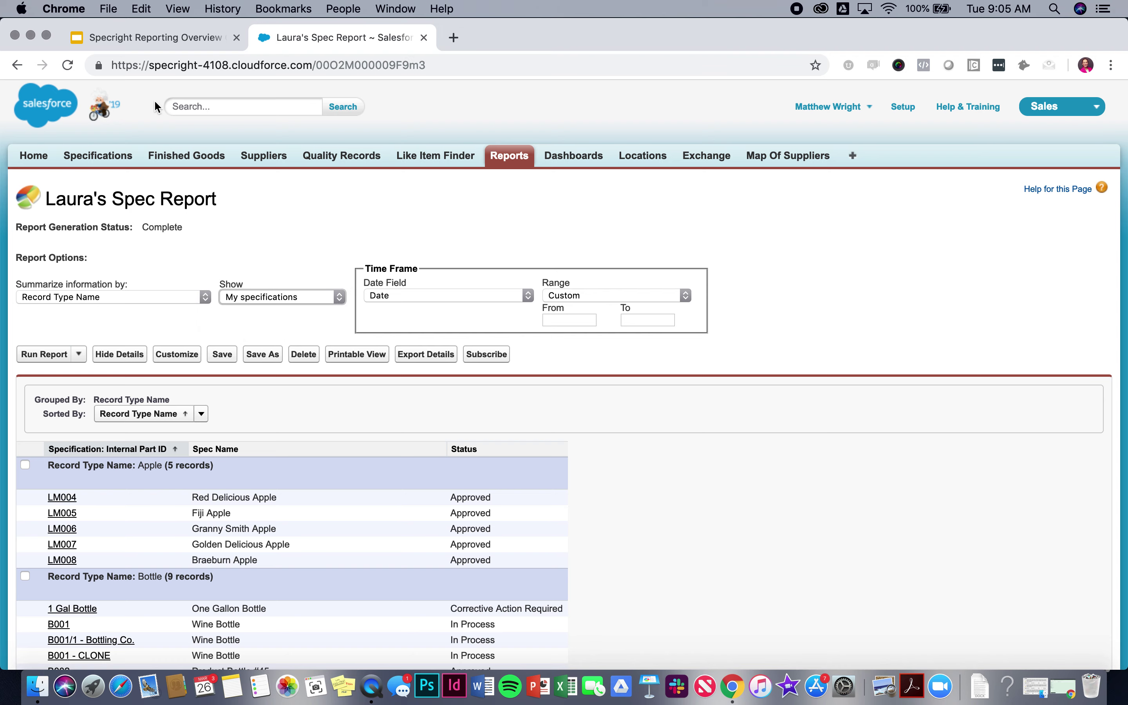
pyautogui.click(149, 34)
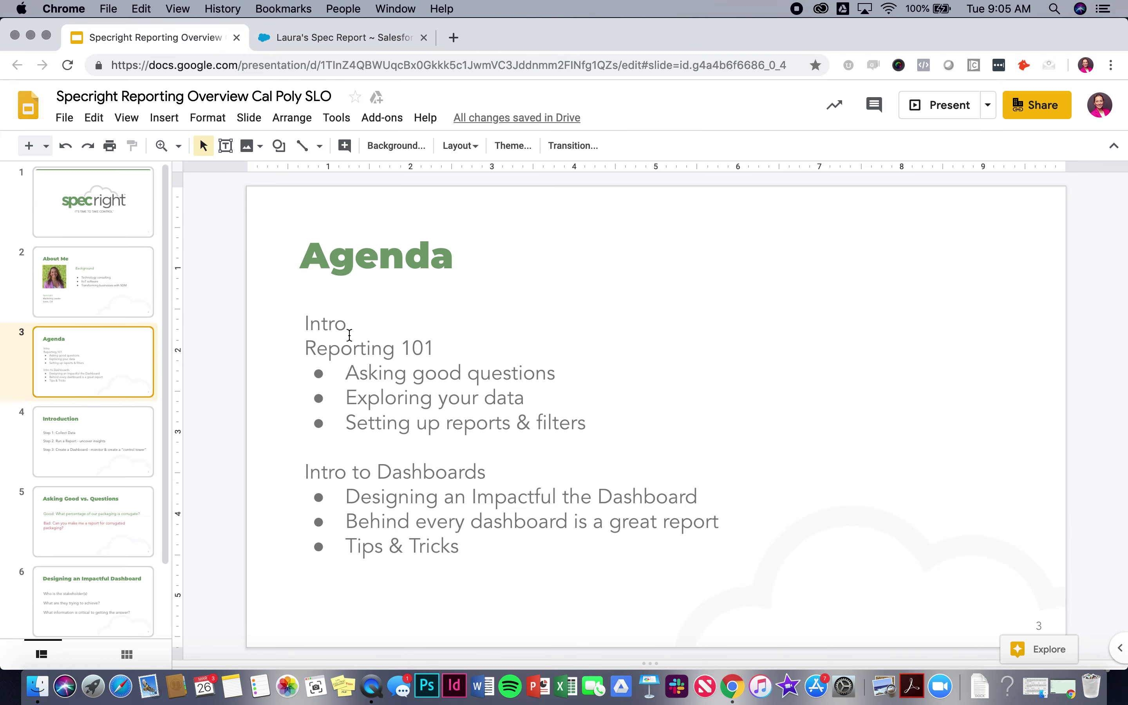
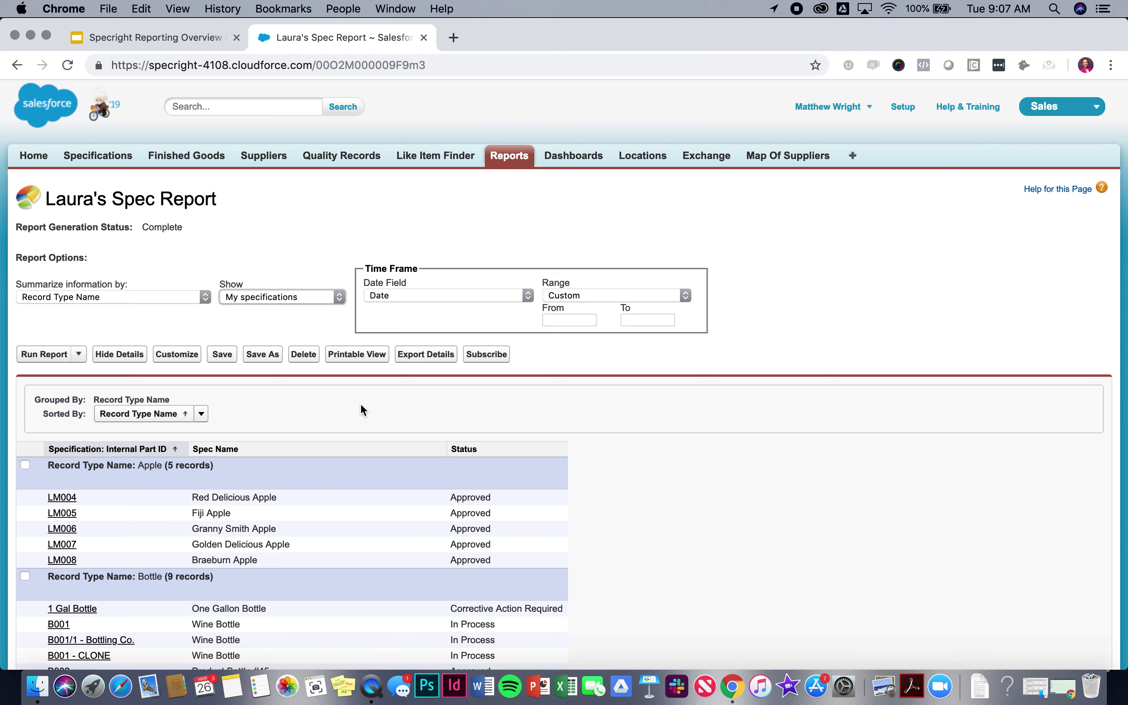
# Step: Open the Packaging Overview dashboard and look through its charts
pyautogui.click(559, 161)
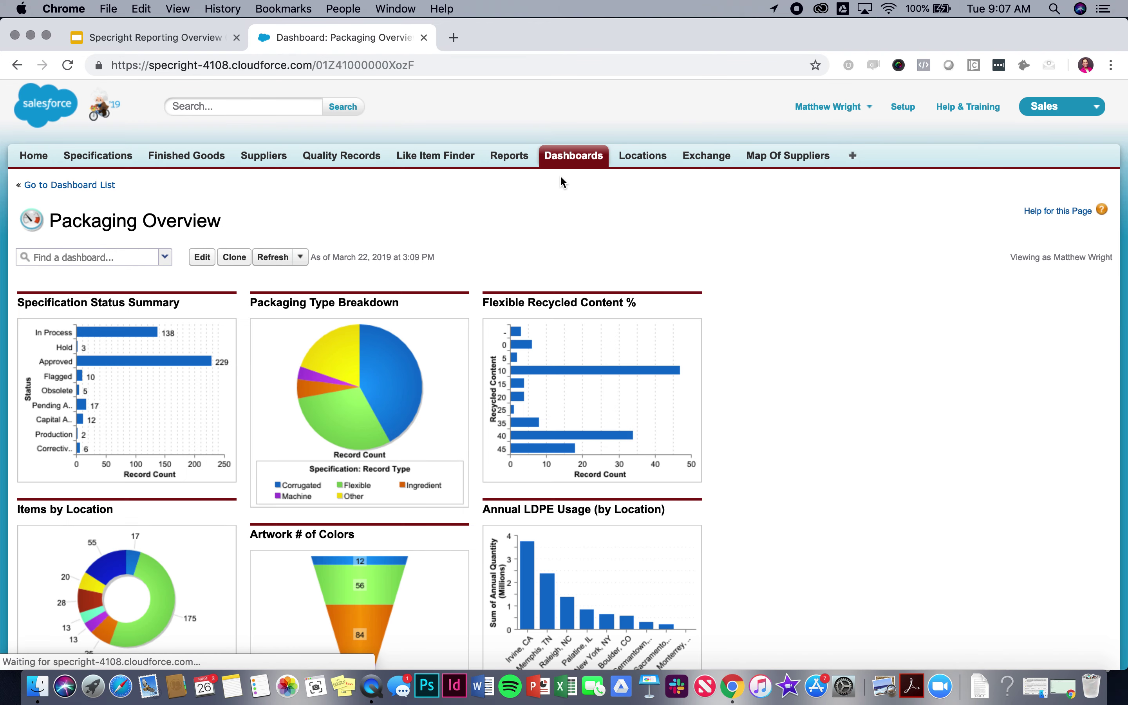
pyautogui.scroll(-3, 466, 244)
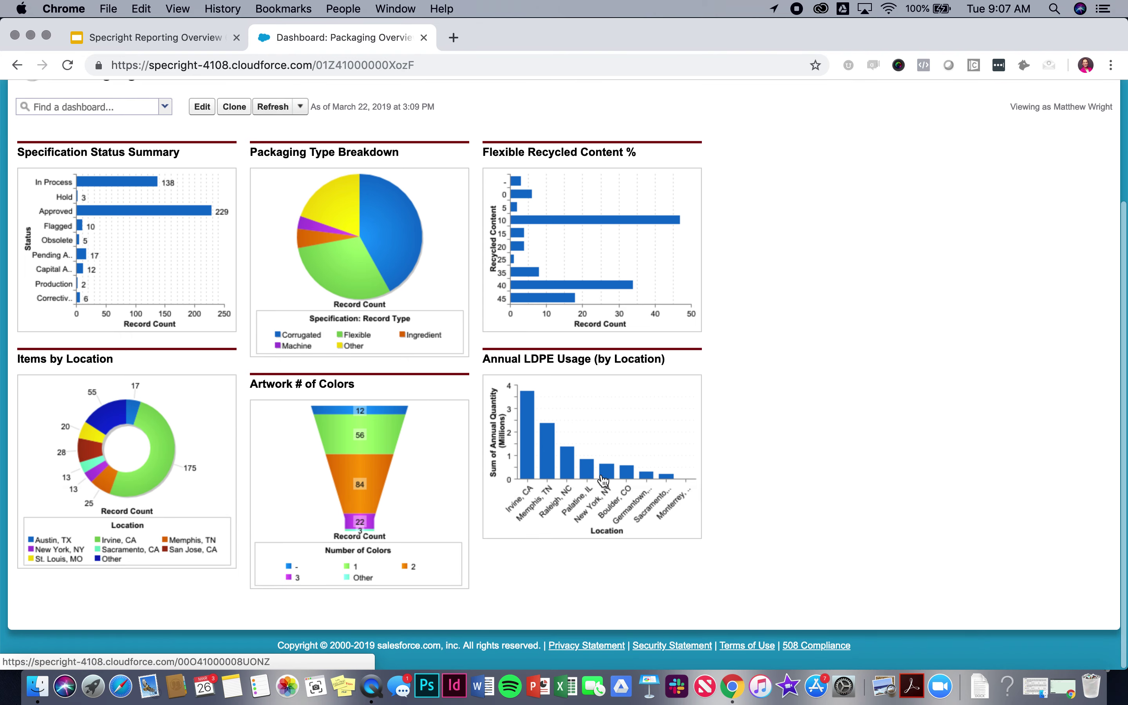
pyautogui.scroll(3, 452, 252)
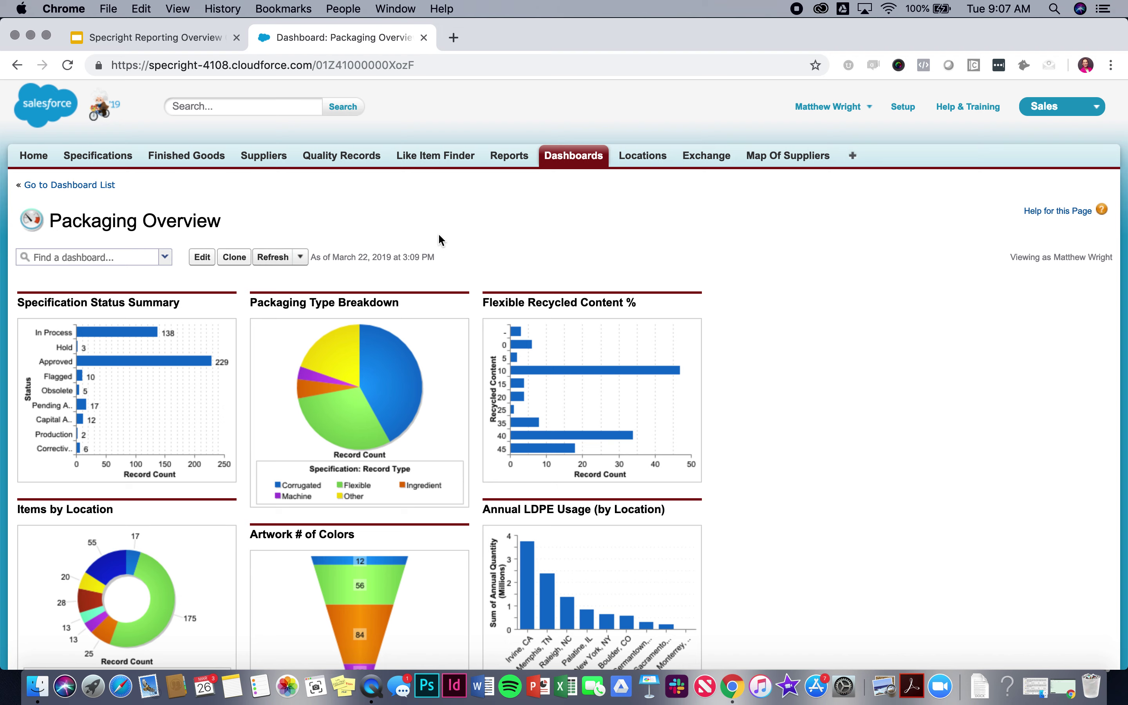
# Step: Reopen the saved spec report from the recently viewed reports and look over its options and grouped records
pyautogui.click(507, 157)
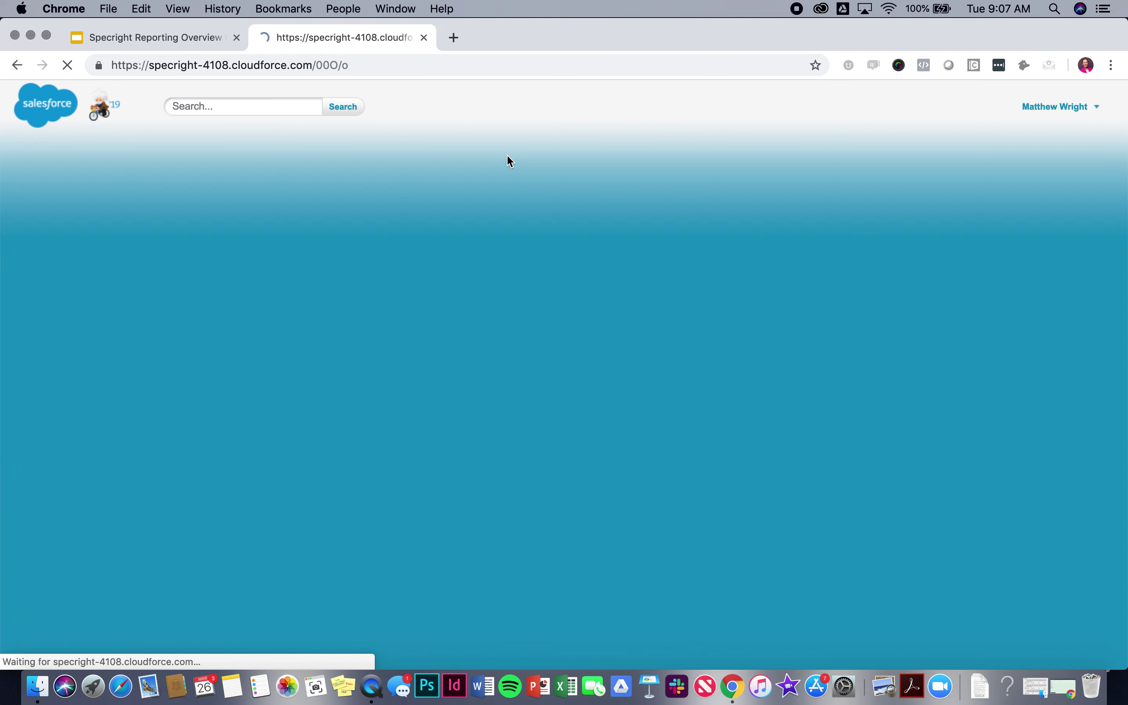
pyautogui.click(311, 318)
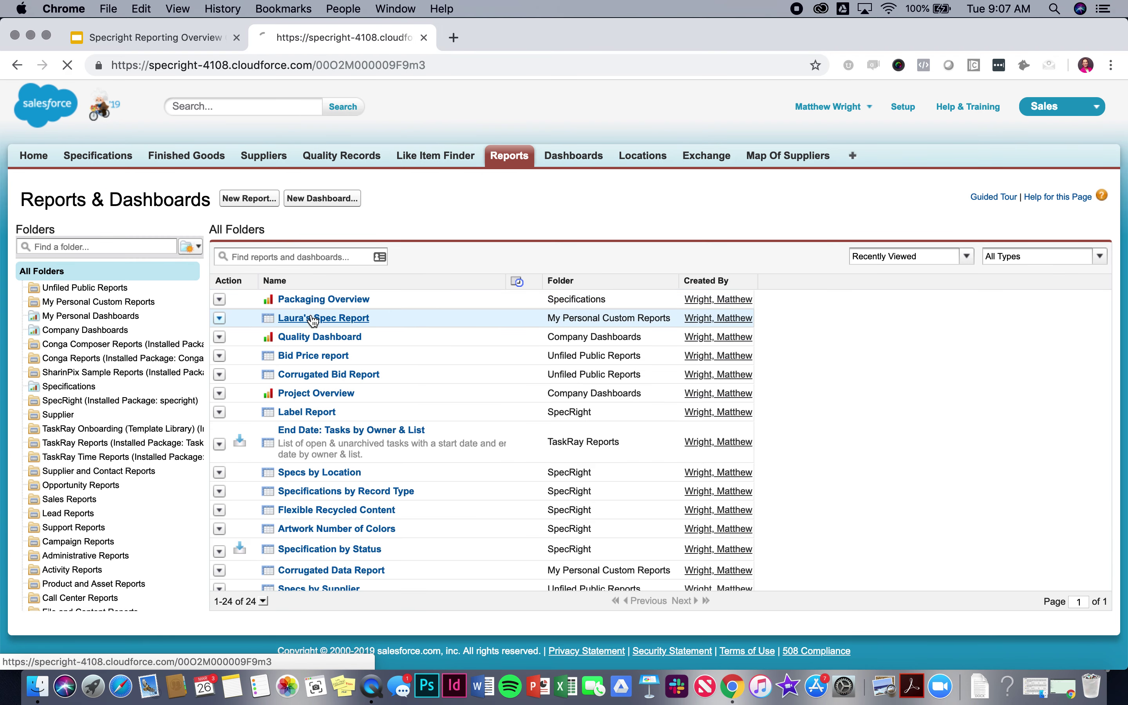
pyautogui.scroll(-1, 197, 324)
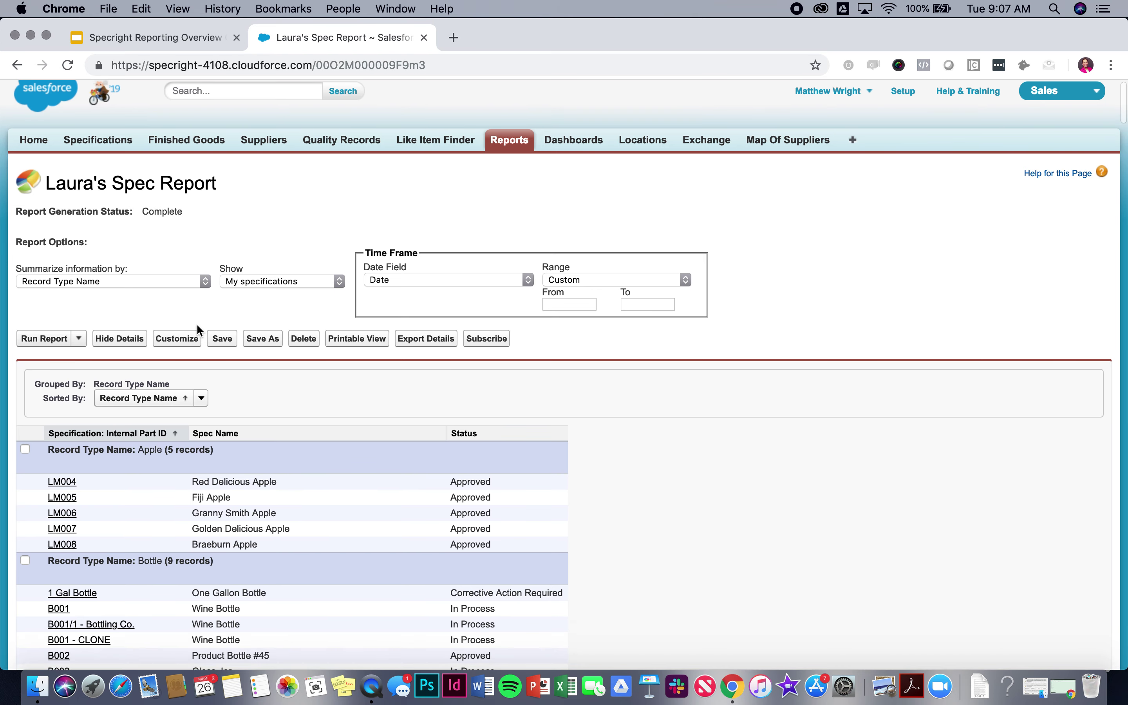
pyautogui.scroll(-1, 198, 326)
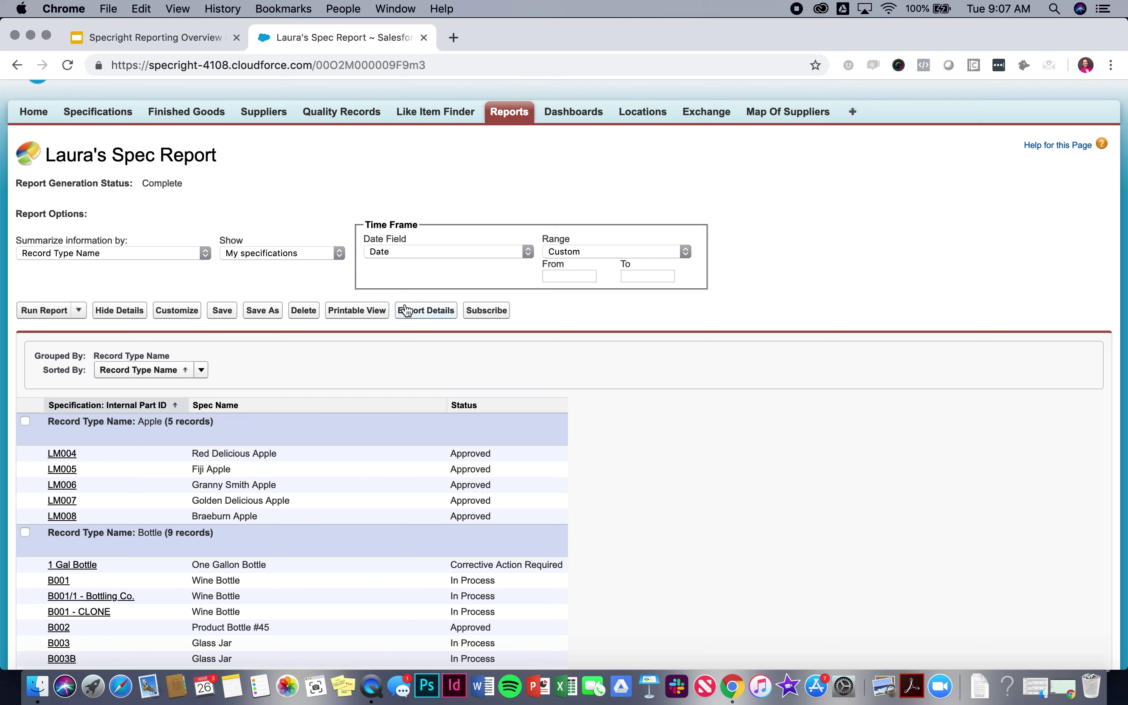
pyautogui.click(83, 311)
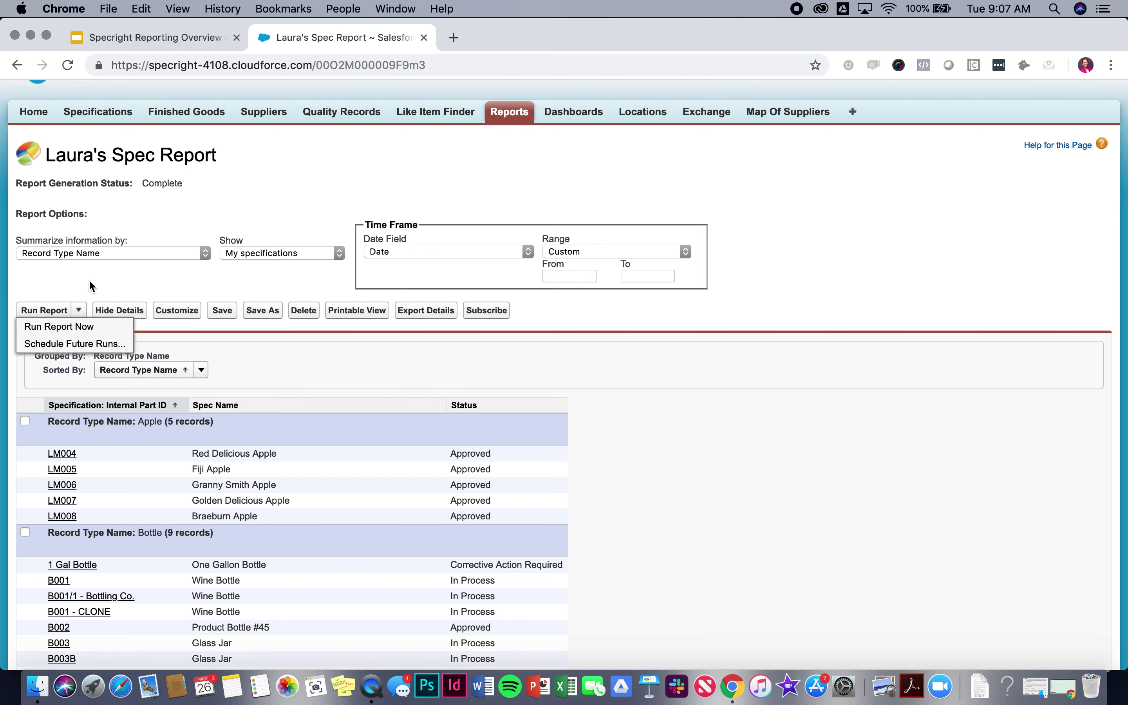
pyautogui.click(259, 312)
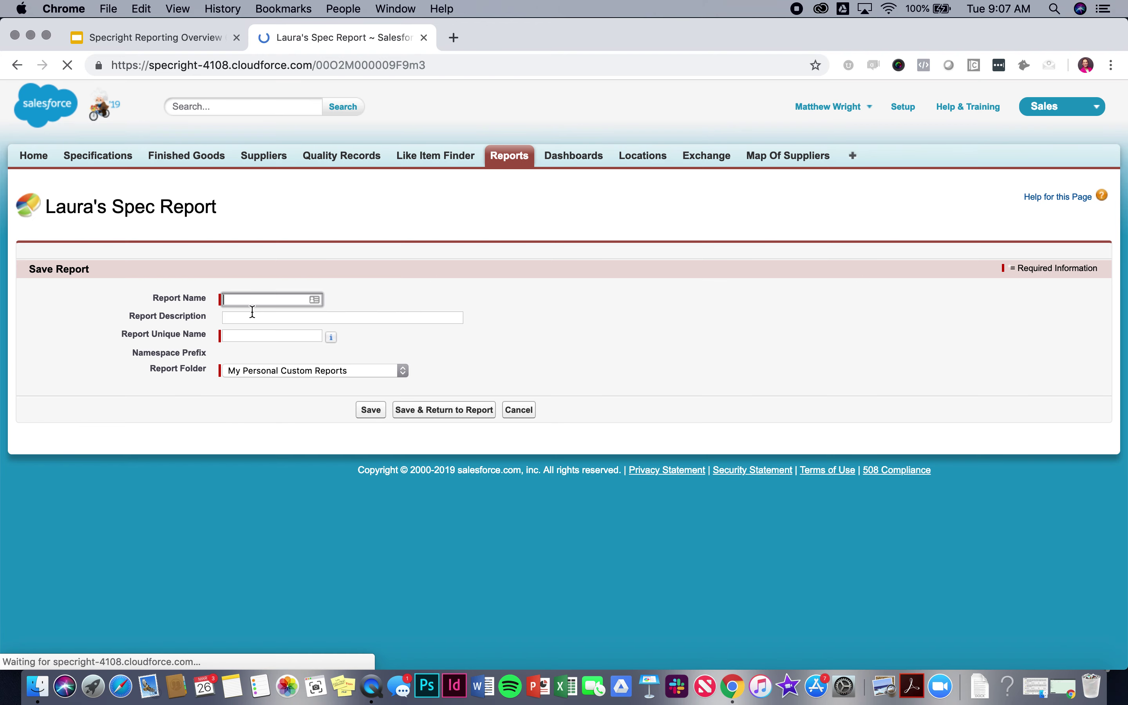
pyautogui.click(519, 409)
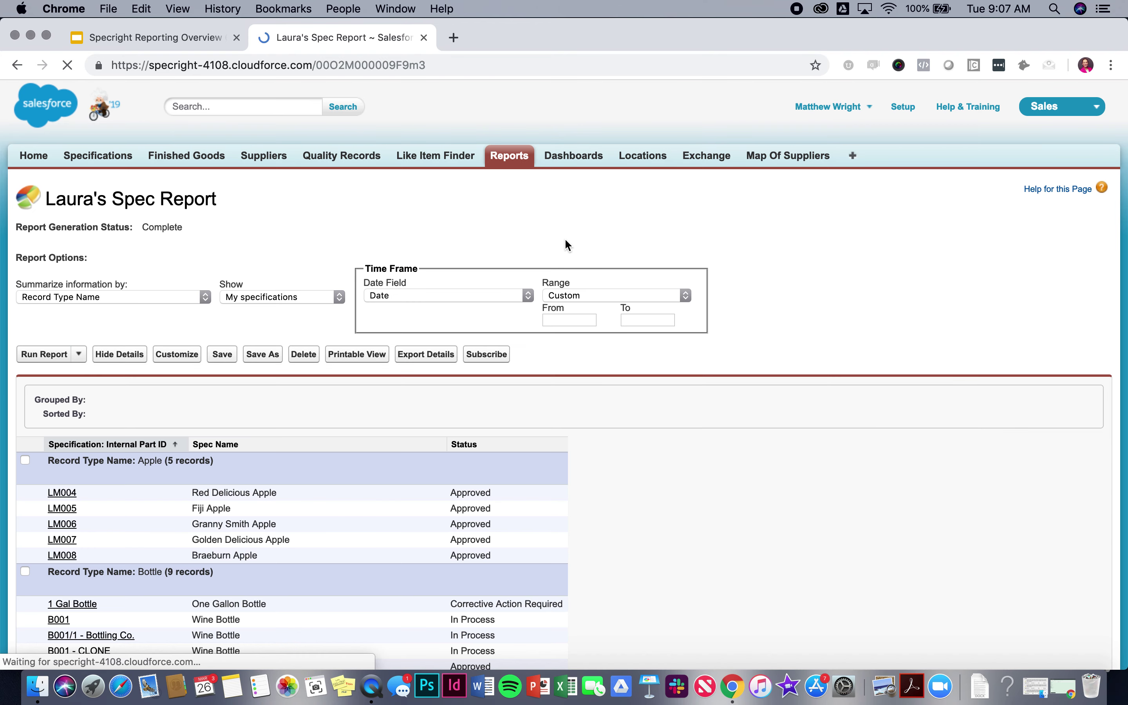
# Step: Return to the Packaging Overview dashboard, check its dashboard list and refresh options, and open it for editing
pyautogui.click(561, 164)
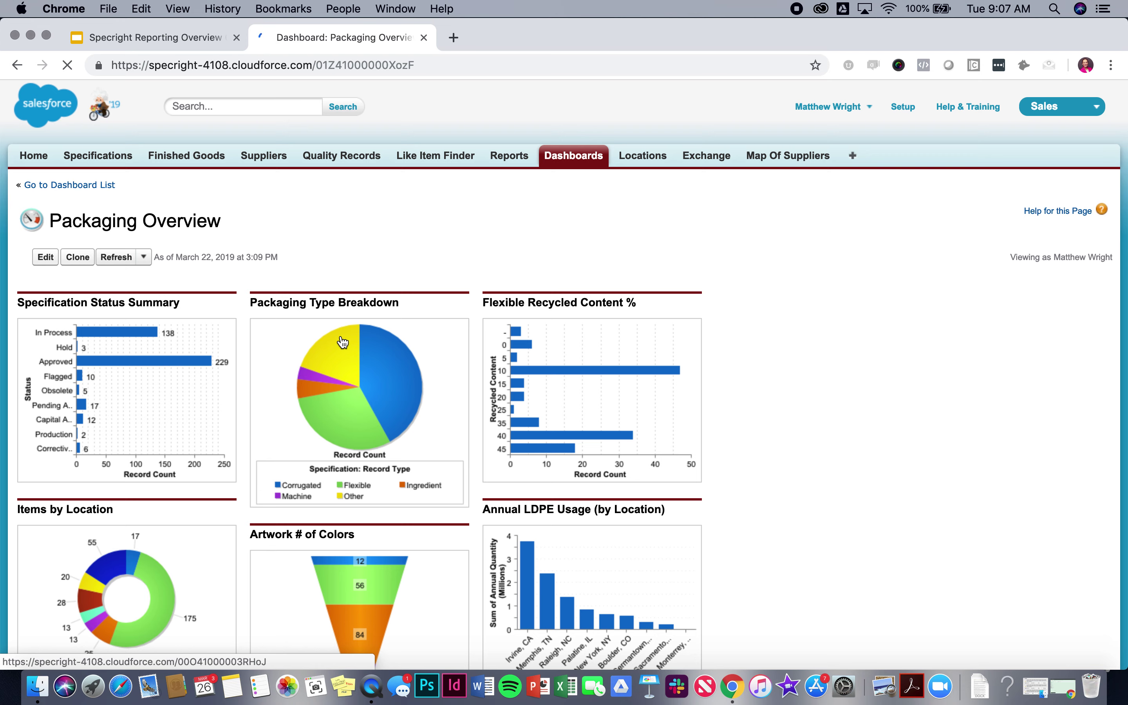
pyautogui.click(166, 258)
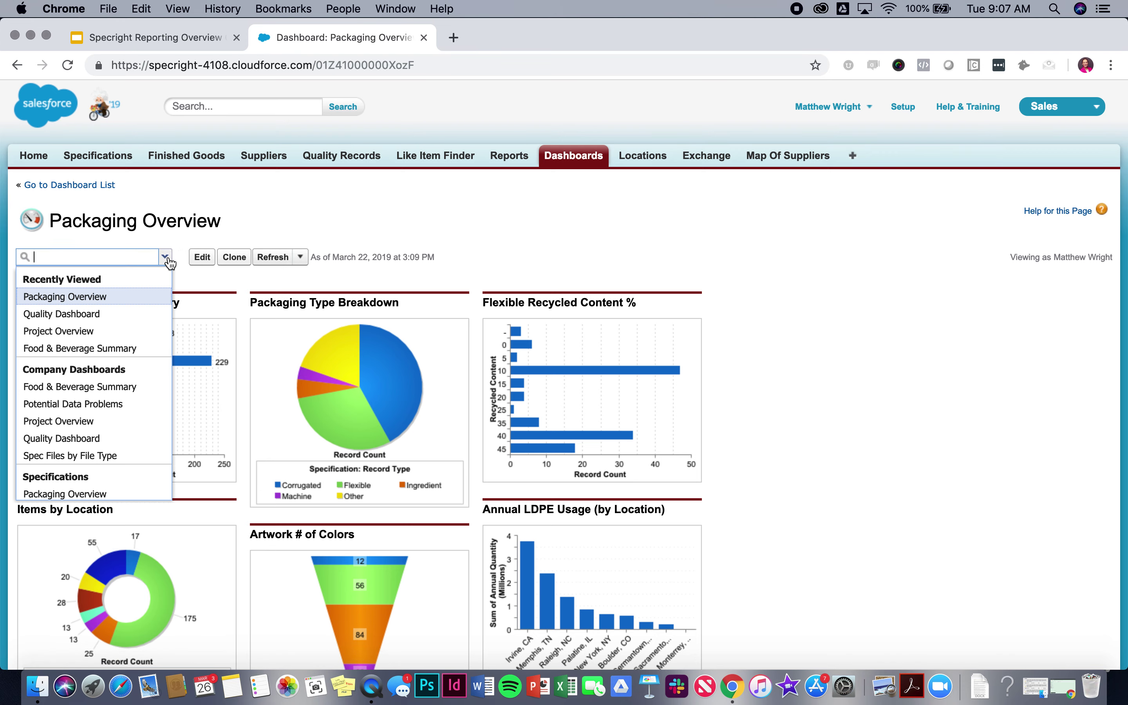
pyautogui.click(181, 232)
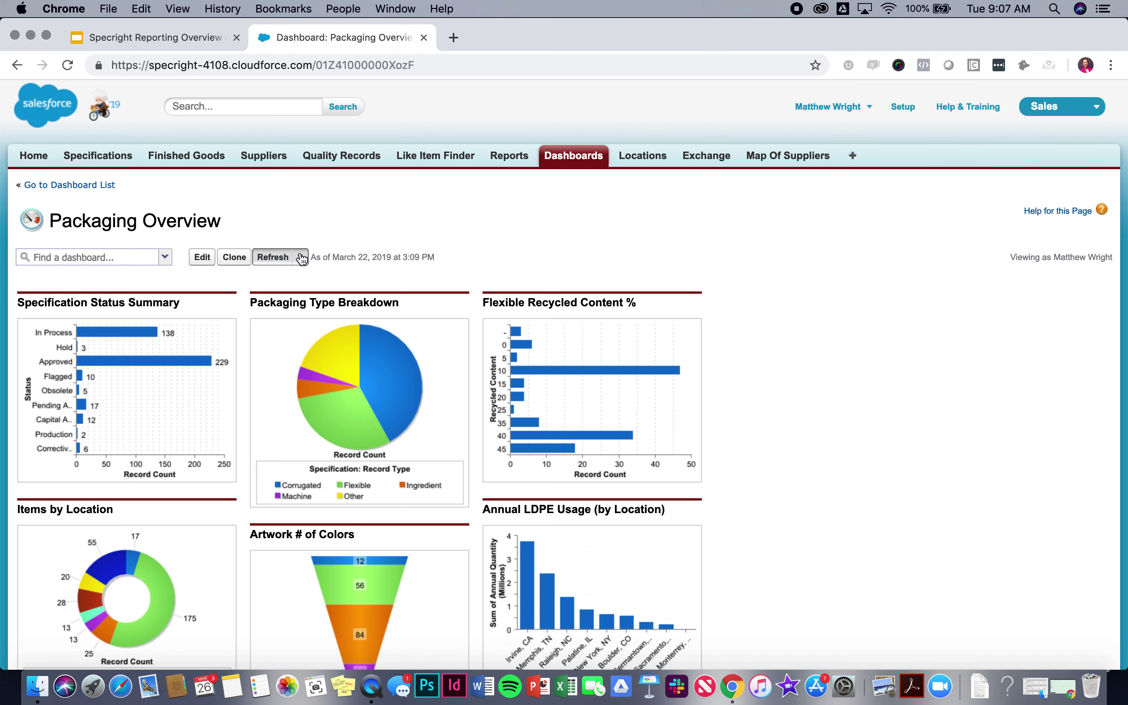
pyautogui.click(301, 257)
pyautogui.click(202, 257)
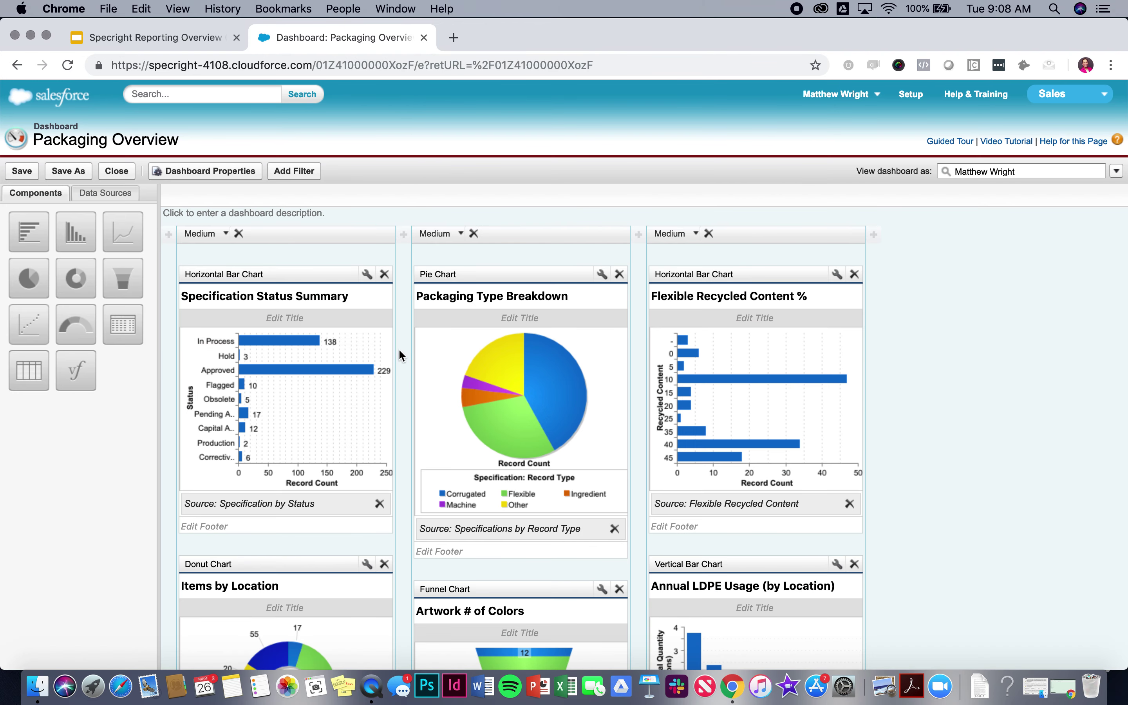
# Step: Examine the chart components in the Packaging Overview editor and the source report behind each one
pyautogui.scroll(-5, 399, 355)
pyautogui.scroll(-4, 401, 362)
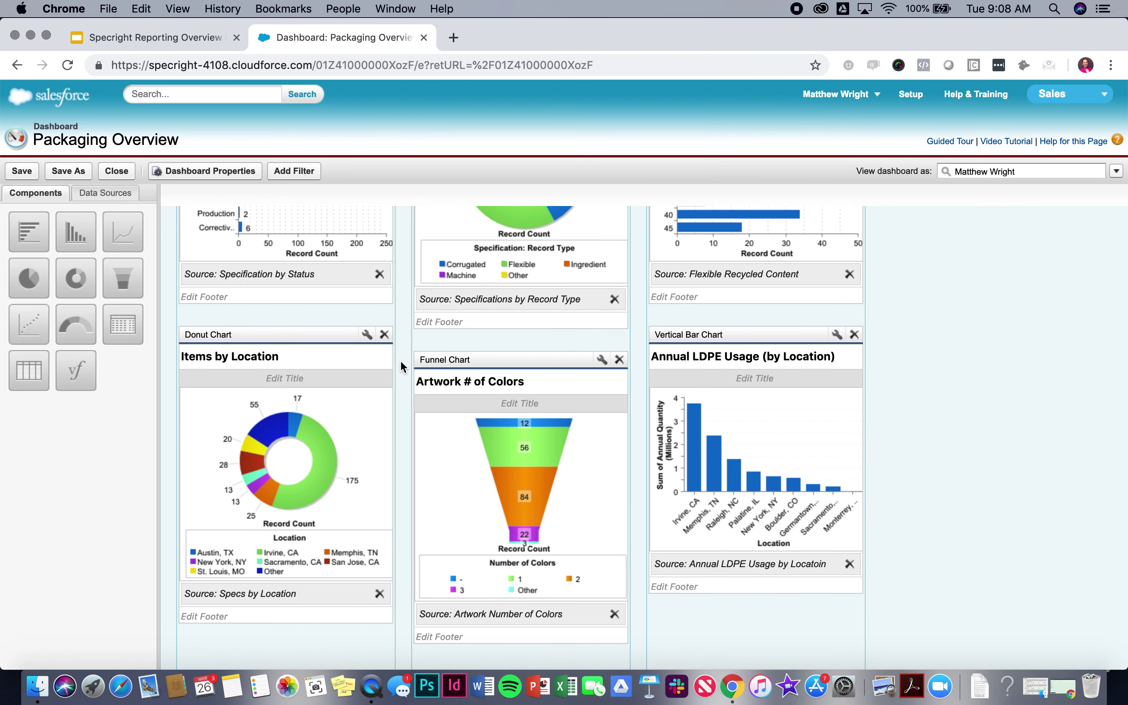
pyautogui.scroll(9, 400, 362)
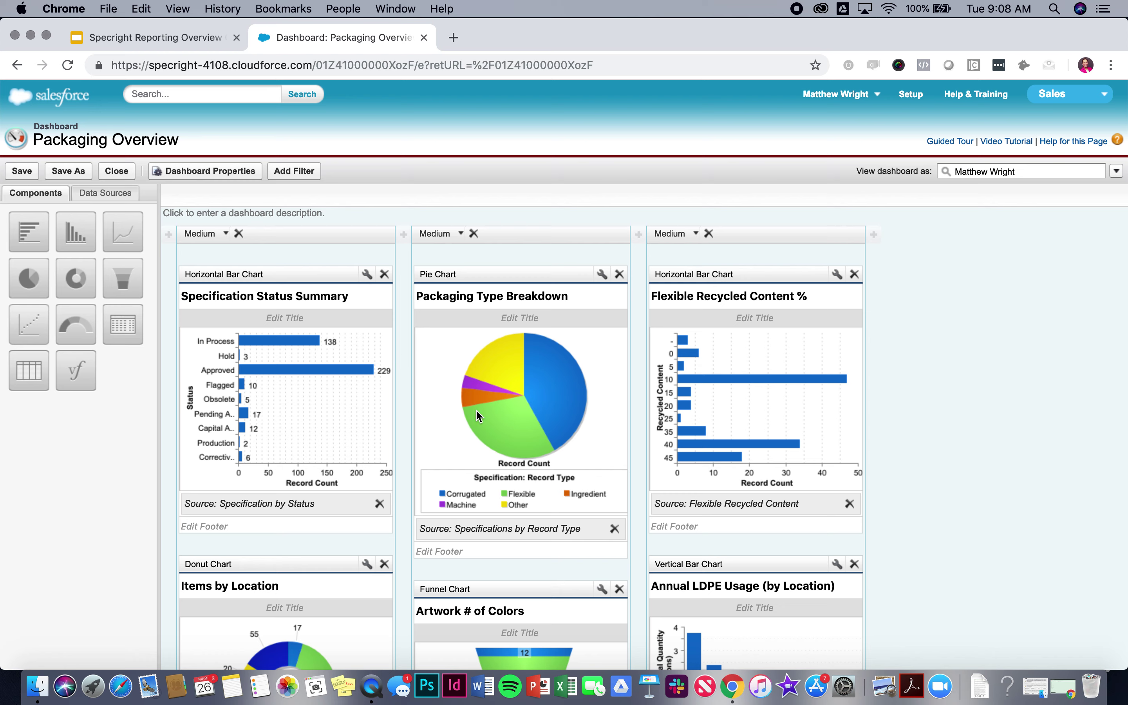
pyautogui.scroll(-5, 433, 398)
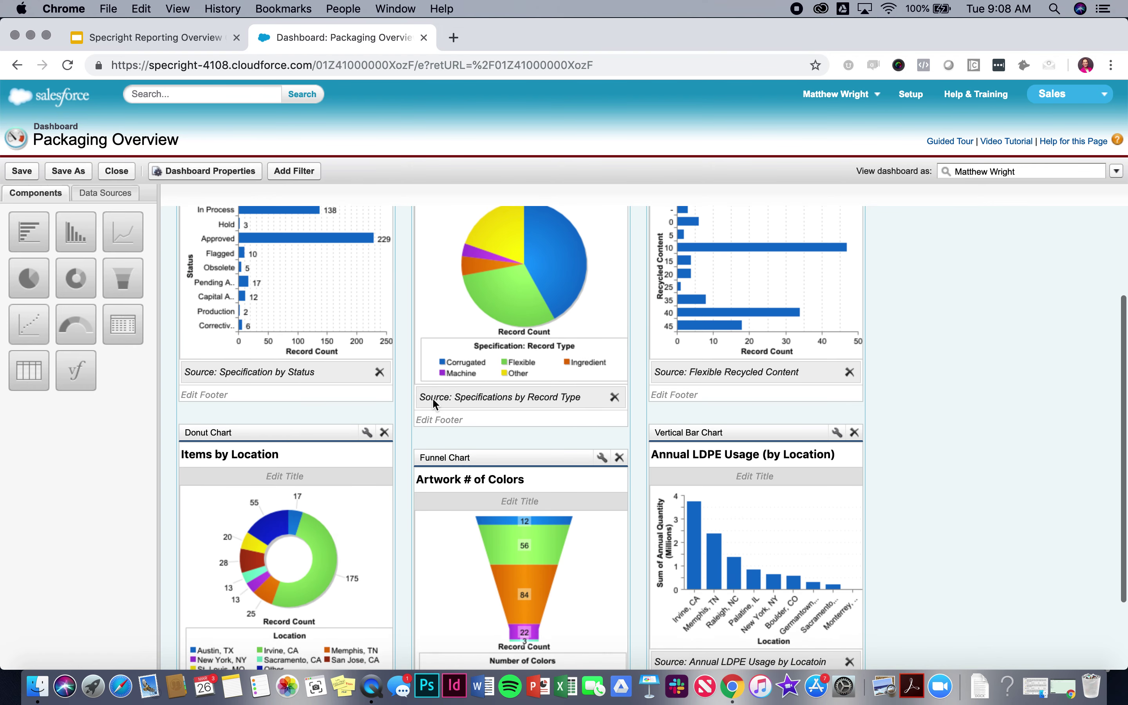
pyautogui.scroll(-4, 433, 397)
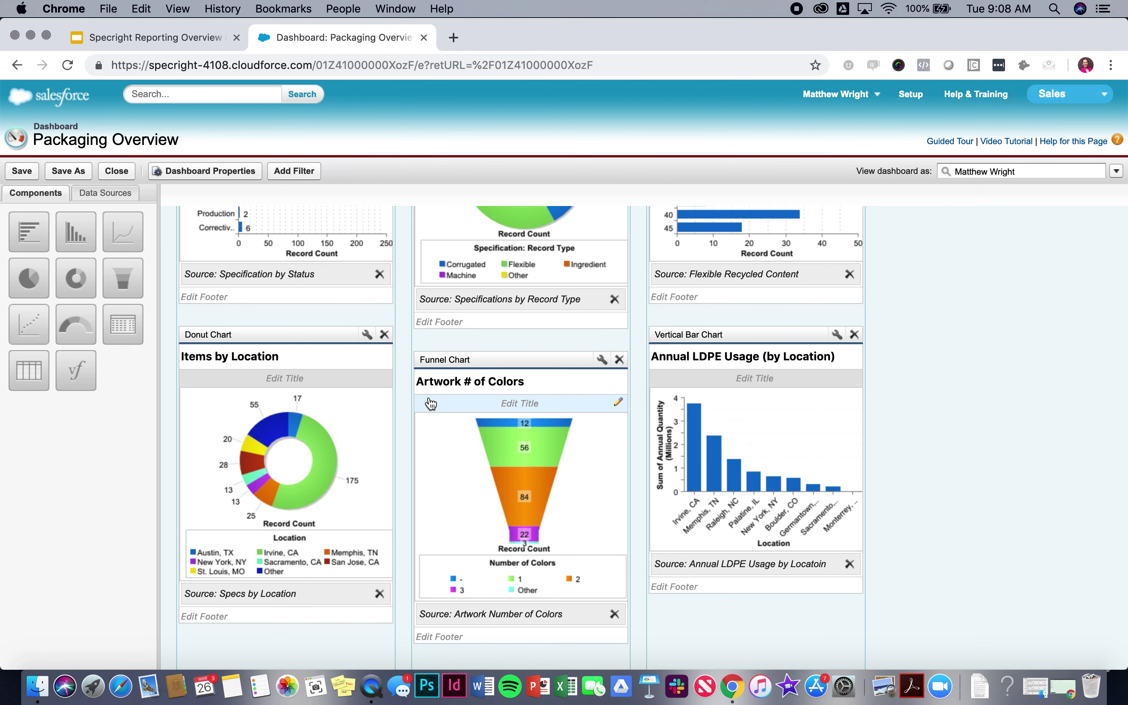
# Step: Examine the chart components and column layout in the Packaging Overview editor, trying but cancelling the deletion of the Annual LDPE Usage chart
pyautogui.scroll(9, 431, 404)
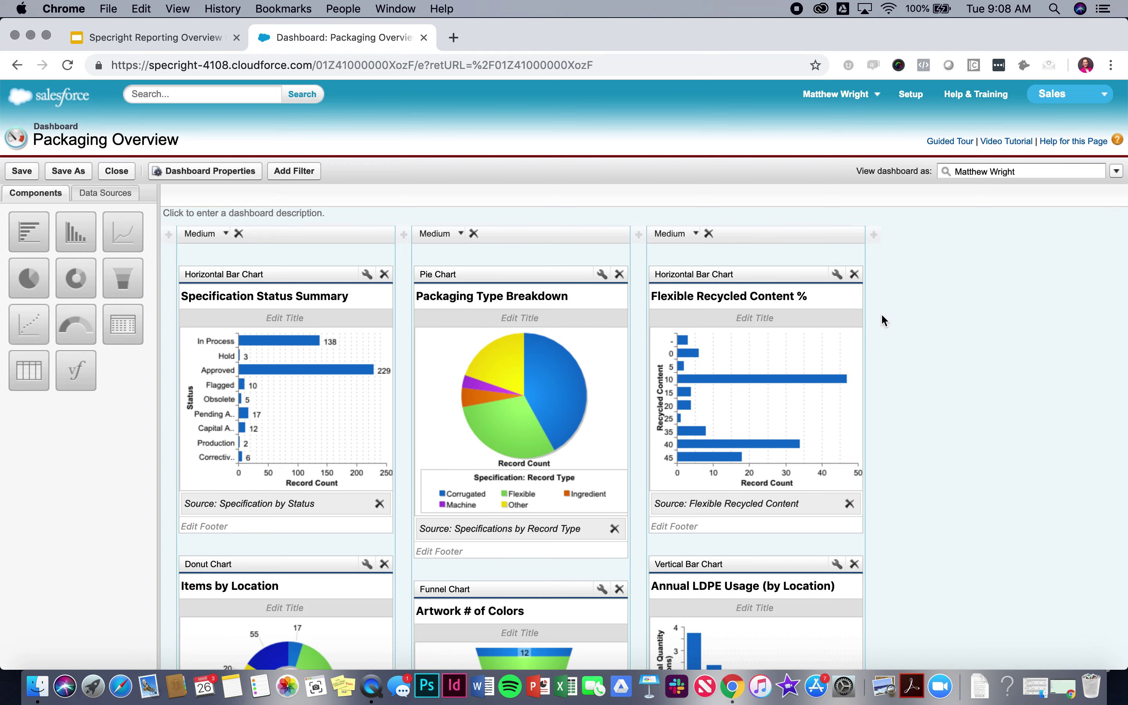
pyautogui.scroll(-9, 884, 321)
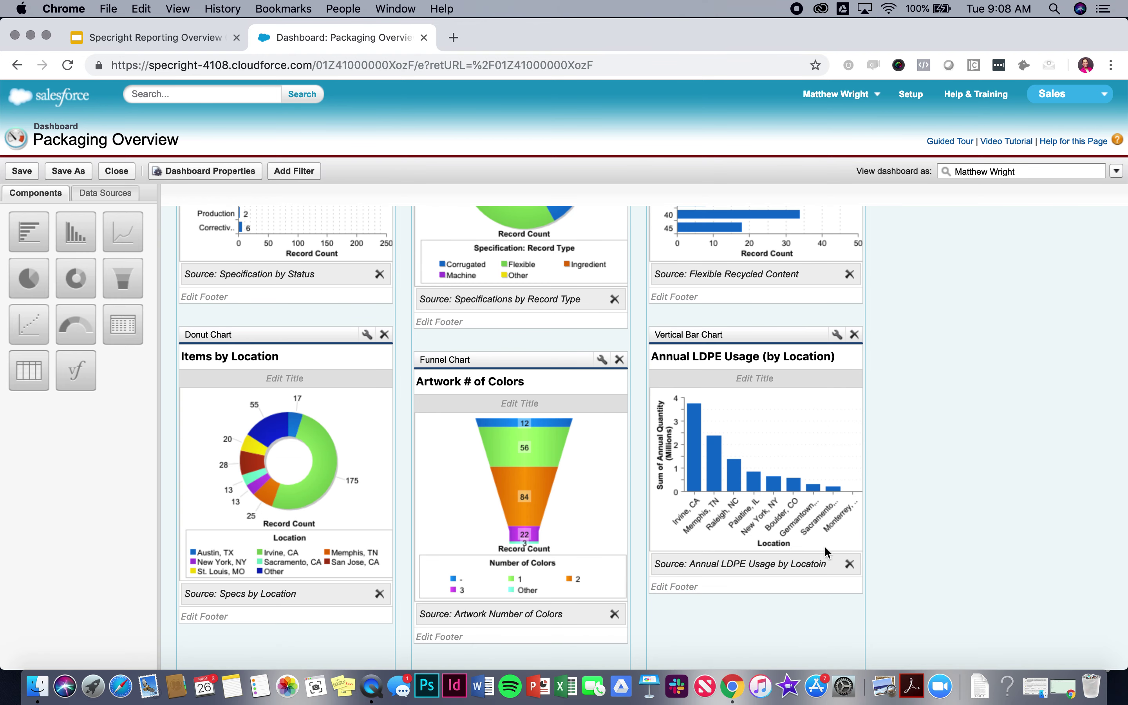
pyautogui.click(854, 334)
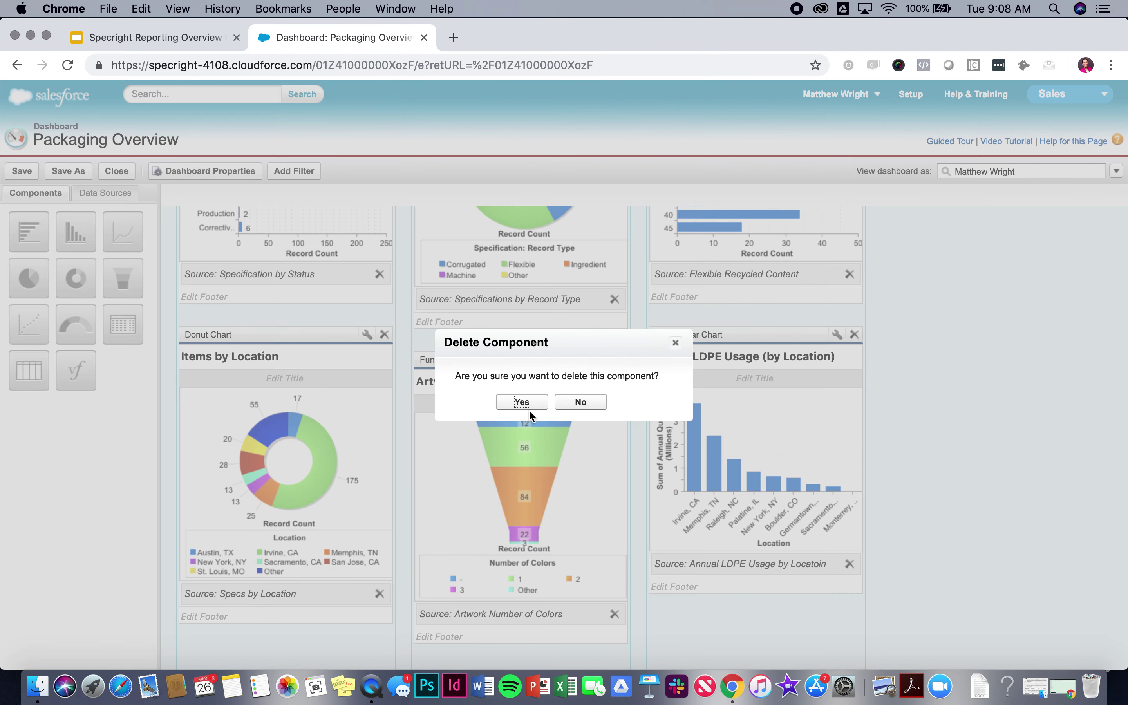
pyautogui.click(595, 404)
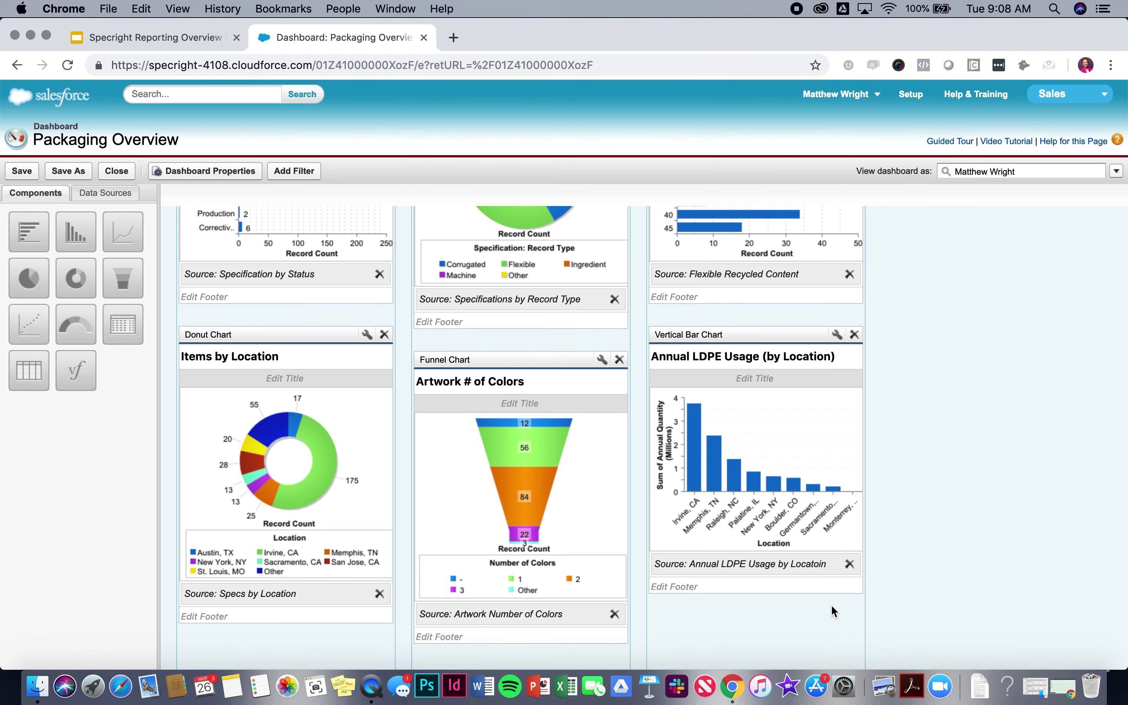
pyautogui.scroll(5, 835, 559)
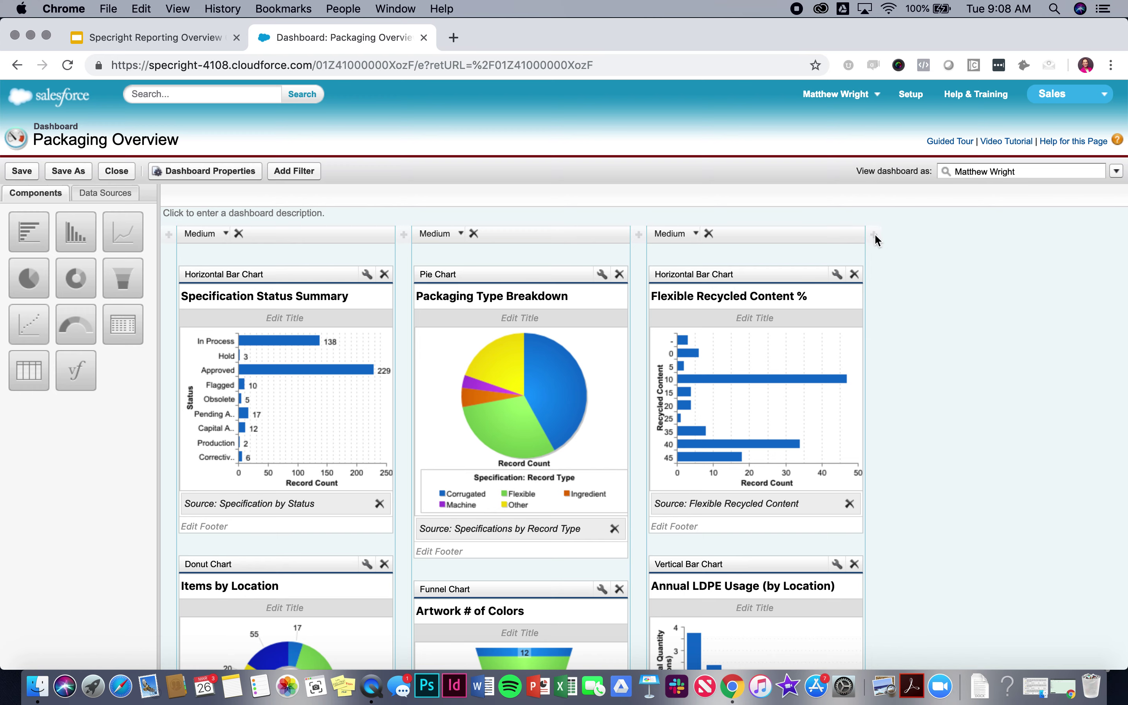
pyautogui.click(695, 234)
pyautogui.scroll(-6, 695, 243)
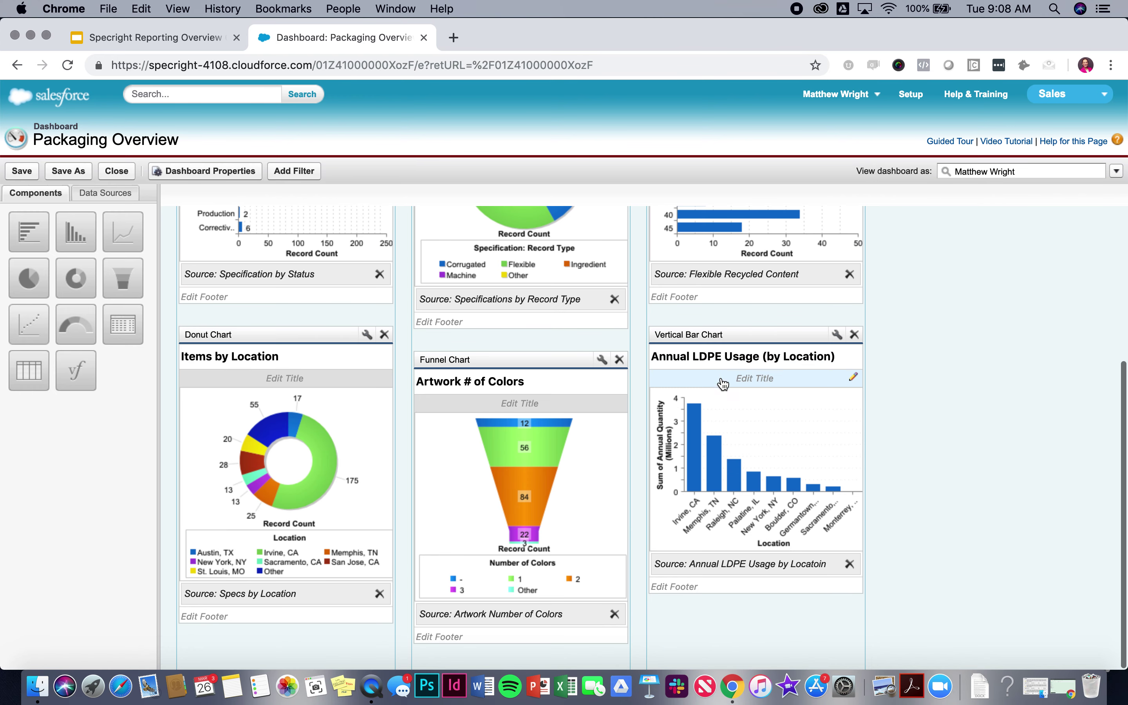
pyautogui.scroll(6, 502, 308)
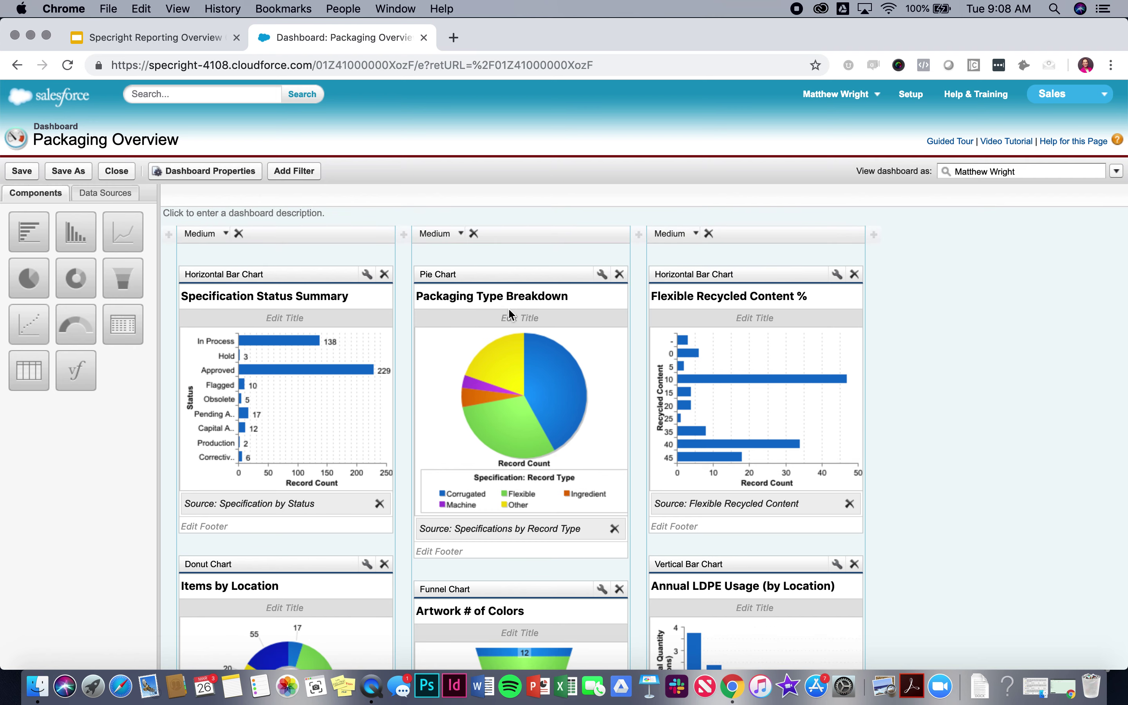
# Step: Save and close the Packaging Overview dashboard, return to the dashboard list, and create a new dashboard
pyautogui.click(126, 173)
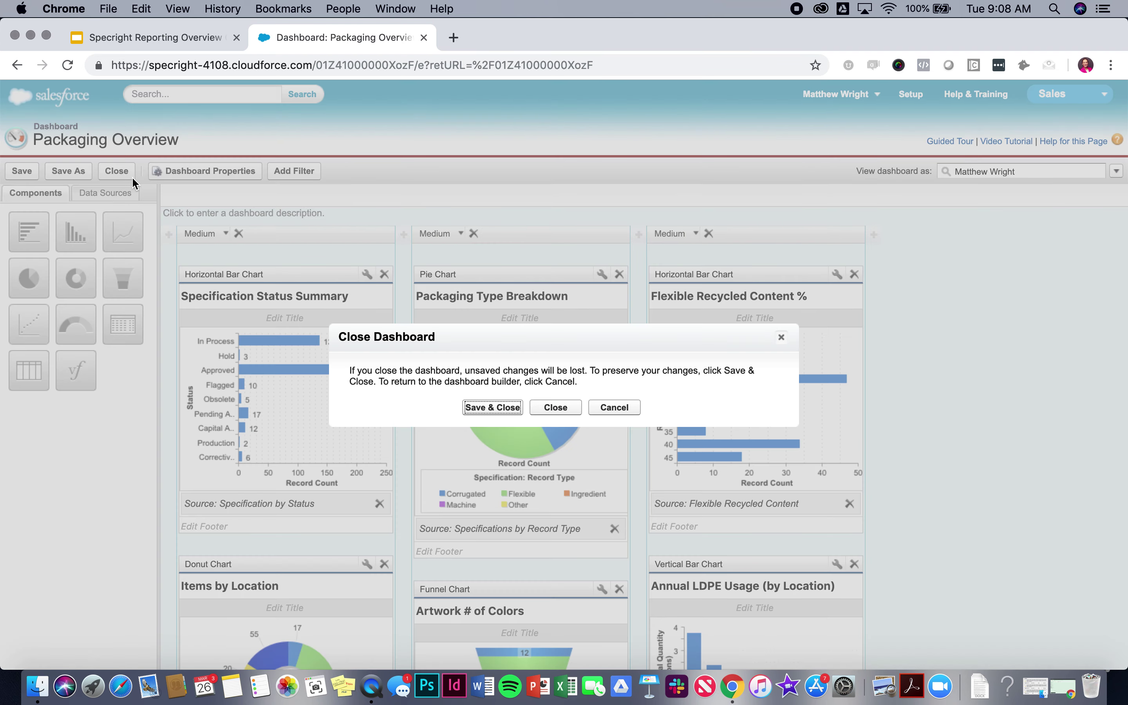
pyautogui.click(483, 408)
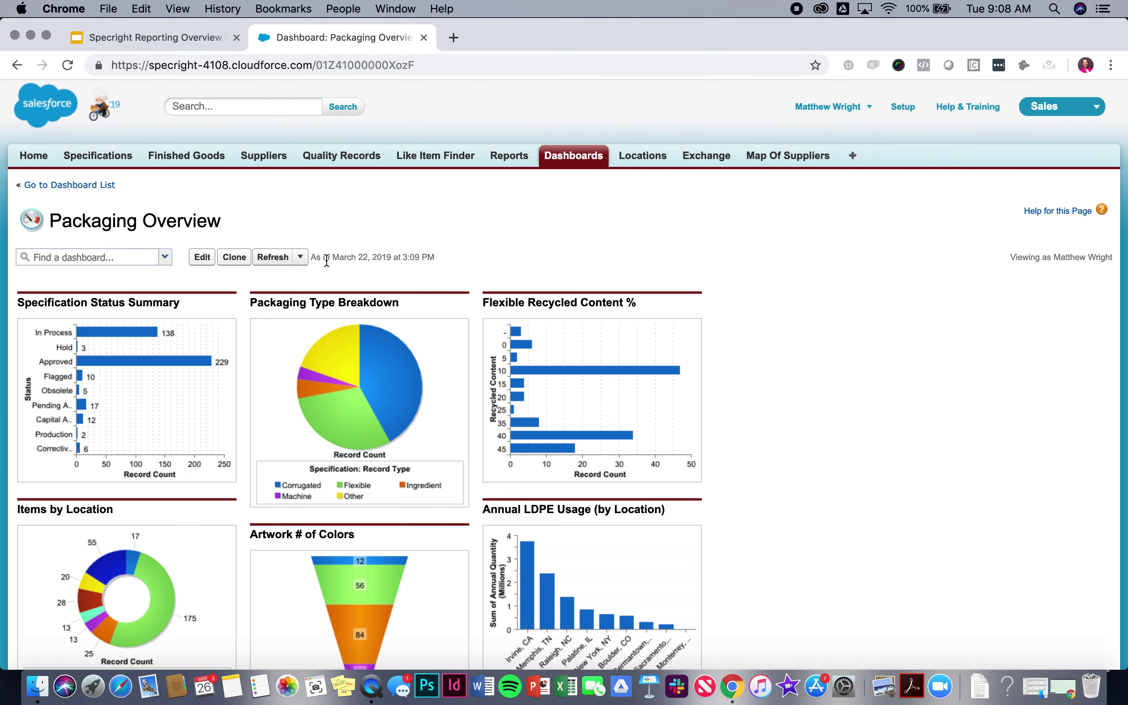
pyautogui.click(301, 258)
pyautogui.click(107, 185)
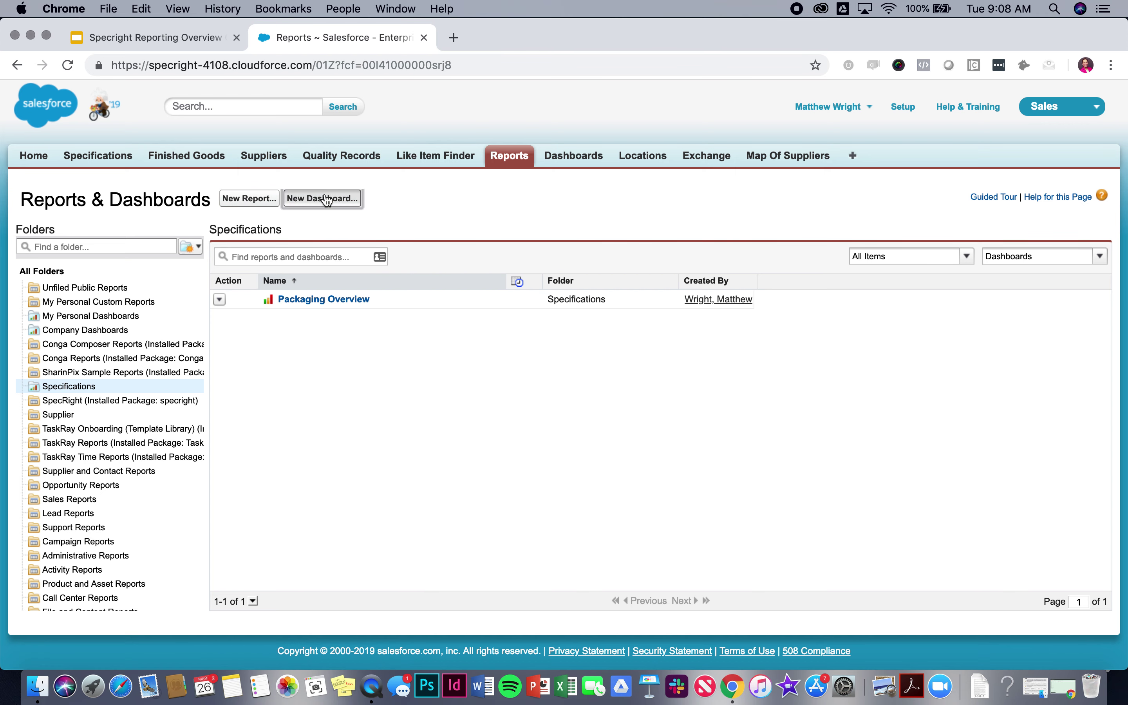
pyautogui.click(345, 199)
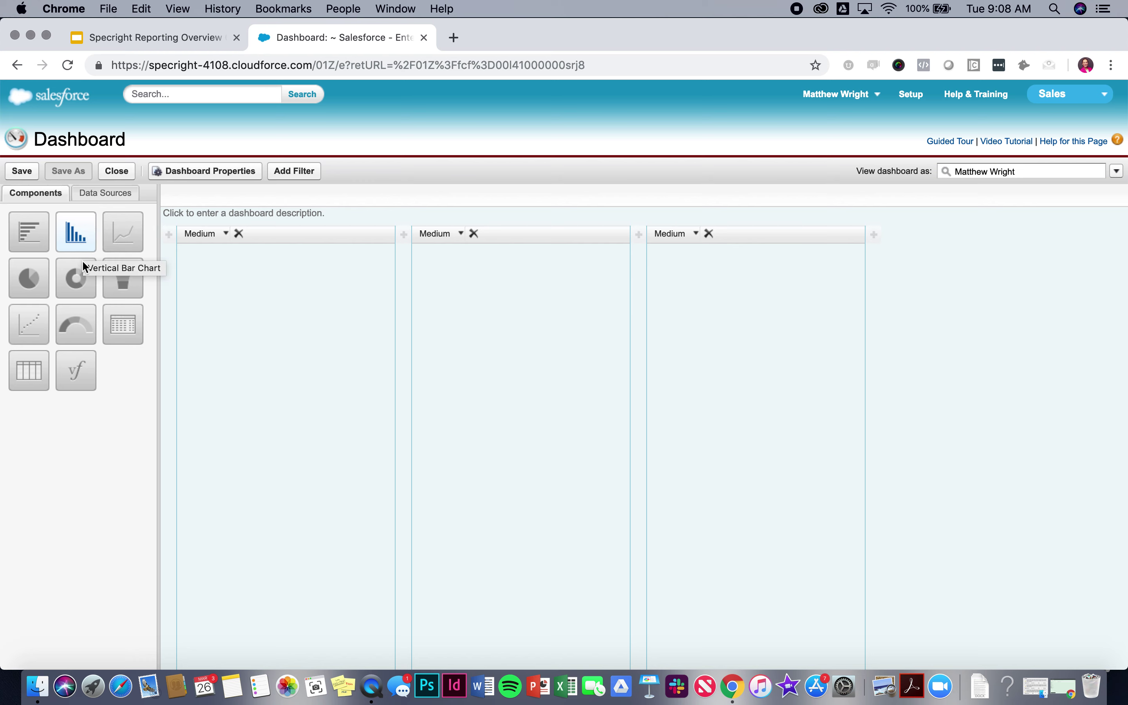
# Step: Add a pie chart component to the first column of the new dashboard and title it "Packaging Type Breakdown"
pyautogui.moveTo(29, 278); pyautogui.dragTo(329, 282)
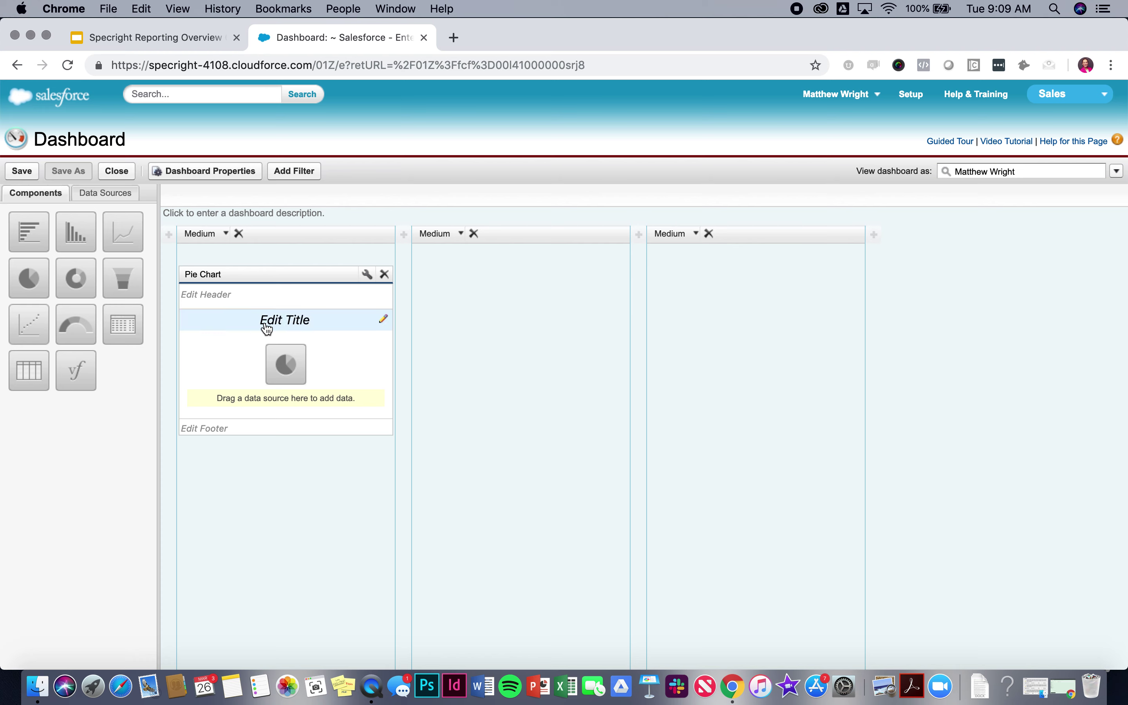
pyautogui.click(375, 319)
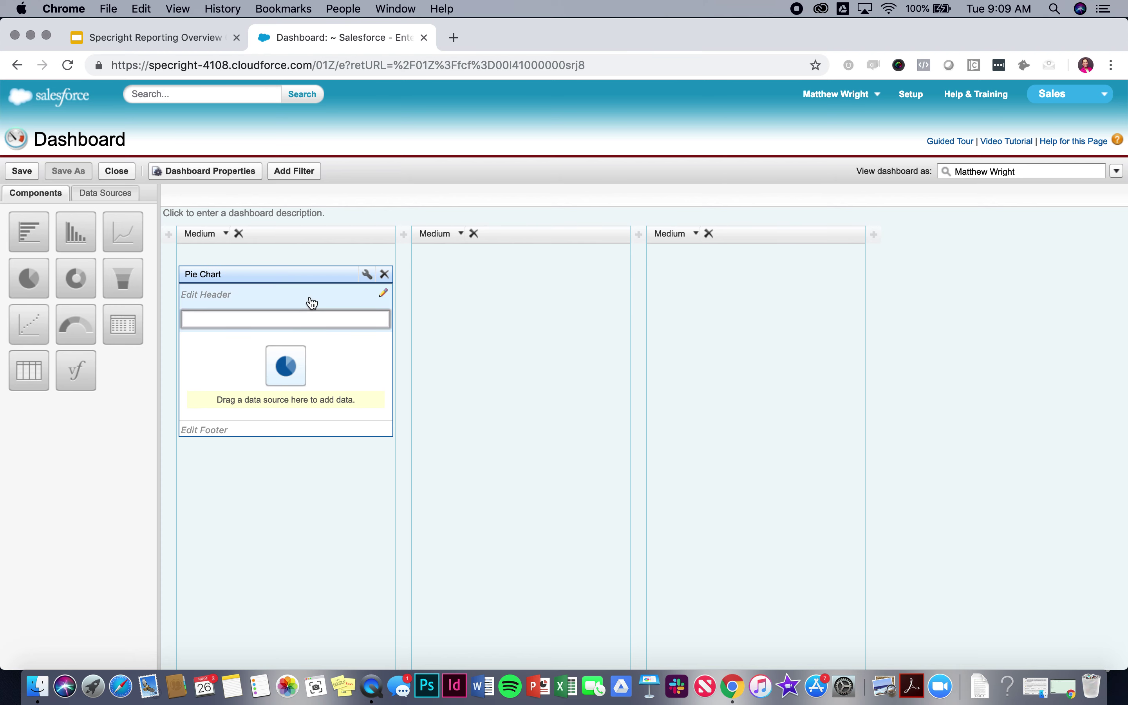
pyautogui.write('Packaging Type ')
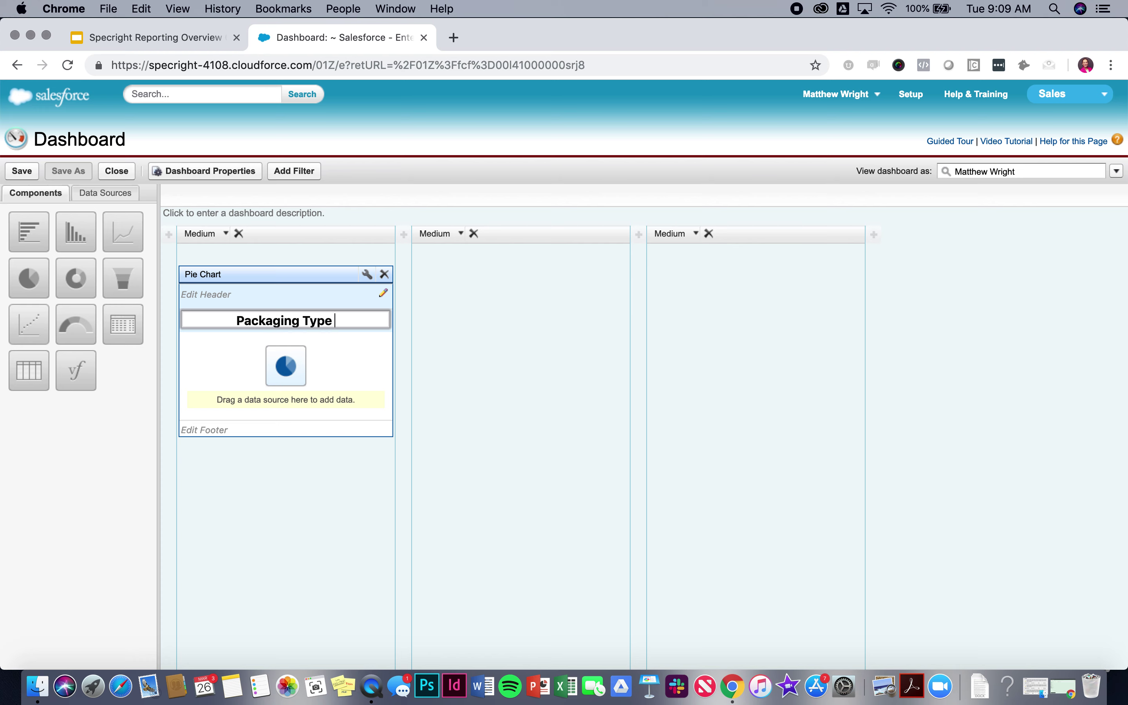
pyautogui.write('Breakdown')
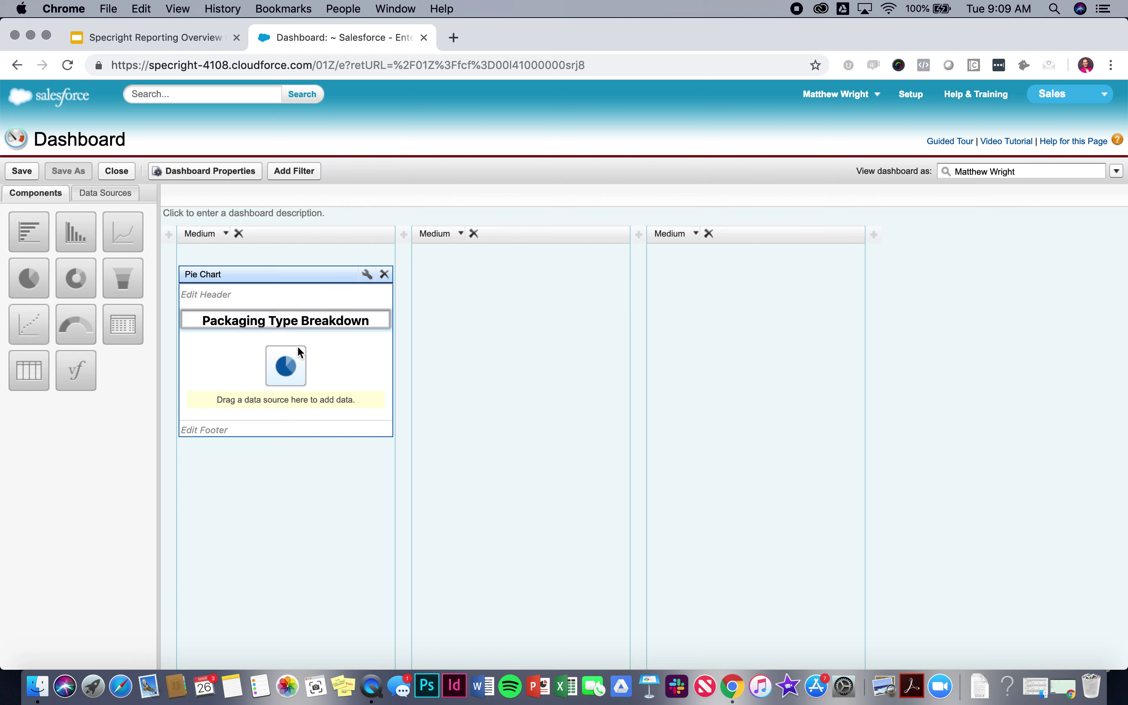
pyautogui.press('Return')
# Step: Find the saved spec report among the data sources by its owner's first name and assign it to the pie chart
pyautogui.click(112, 195)
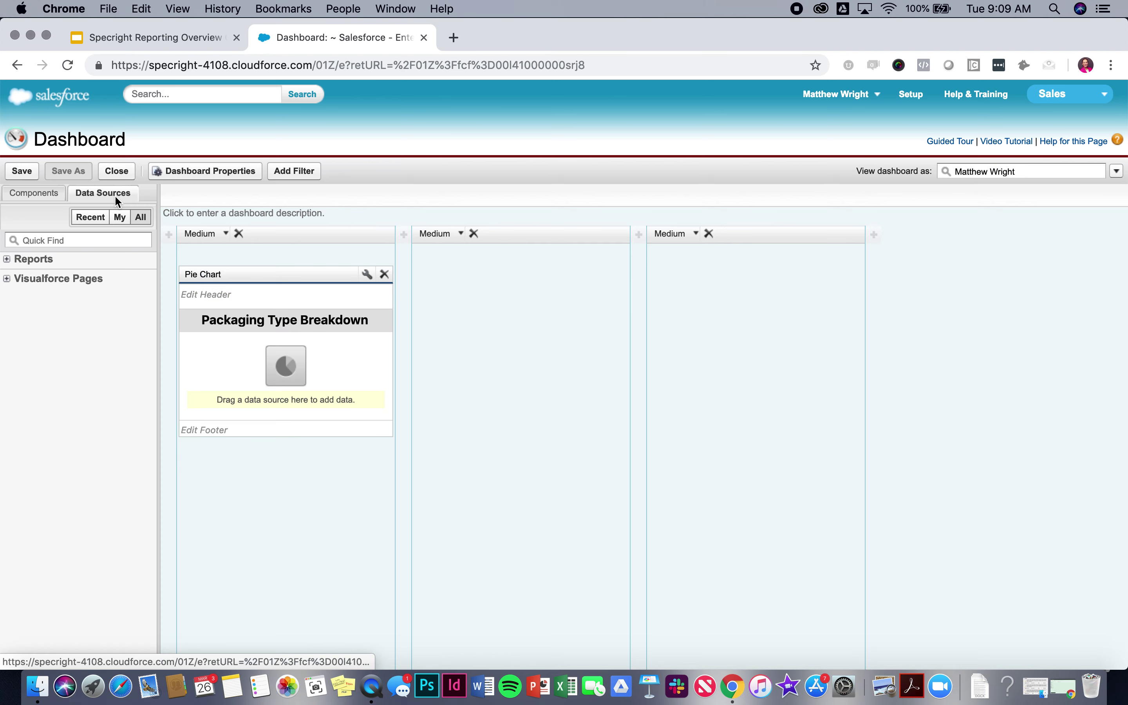
pyautogui.click(71, 235)
pyautogui.click(7, 260)
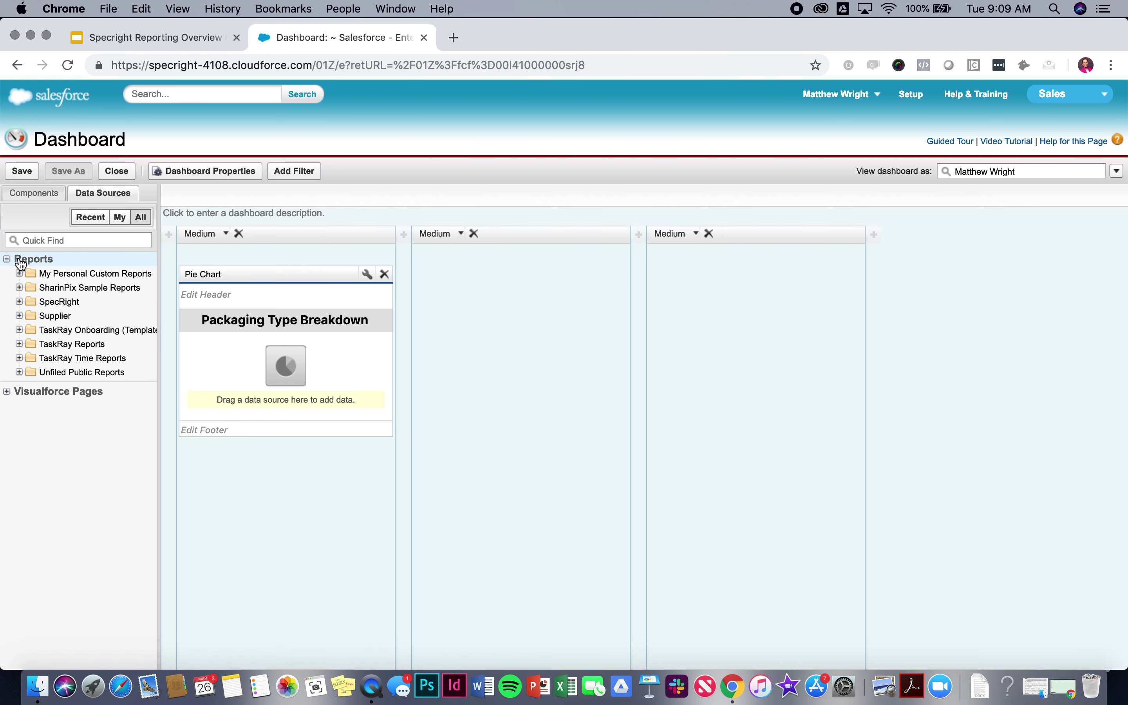
pyautogui.click(43, 240)
pyautogui.write("laura's")
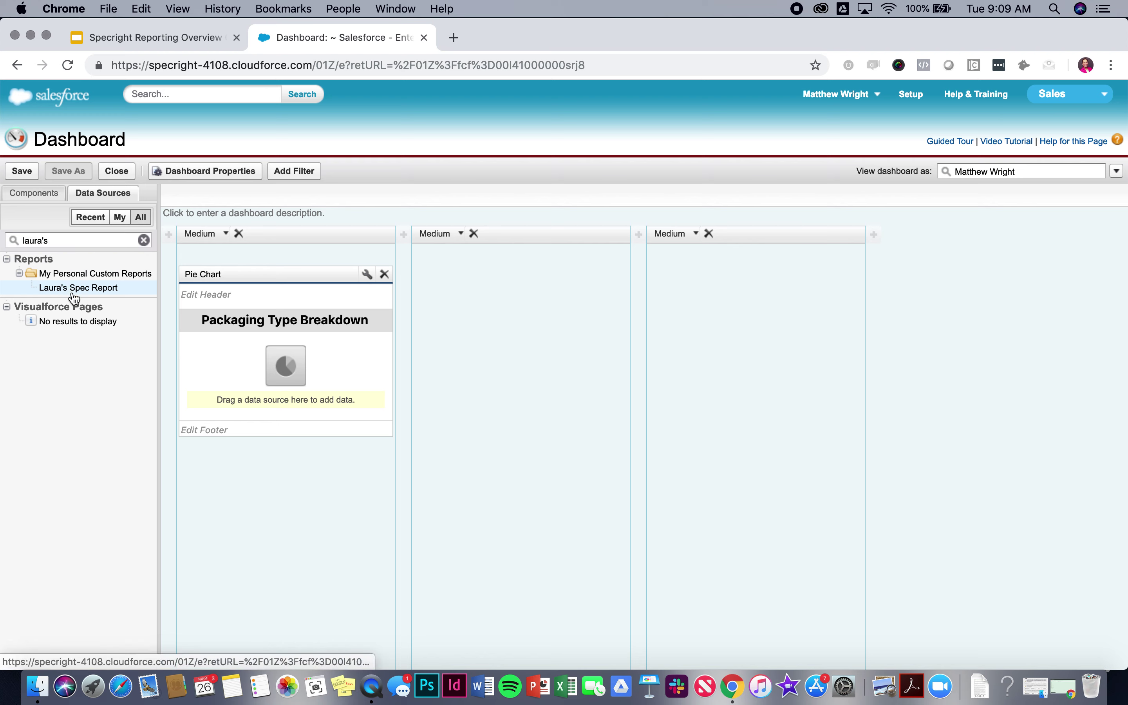
pyautogui.moveTo(70, 294); pyautogui.dragTo(311, 365)
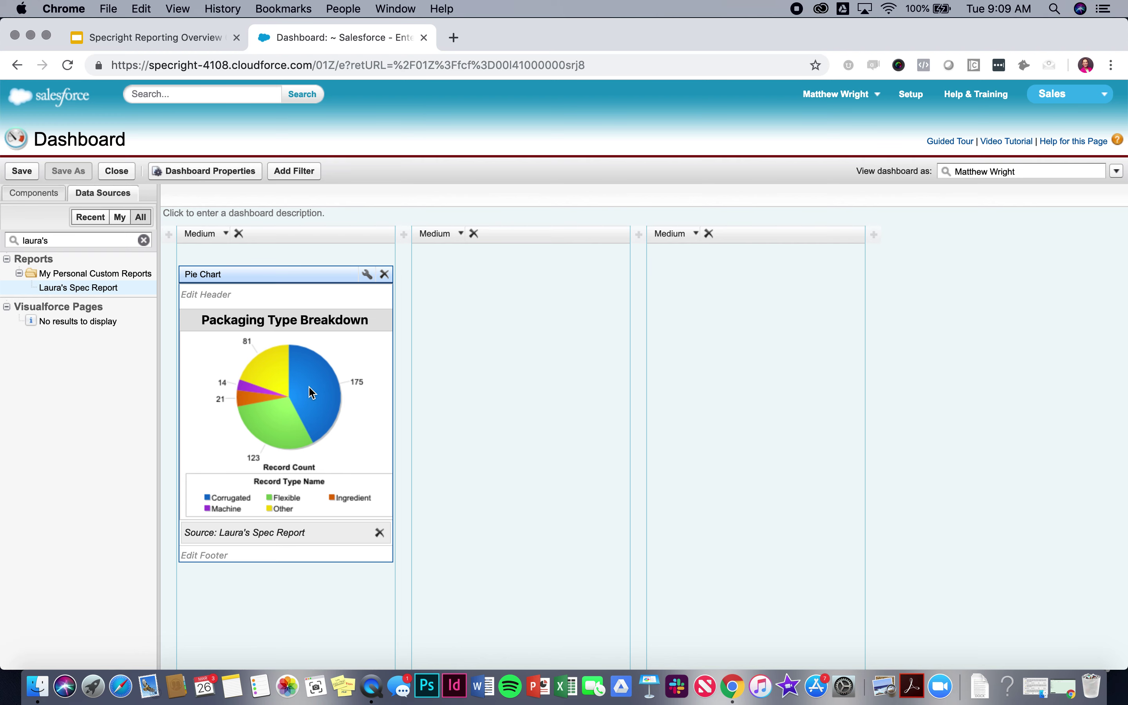
# Step: Turn on Show % in the pie chart's formatting options and apply the change
pyautogui.click(367, 275)
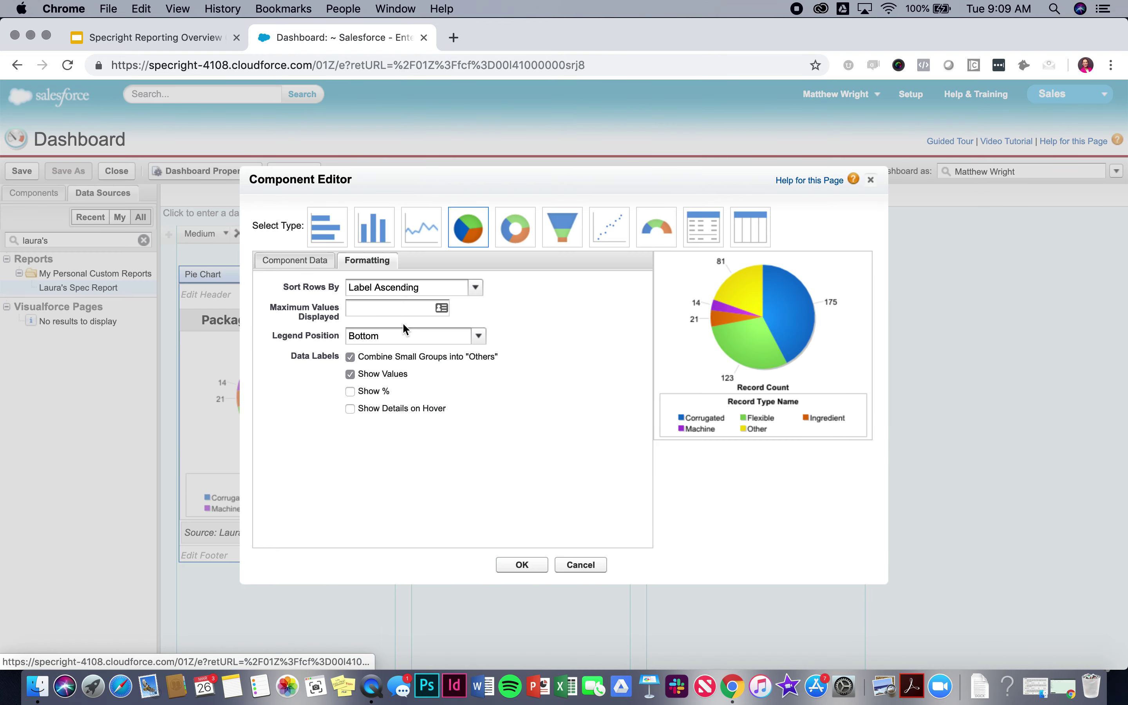
pyautogui.click(358, 389)
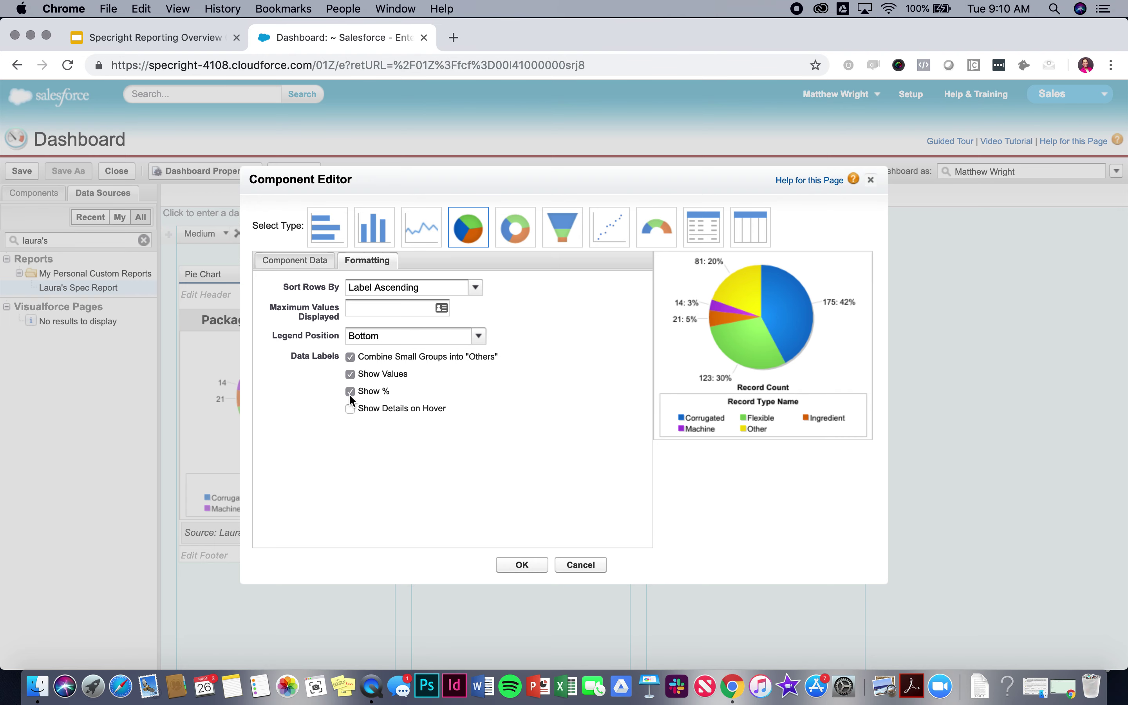
pyautogui.click(521, 565)
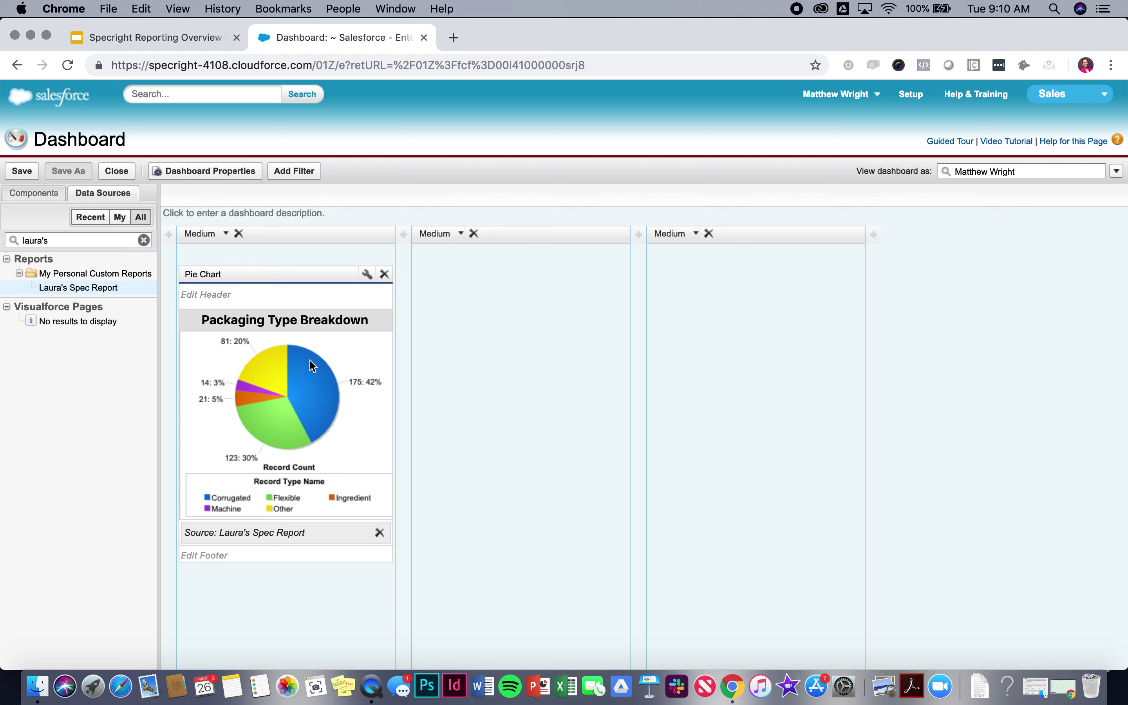
# Step: Save the dashboard to My Personal Dashboards, titled with the owner's first name followed by "Test Dashboard"
pyautogui.click(22, 172)
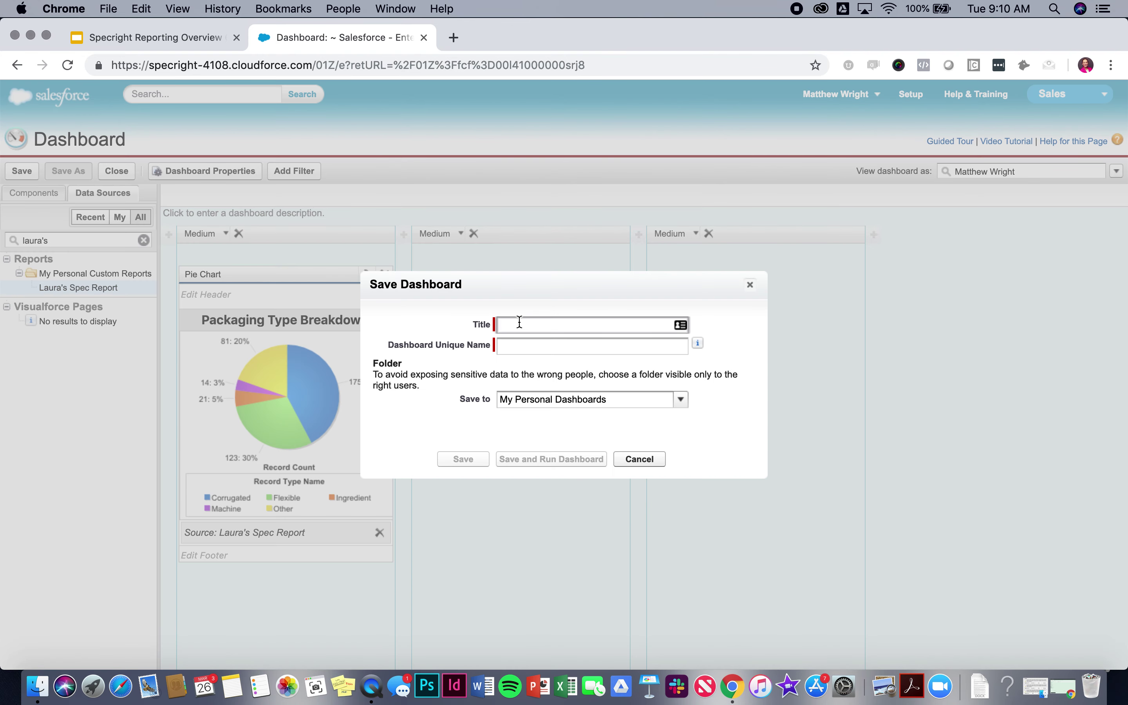
pyautogui.write("Laura's Test Dashboard")
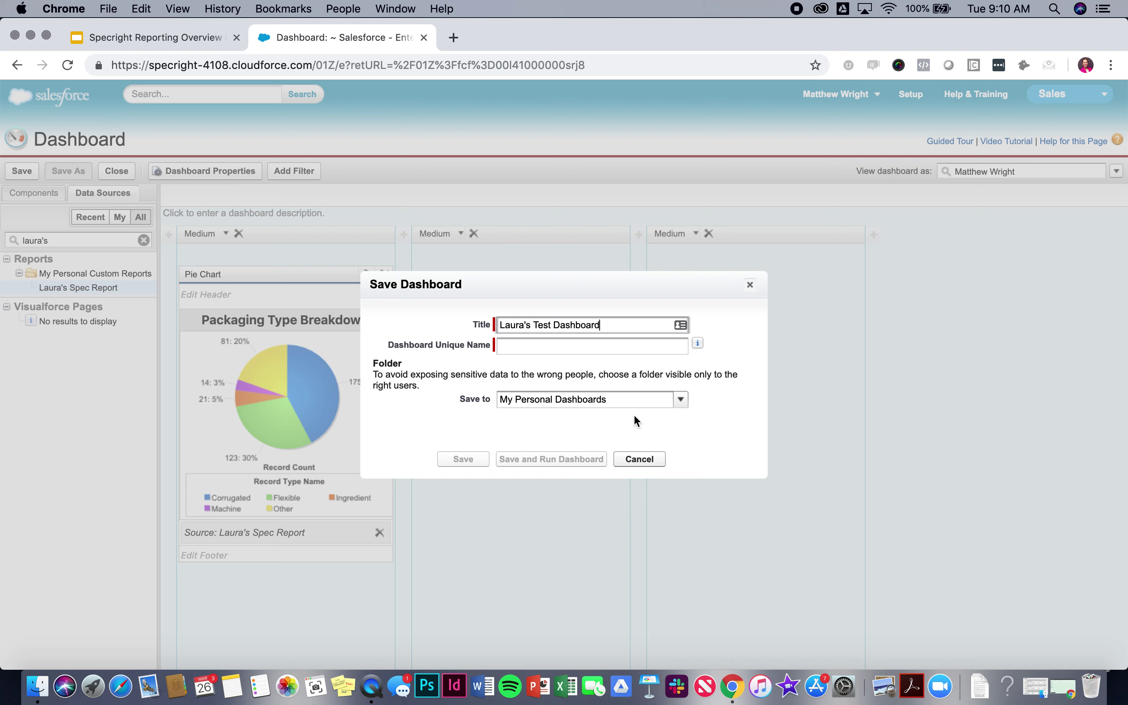
pyautogui.click(452, 419)
pyautogui.click(463, 459)
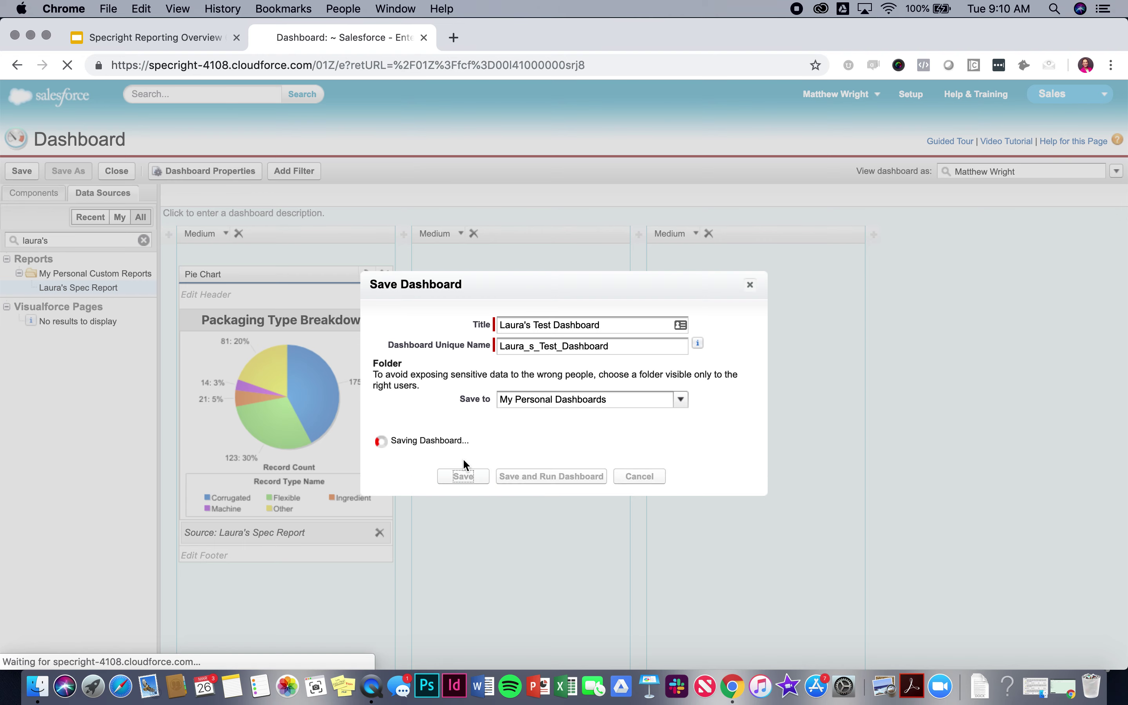
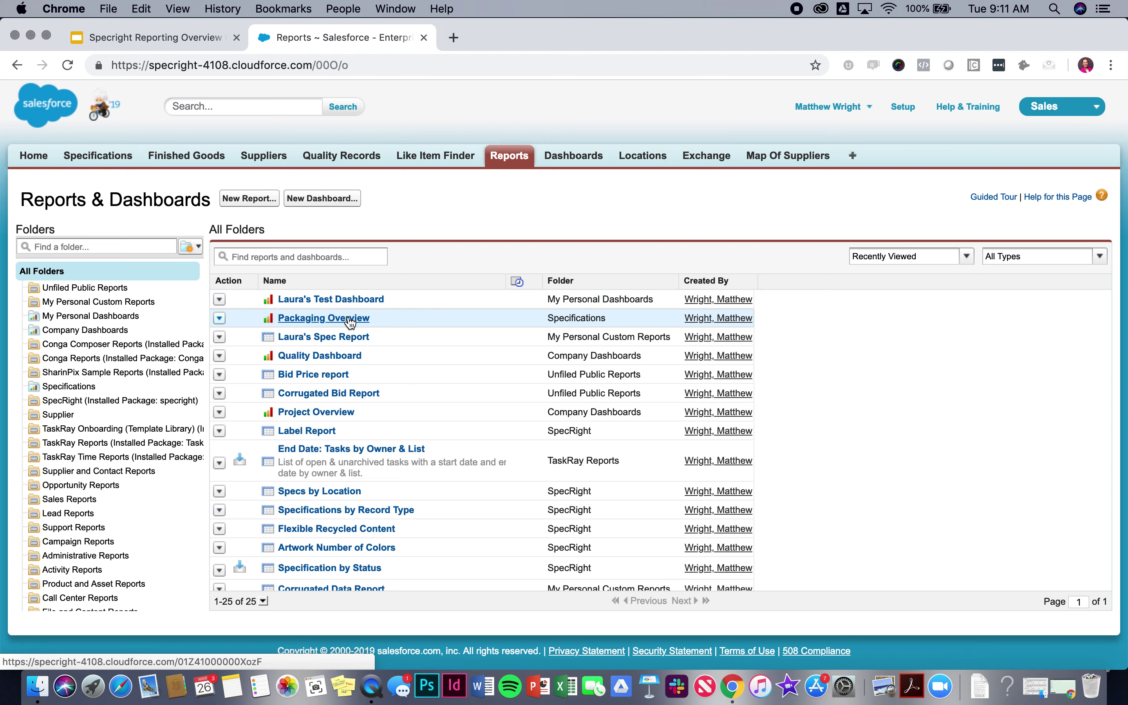
# Step: View the Packaging Overview dashboard, return to its dashboard list, and search the Specifications folder by the report owner's first name
pyautogui.click(350, 322)
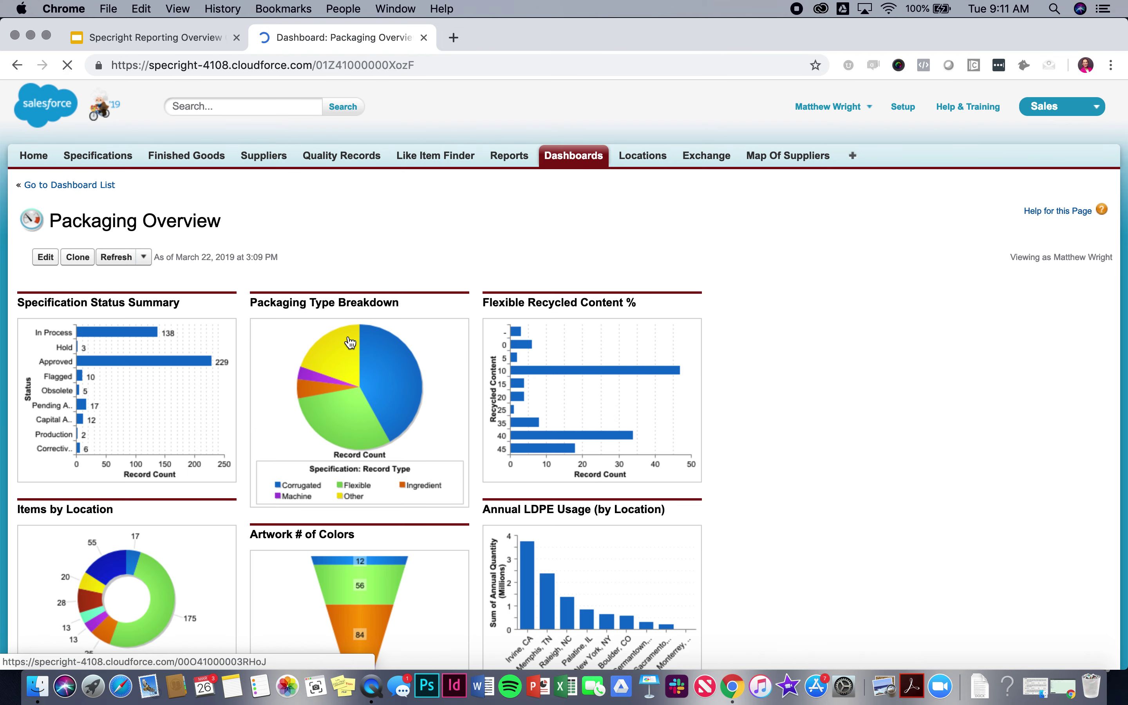
pyautogui.click(32, 184)
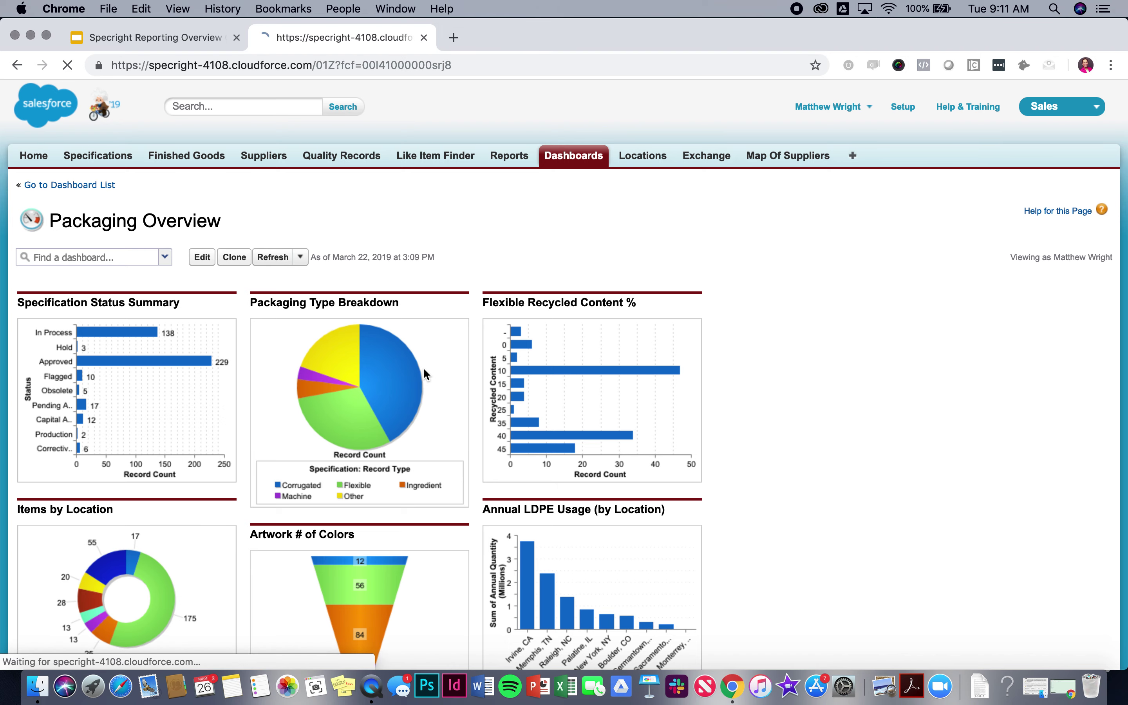
pyautogui.click(297, 257)
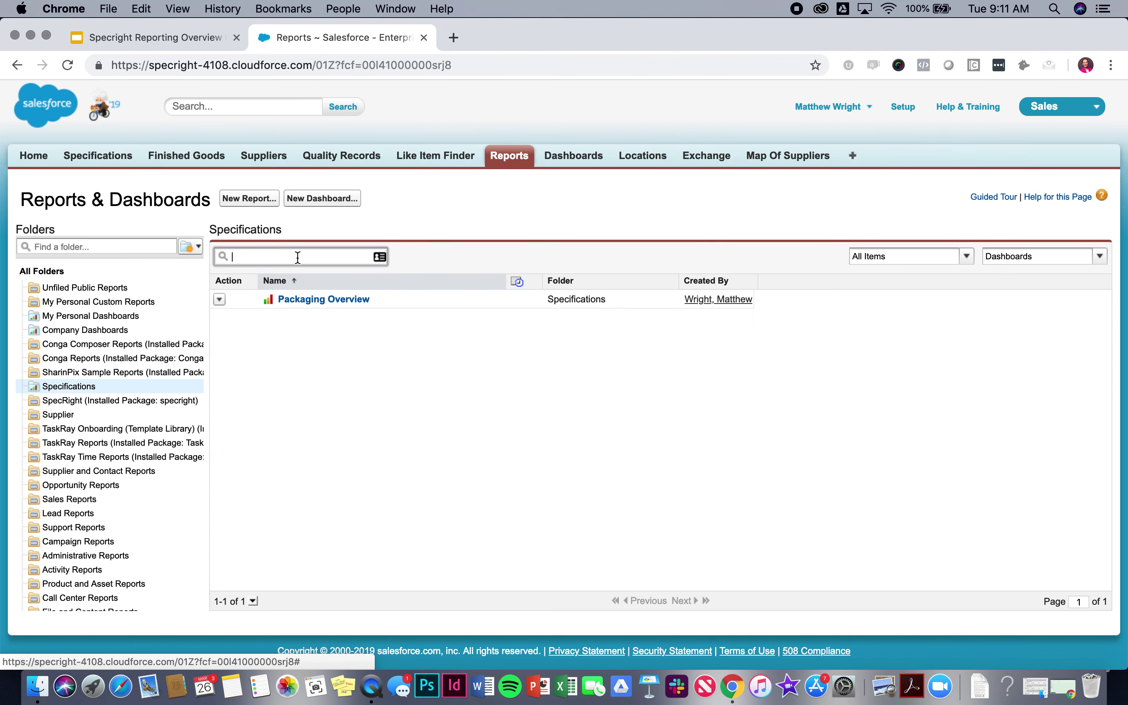
pyautogui.click(128, 247)
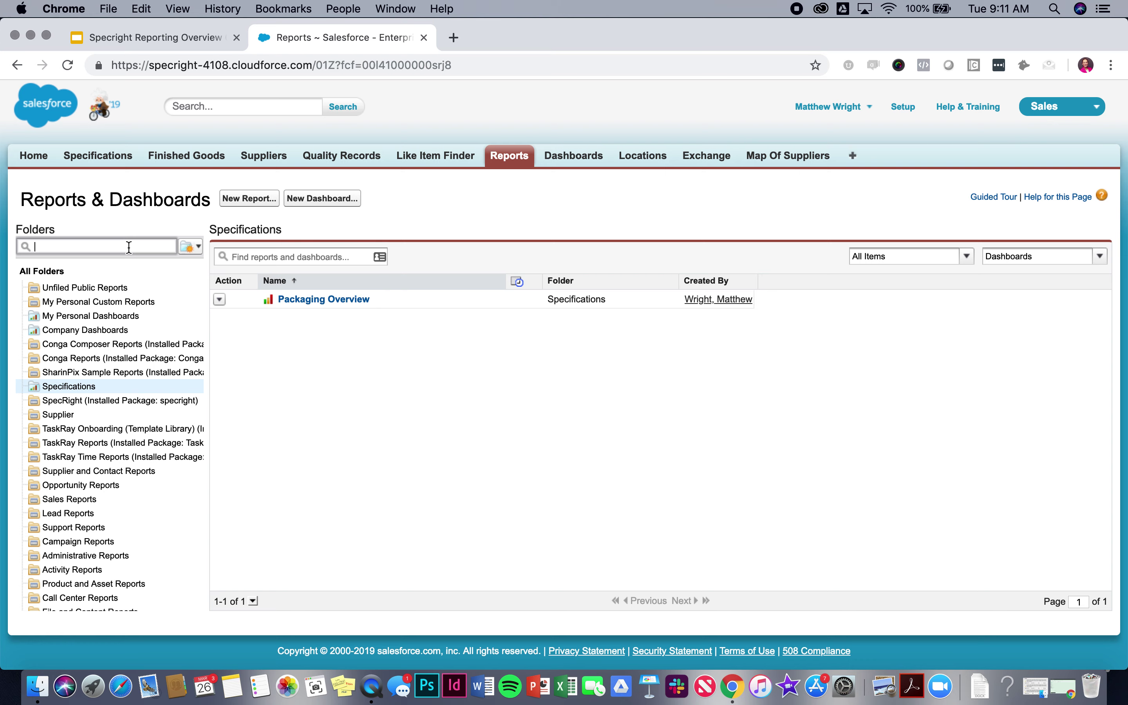
pyautogui.click(281, 256)
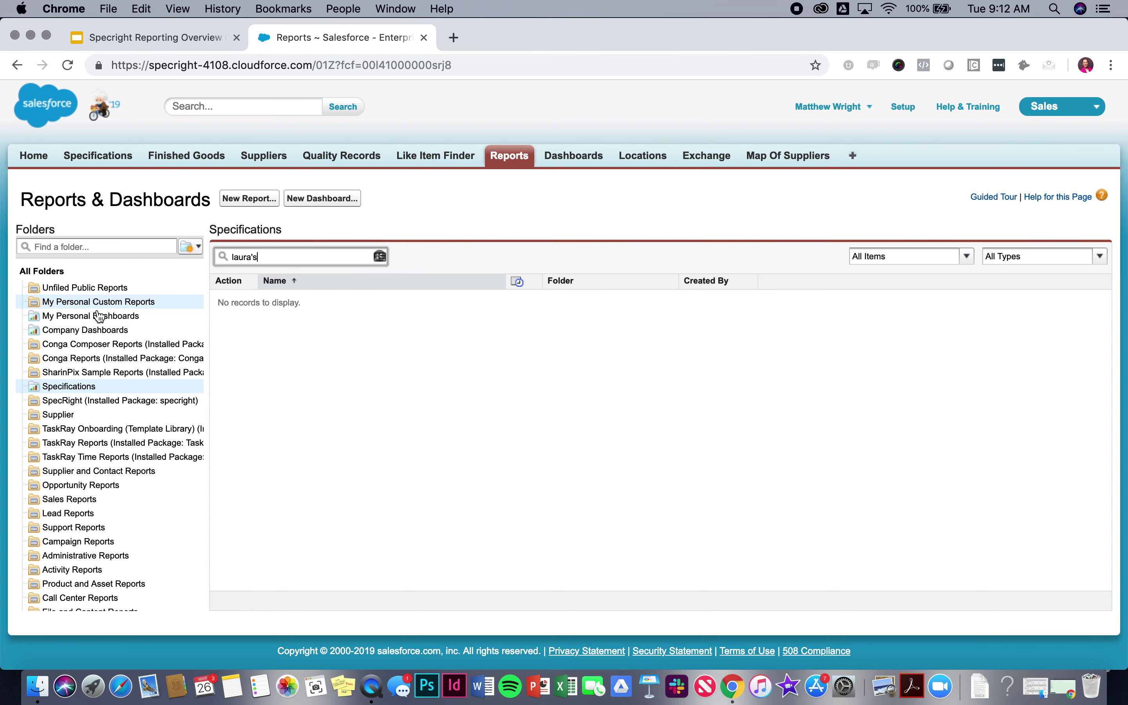
# Step: Check the Unfiled Public Reports folder, return to All Folders, and open the saved spec report
pyautogui.click(100, 287)
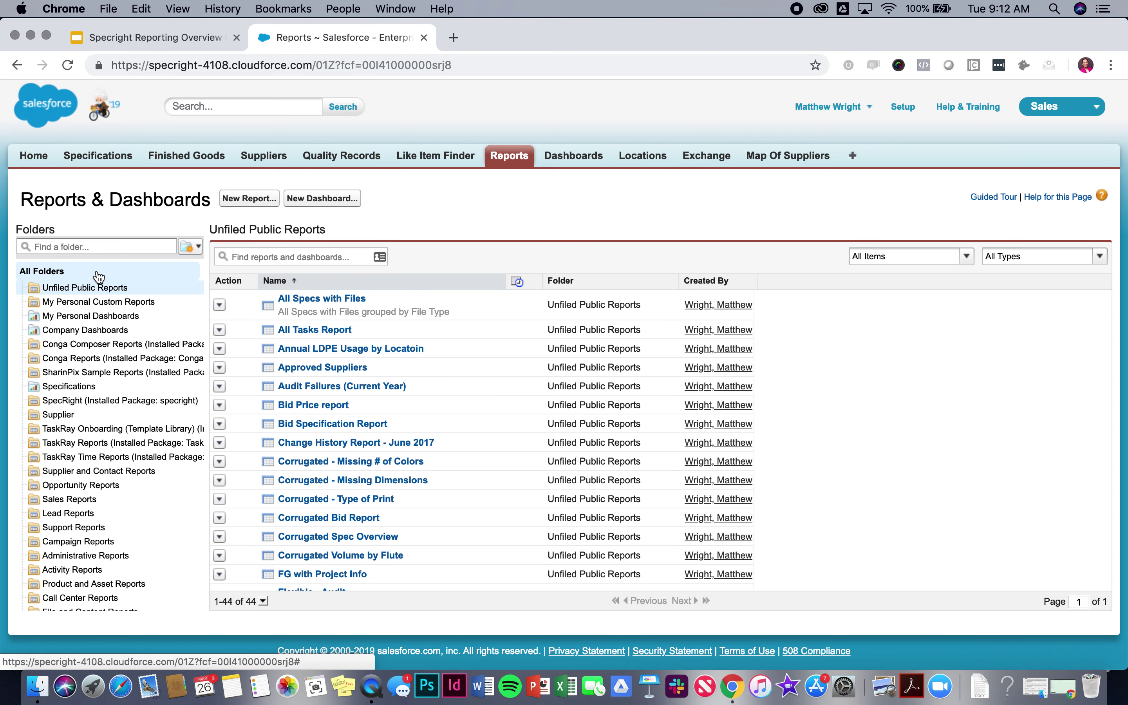
pyautogui.click(99, 273)
pyautogui.click(317, 340)
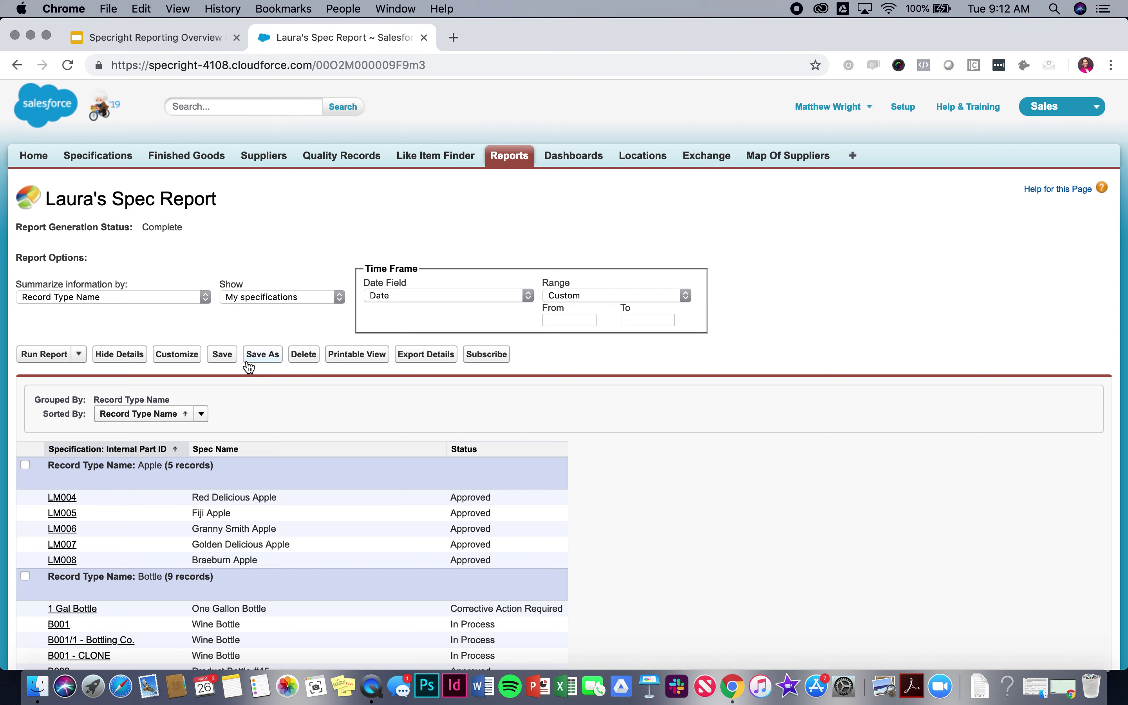
# Step: Save a copy of the report to My Personal Custom Reports, named with the owner's first name followed by "Spec Report by Approval Status", and return to it
pyautogui.click(248, 362)
pyautogui.click(238, 300)
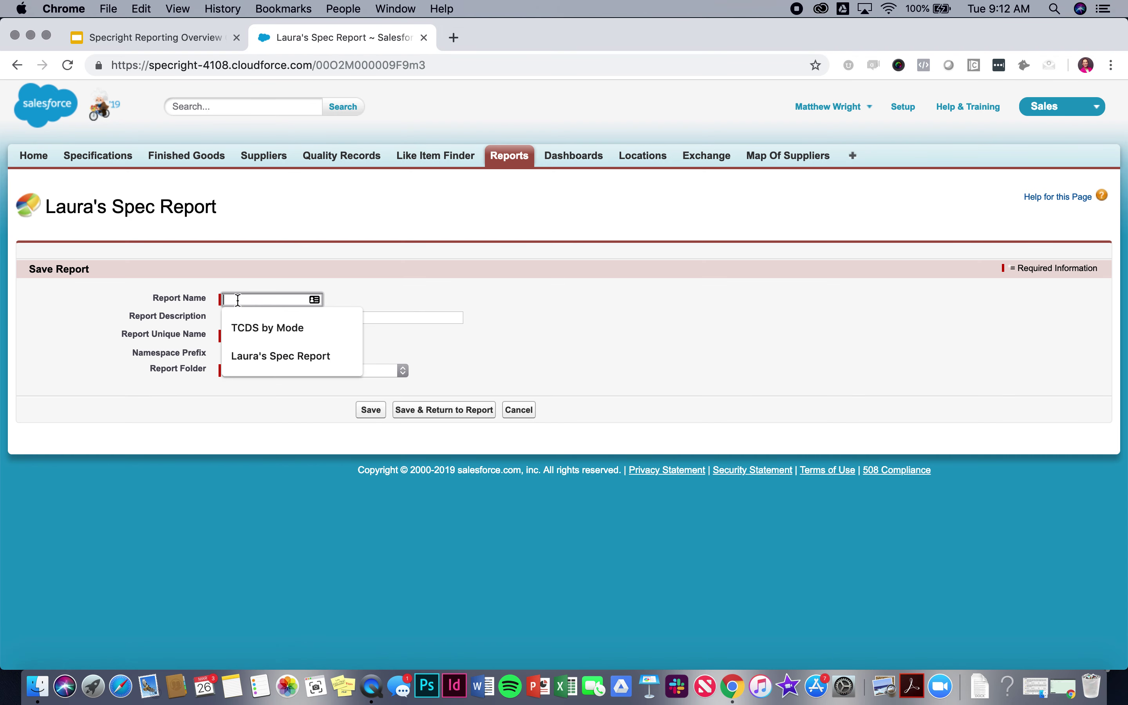
pyautogui.write("Laura's")
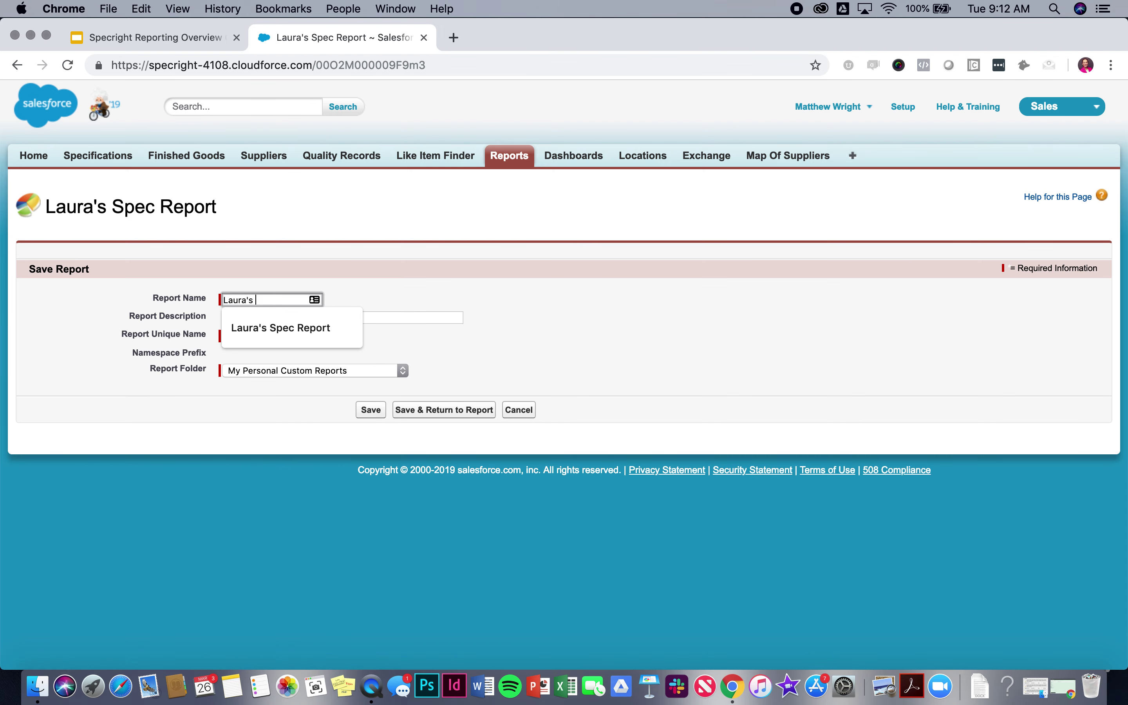
pyautogui.write(' Specr Repo')
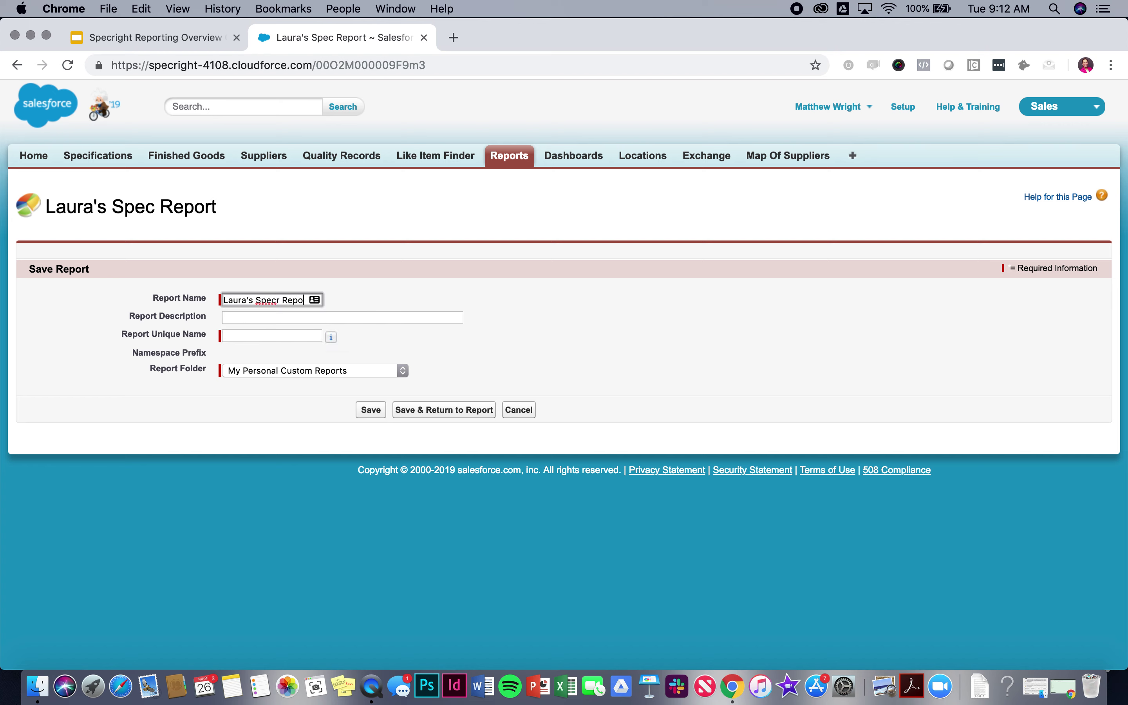
pyautogui.write('rt by Approval Sta')
pyautogui.press('super+a')
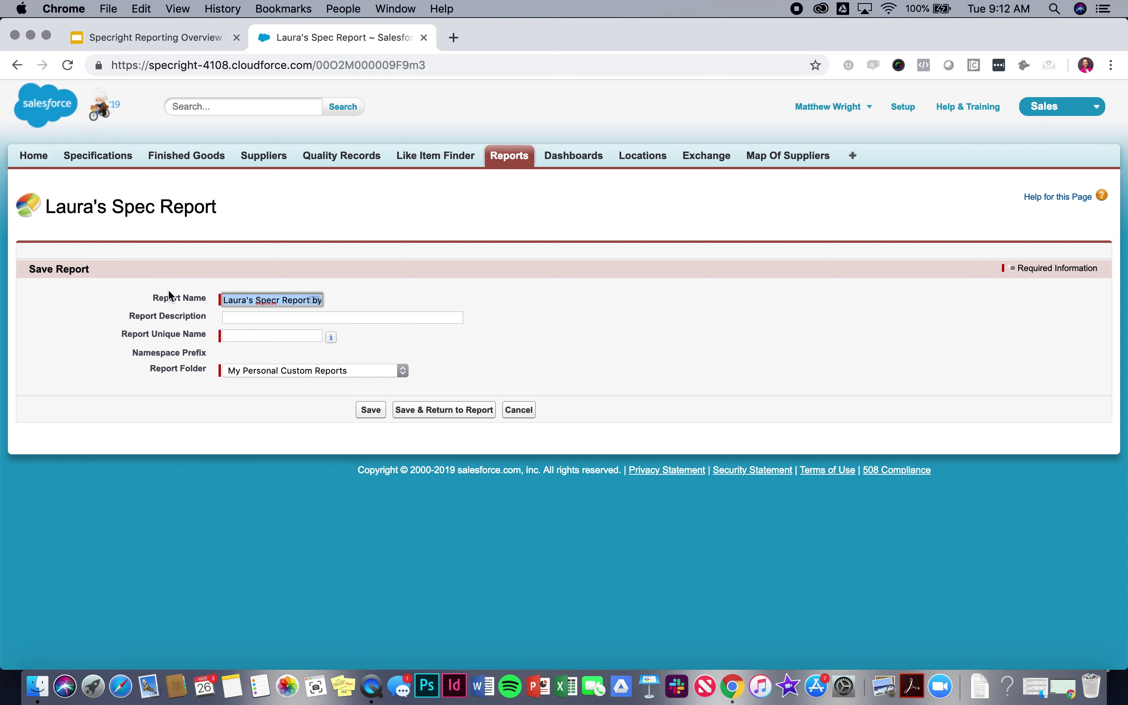
pyautogui.doubleClick(258, 298)
pyautogui.write('Spec')
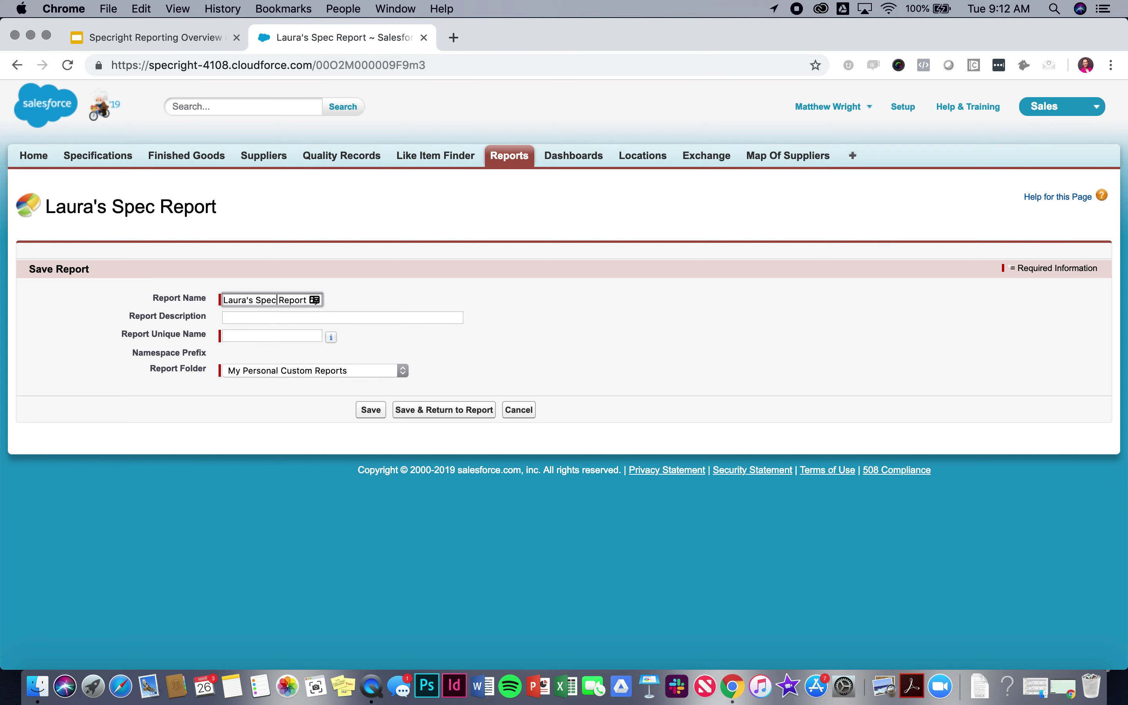
pyautogui.click(280, 422)
pyautogui.click(422, 417)
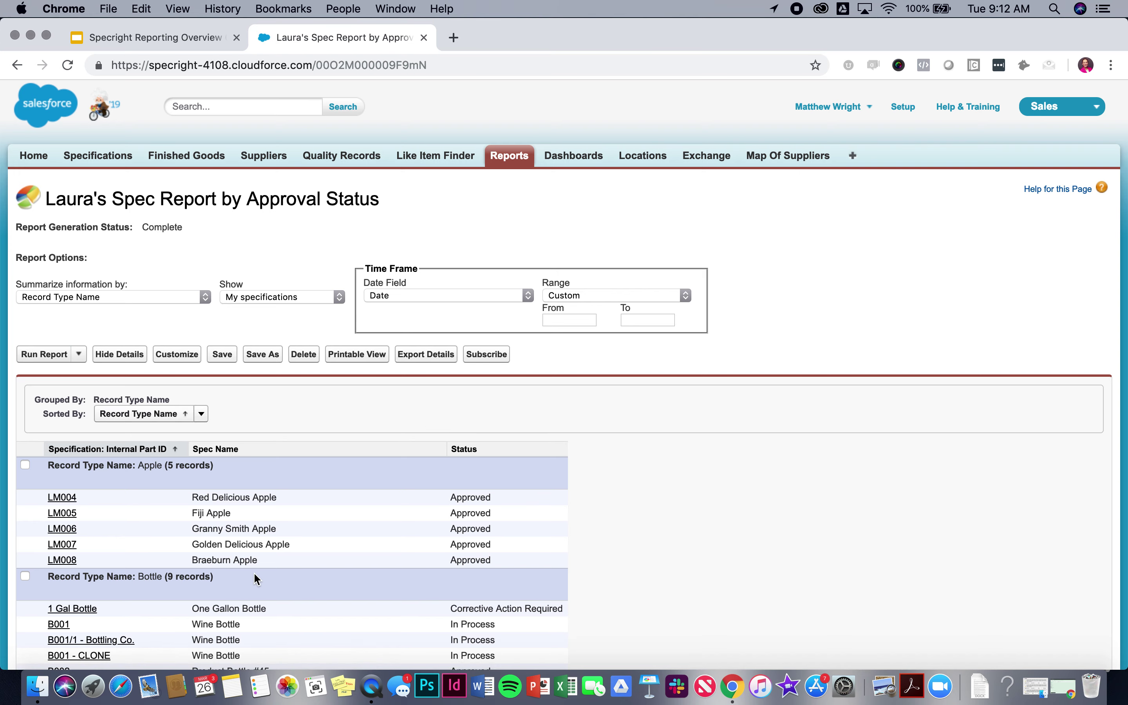
# Step: Customize the copied report and remove its Record Type Name grouping
pyautogui.click(177, 354)
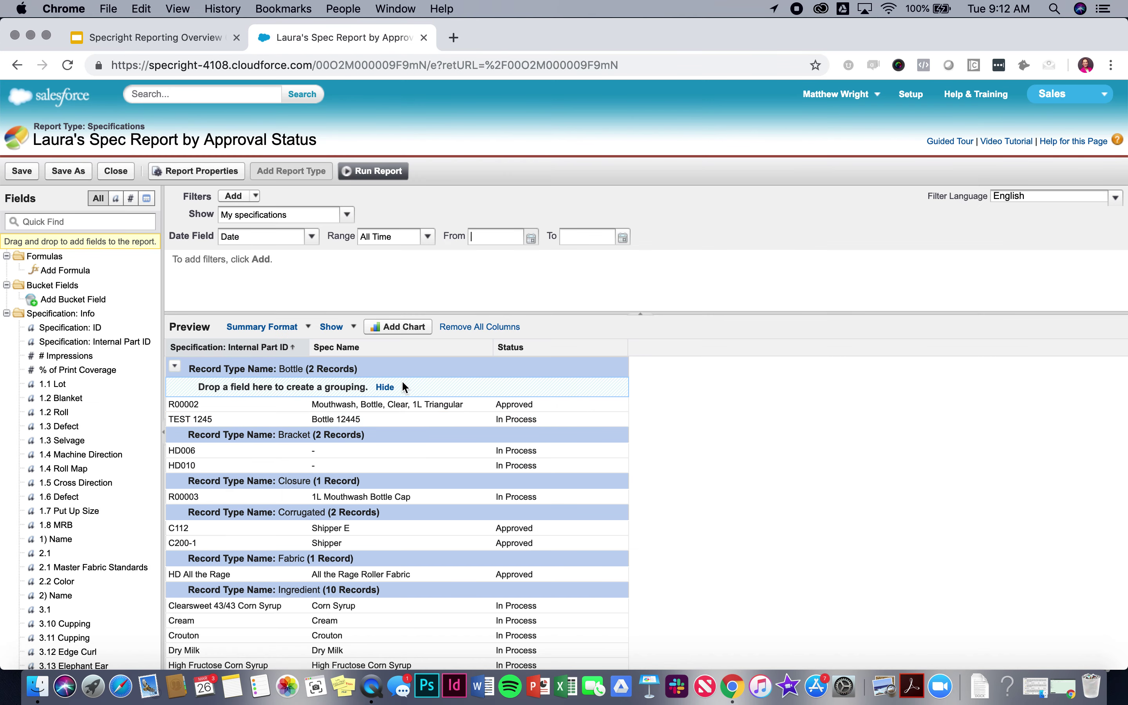
pyautogui.click(176, 368)
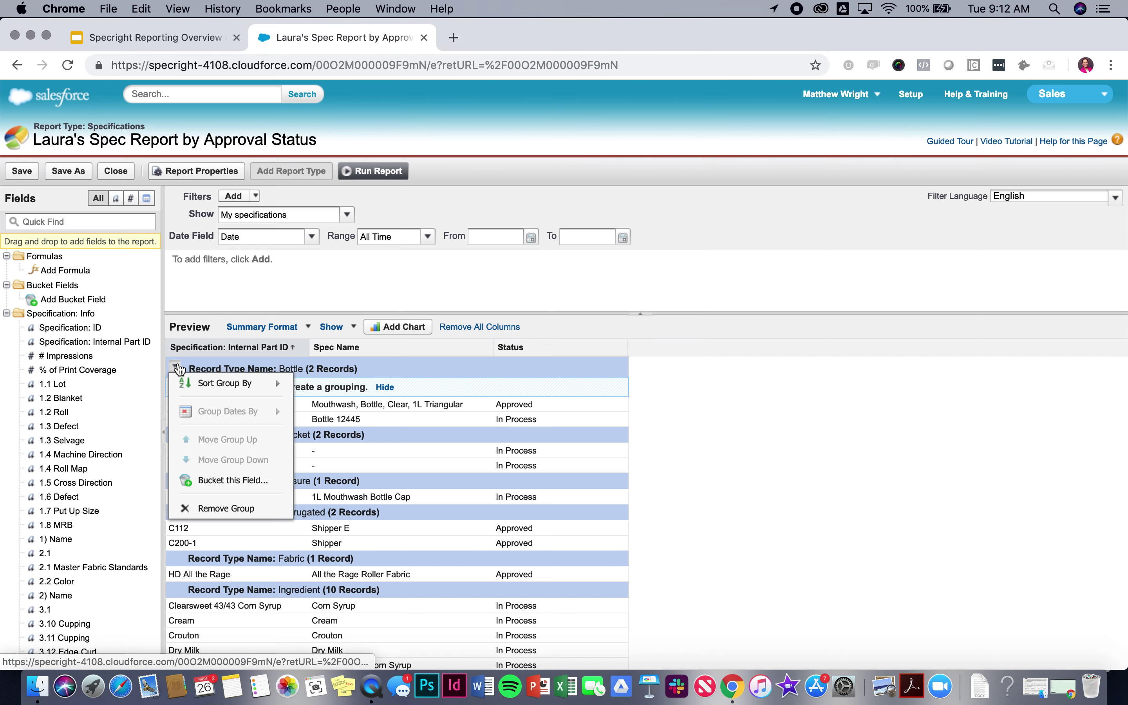
pyautogui.click(200, 508)
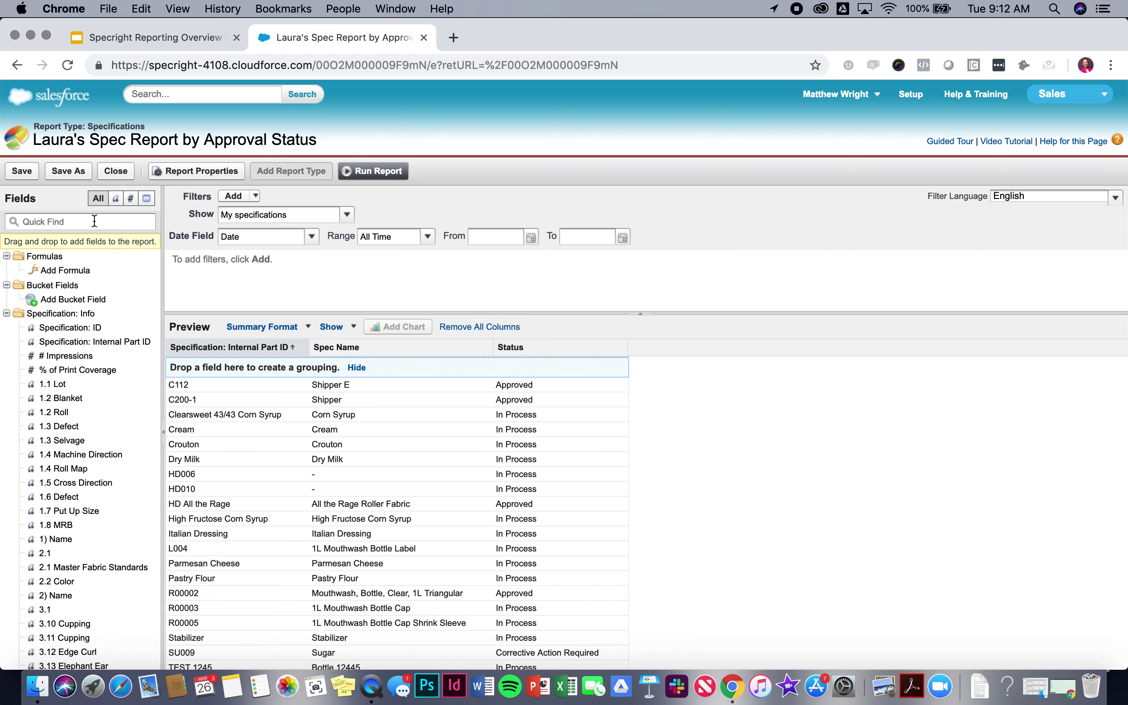
# Step: Add Record Type Name as a column and group the report by Status
pyautogui.click(93, 219)
pyautogui.write('record')
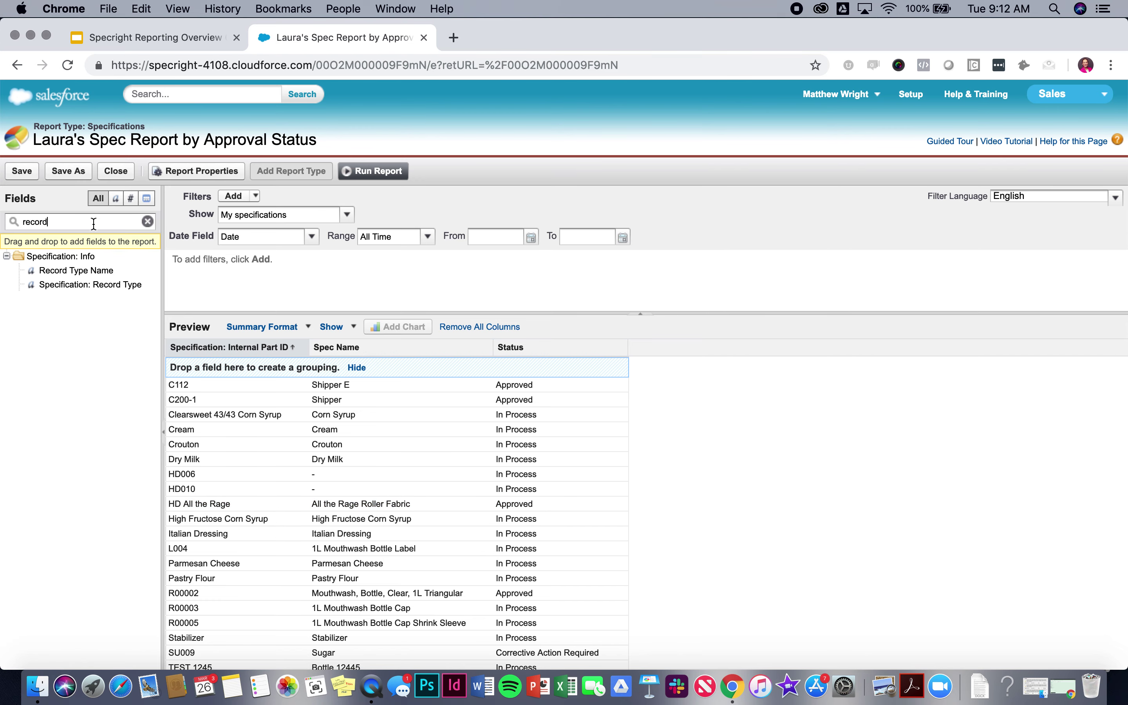
pyautogui.doubleClick(111, 273)
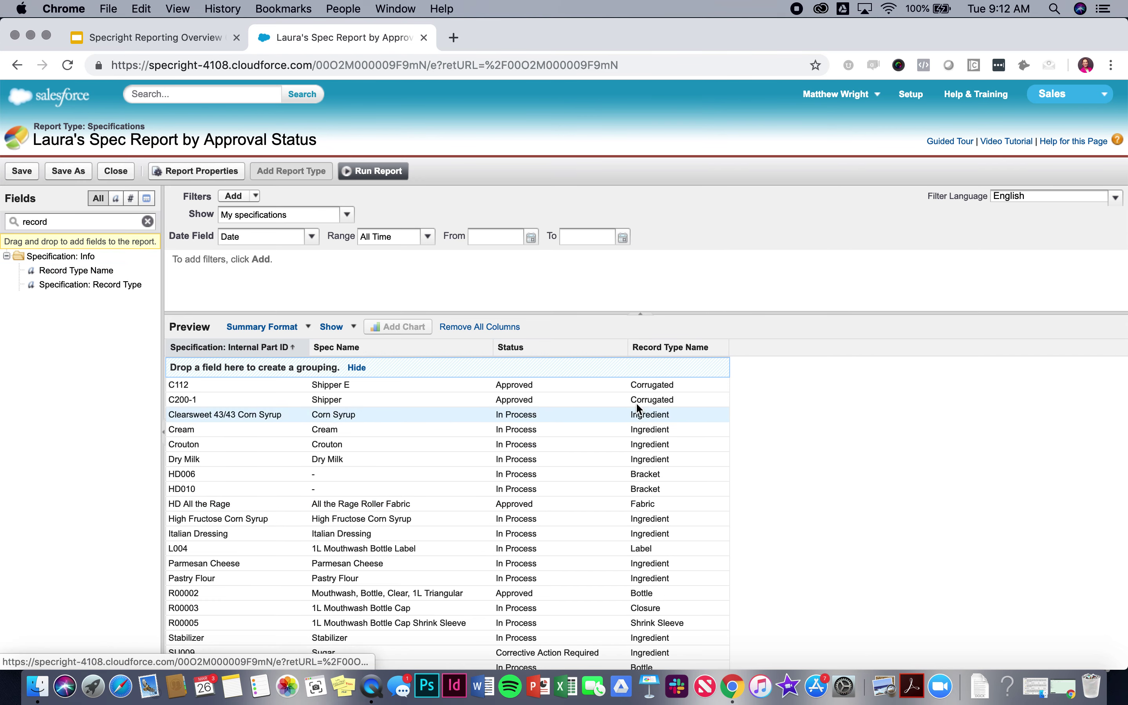
pyautogui.click(621, 351)
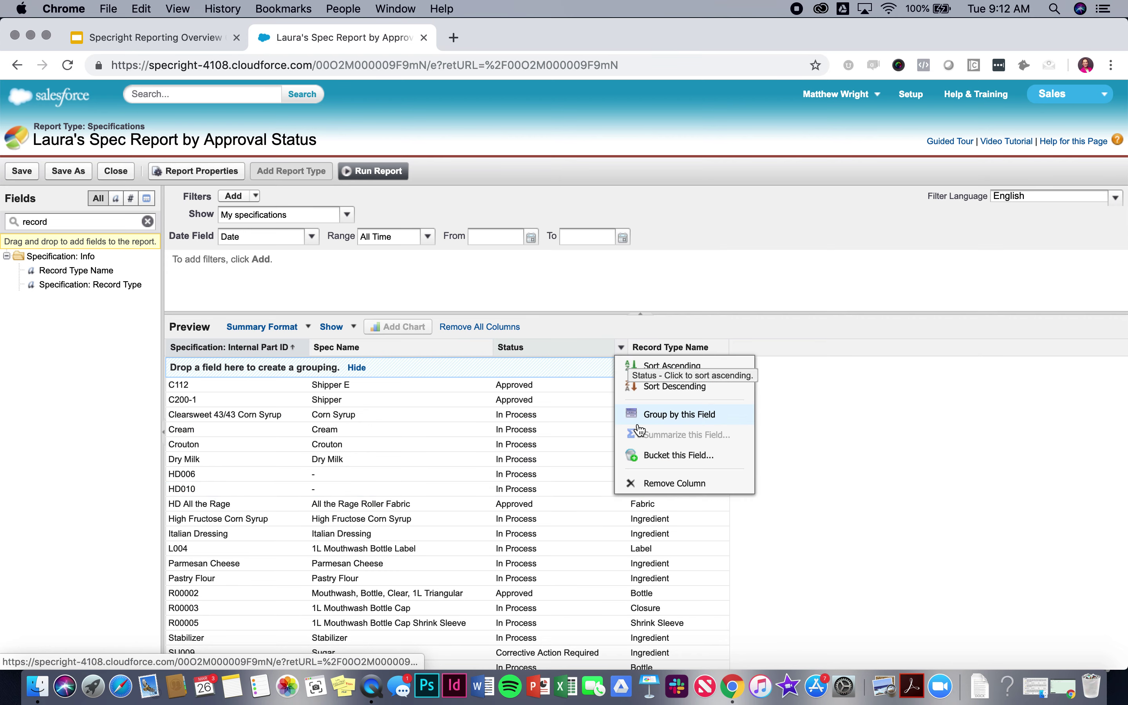
pyautogui.click(640, 414)
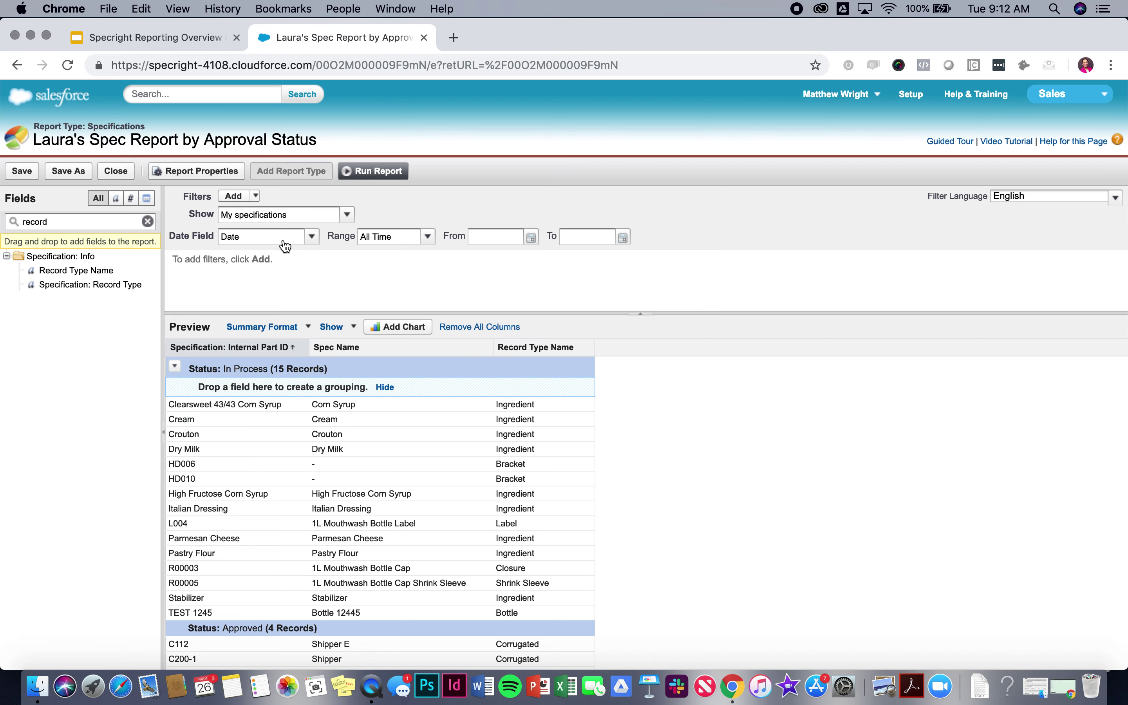
# Step: Save the regrouped report, run it and look over its records
pyautogui.click(21, 172)
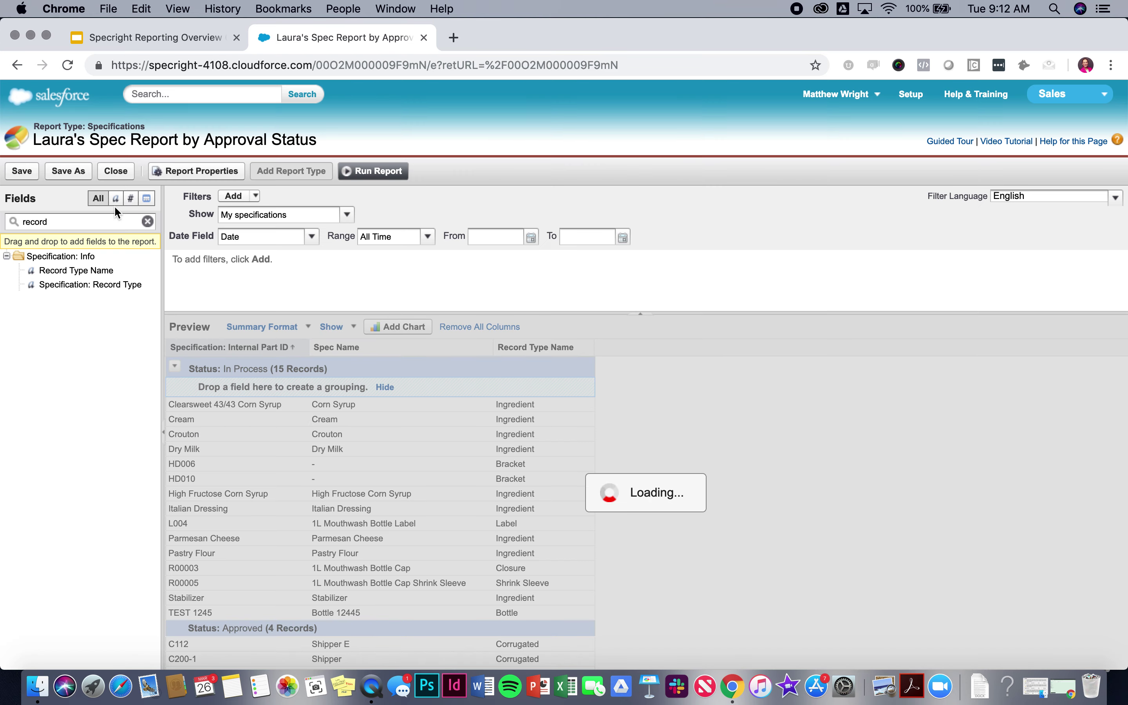
pyautogui.click(373, 170)
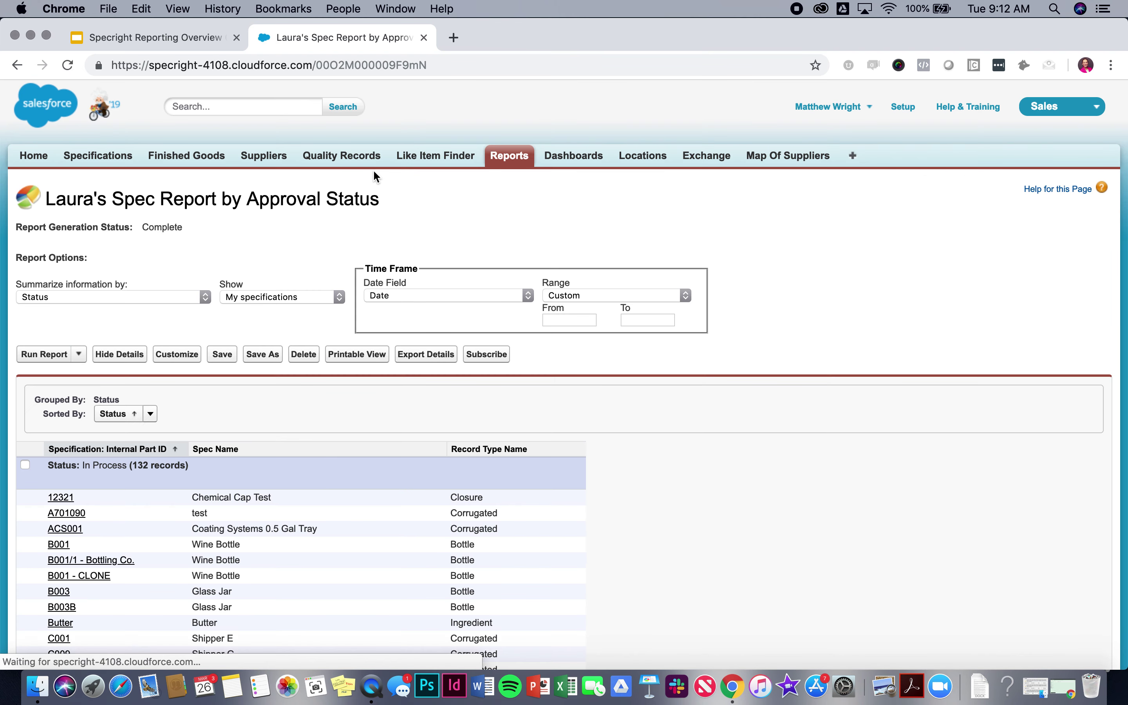
pyautogui.scroll(-3, 366, 304)
pyautogui.scroll(3, 162, 292)
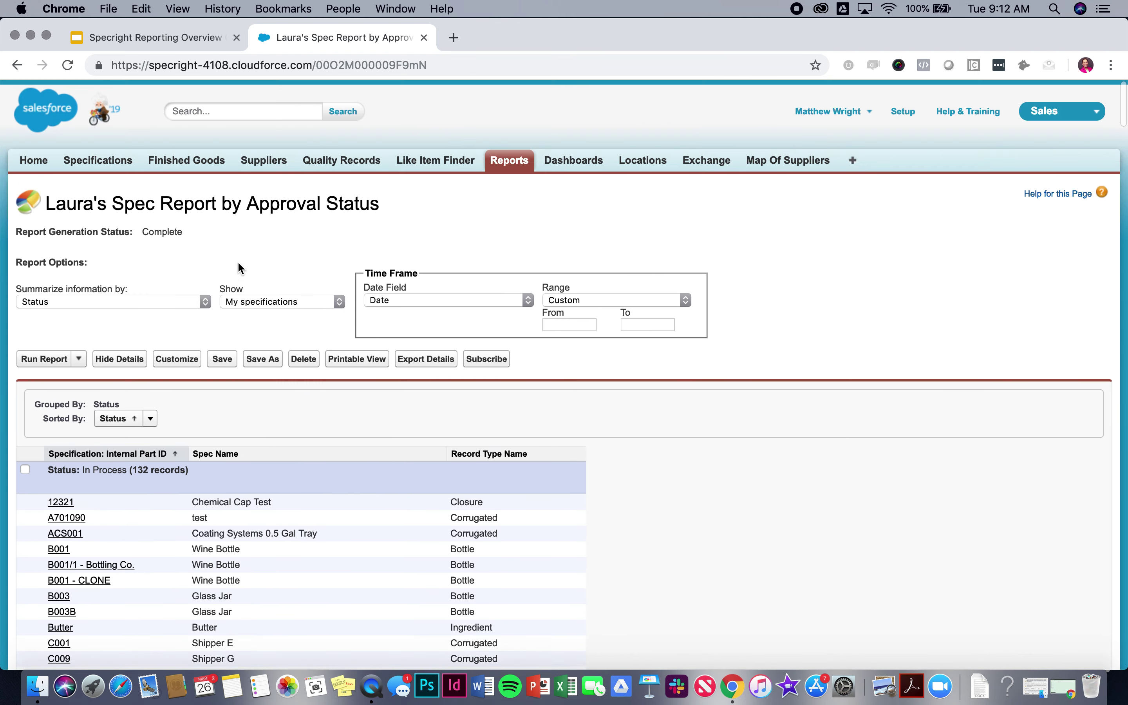
# Step: Go to the dashboard list, search the Specifications folder by the report owner's first name, and switch to All Folders
pyautogui.click(566, 160)
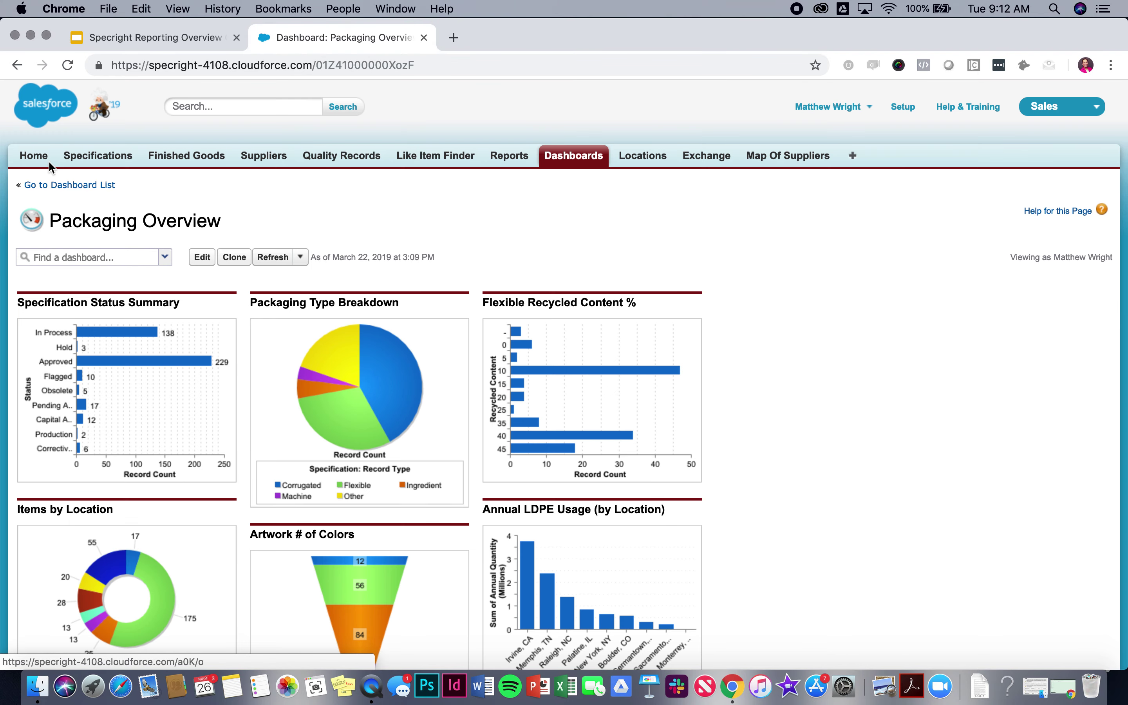
pyautogui.click(26, 186)
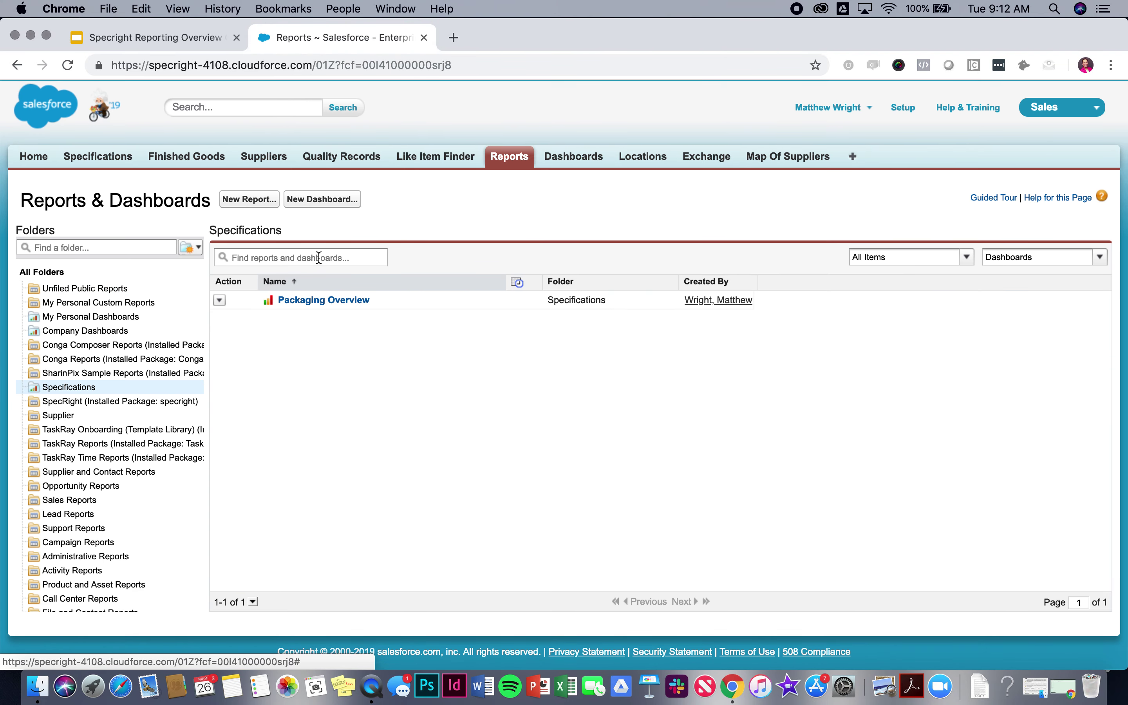
pyautogui.click(309, 258)
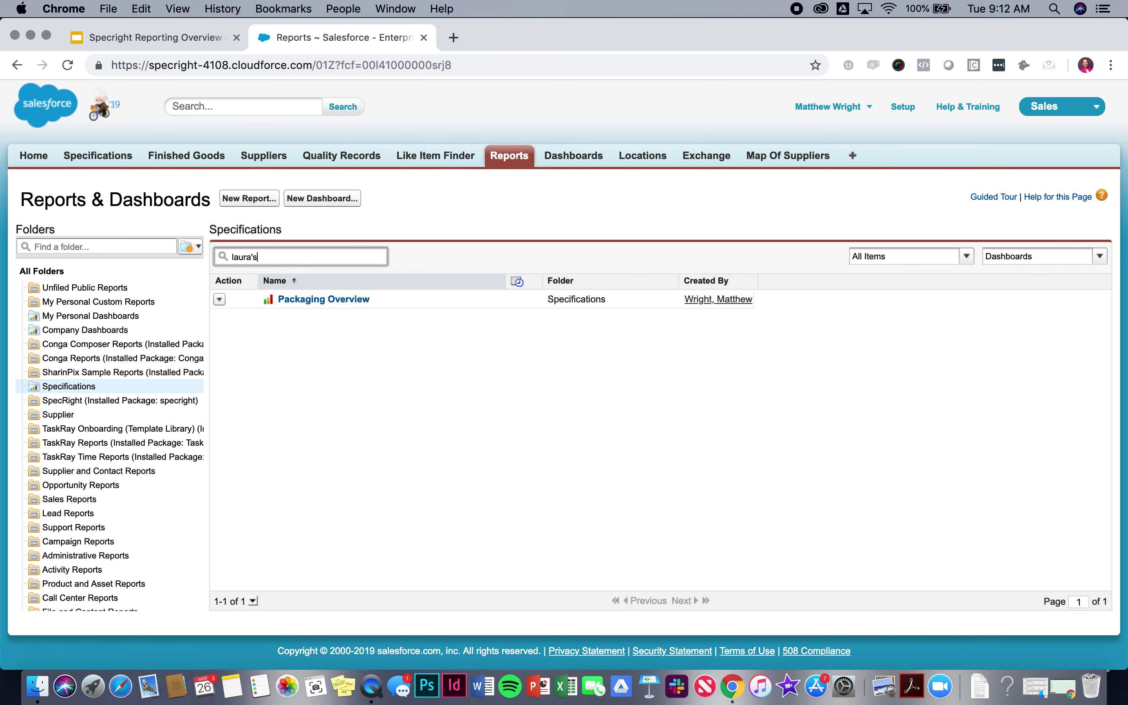
pyautogui.click(161, 274)
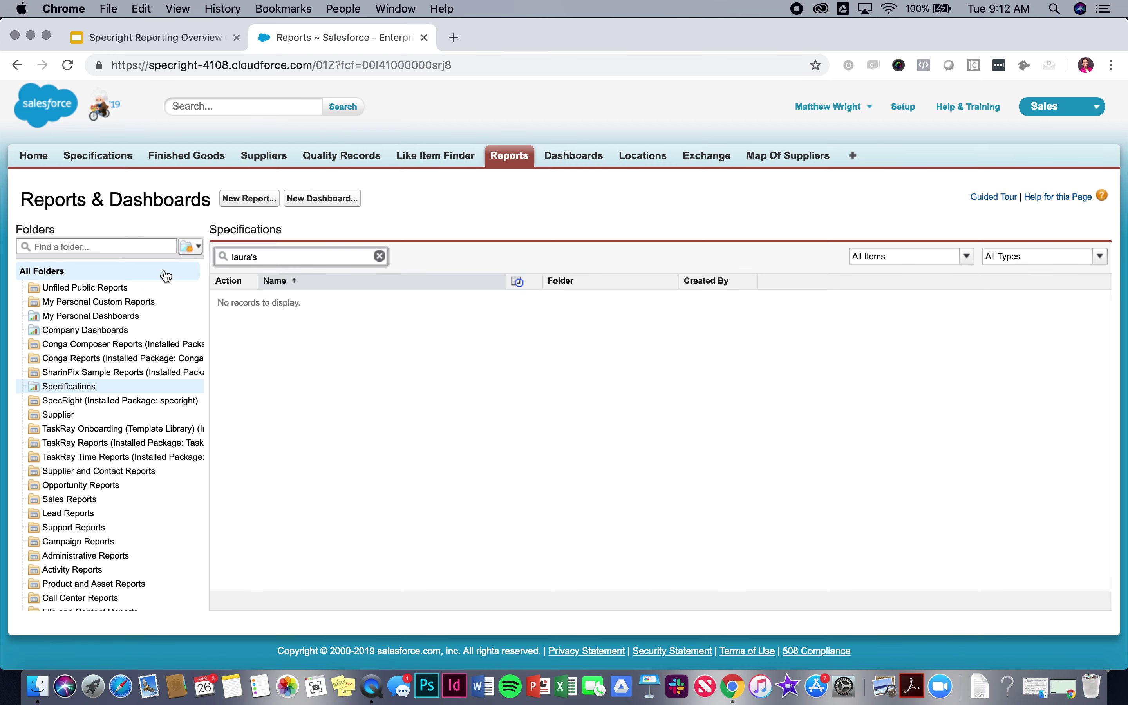
pyautogui.click(321, 252)
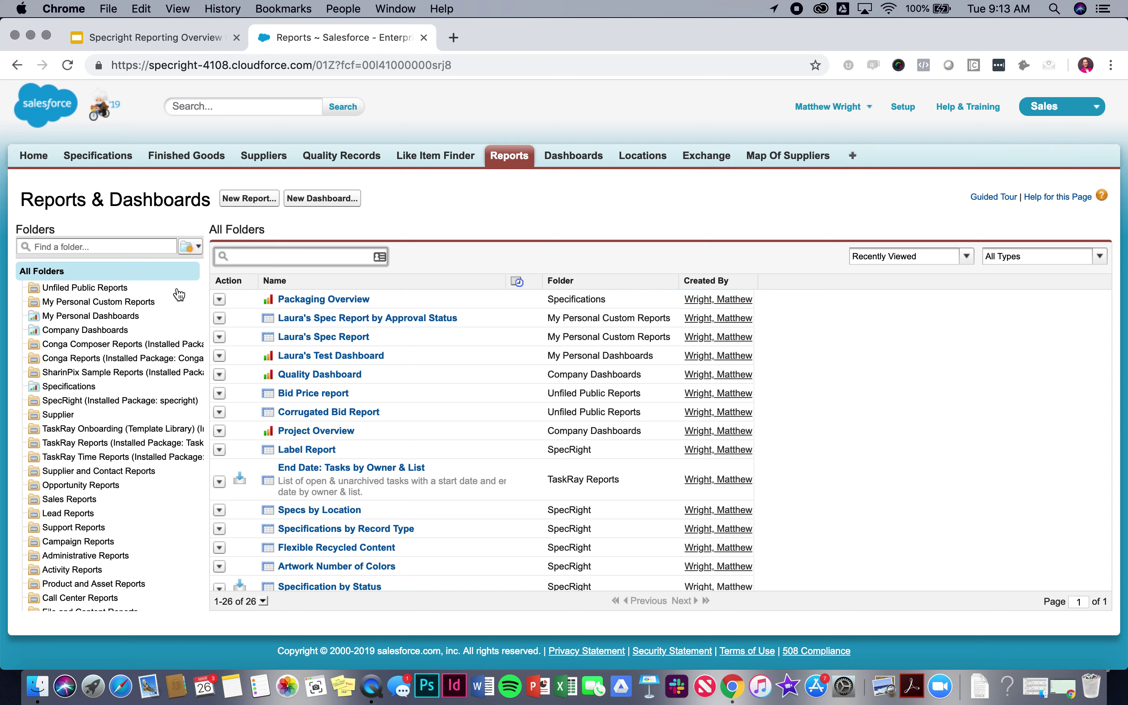
# Step: Check the report folders, return to All Folders, and open the saved Test Dashboard
pyautogui.click(73, 287)
pyautogui.click(75, 302)
pyautogui.click(74, 275)
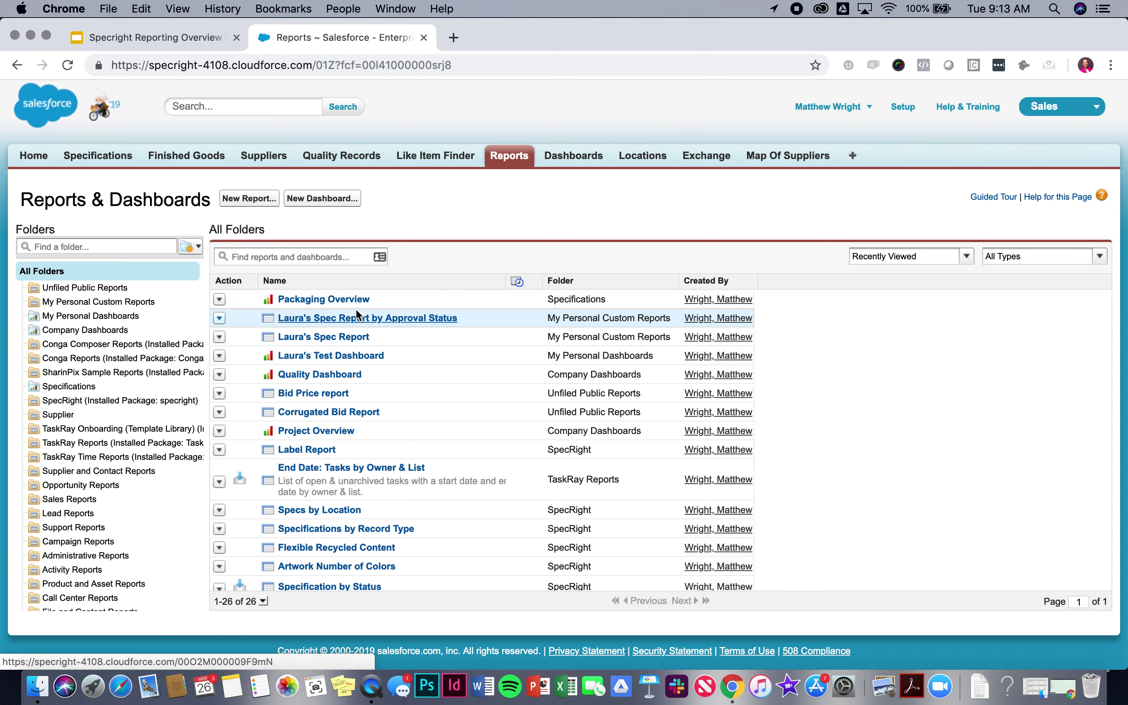
pyautogui.click(364, 355)
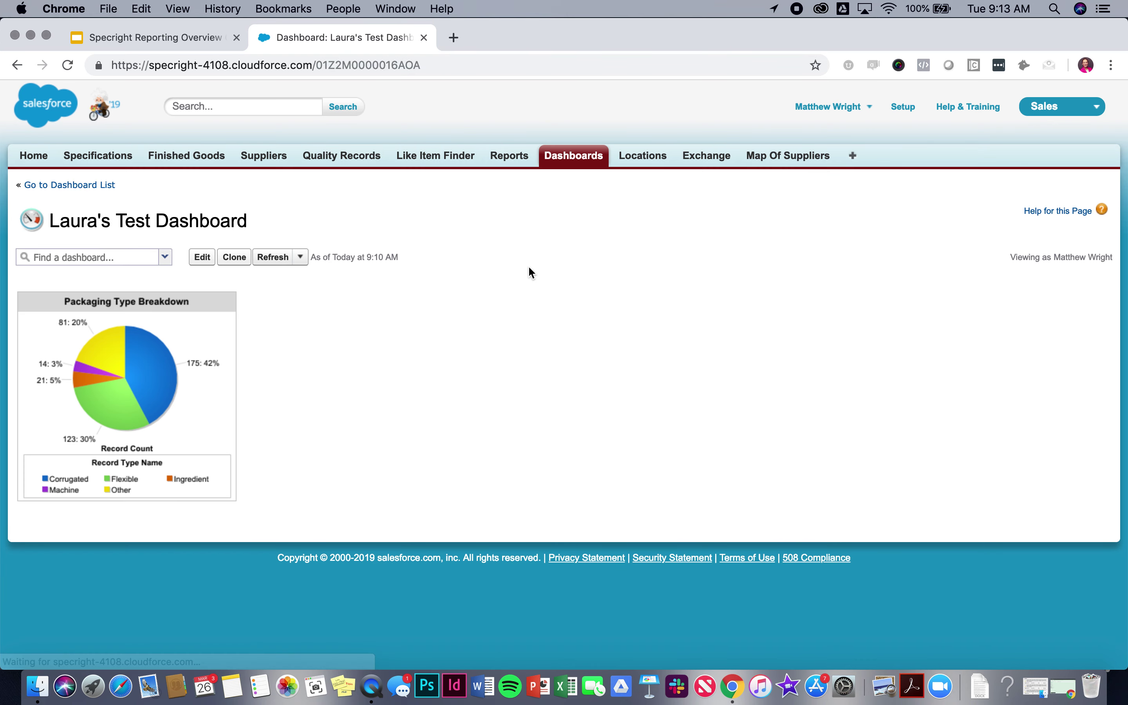
# Step: Edit the dashboard and add a funnel chart to the middle column, titled "Packaging by Approval Stage"
pyautogui.click(204, 257)
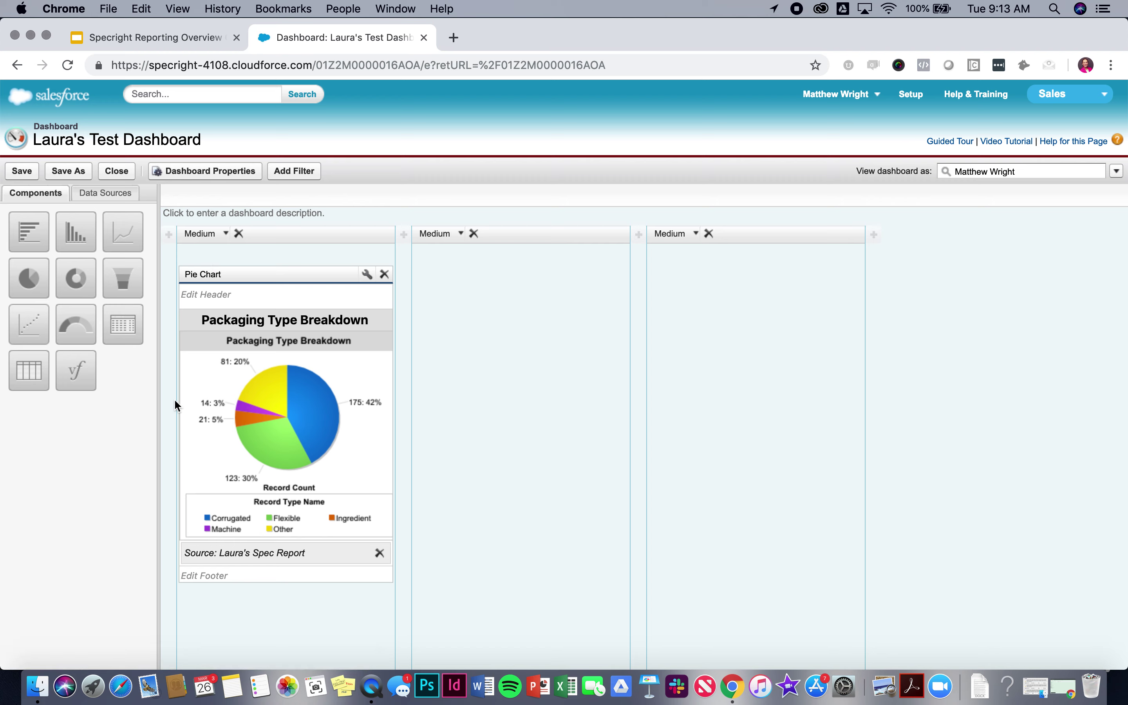
pyautogui.moveTo(116, 289); pyautogui.dragTo(534, 408)
pyautogui.click(522, 320)
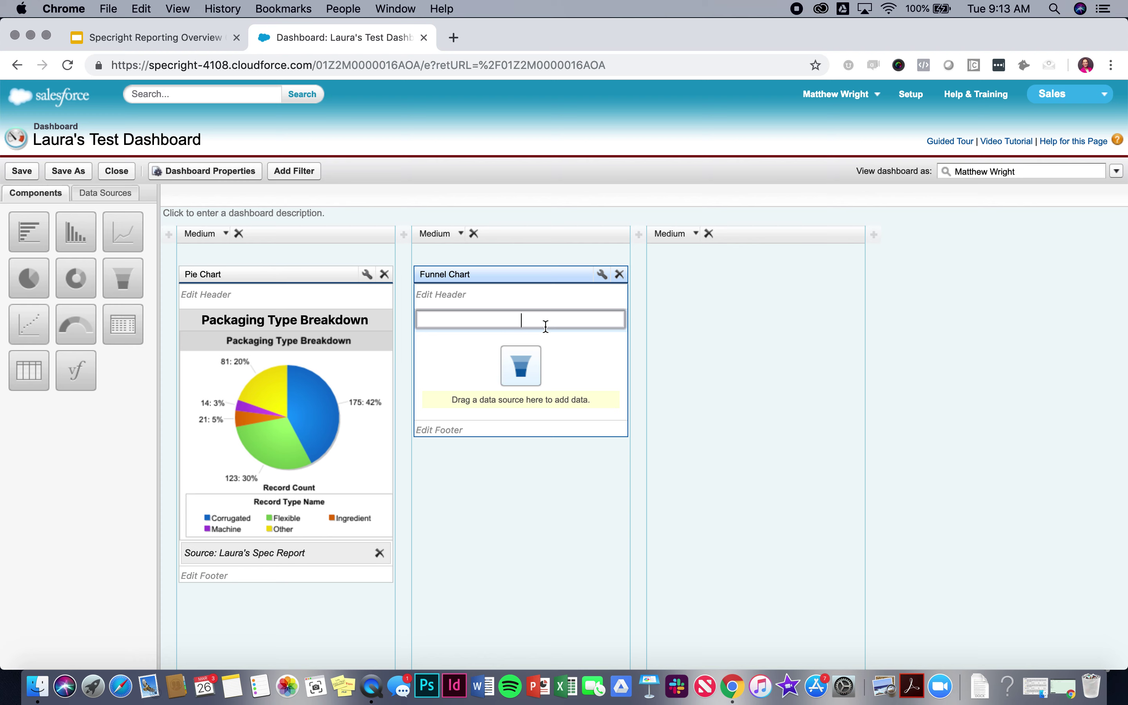
pyautogui.write('Packaging by Approval Stage')
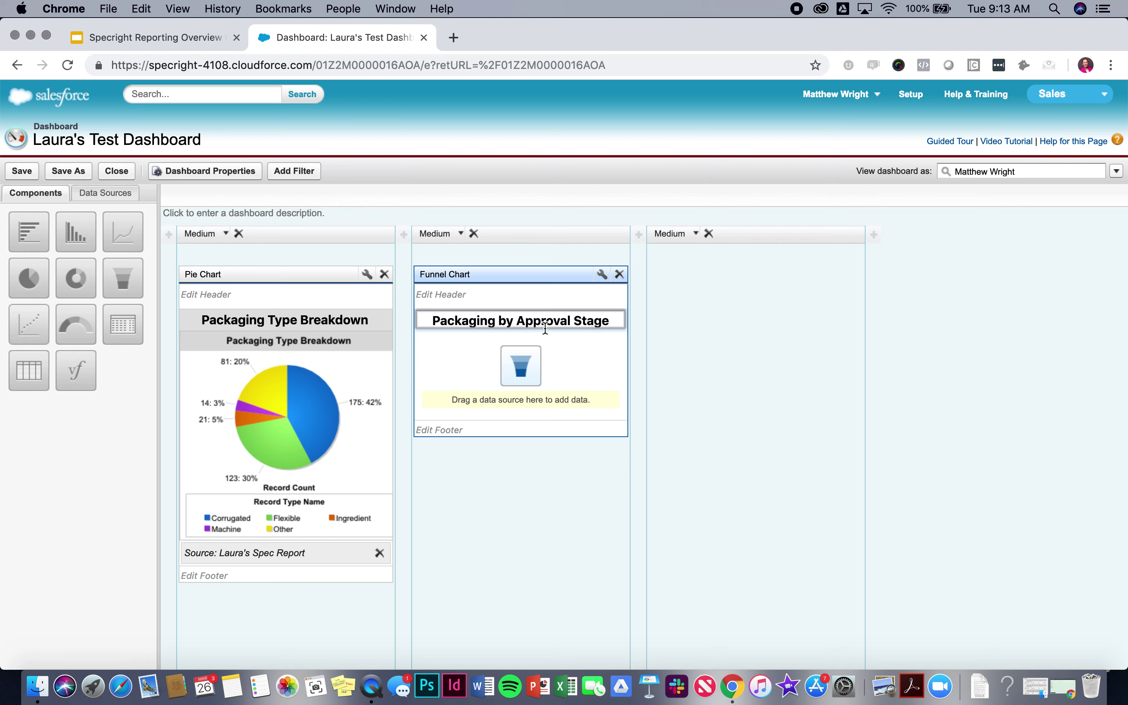
# Step: Find the saved Spec Report by Approval Status among the data sources and assign it to the funnel chart
pyautogui.click(113, 193)
pyautogui.click(76, 240)
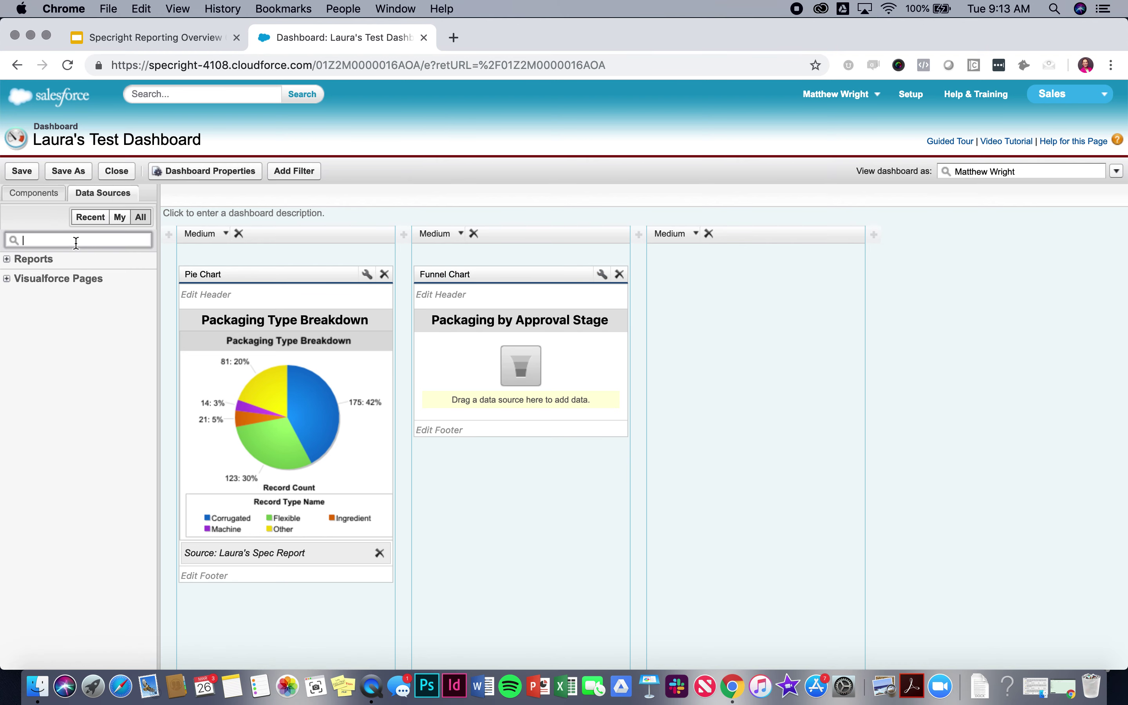
pyautogui.click(7, 259)
pyautogui.click(62, 237)
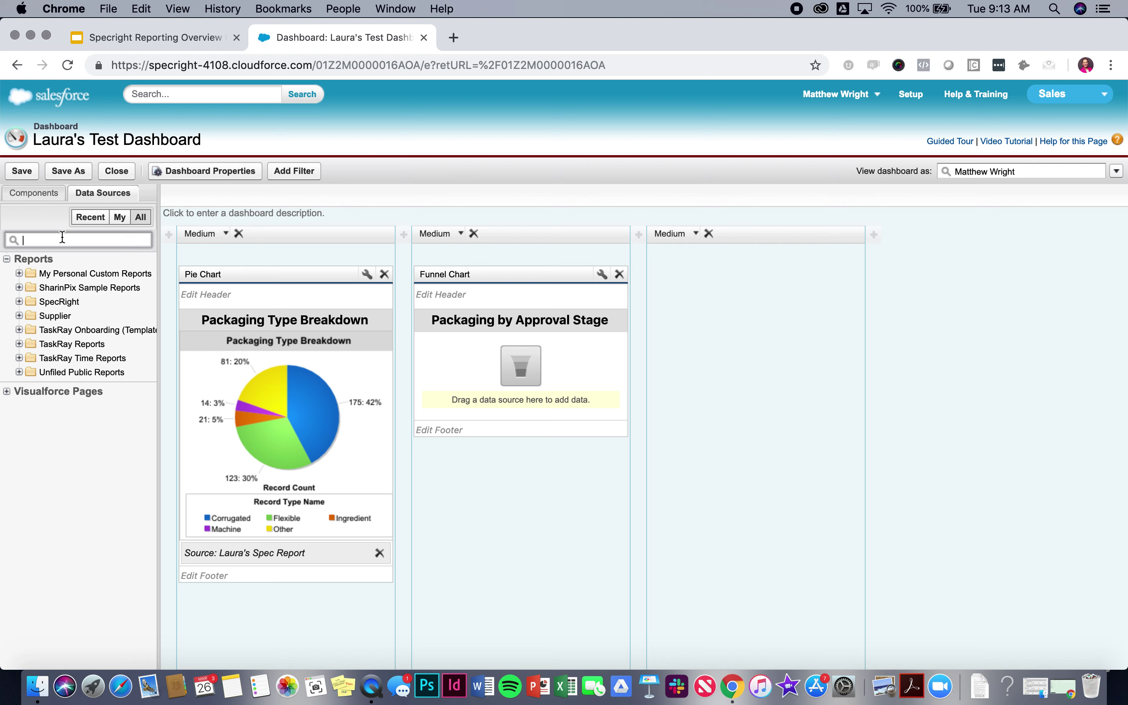
pyautogui.write("laura's")
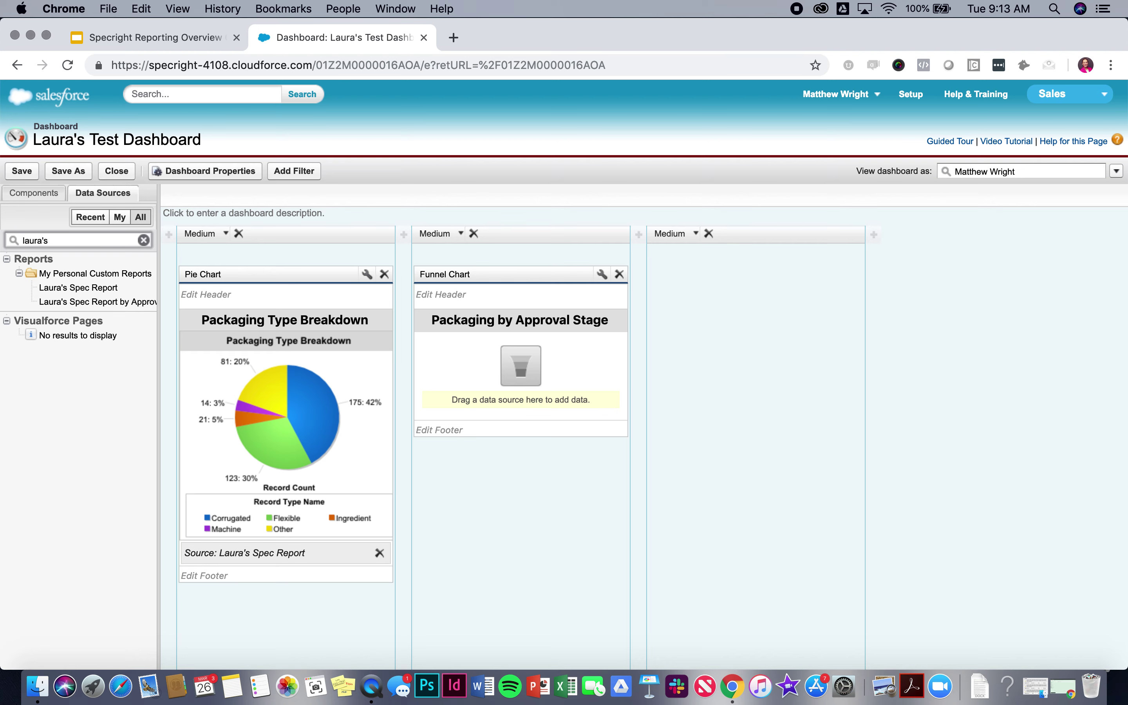
pyautogui.moveTo(98, 303); pyautogui.dragTo(525, 355)
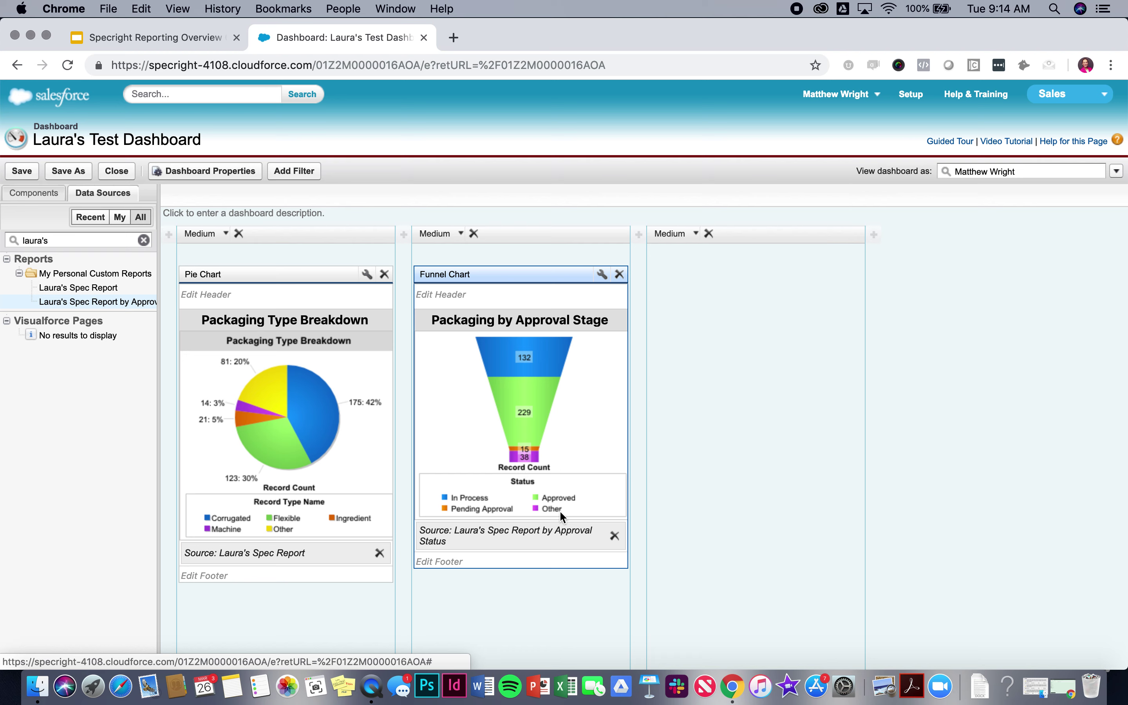
# Step: Try the Label Descending and Value Ascending row sorts in the funnel chart's formatting, and return to Label Ascending
pyautogui.click(597, 275)
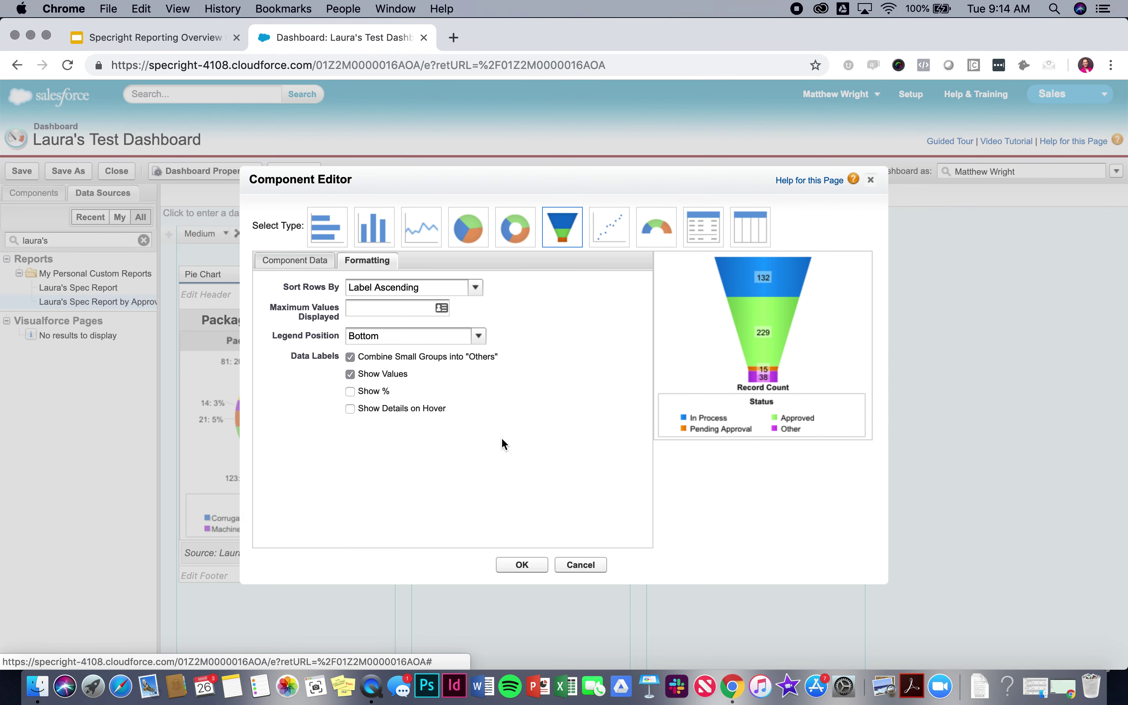
pyautogui.click(386, 289)
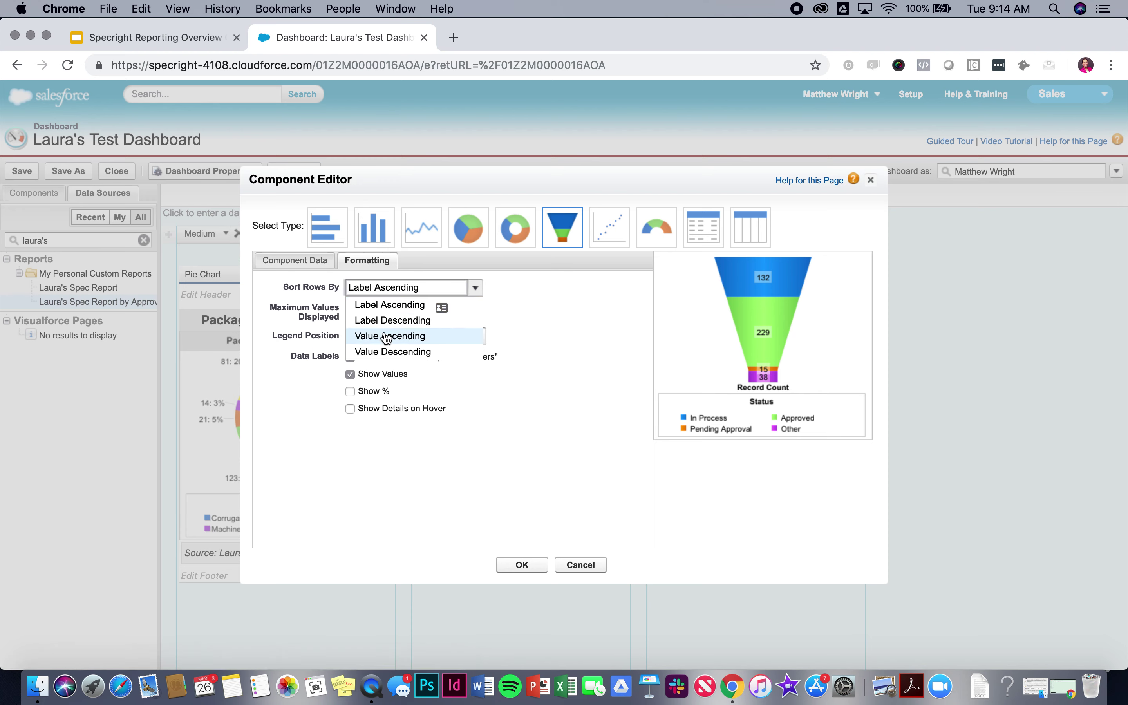
pyautogui.click(387, 319)
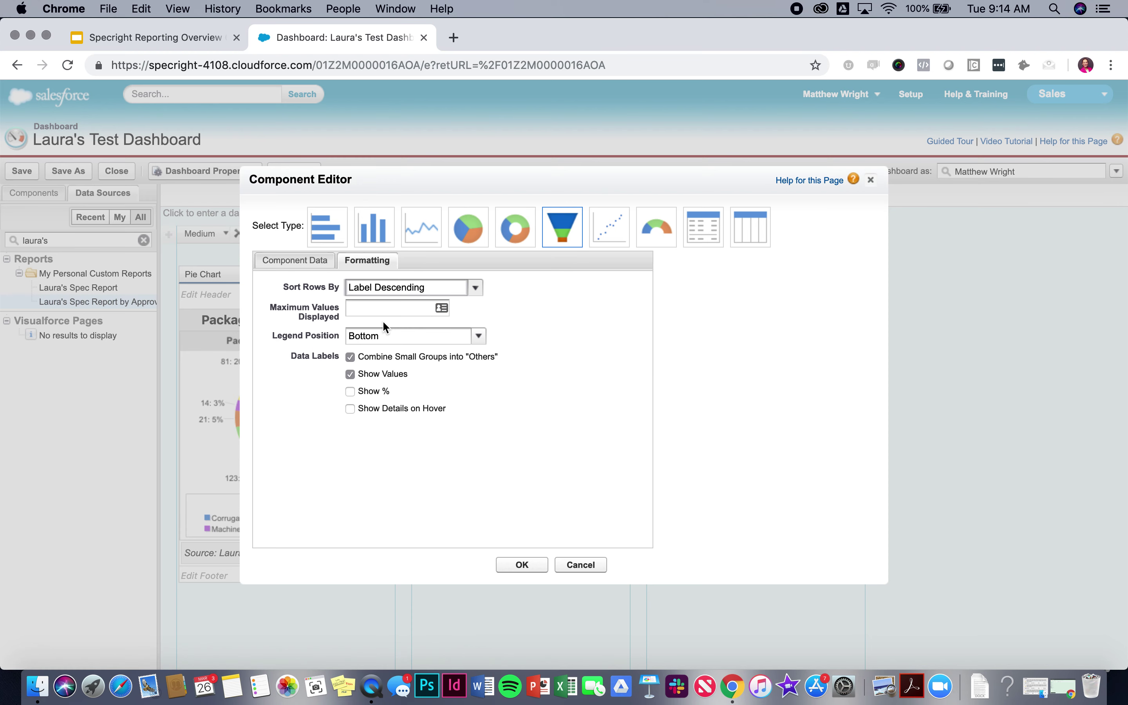
pyautogui.click(393, 293)
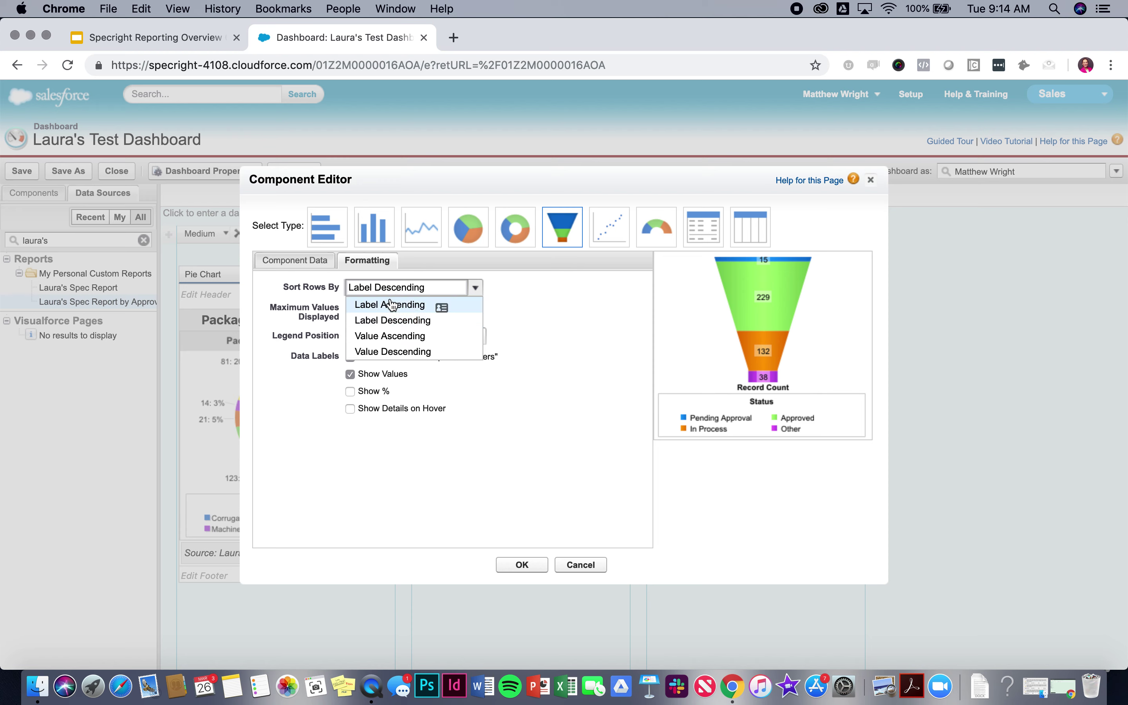
pyautogui.click(394, 304)
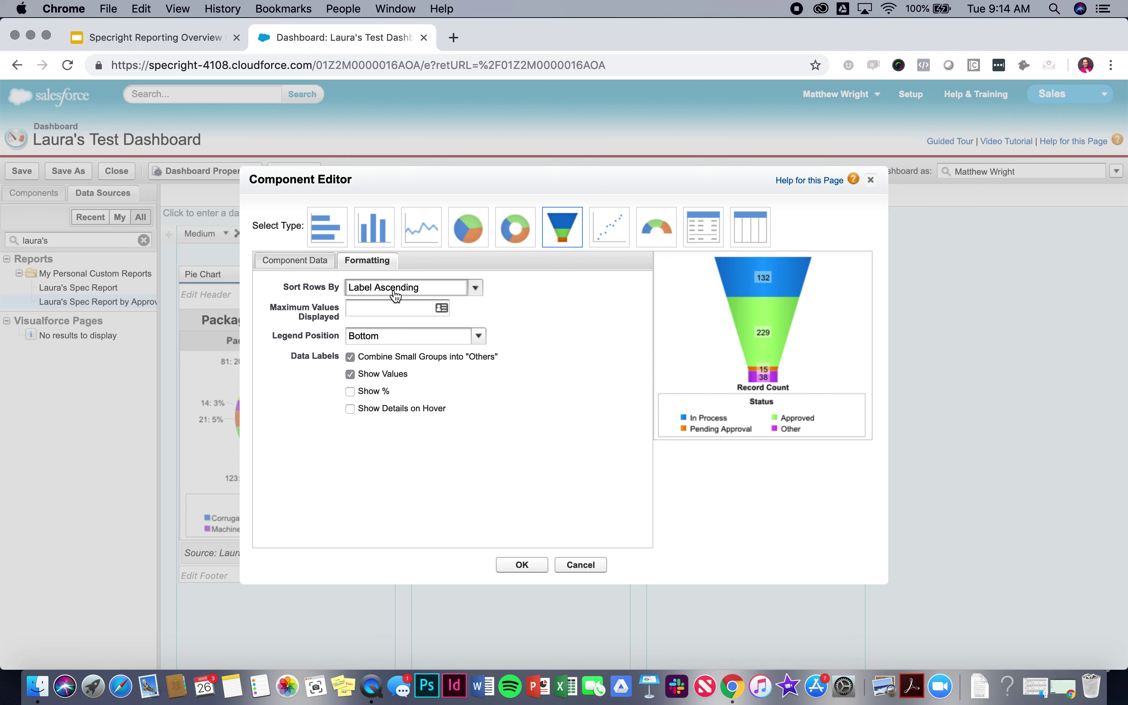
pyautogui.click(394, 289)
pyautogui.click(392, 332)
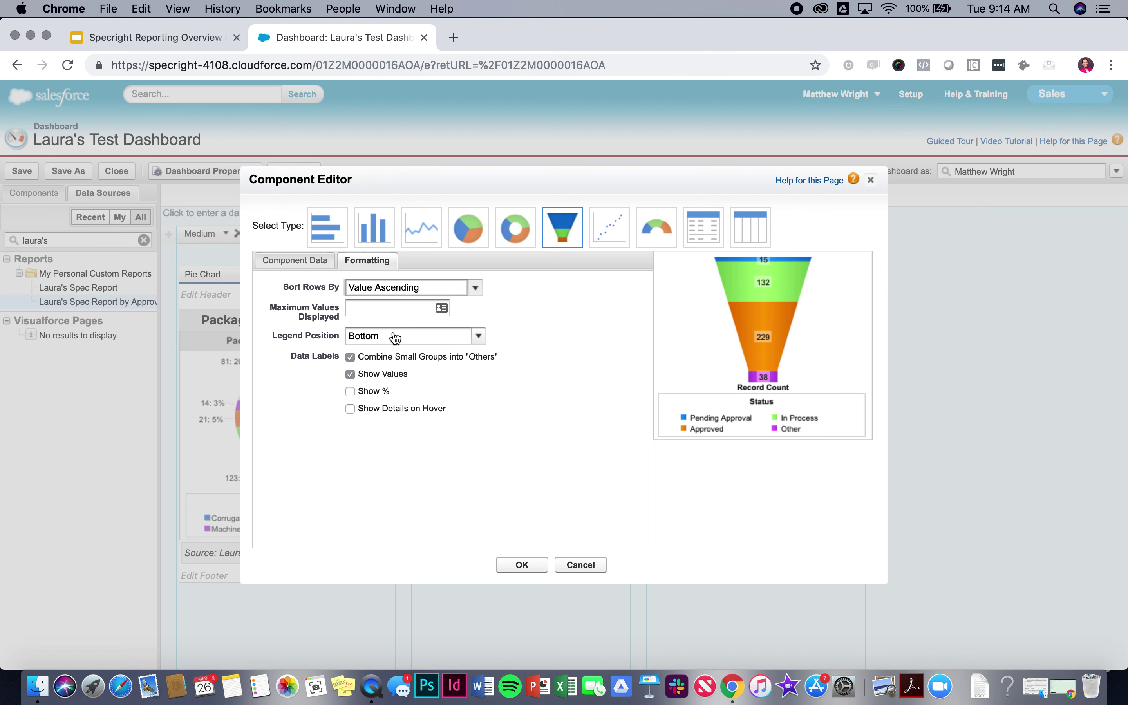
pyautogui.click(390, 291)
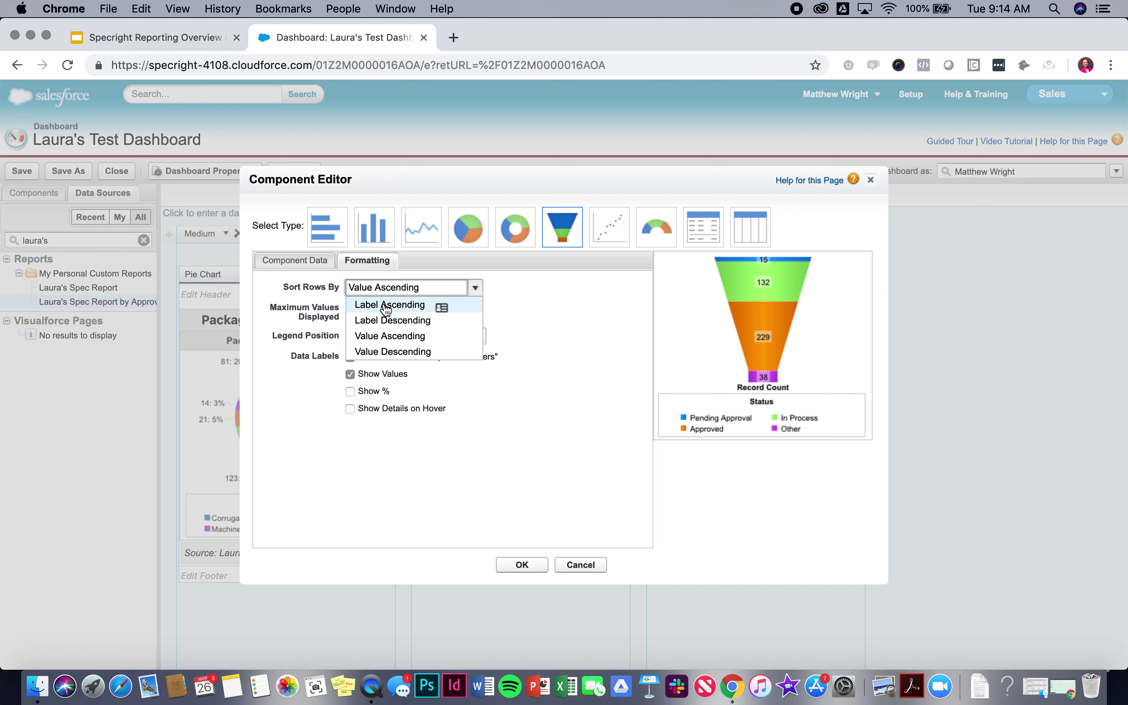
pyautogui.click(381, 318)
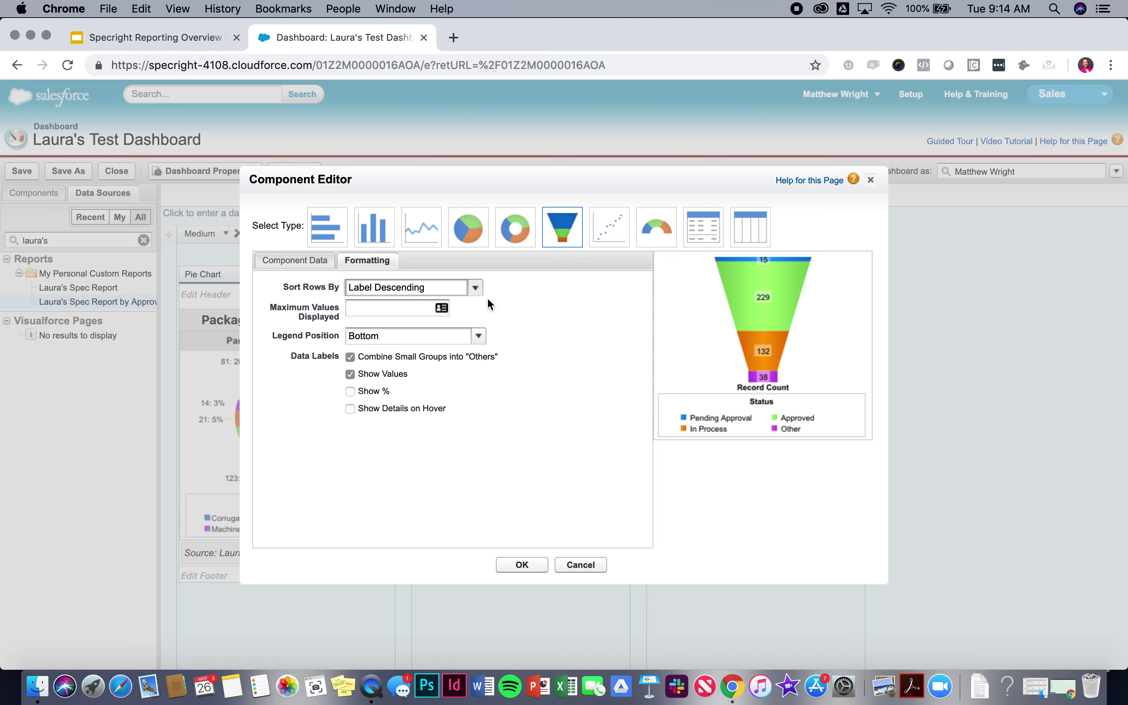
pyautogui.click(456, 291)
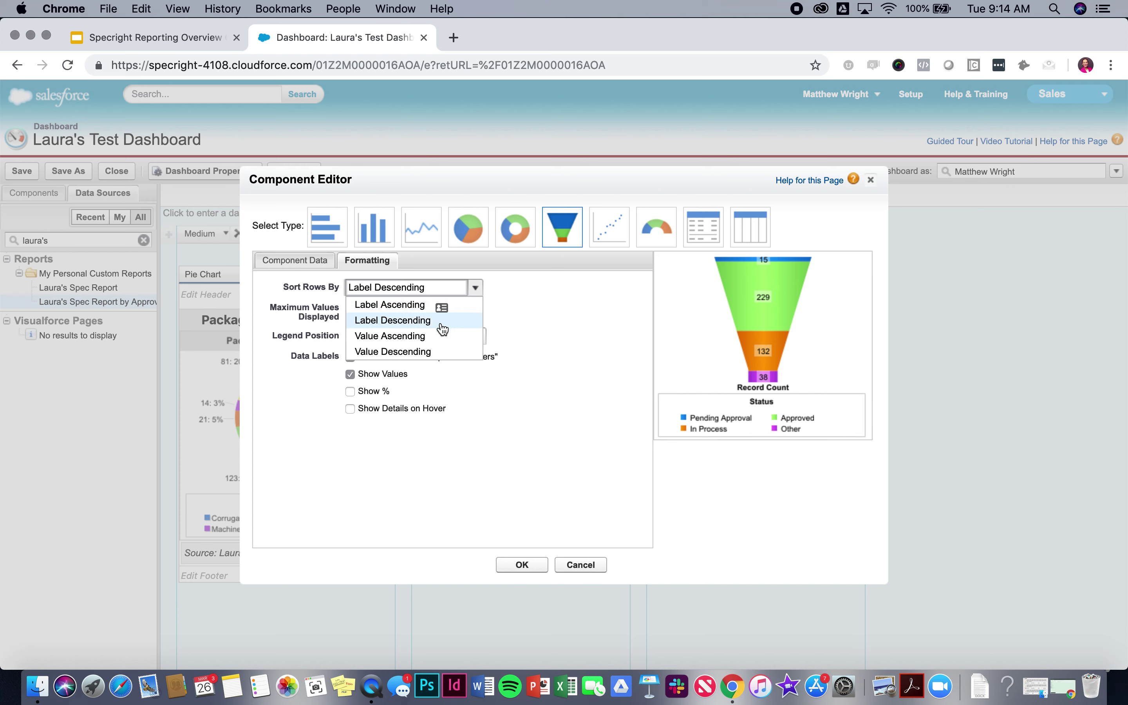
pyautogui.click(427, 301)
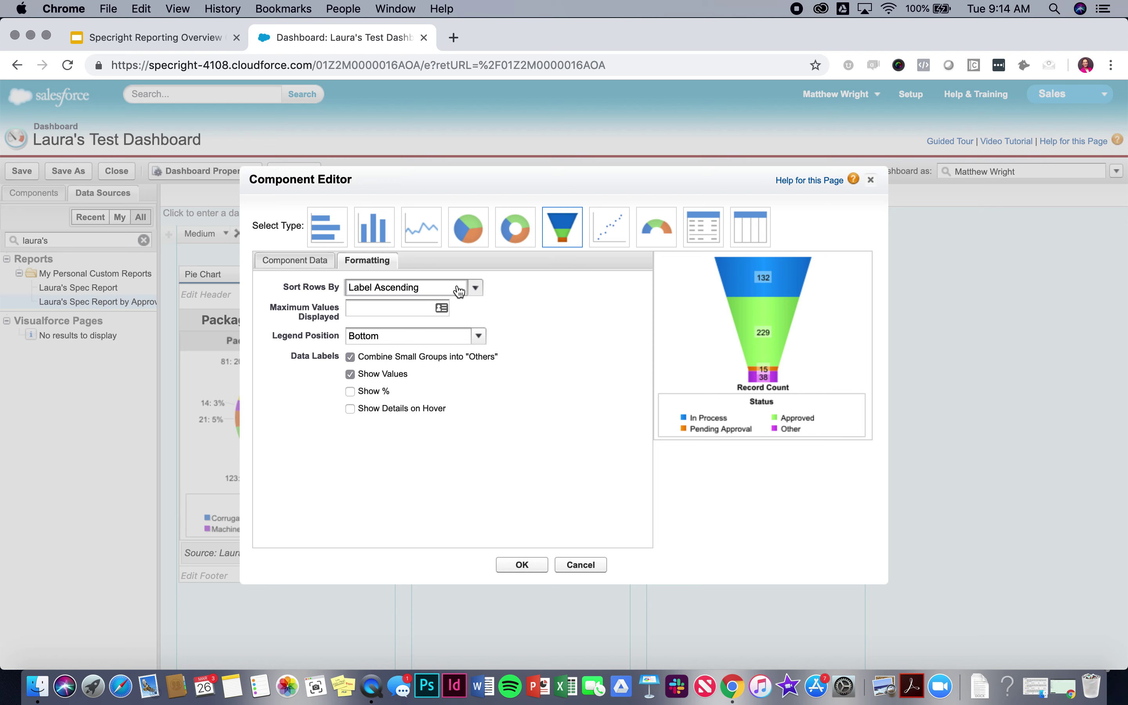
# Step: Preview the approval status data as pie, vertical bar, gauge and scatter charts, and switch back to the funnel type
pyautogui.click(468, 247)
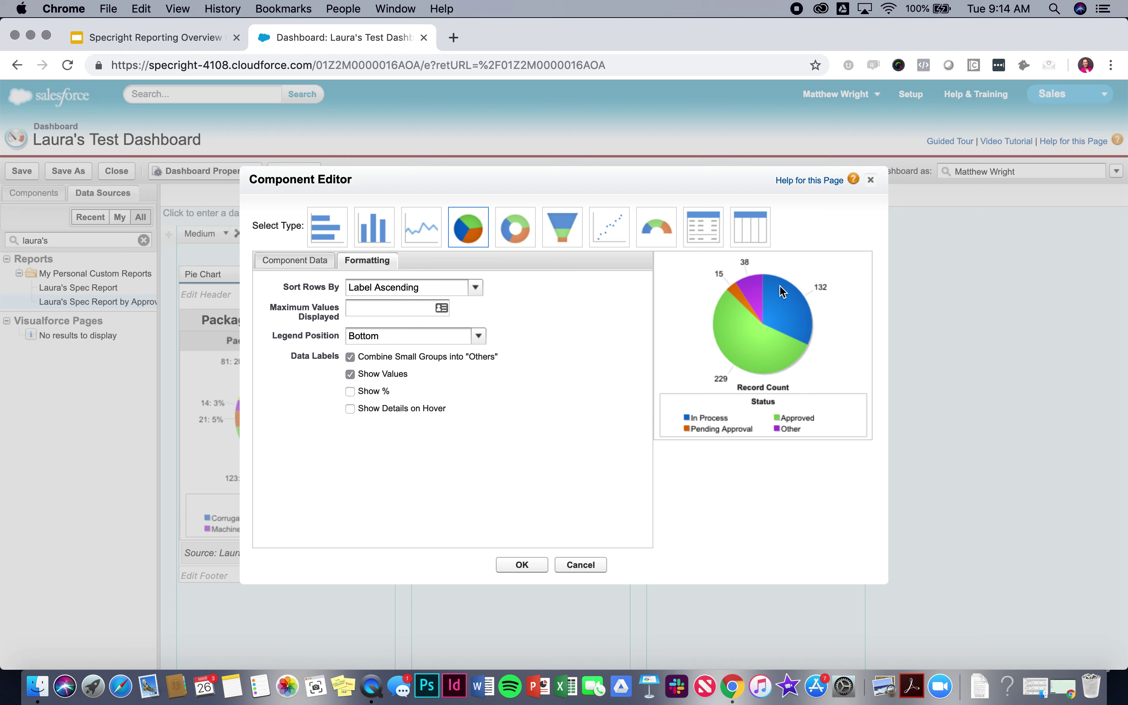
pyautogui.click(390, 234)
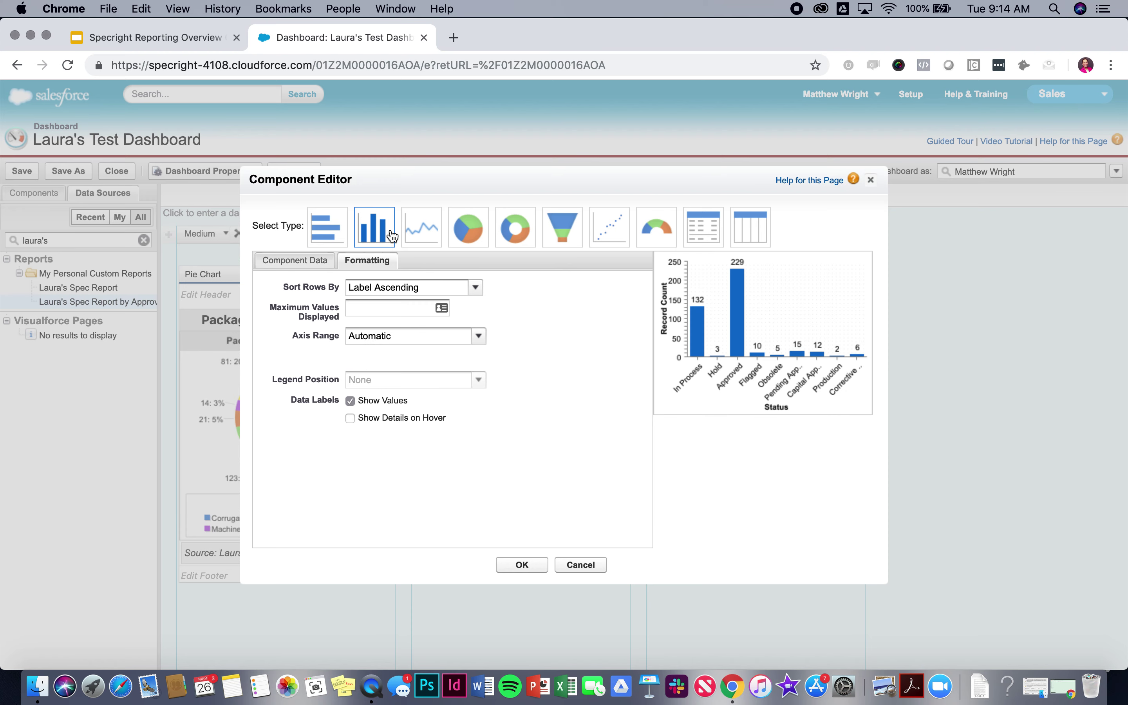
pyautogui.click(559, 227)
pyautogui.click(676, 227)
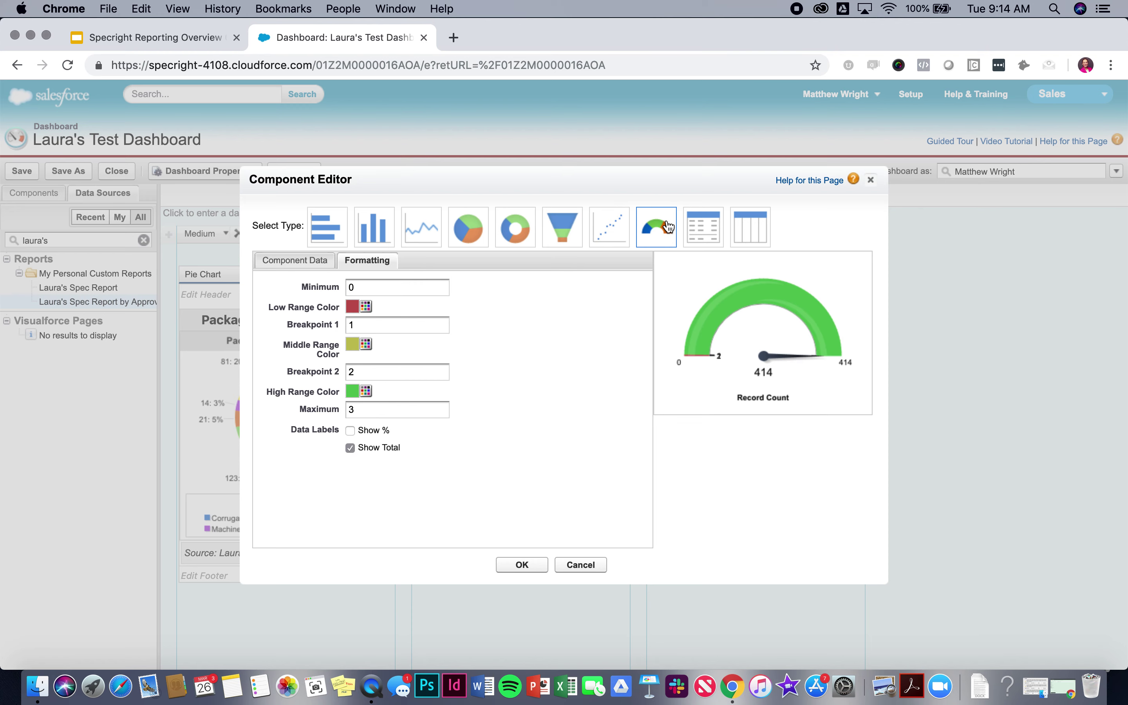
pyautogui.click(616, 227)
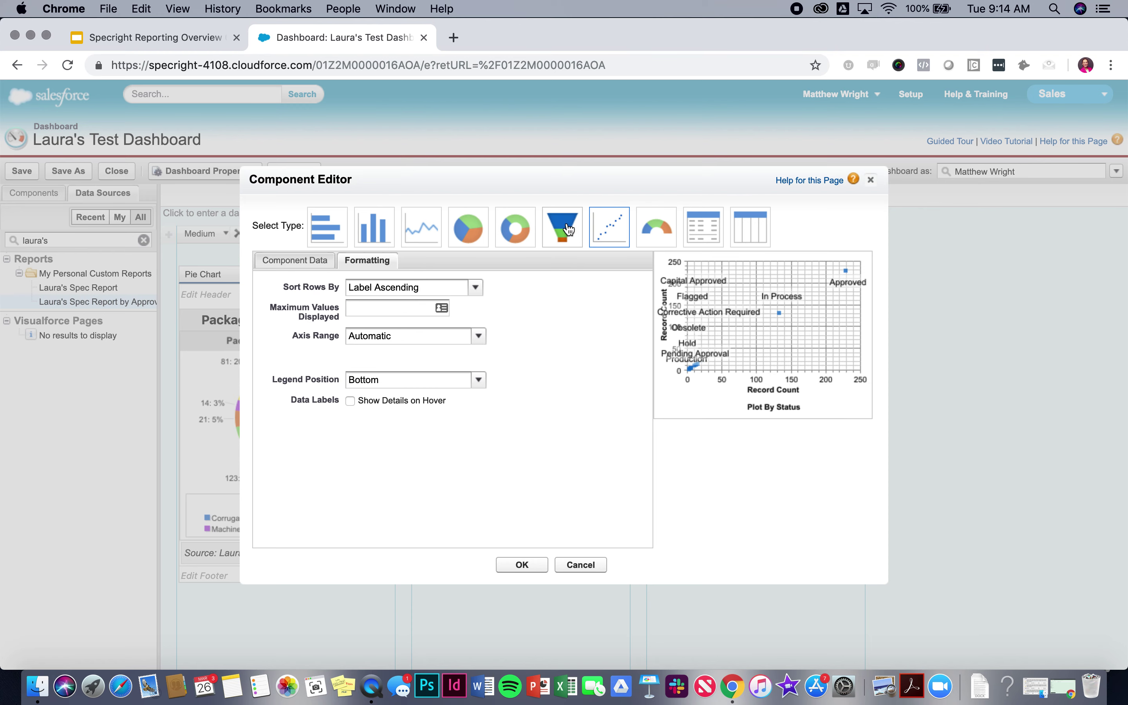
pyautogui.click(569, 228)
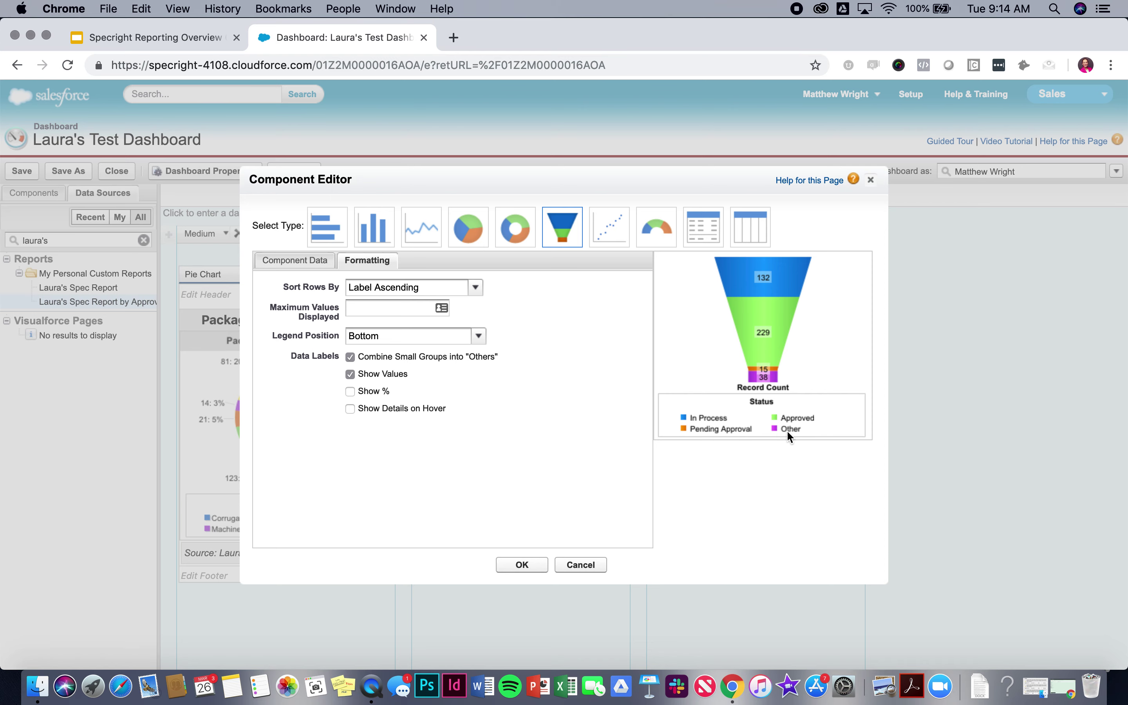
# Step: Accept the funnel chart's component settings, and save and close the dashboard
pyautogui.click(527, 564)
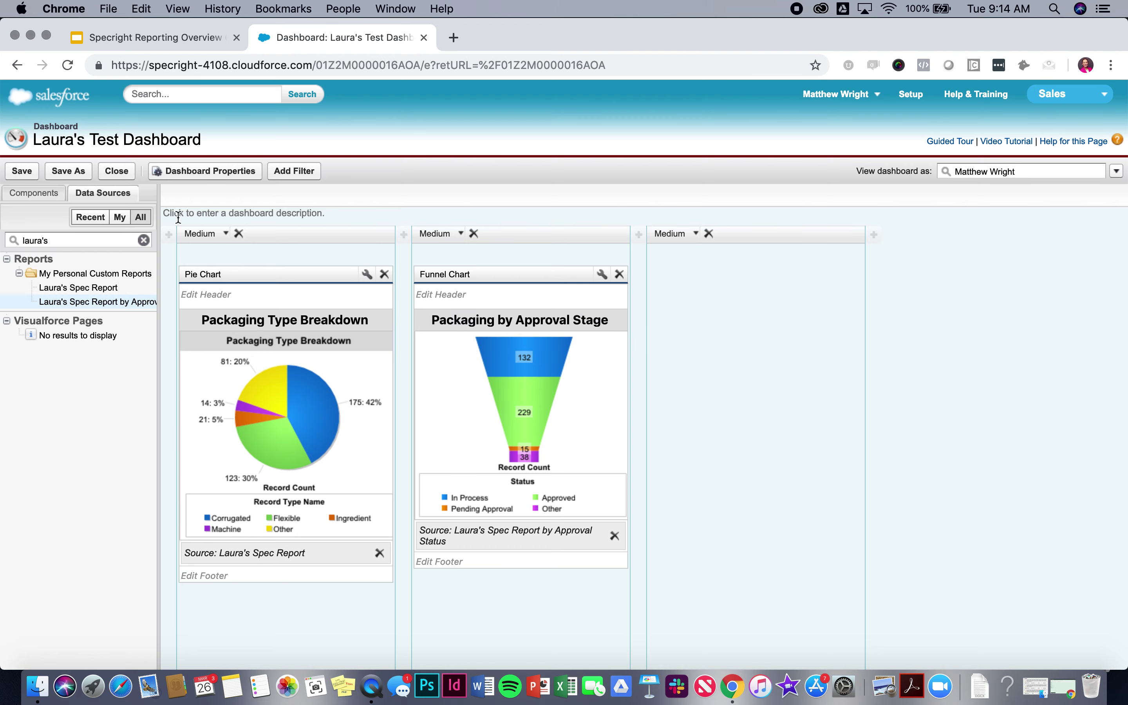
pyautogui.click(28, 171)
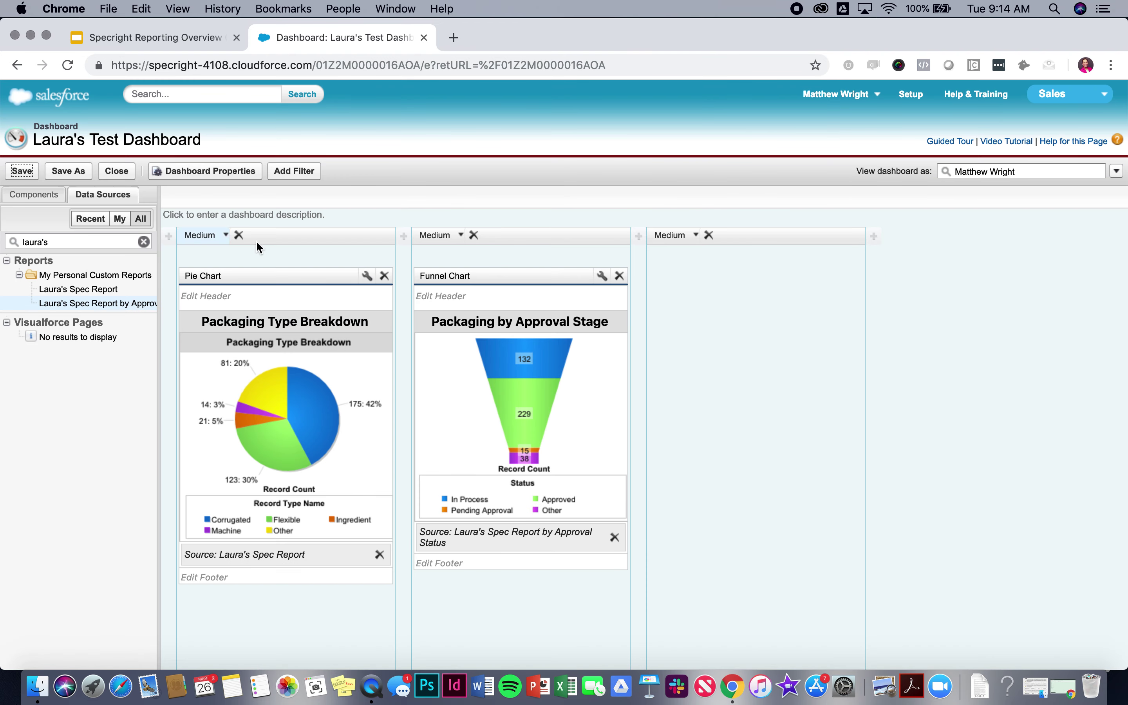
pyautogui.click(117, 170)
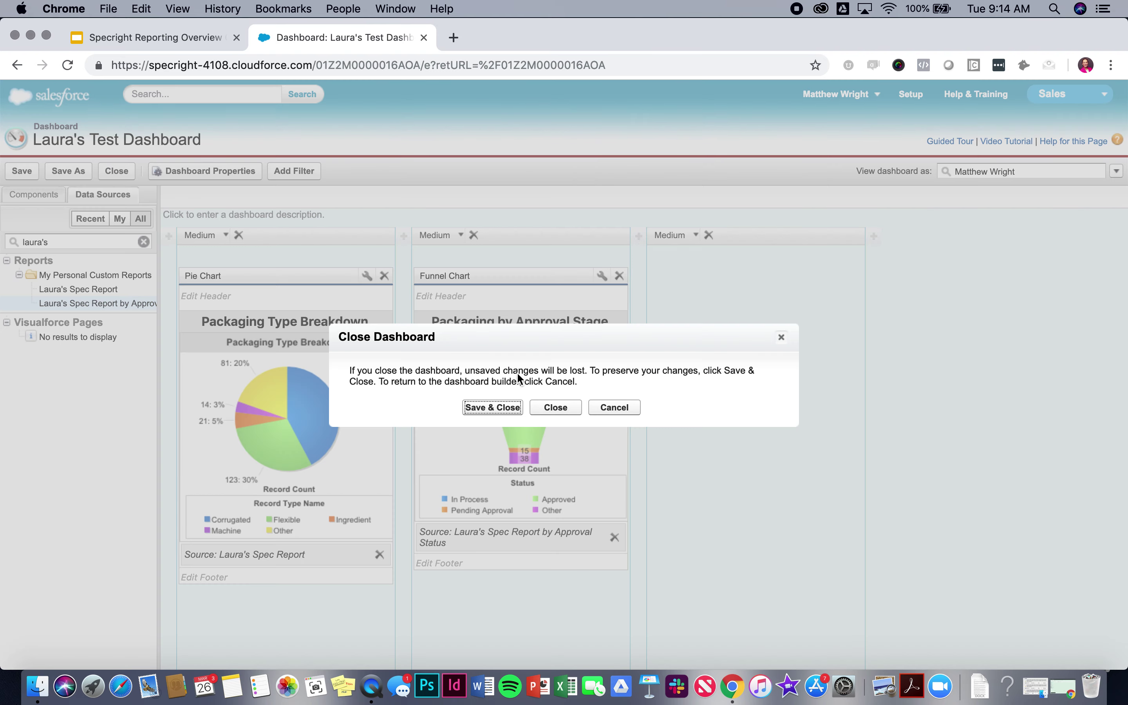
pyautogui.click(468, 411)
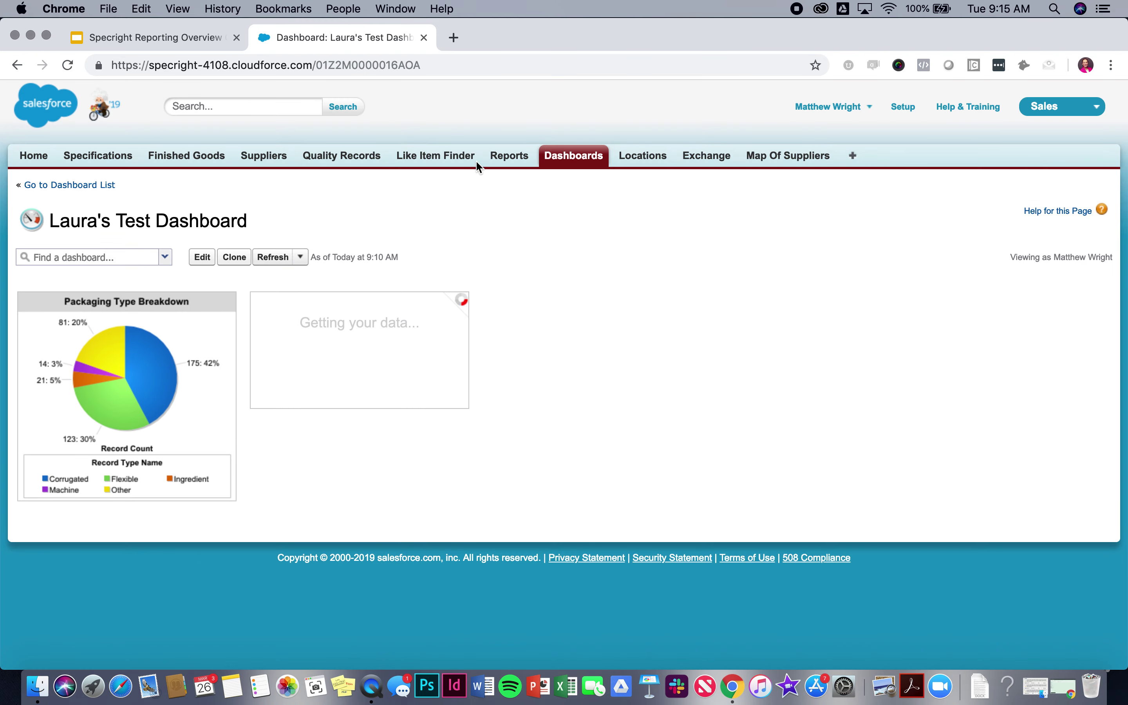
# Step: Find the saved Spec Report by Approval Status in the reports list and open it for customizing
pyautogui.click(497, 166)
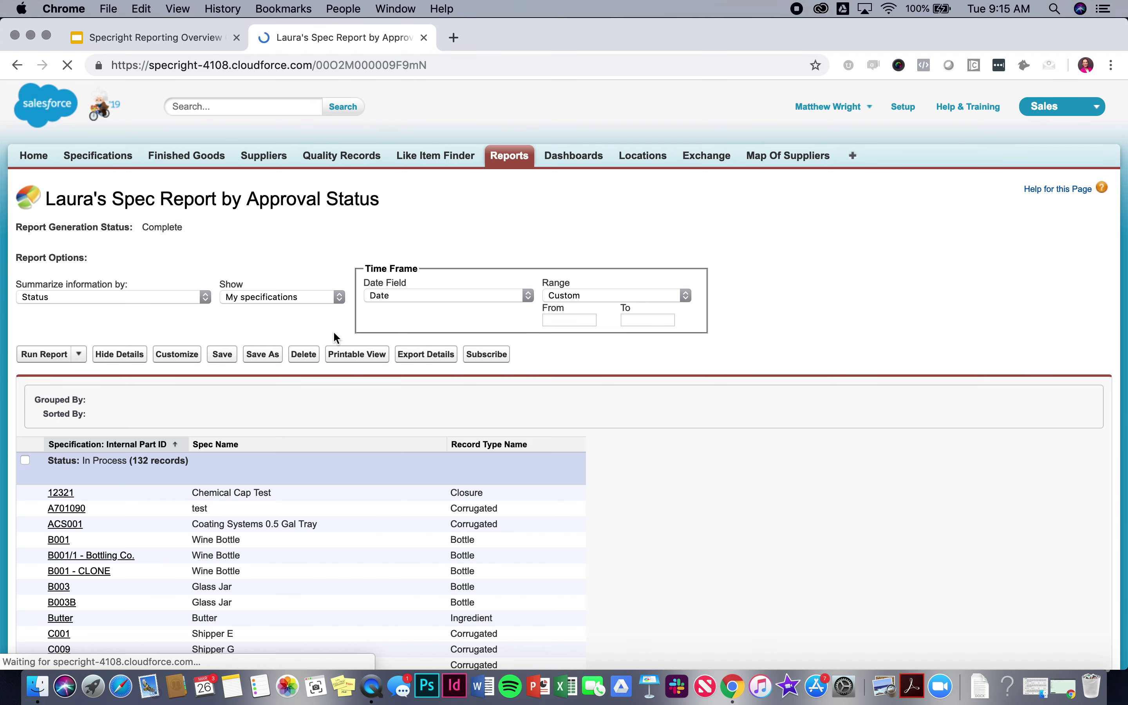
pyautogui.scroll(-2, 200, 311)
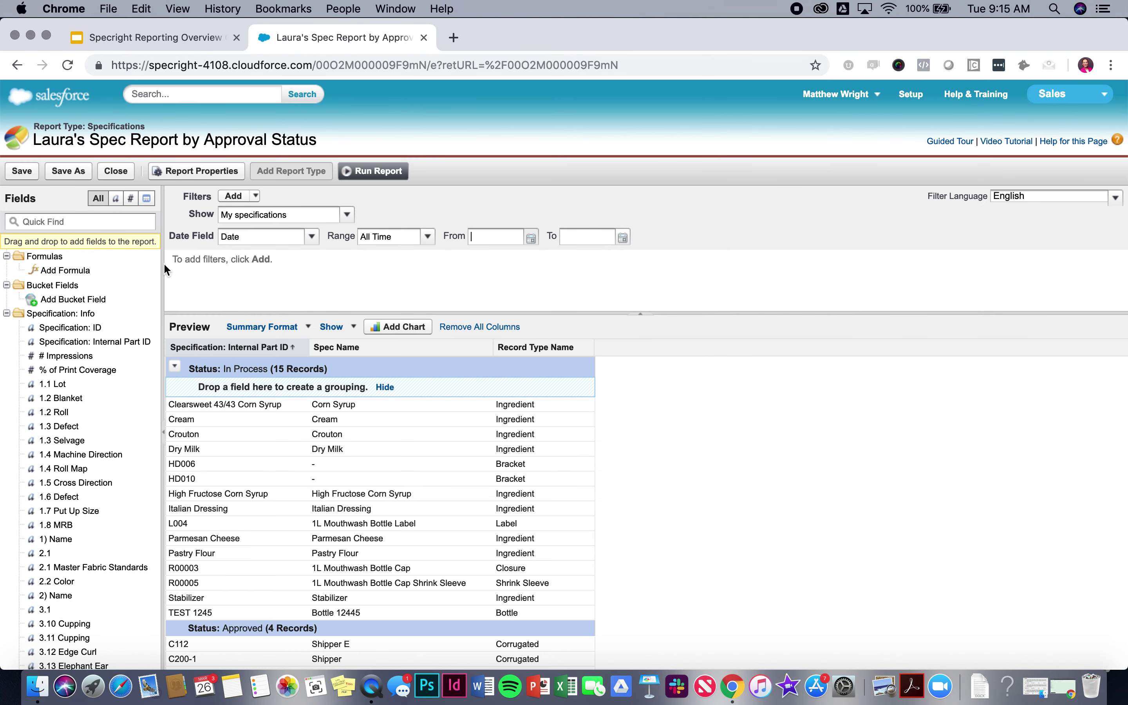
pyautogui.click(82, 218)
# Step: Start a report filter on the Status field with the equals operator
pyautogui.click(234, 196)
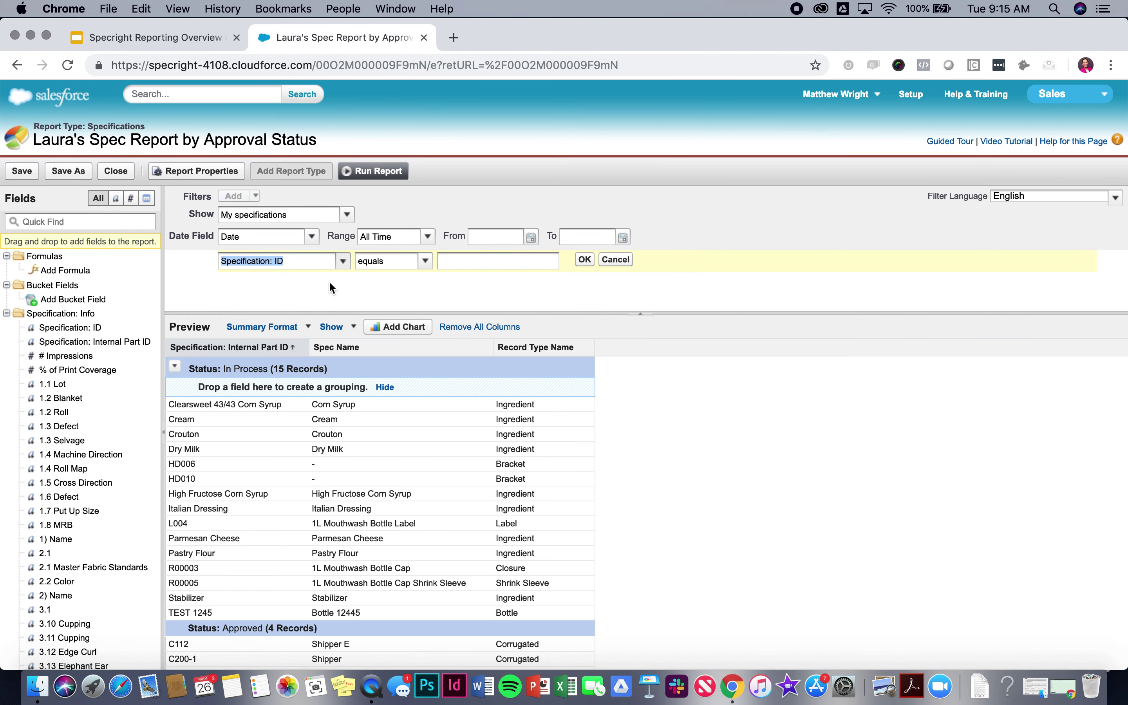
pyautogui.write('appr')
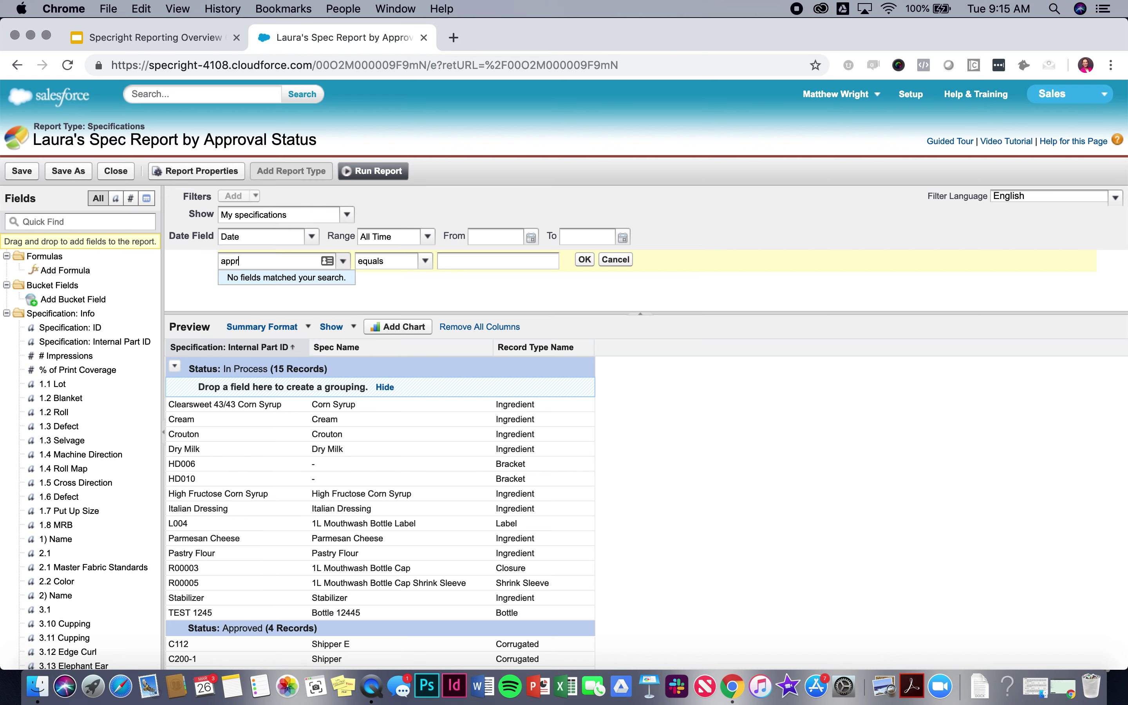
pyautogui.press('BackSpace')
pyautogui.press('BackSpace')
pyautogui.press('BackSpace')
pyautogui.press('BackSpace')
pyautogui.write('status')
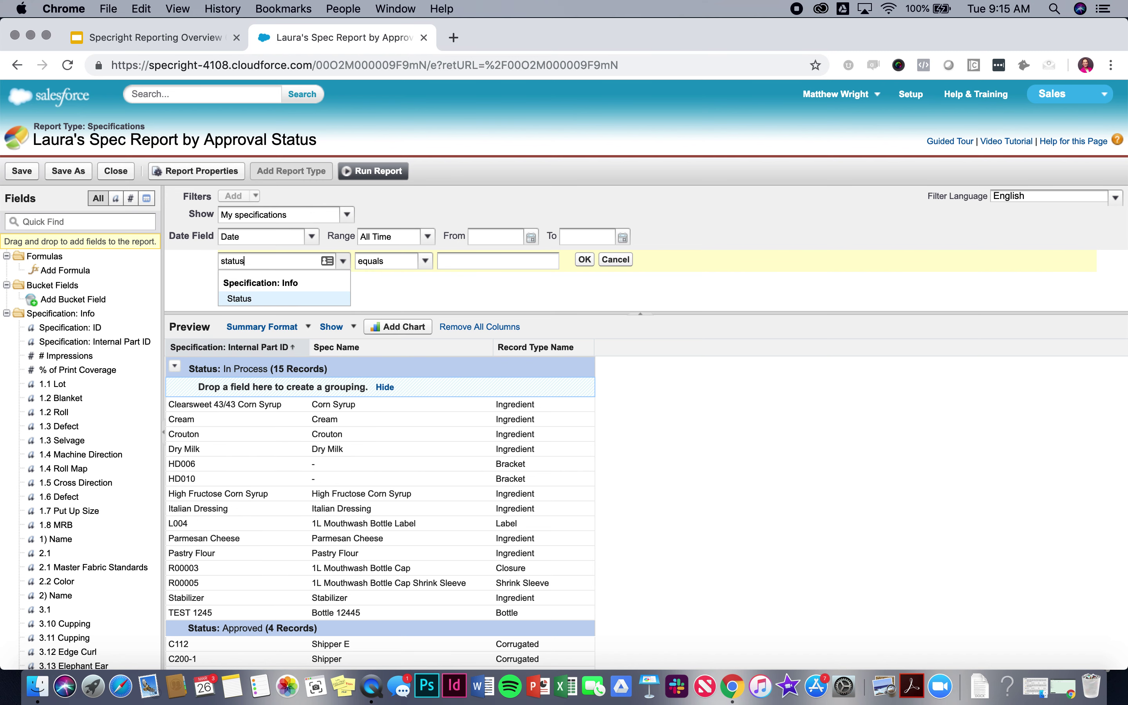
pyautogui.click(307, 302)
pyautogui.click(497, 266)
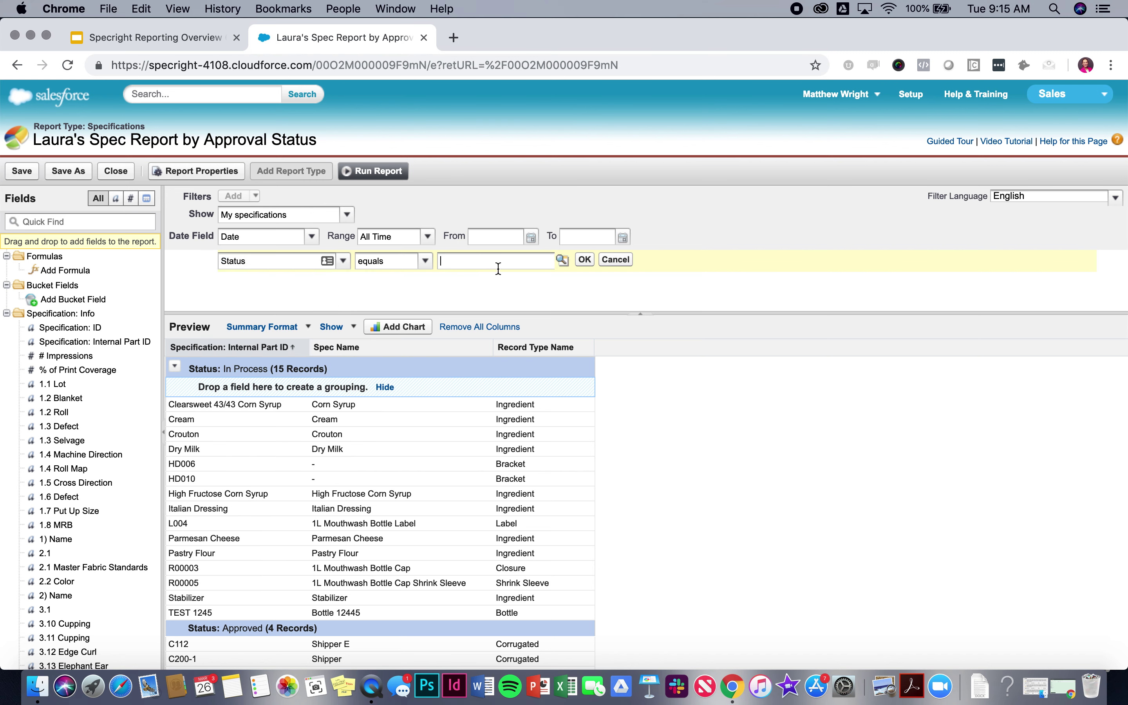
# Step: Look through the picklist values available for the Status filter, and cancel the filter without choosing any
pyautogui.click(559, 262)
pyautogui.scroll(-3, 354, 457)
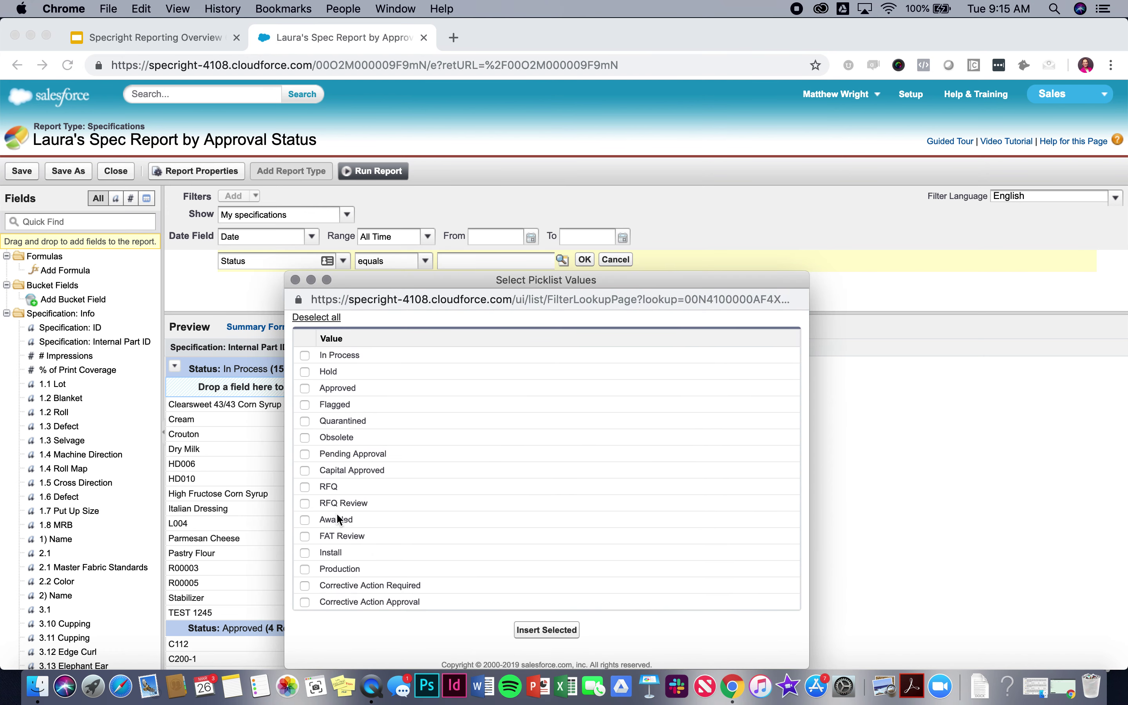
pyautogui.scroll(-1, 335, 513)
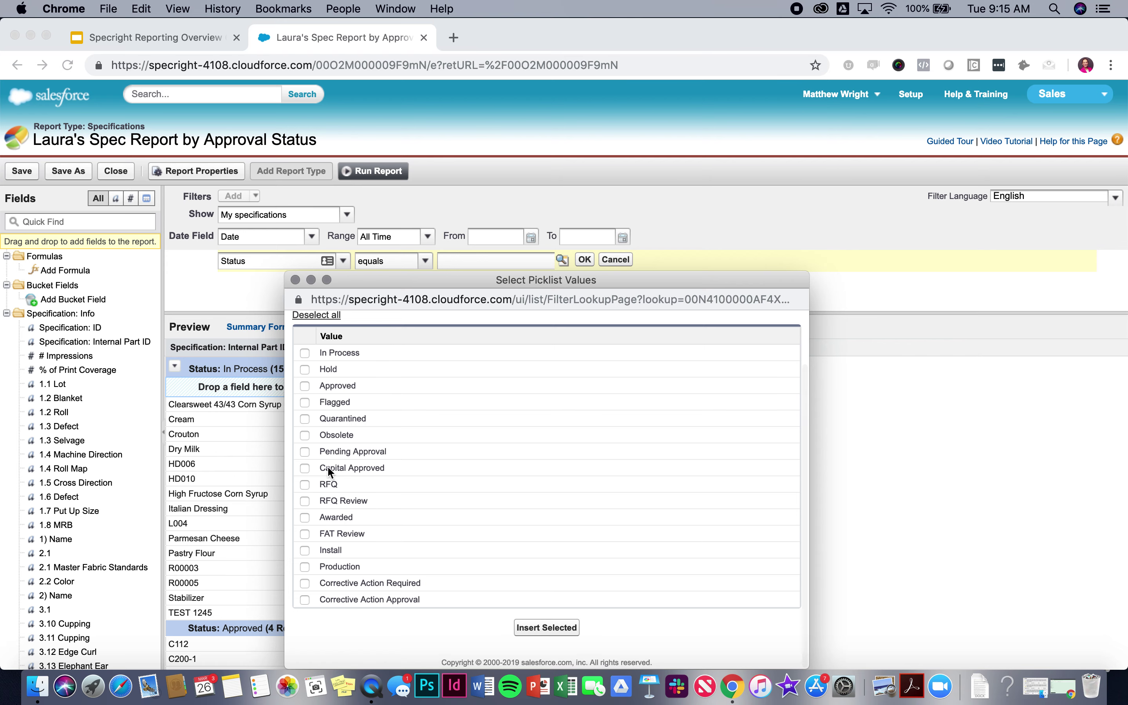
pyautogui.scroll(-1, 335, 453)
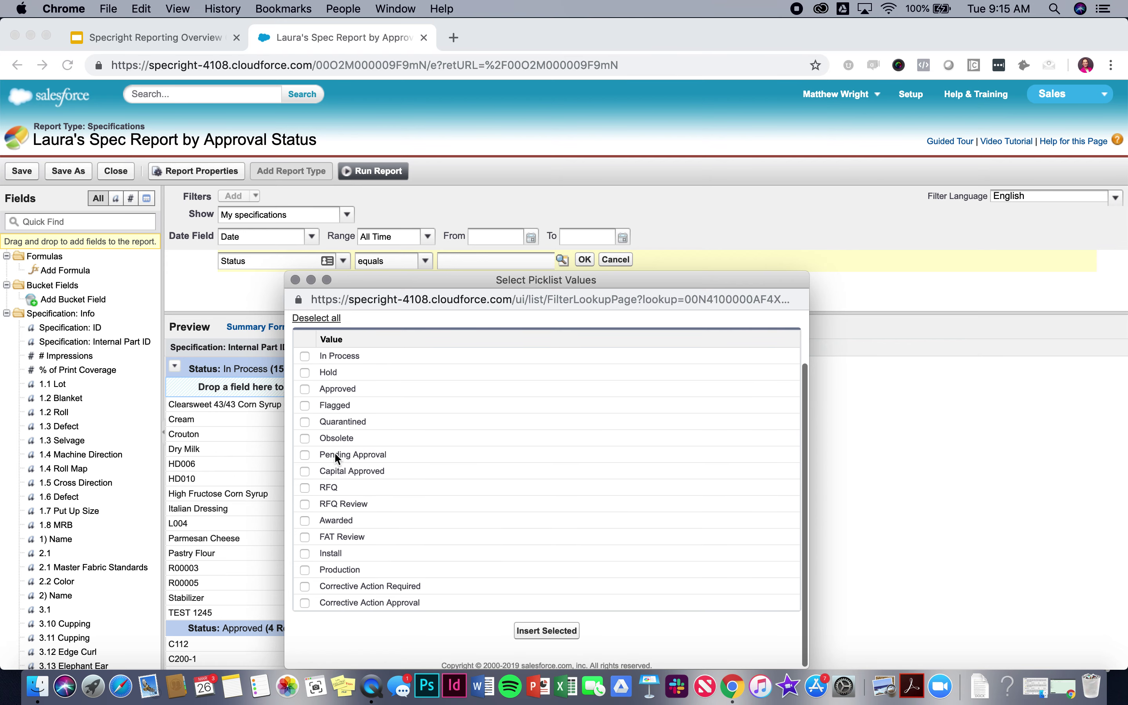
pyautogui.click(295, 279)
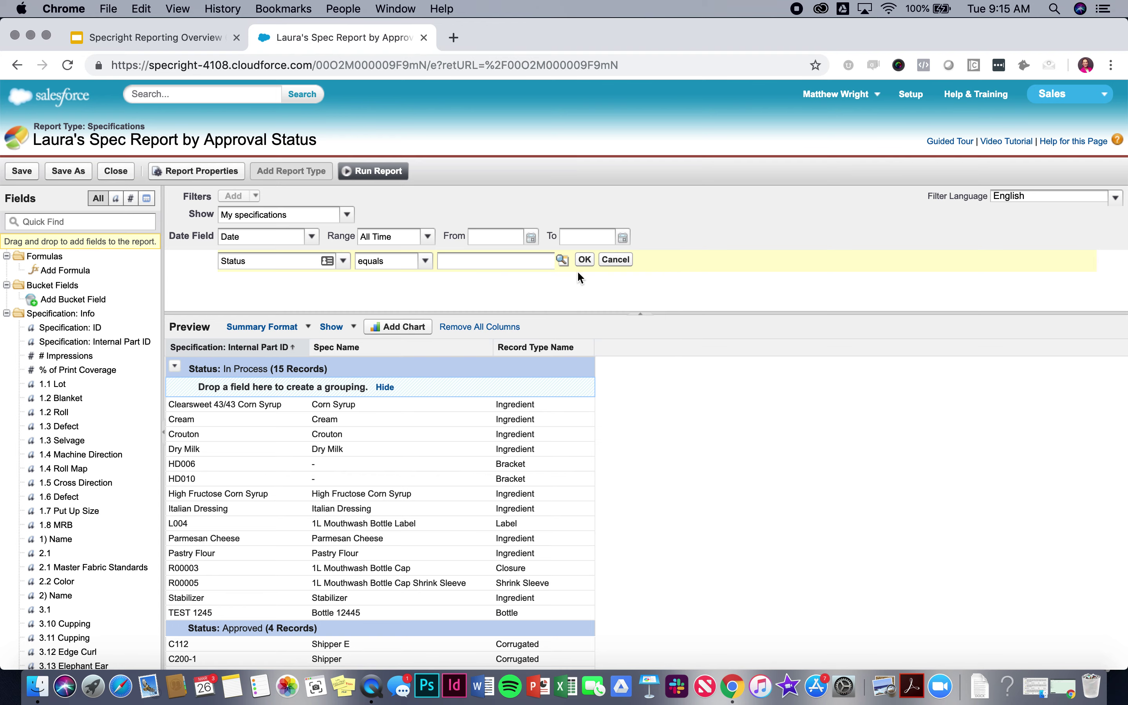
pyautogui.click(628, 262)
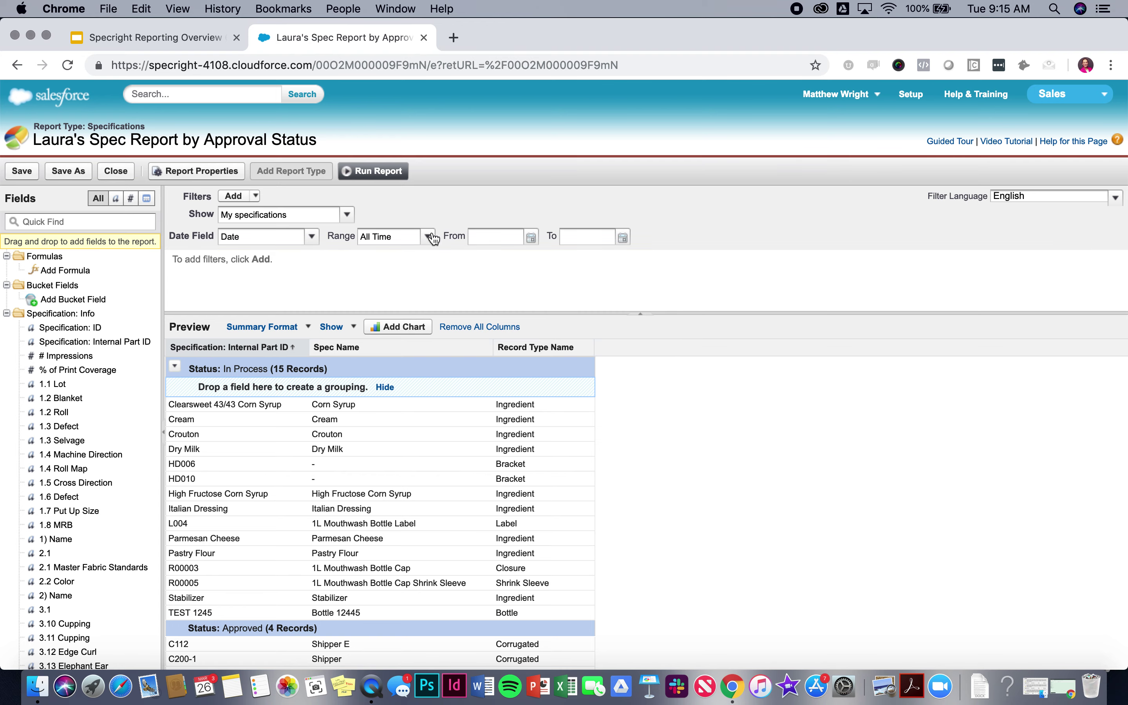
# Step: Close the report editor and open the saved Test Dashboard to view both charts
pyautogui.click(117, 172)
pyautogui.click(485, 406)
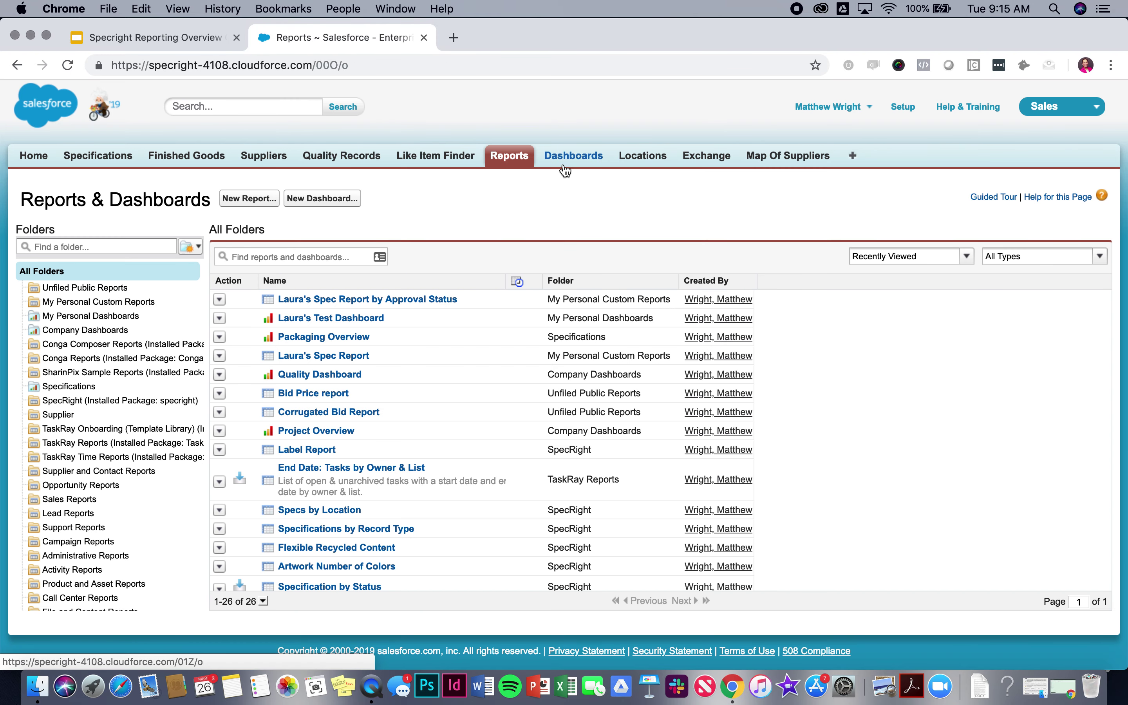
pyautogui.click(347, 323)
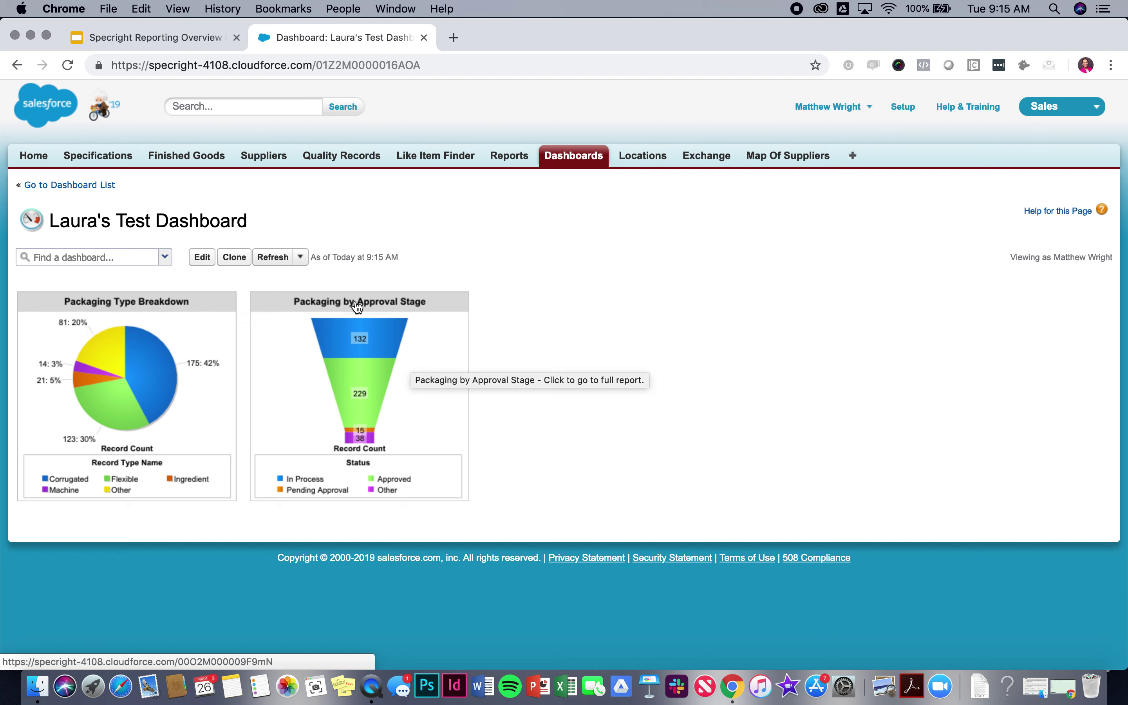
# Step: Return to the reports list and reopen the Spec Report by Approval Status for customizing
pyautogui.click(498, 161)
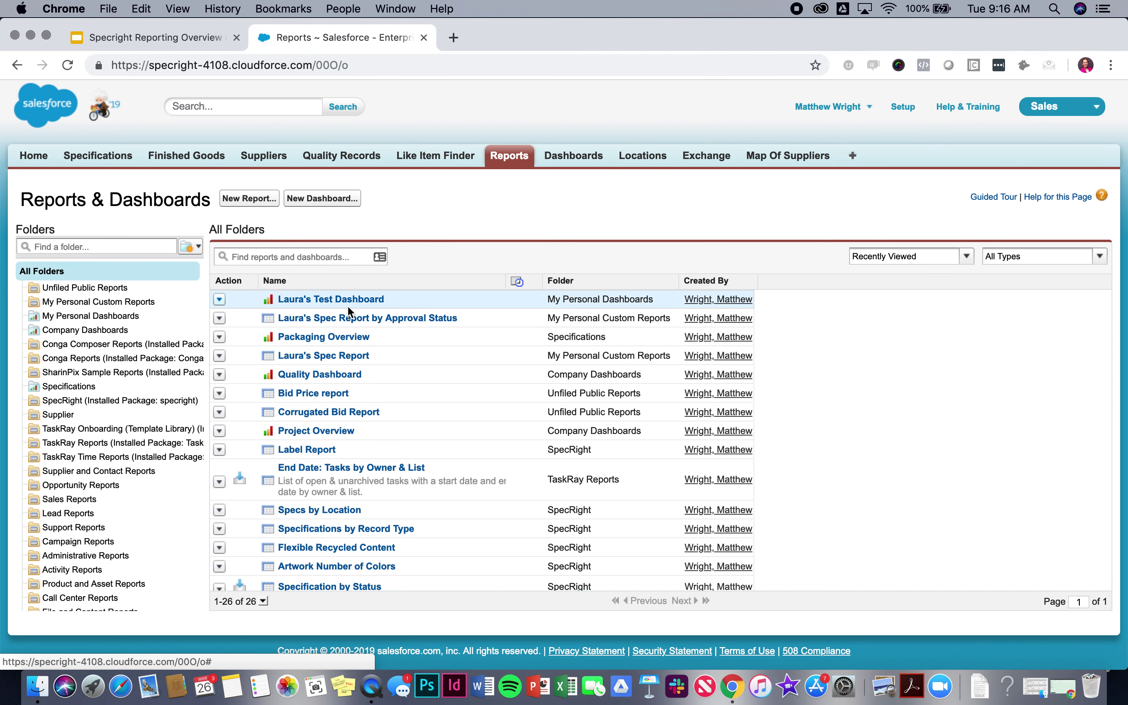
pyautogui.click(335, 321)
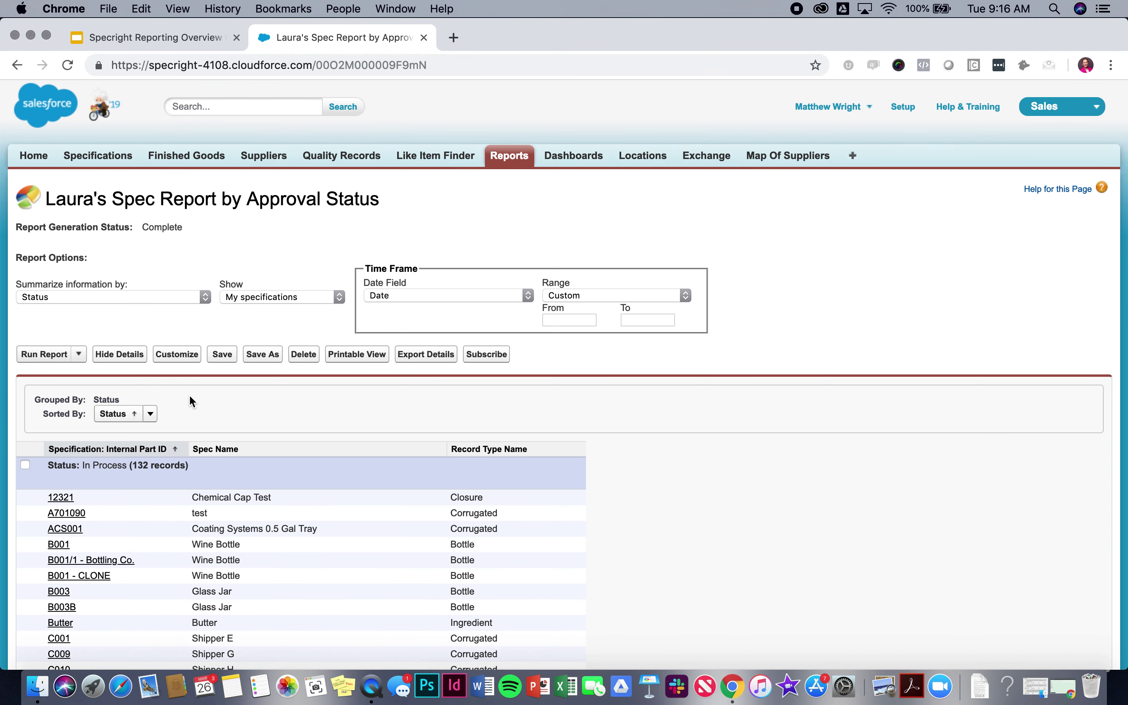
pyautogui.scroll(-1, 327, 329)
pyautogui.click(192, 327)
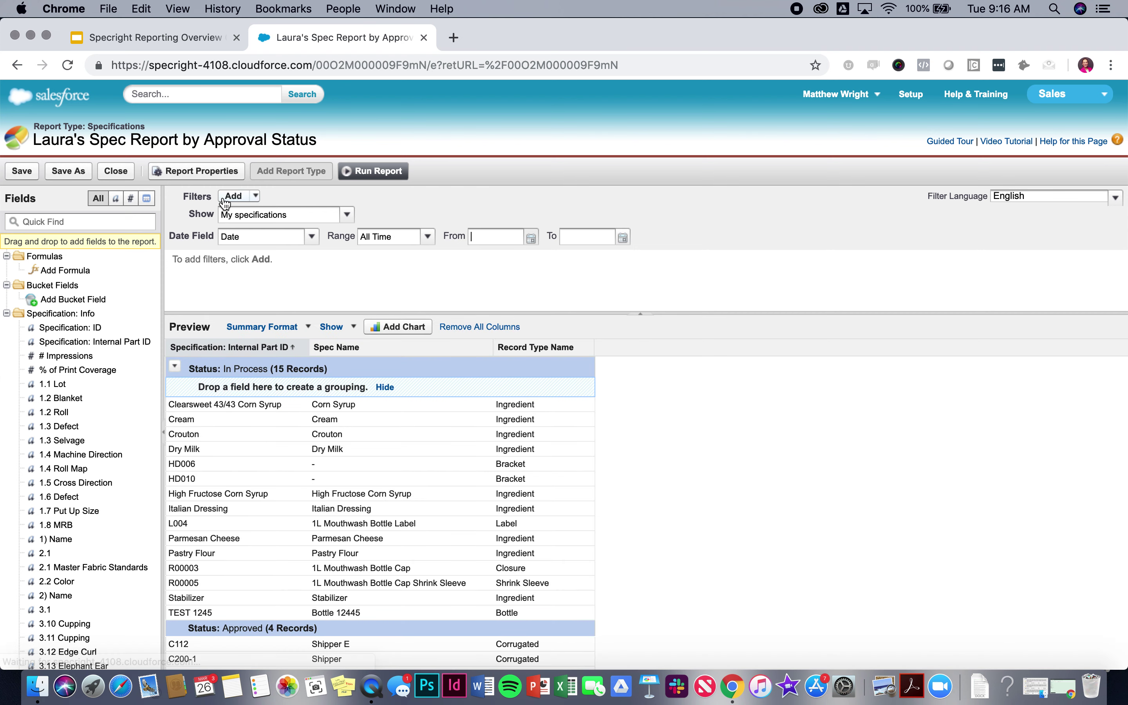
# Step: Filter the report to specifications whose Record Type Name equals Corrugated
pyautogui.click(233, 196)
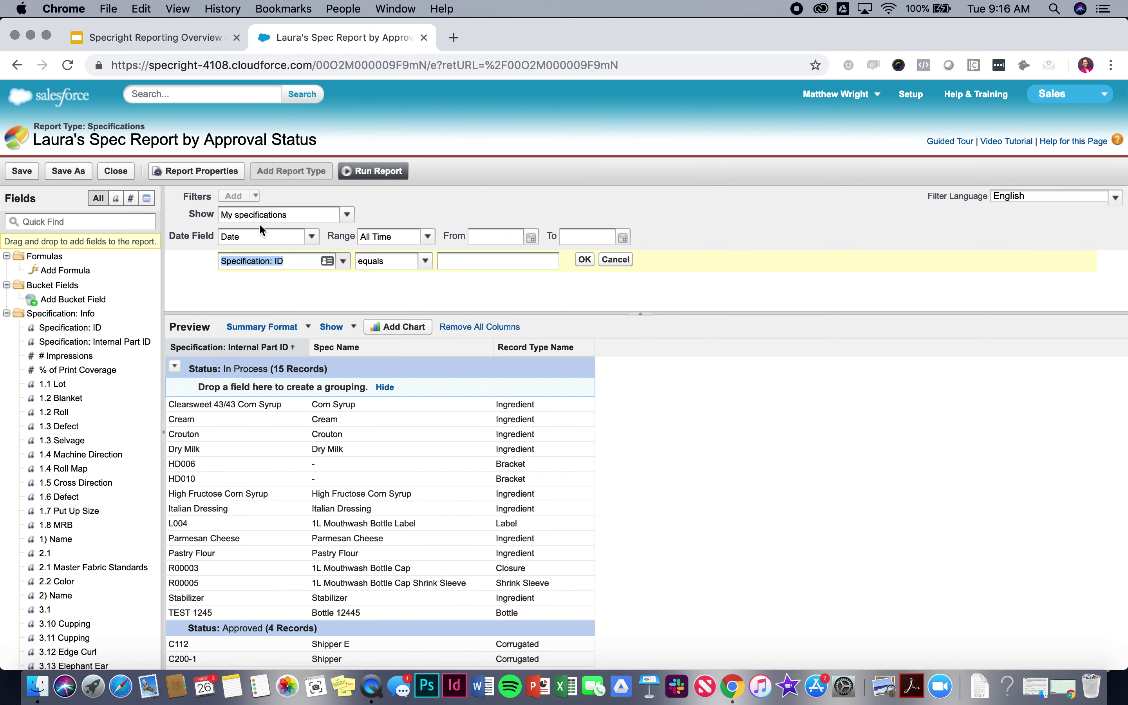
pyautogui.write('record')
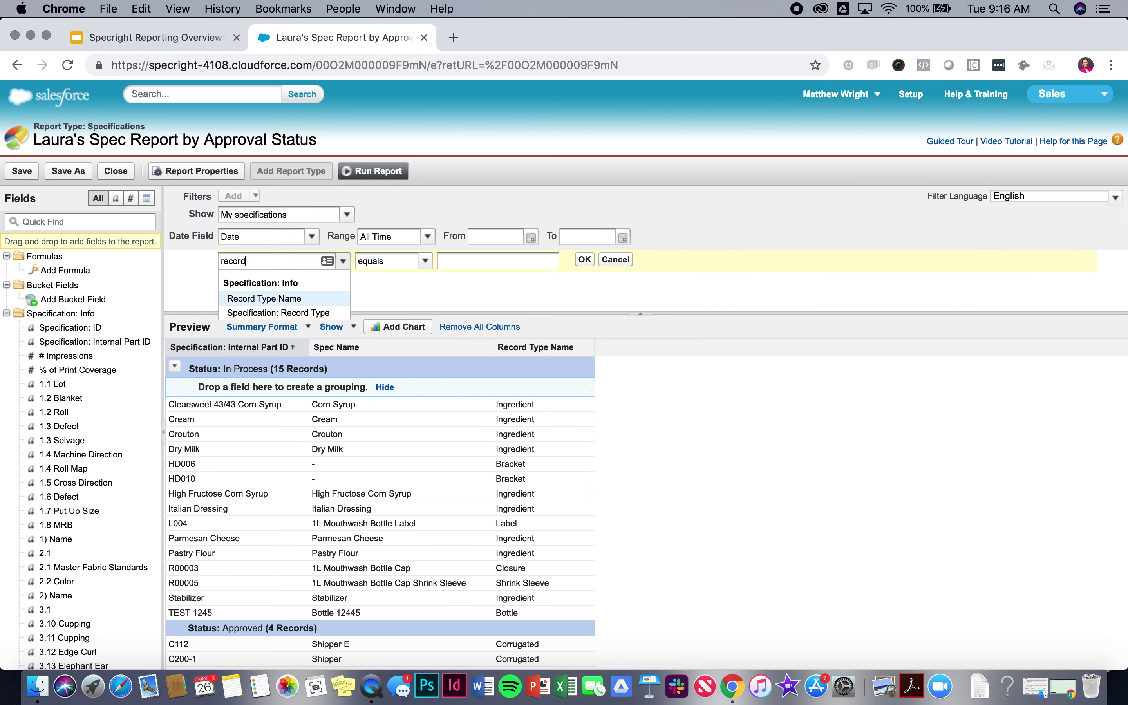
pyautogui.click(261, 299)
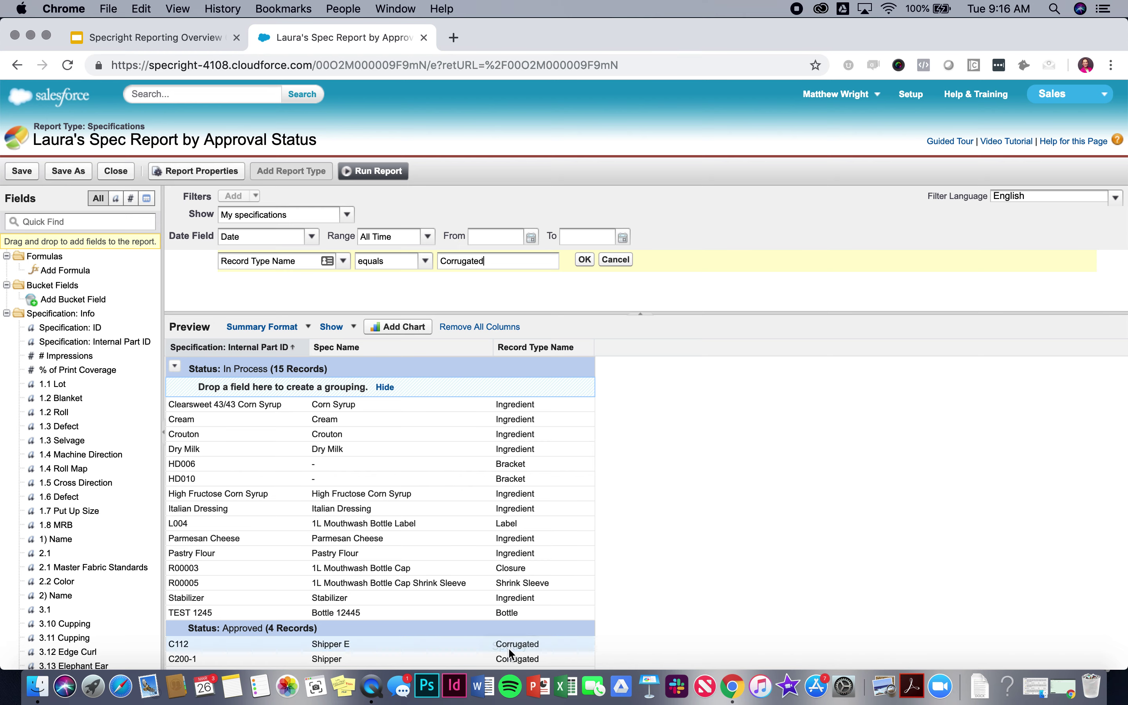
pyautogui.click(584, 260)
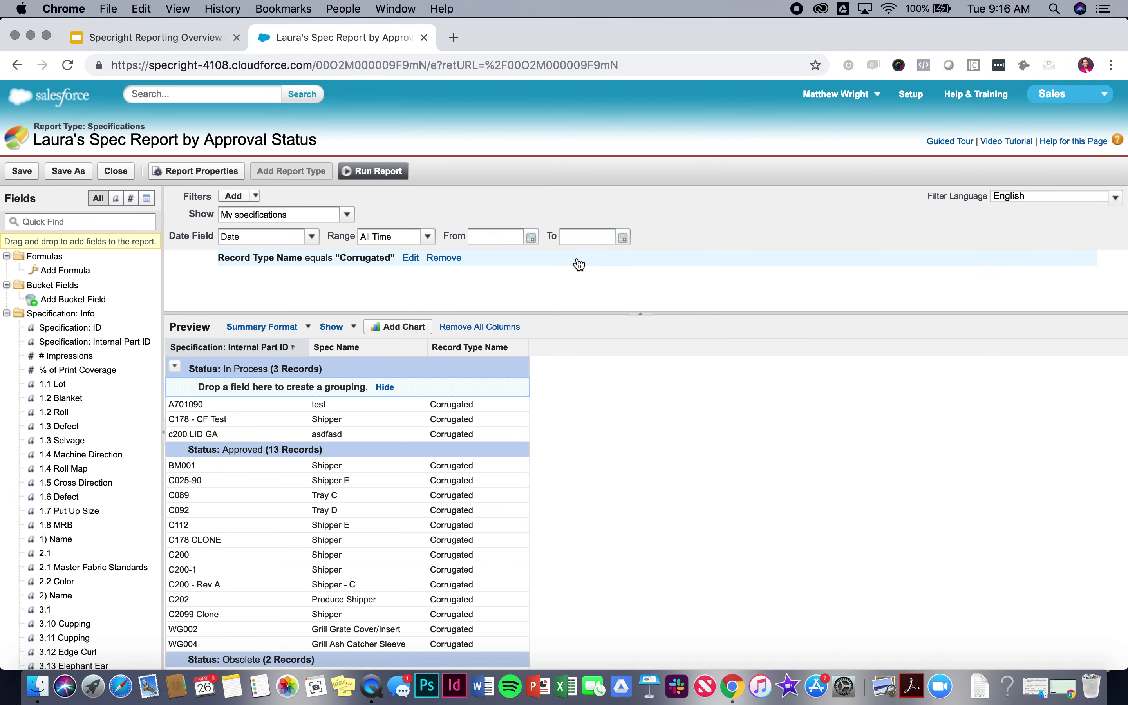
pyautogui.scroll(-5, 447, 419)
pyautogui.scroll(5, 448, 410)
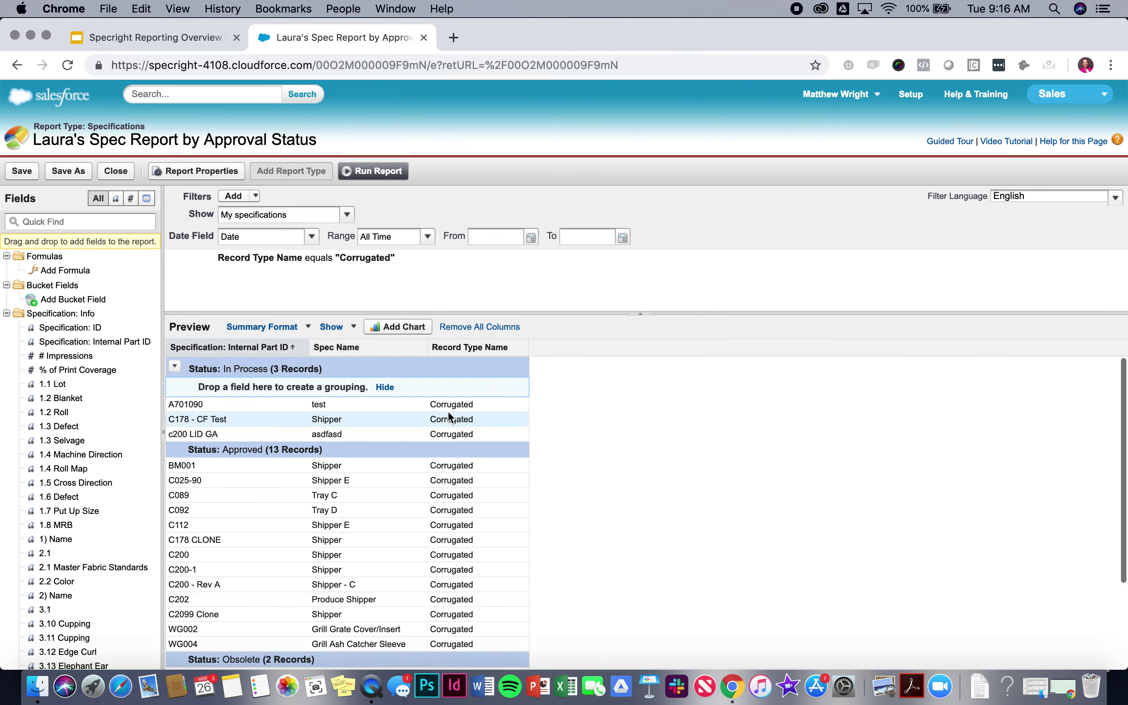
# Step: Run the filtered report and save it under its existing name in My Personal Custom Reports
pyautogui.click(377, 175)
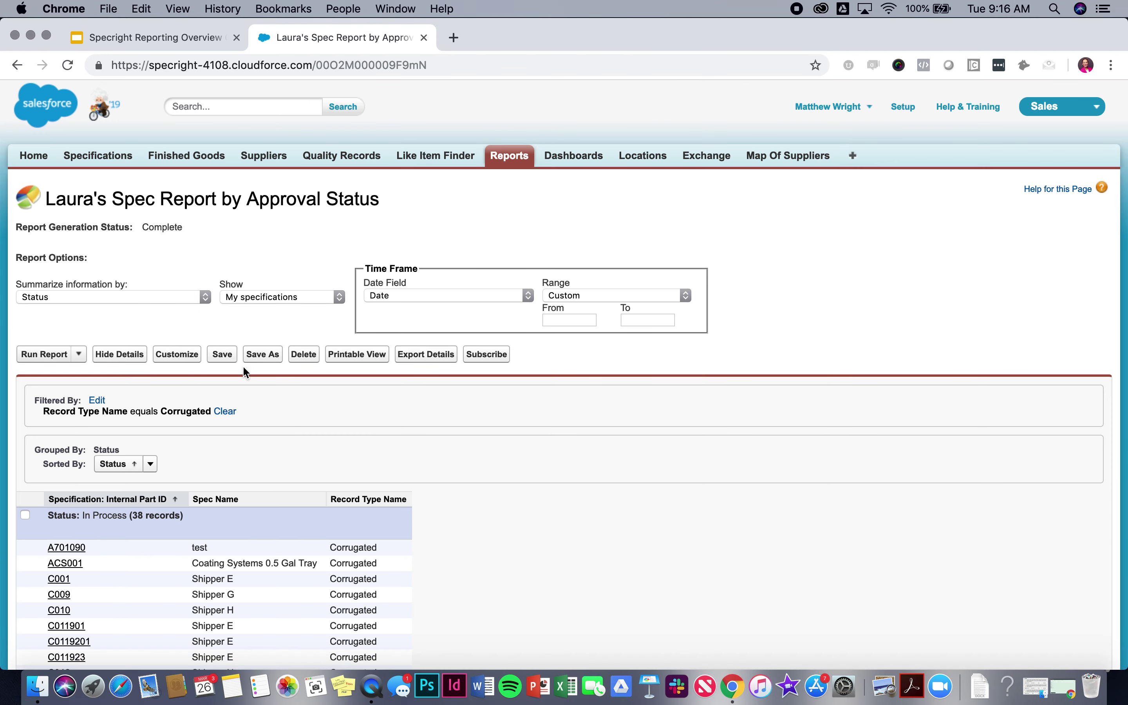
pyautogui.click(231, 358)
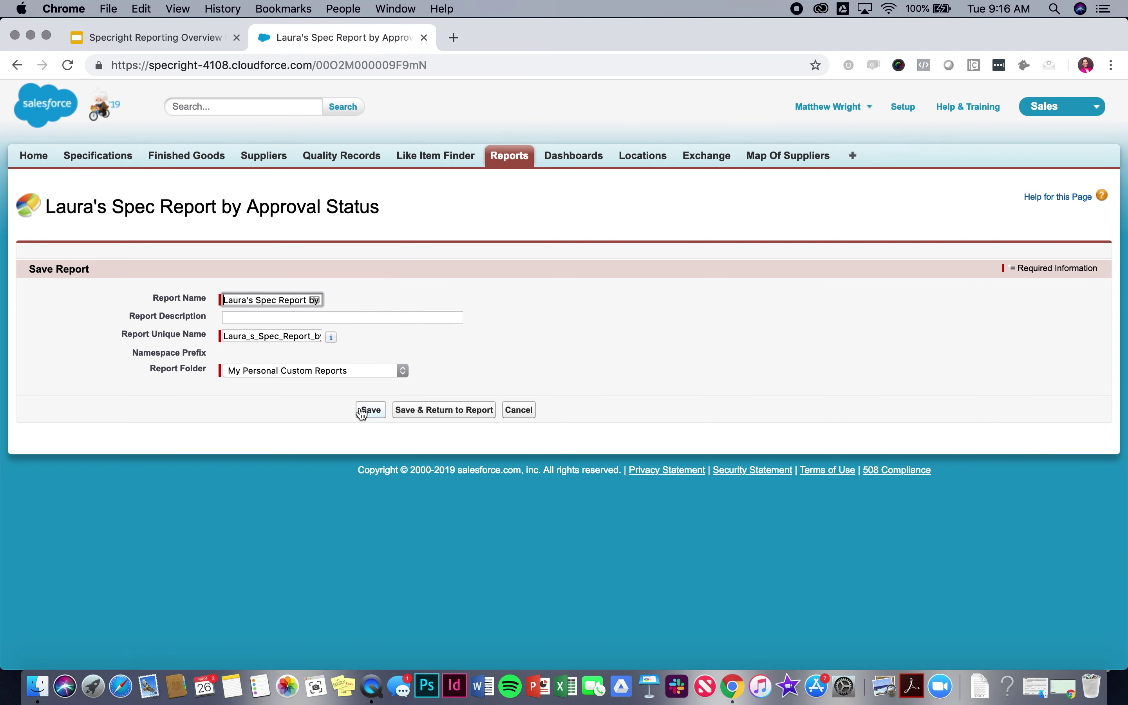
pyautogui.click(363, 410)
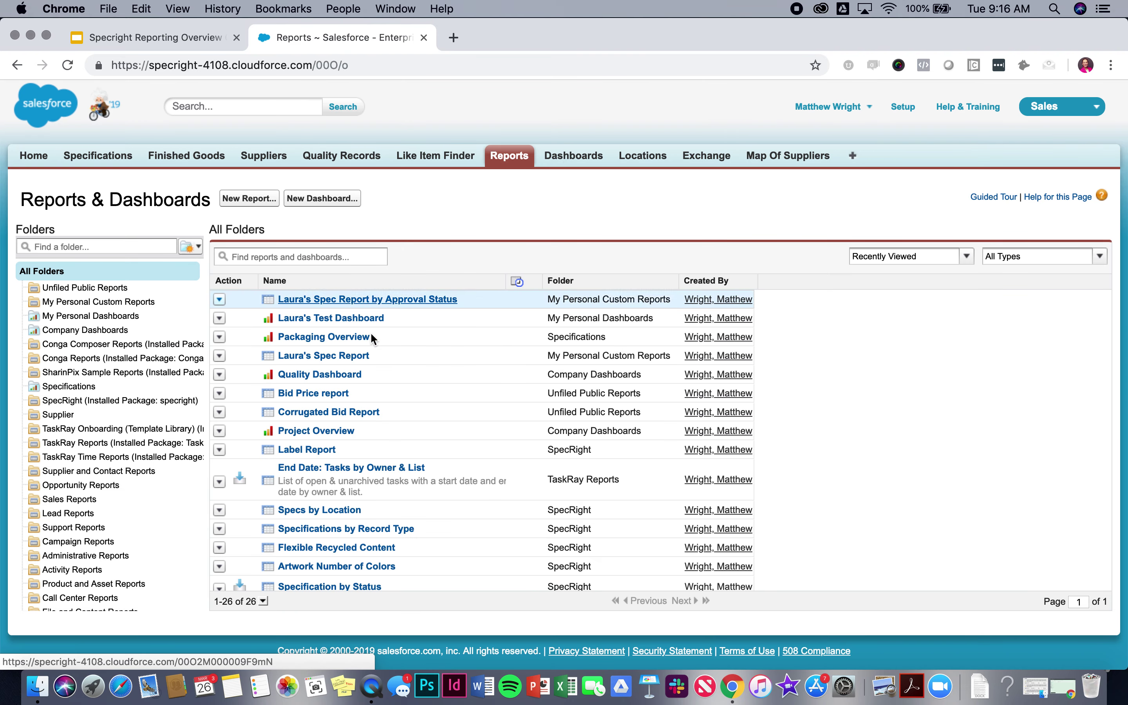
# Step: View the Test Dashboard, open the funnel chart's source report, and return to the dashboard
pyautogui.click(359, 317)
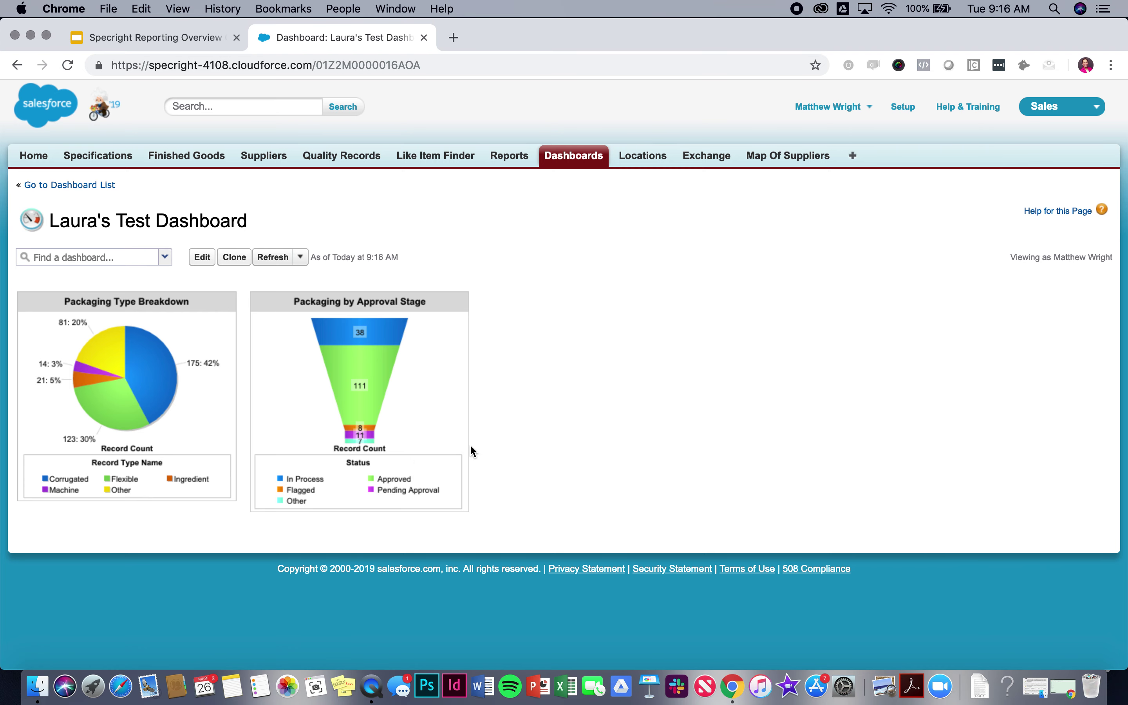
pyautogui.click(353, 386)
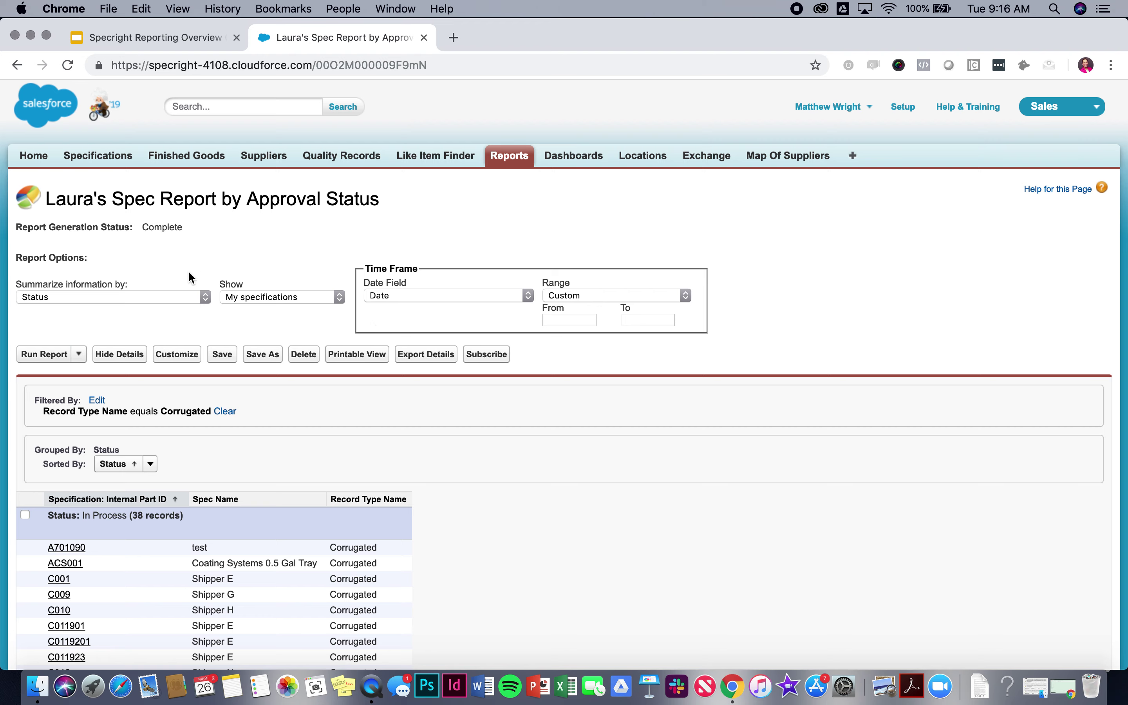
pyautogui.click(17, 65)
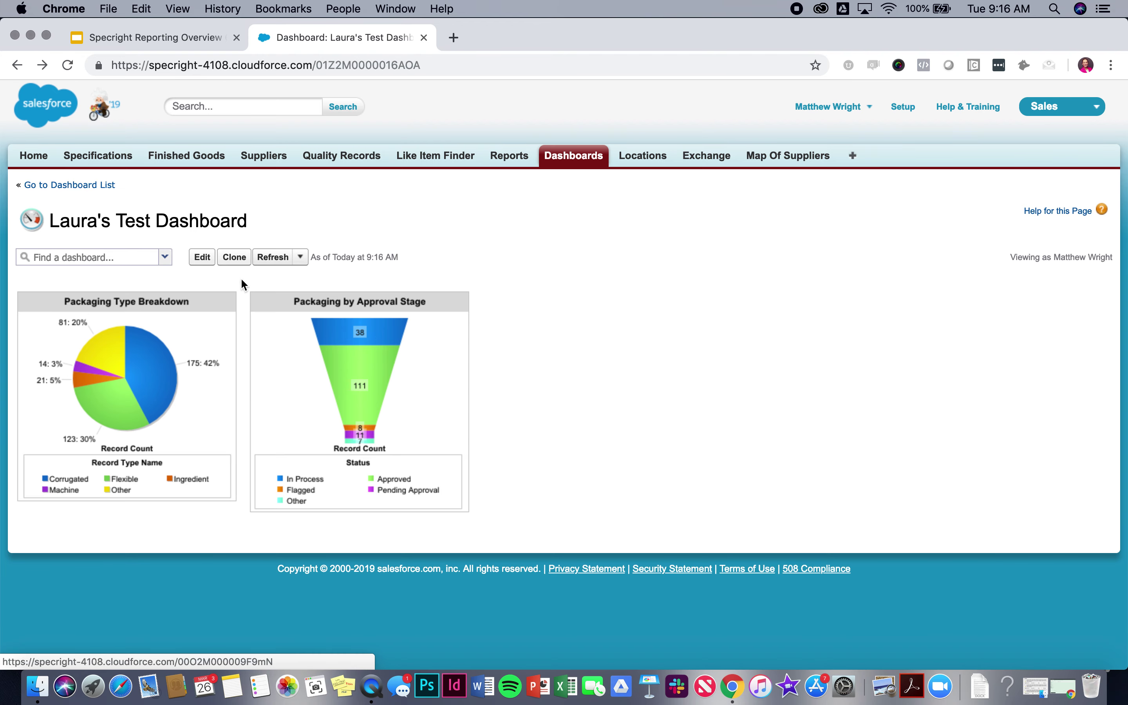
# Step: Edit the dashboard, retitle the funnel chart "Corrugated Packaging by Approval Stage", and save the dashboard
pyautogui.click(200, 257)
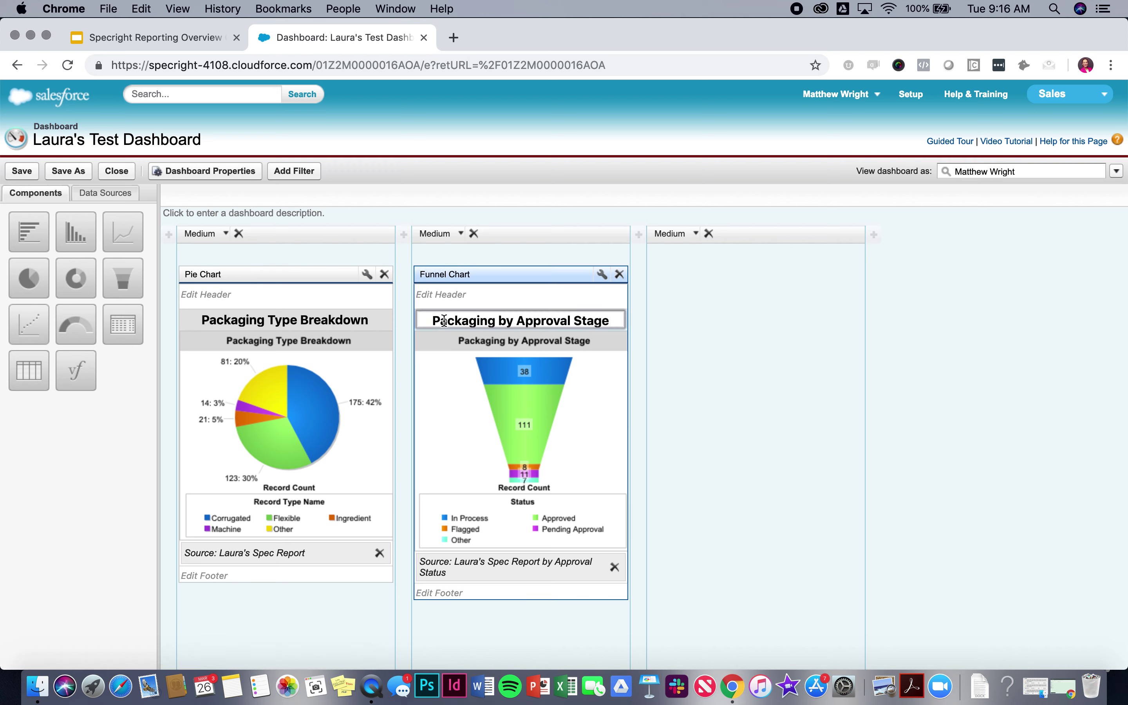
pyautogui.doubleClick(434, 320)
pyautogui.write('Cour')
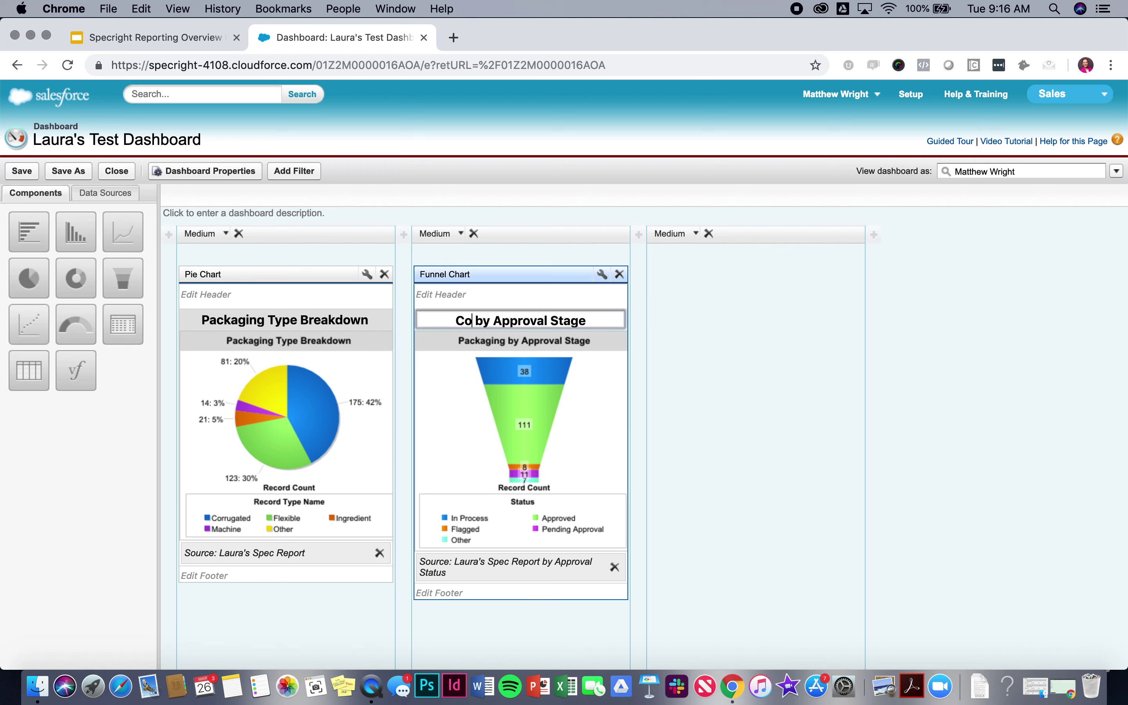
pyautogui.press('BackSpace')
pyautogui.press('BackSpace')
pyautogui.write('rrugated Pack')
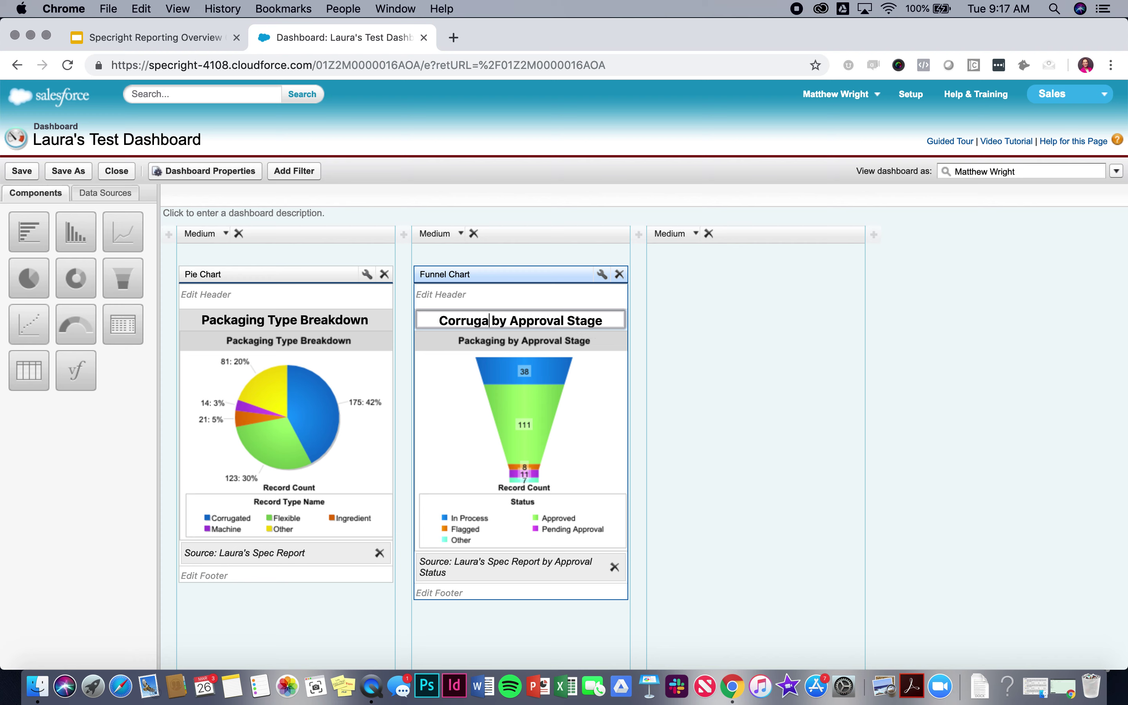
pyautogui.write('aging')
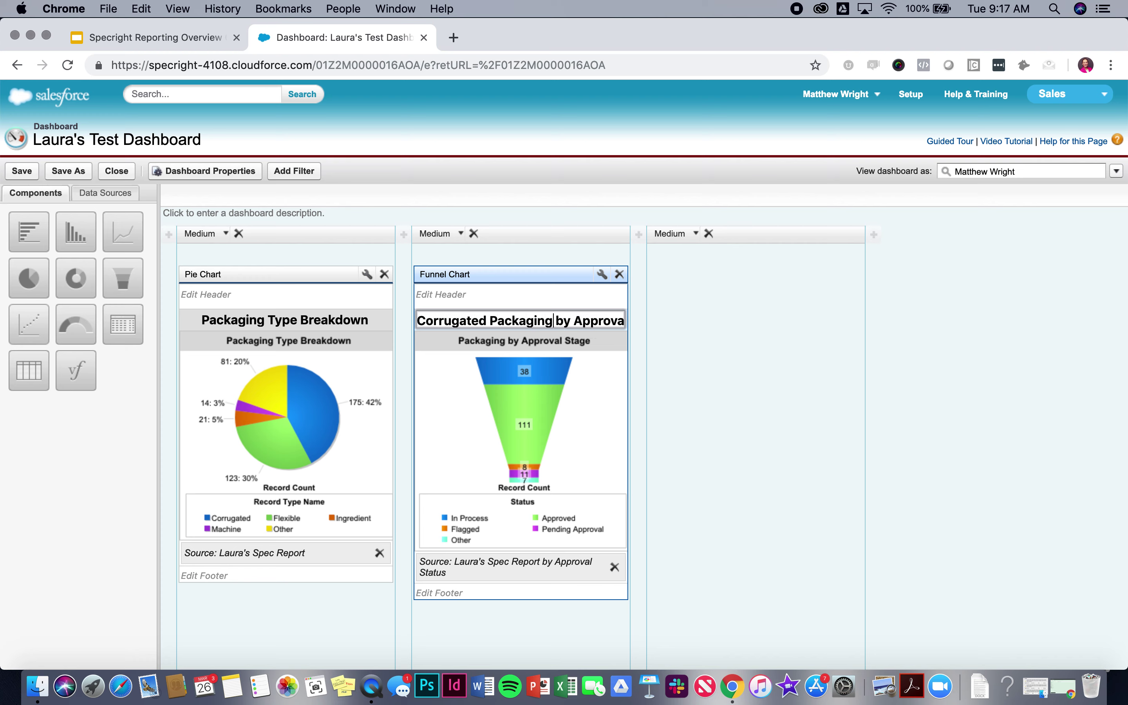
pyautogui.click(672, 395)
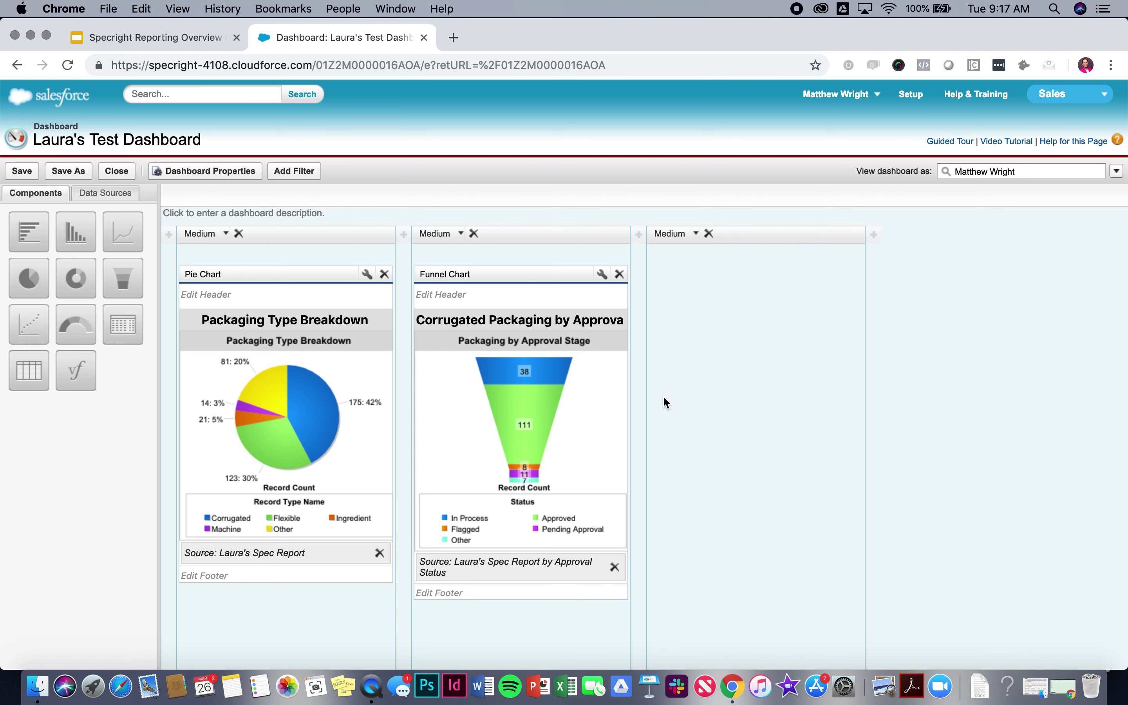
pyautogui.click(25, 171)
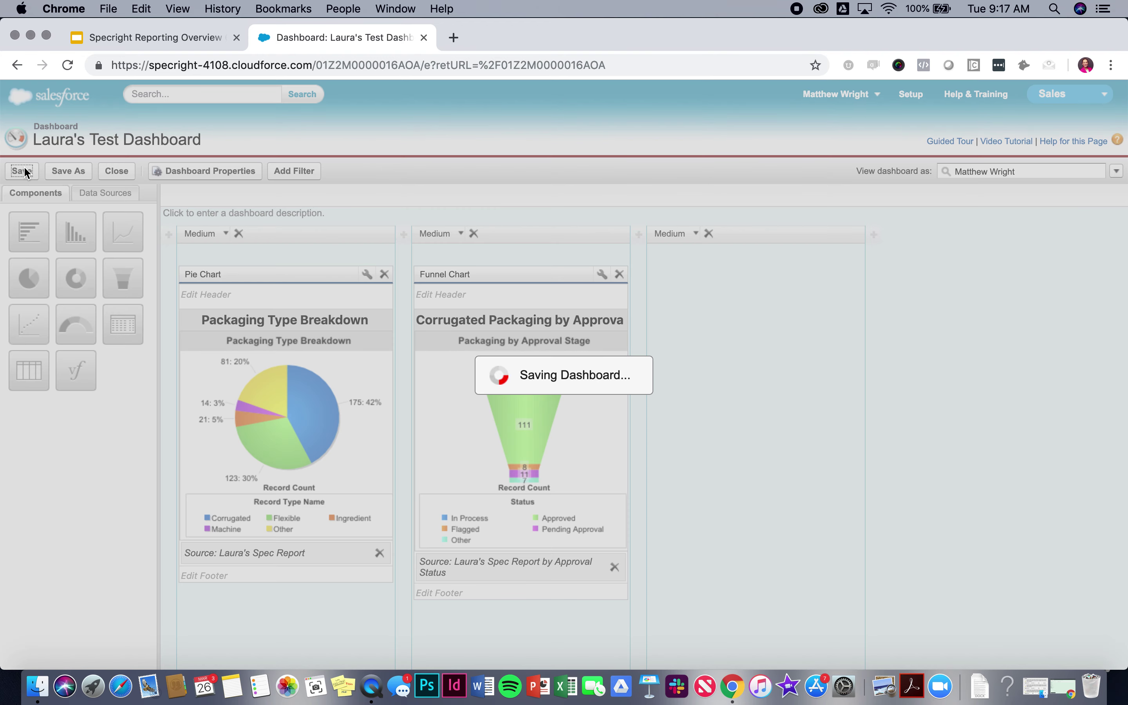
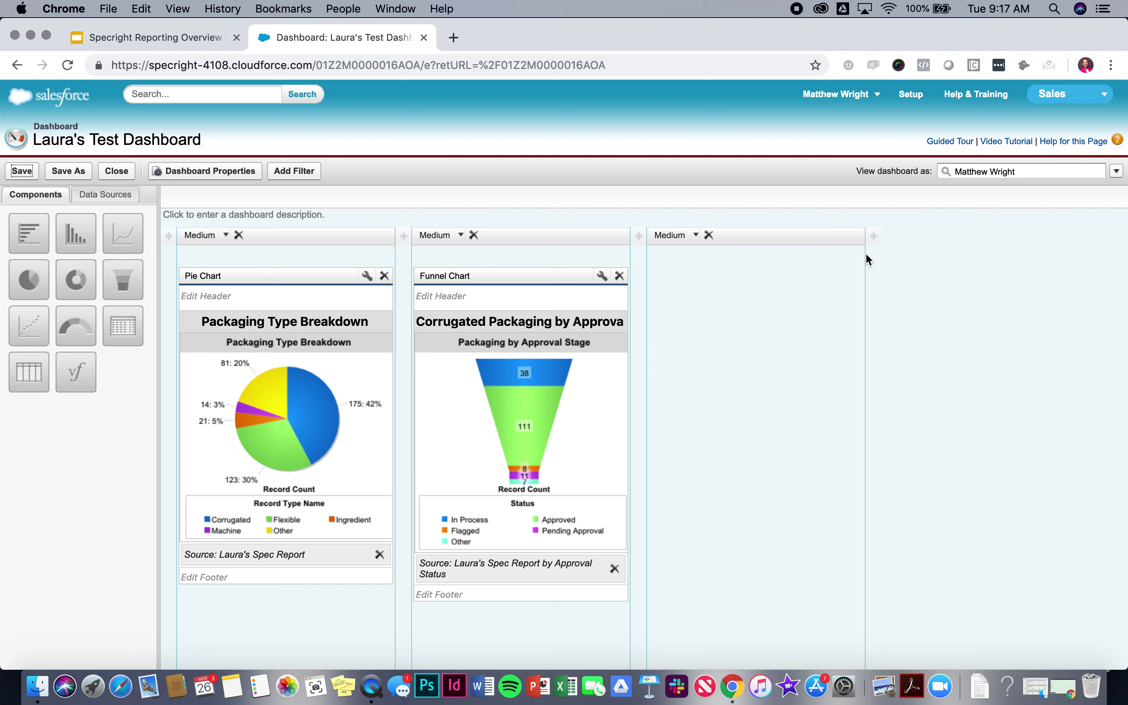
# Step: Save the dashboard again and close its editor to return to the dashboard view
pyautogui.click(927, 338)
pyautogui.click(29, 172)
pyautogui.click(112, 178)
pyautogui.click(491, 404)
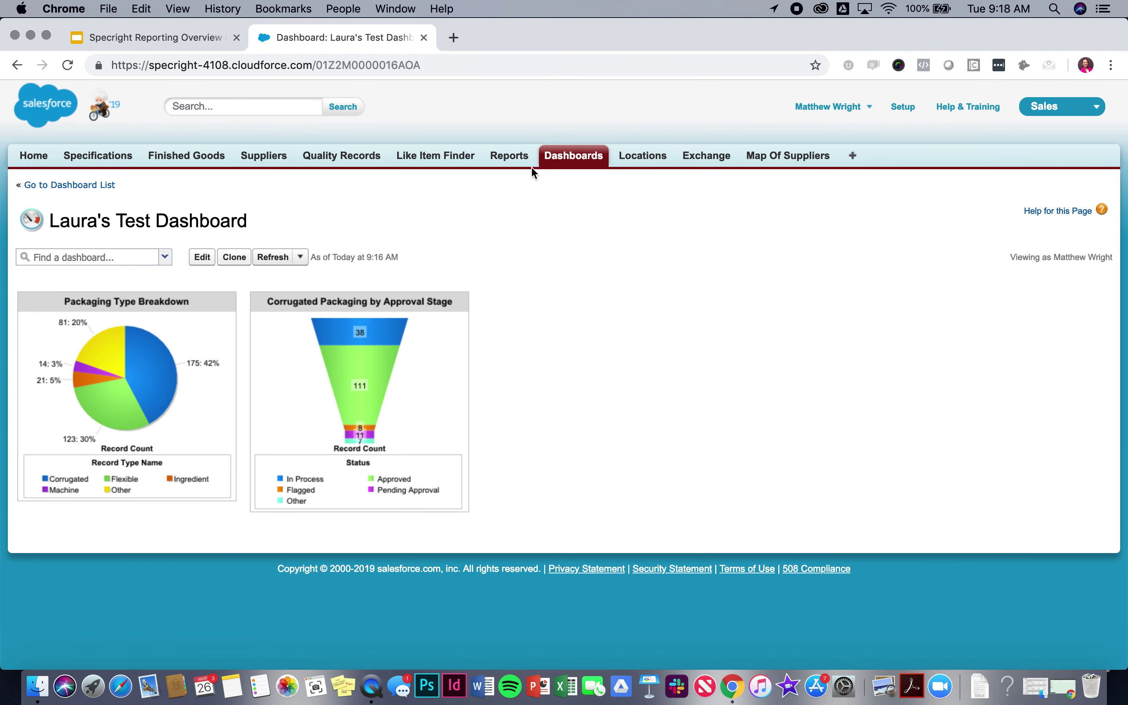
# Step: Open the Spec Report grouped by record type from the reports list and set its scope to My team's specifications
pyautogui.click(520, 164)
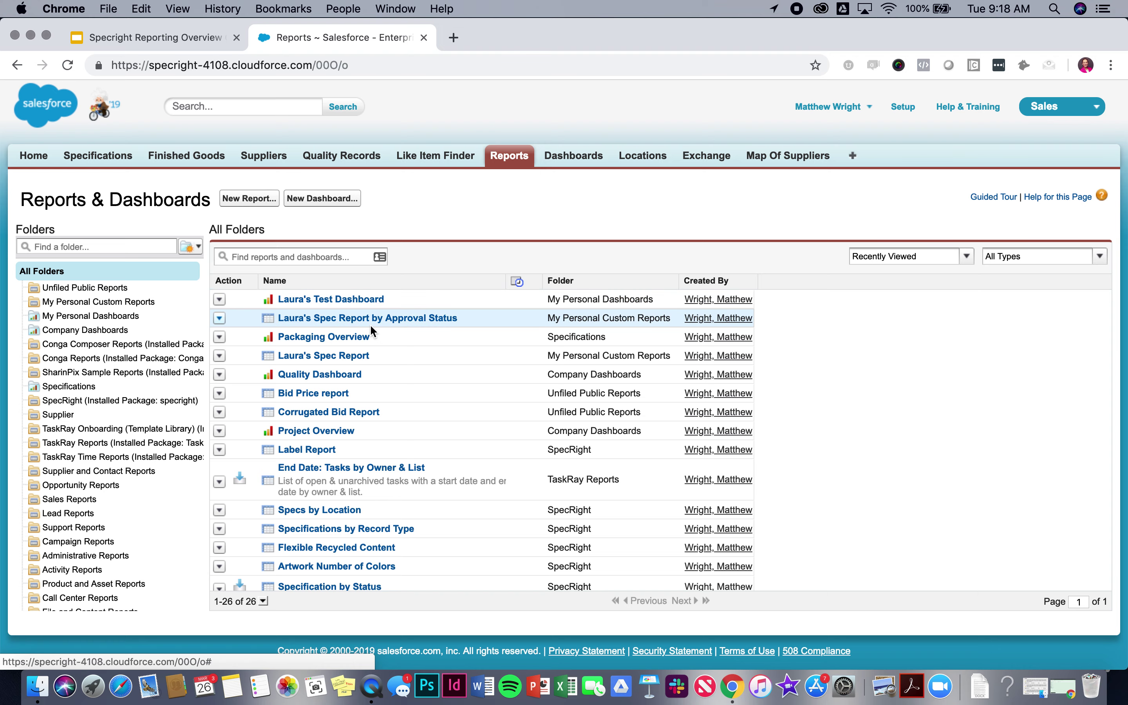
pyautogui.click(339, 359)
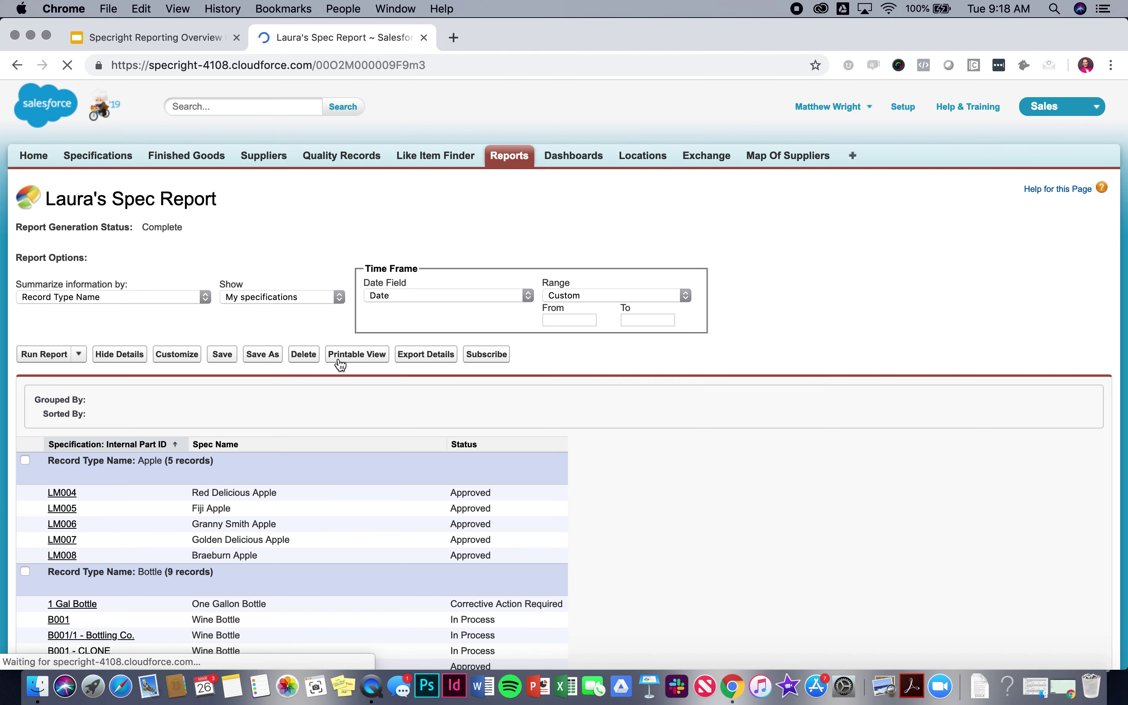
pyautogui.click(277, 295)
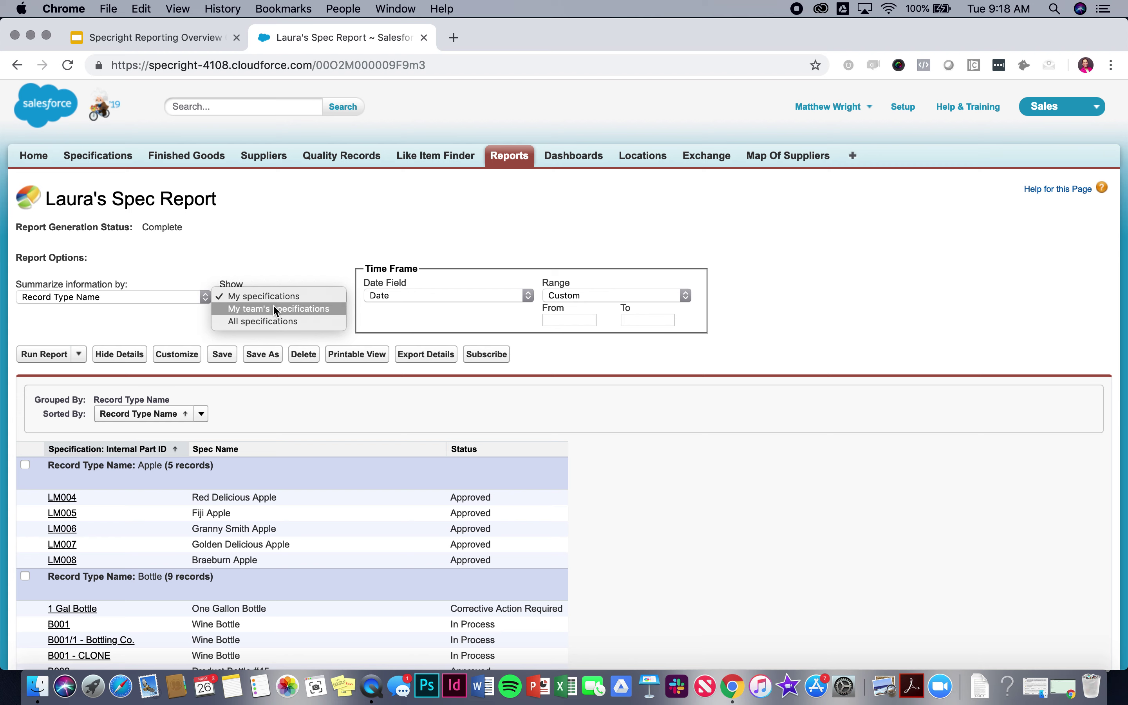
pyautogui.click(273, 307)
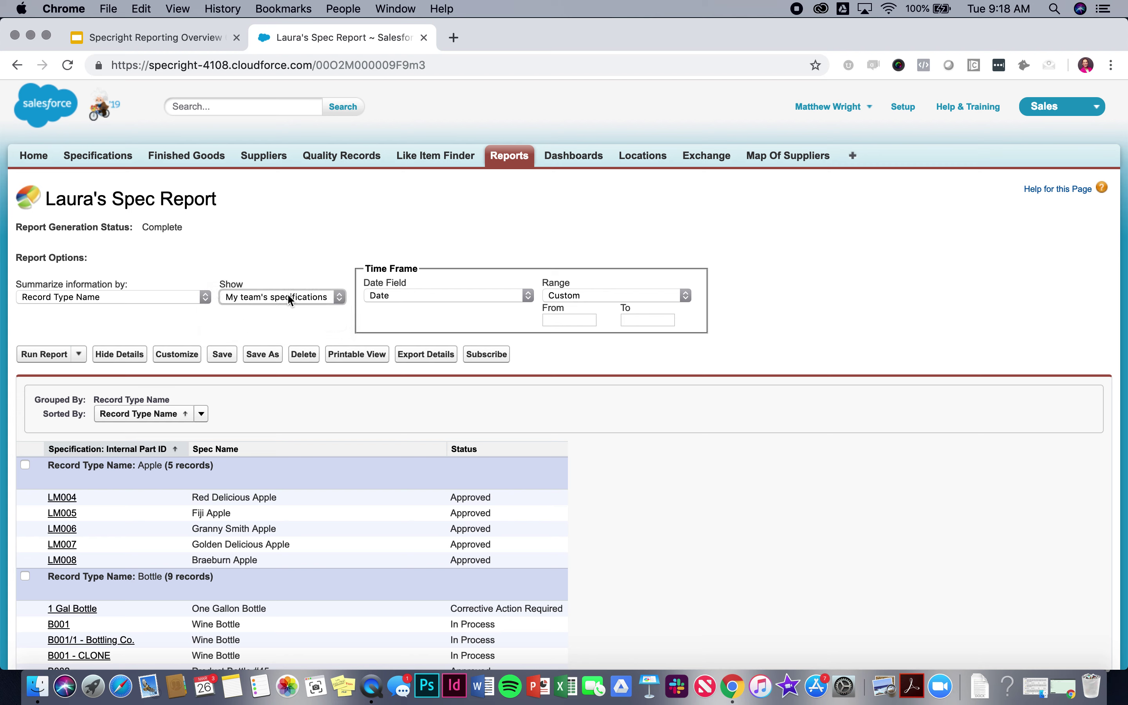
pyautogui.click(269, 293)
pyautogui.click(259, 295)
pyautogui.click(260, 289)
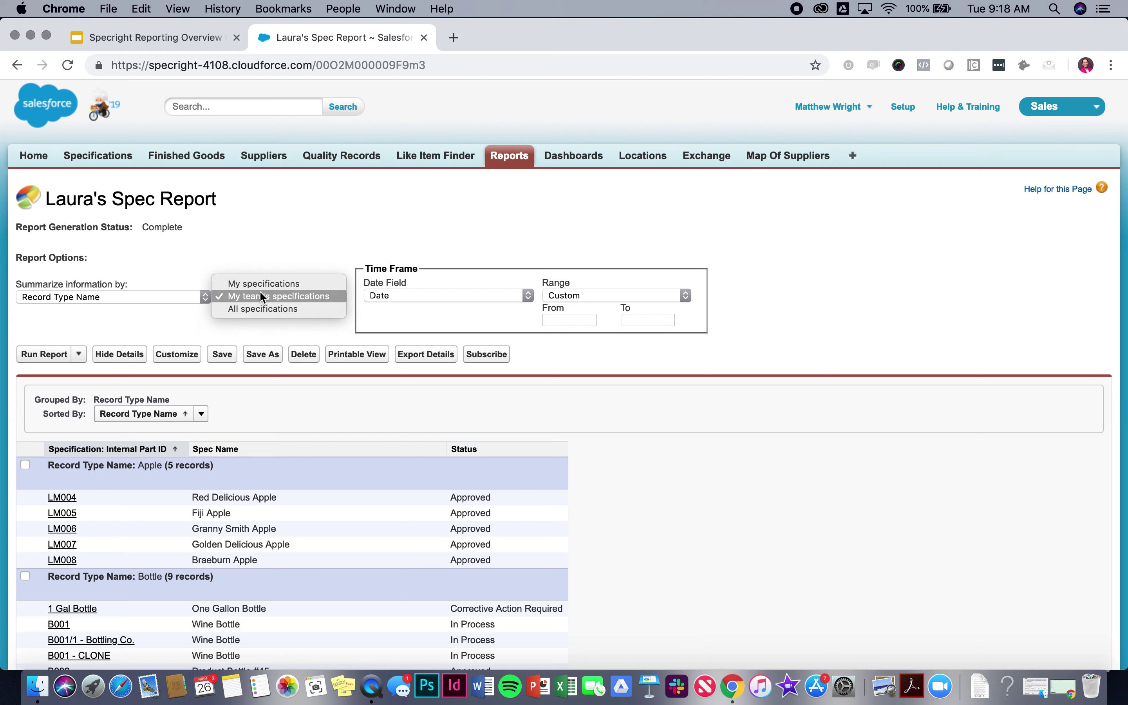
pyautogui.click(271, 265)
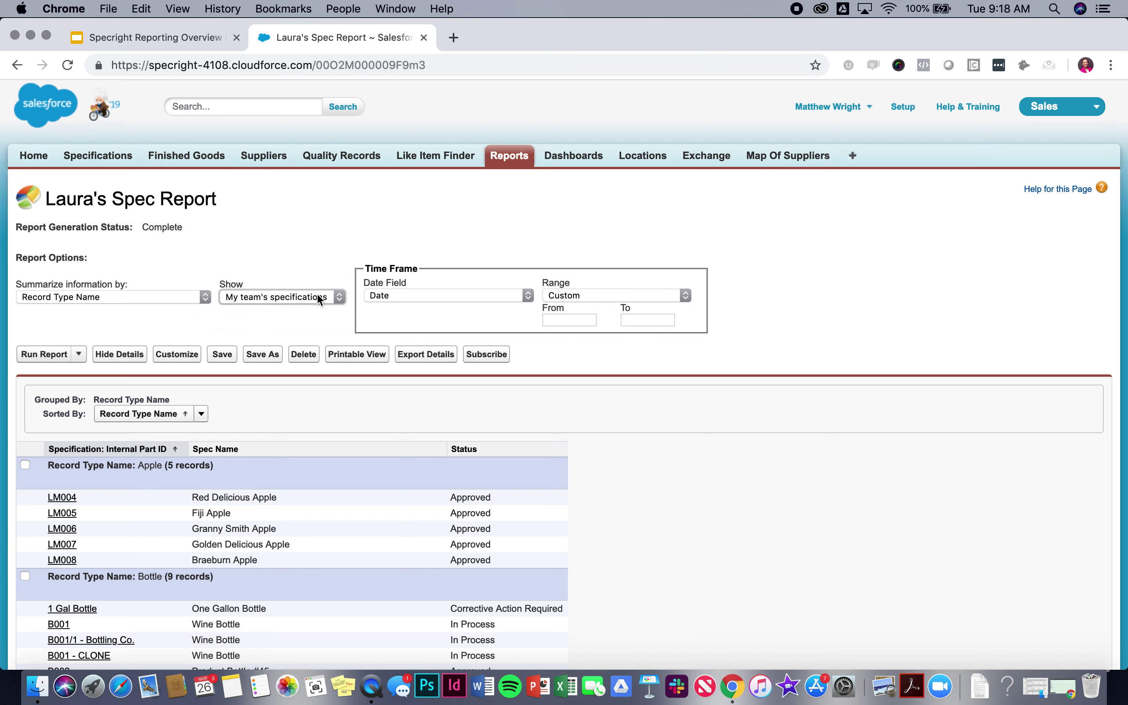
# Step: Change the report's scope to All specifications and rerun it
pyautogui.scroll(-2, 286, 266)
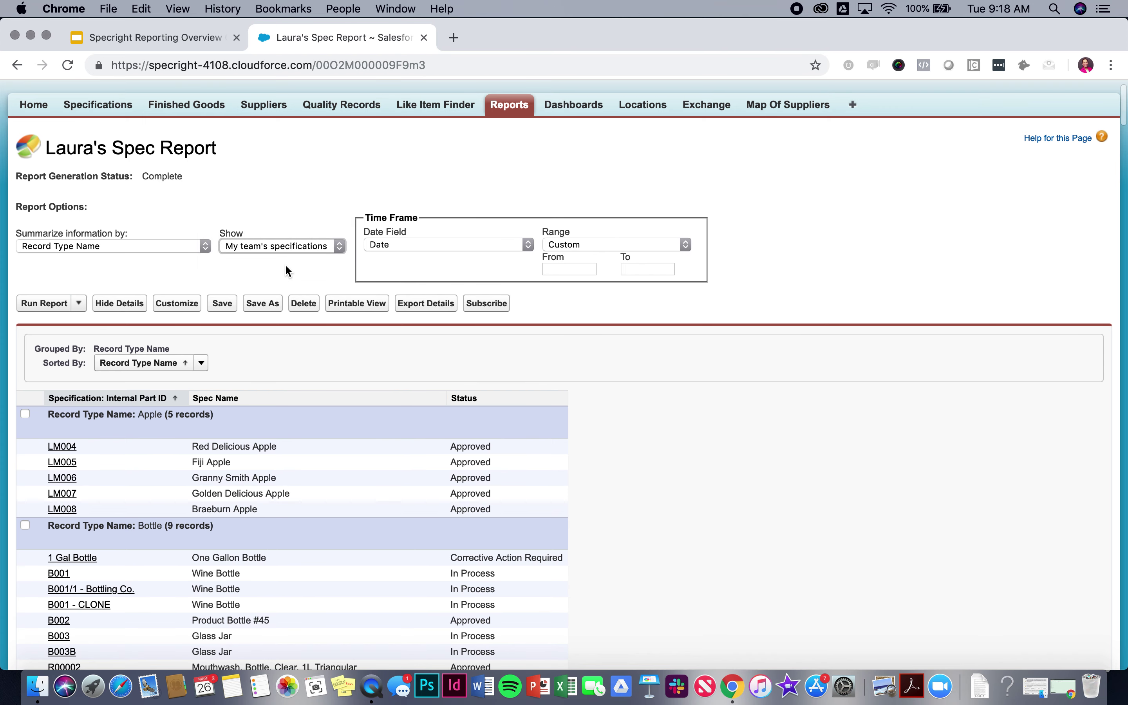
pyautogui.click(301, 248)
pyautogui.click(302, 256)
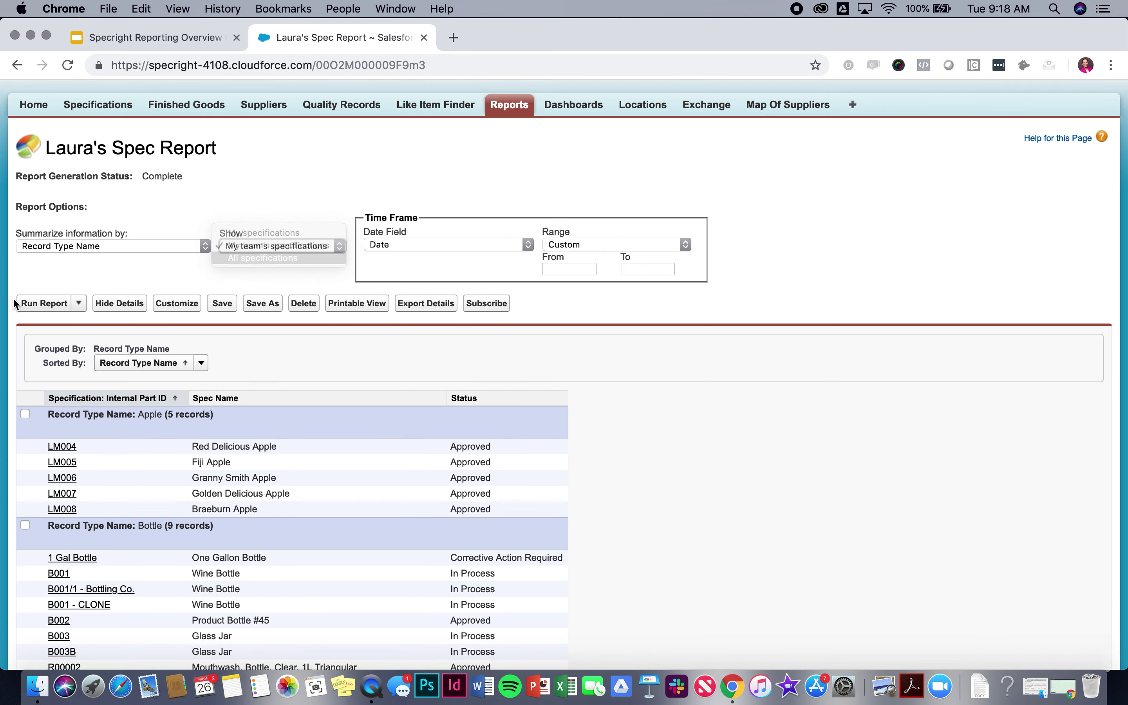
pyautogui.click(34, 305)
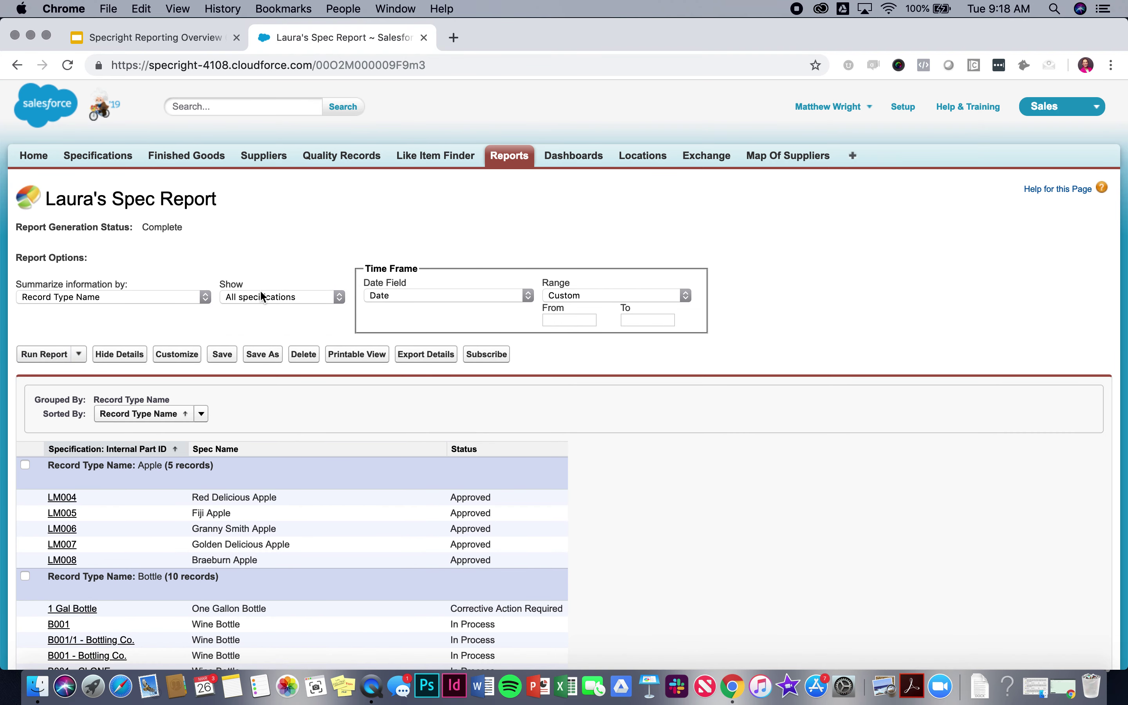
# Step: Set the report's scope to My specifications, rerun it, and look over the records
pyautogui.click(263, 296)
pyautogui.click(260, 296)
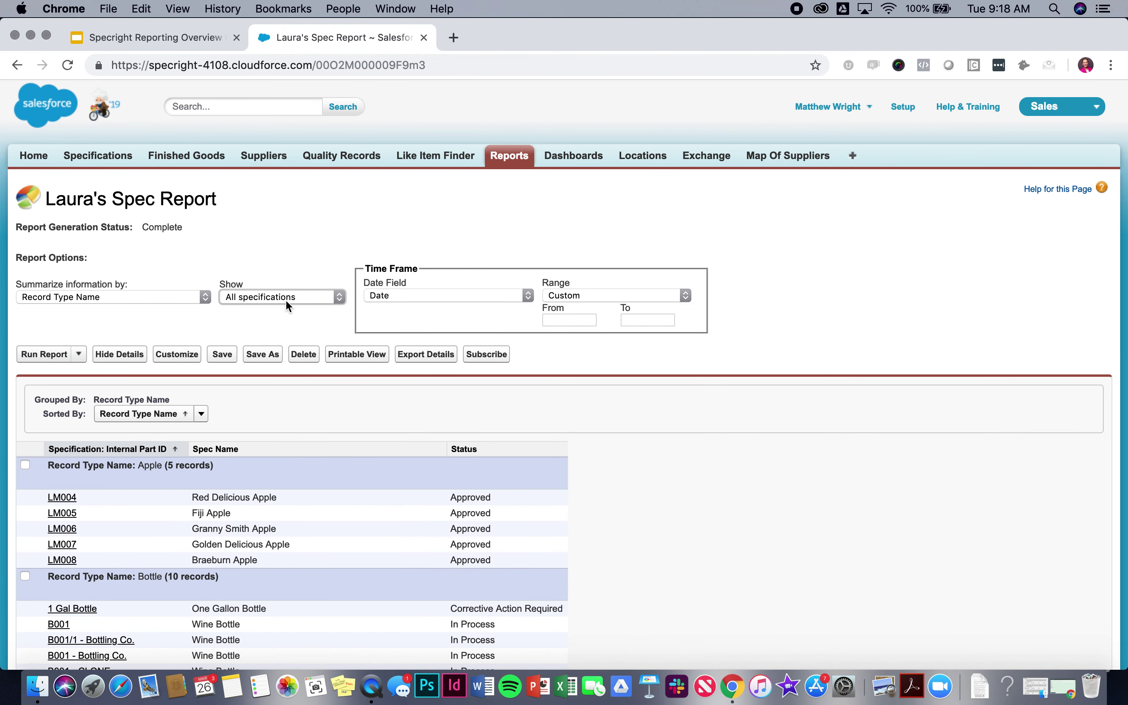
pyautogui.click(303, 299)
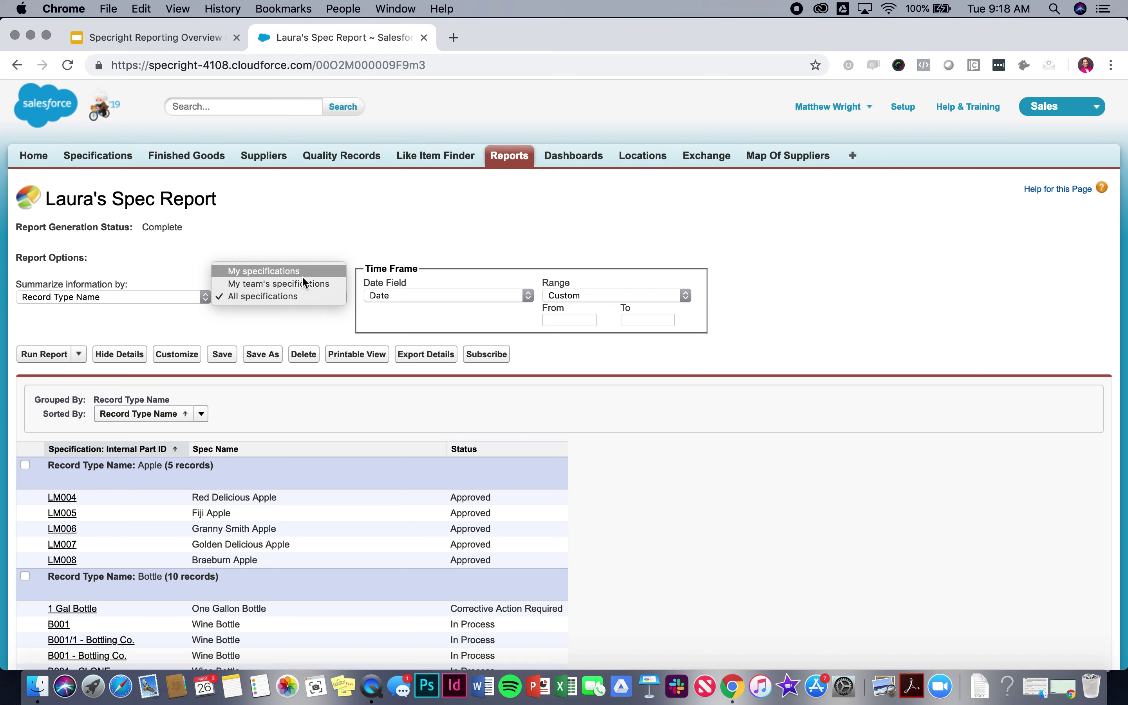
pyautogui.click(302, 277)
pyautogui.click(39, 358)
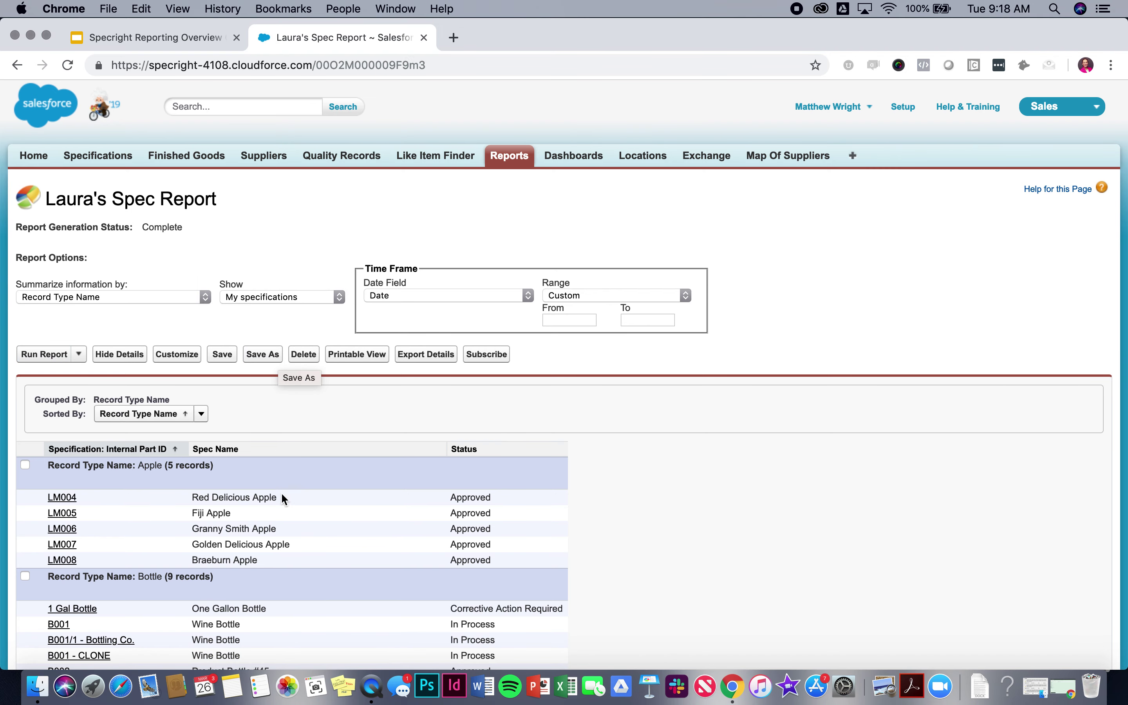
pyautogui.scroll(-2, 283, 499)
pyautogui.scroll(2, 285, 504)
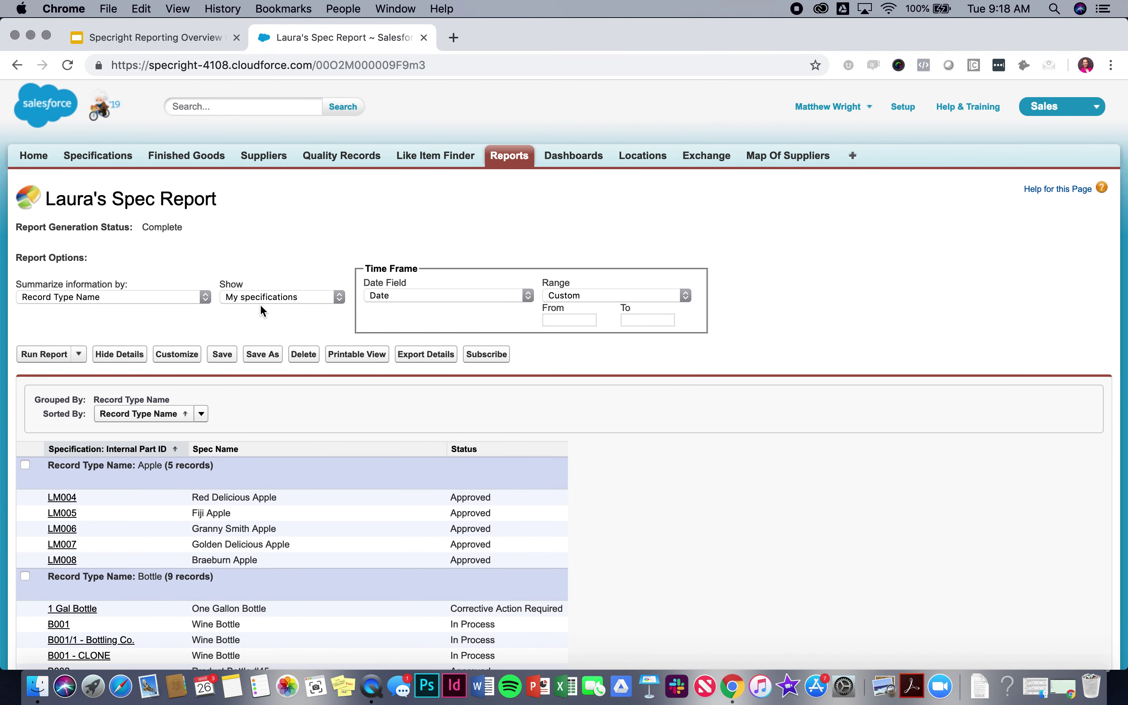
pyautogui.click(260, 301)
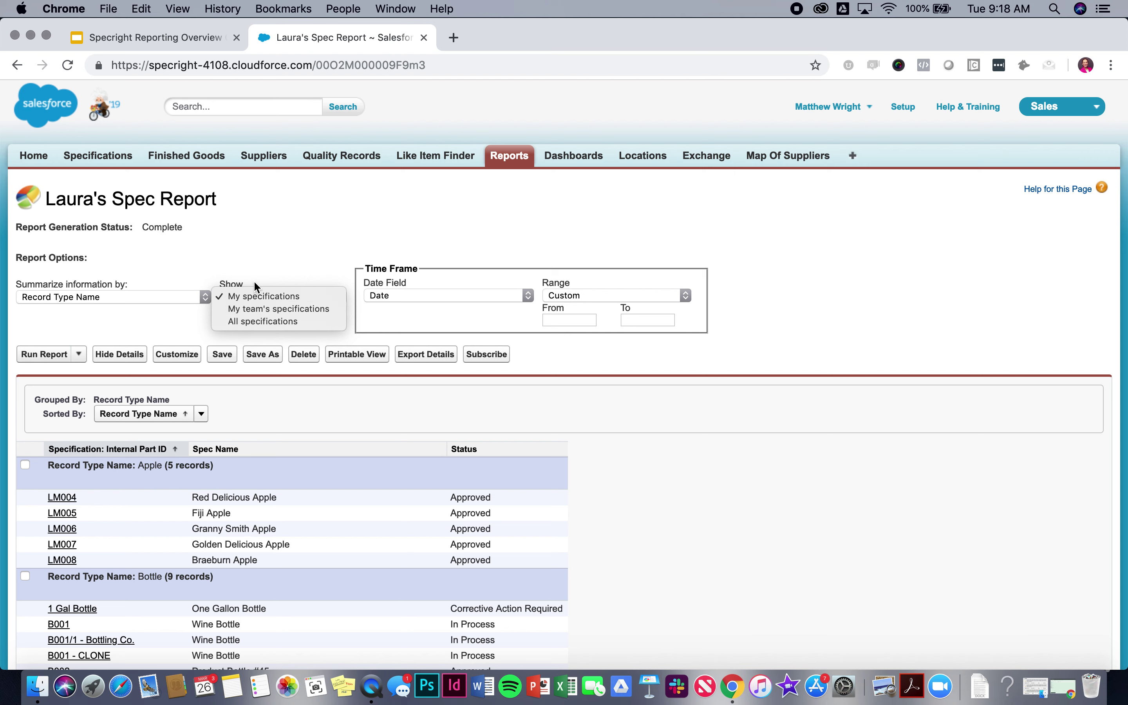
pyautogui.click(251, 279)
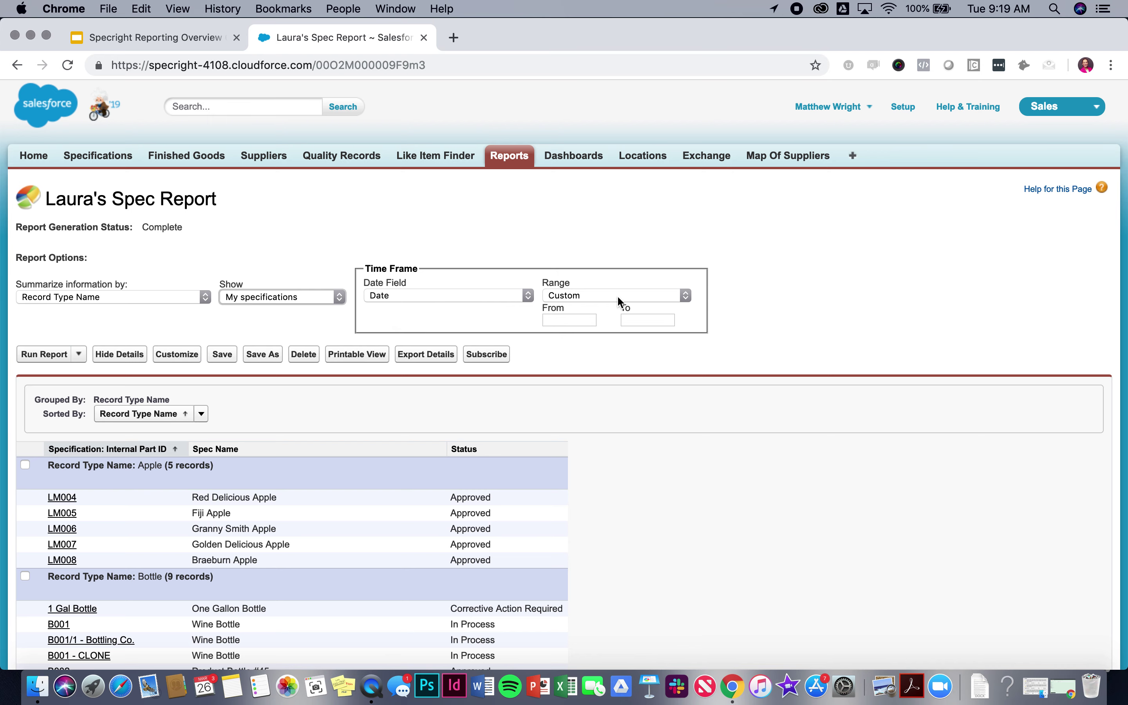
pyautogui.click(106, 293)
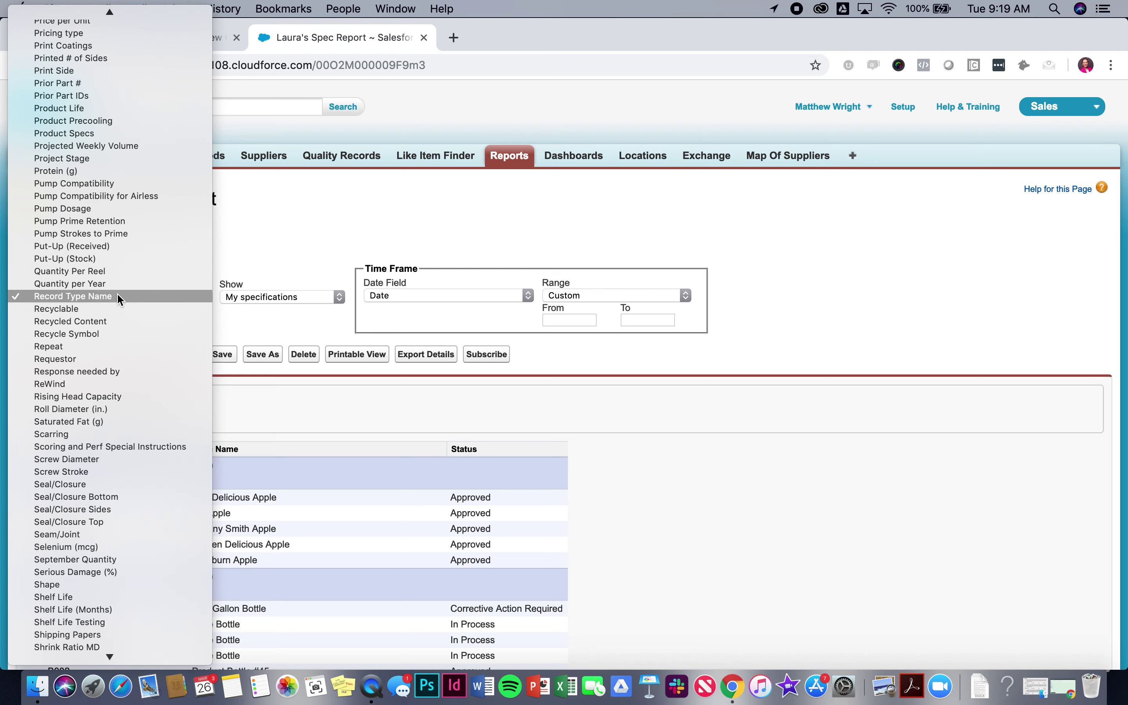
pyautogui.click(60, 294)
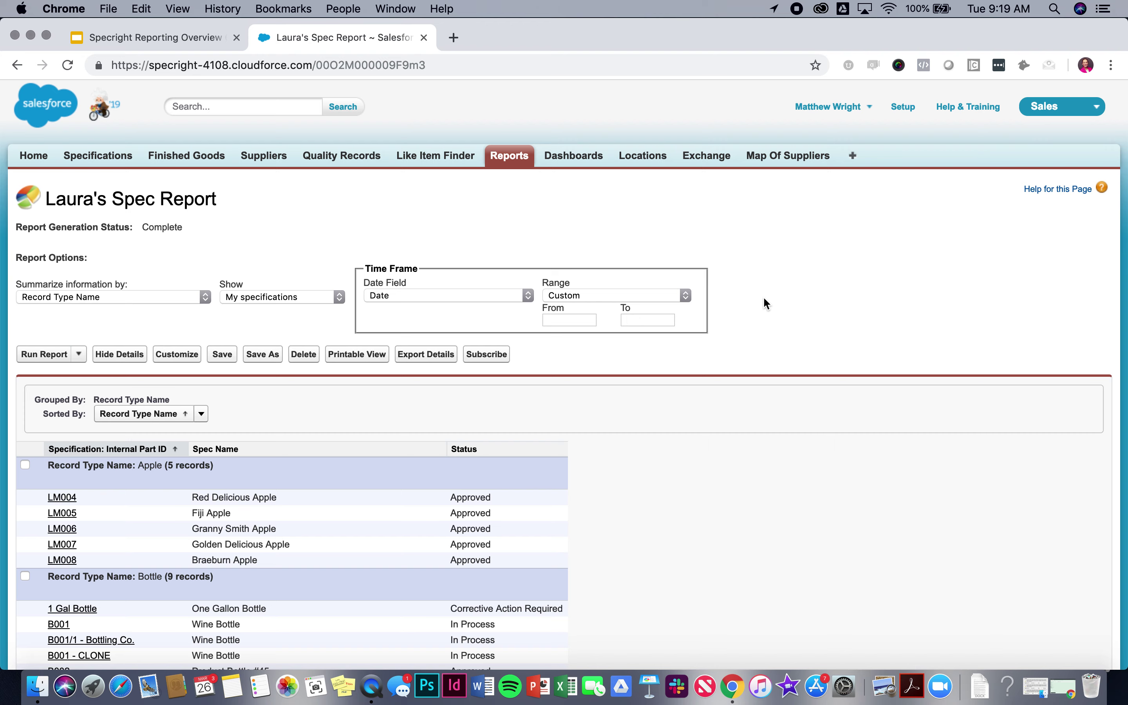
pyautogui.scroll(-1, 762, 298)
pyautogui.scroll(1, 751, 301)
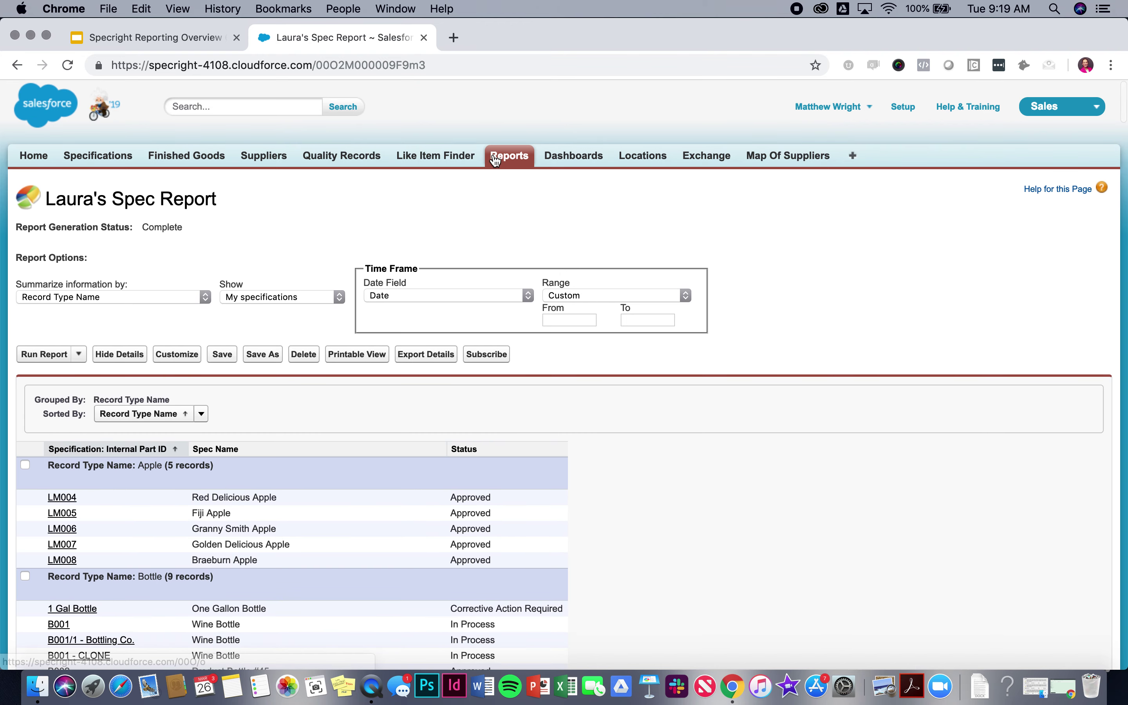
# Step: Search all reports for "spec" and open the Corrugated Spec Overview report
pyautogui.click(495, 160)
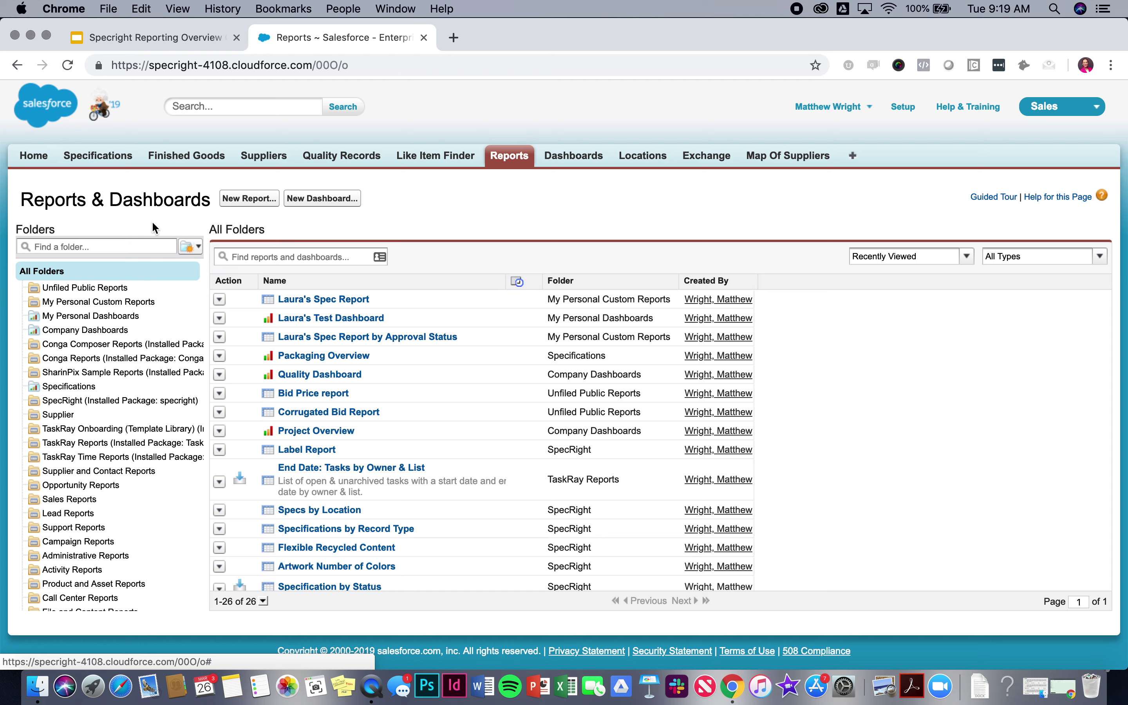
pyautogui.click(270, 254)
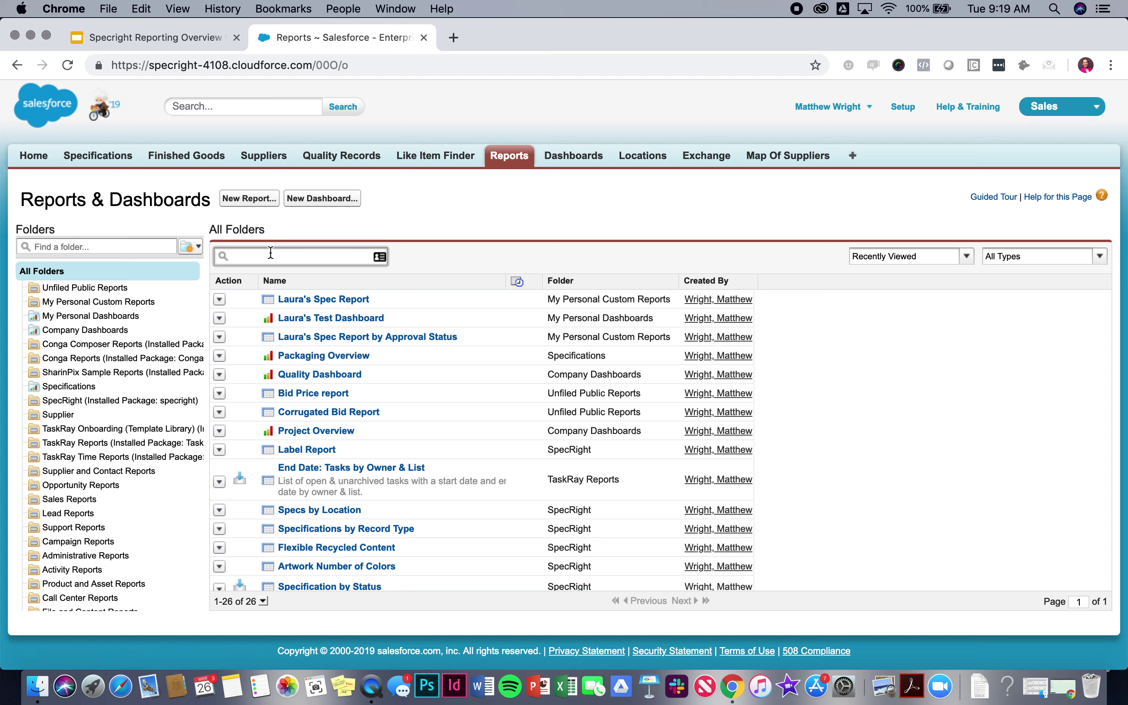
pyautogui.write('spec')
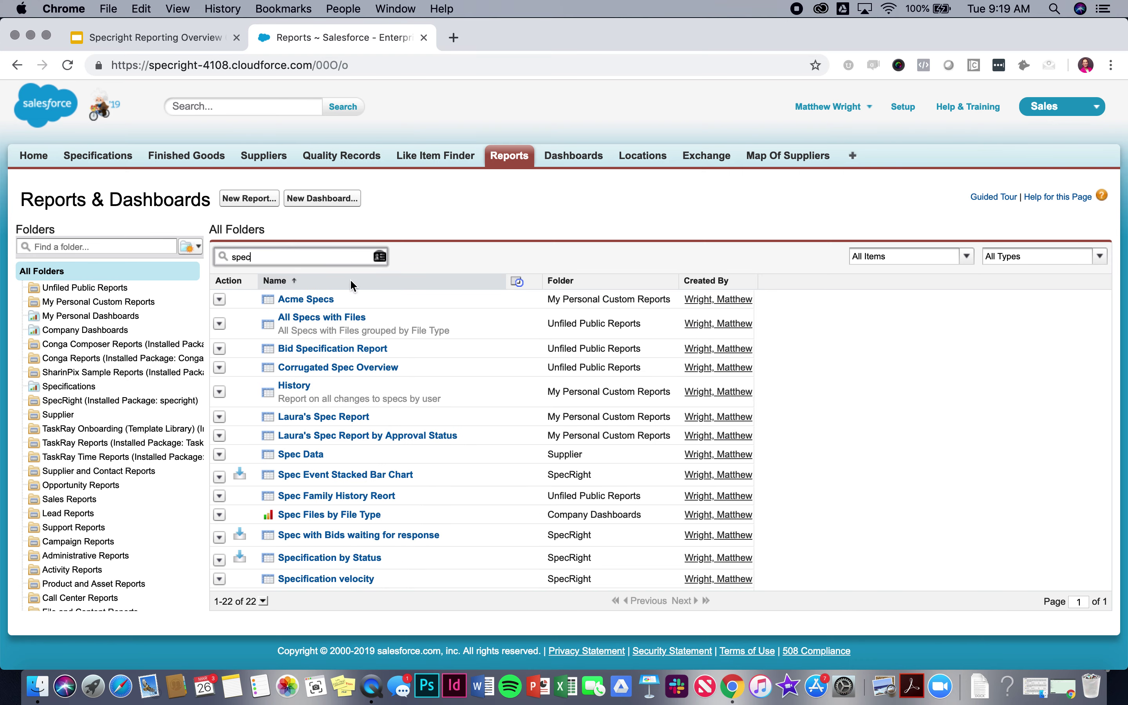
pyautogui.click(367, 371)
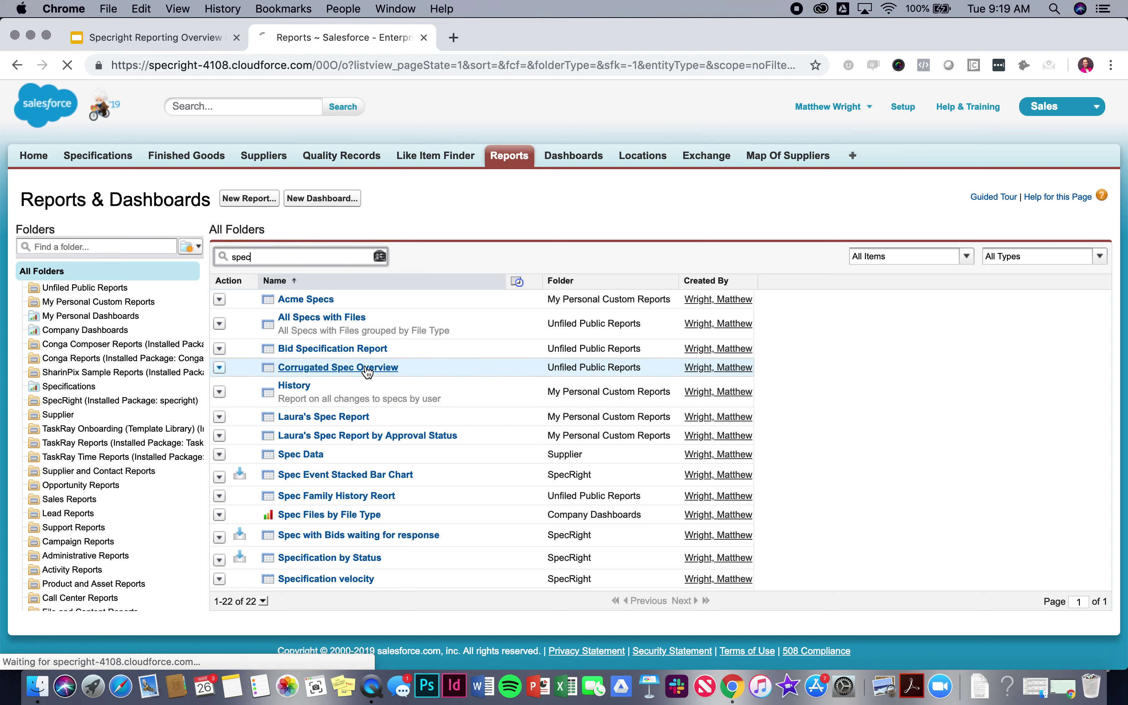
pyautogui.scroll(-2, 367, 371)
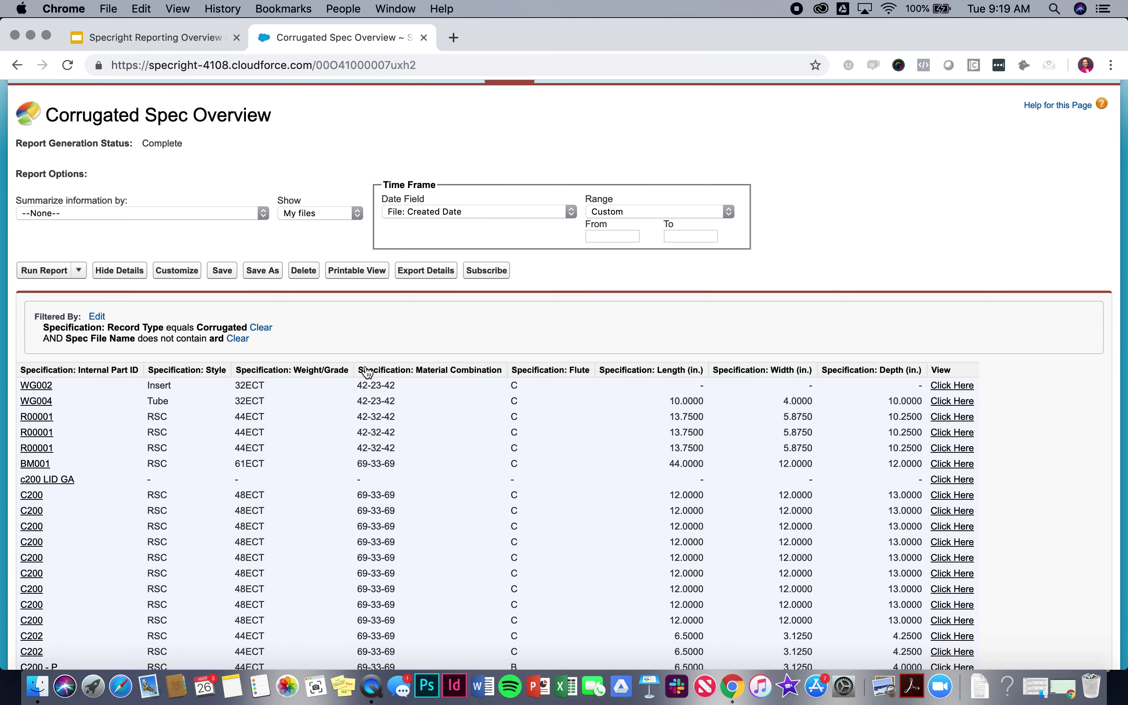
pyautogui.scroll(-1, 367, 372)
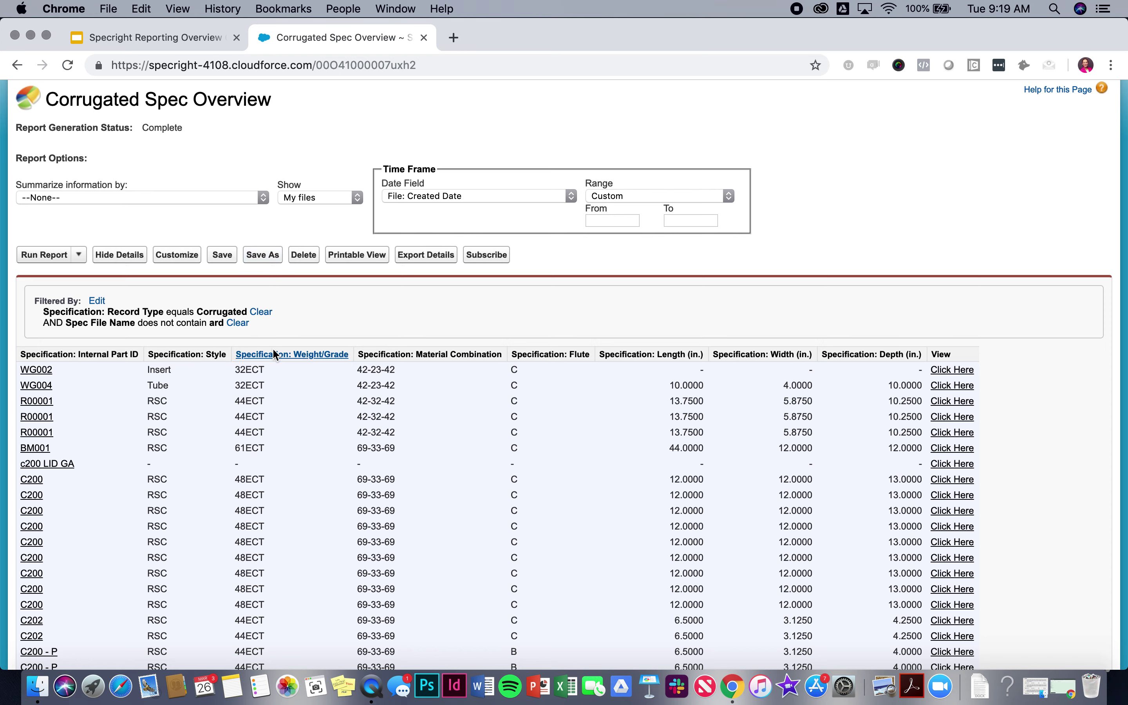
# Step: Save a copy of the report named "Corrugated Spec Overview" prefixed with the owner's first name, and return to the report
pyautogui.click(263, 257)
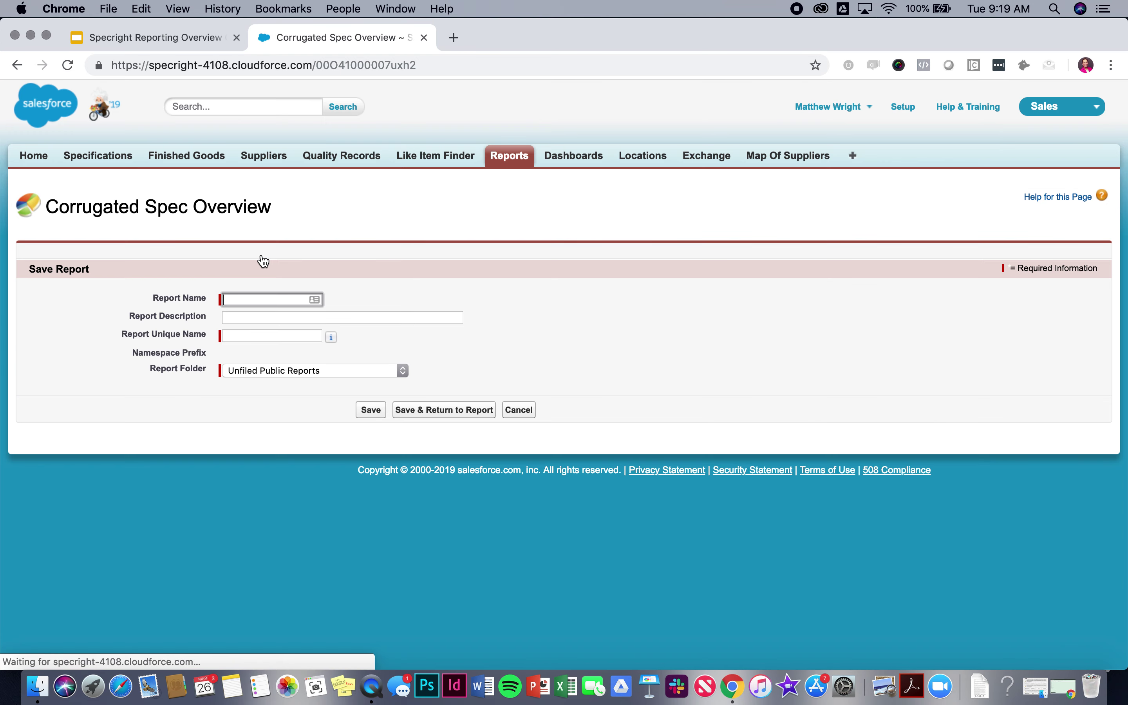
pyautogui.click(251, 296)
pyautogui.write('L')
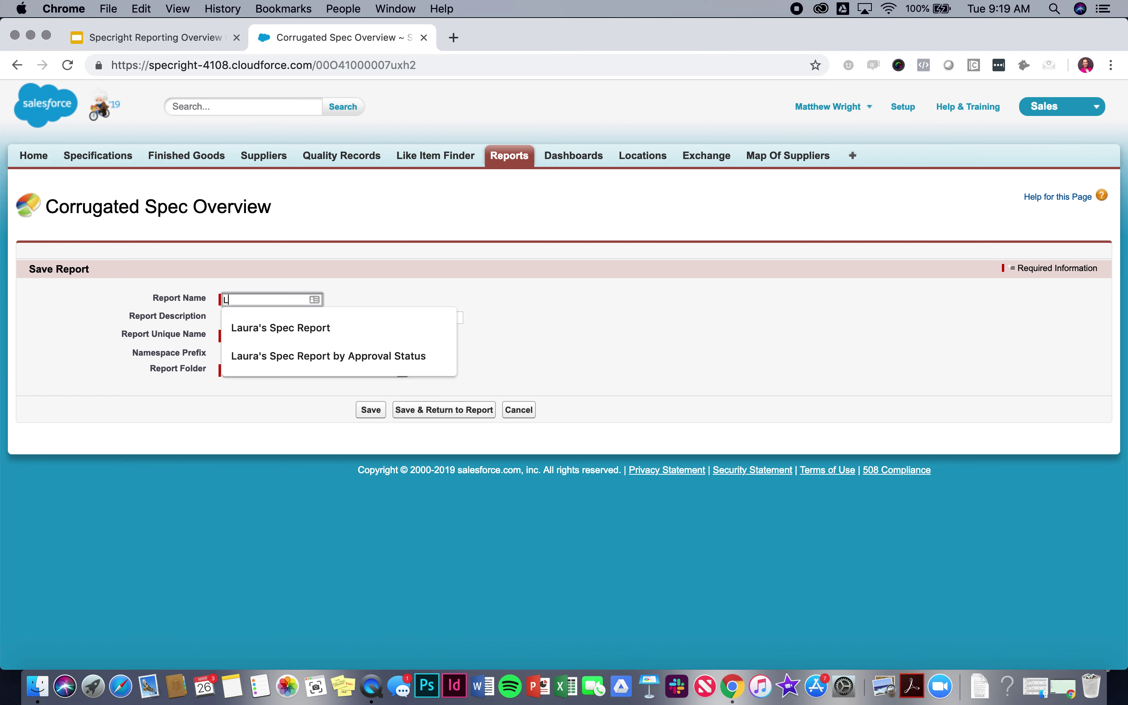
pyautogui.write("aura's Cor")
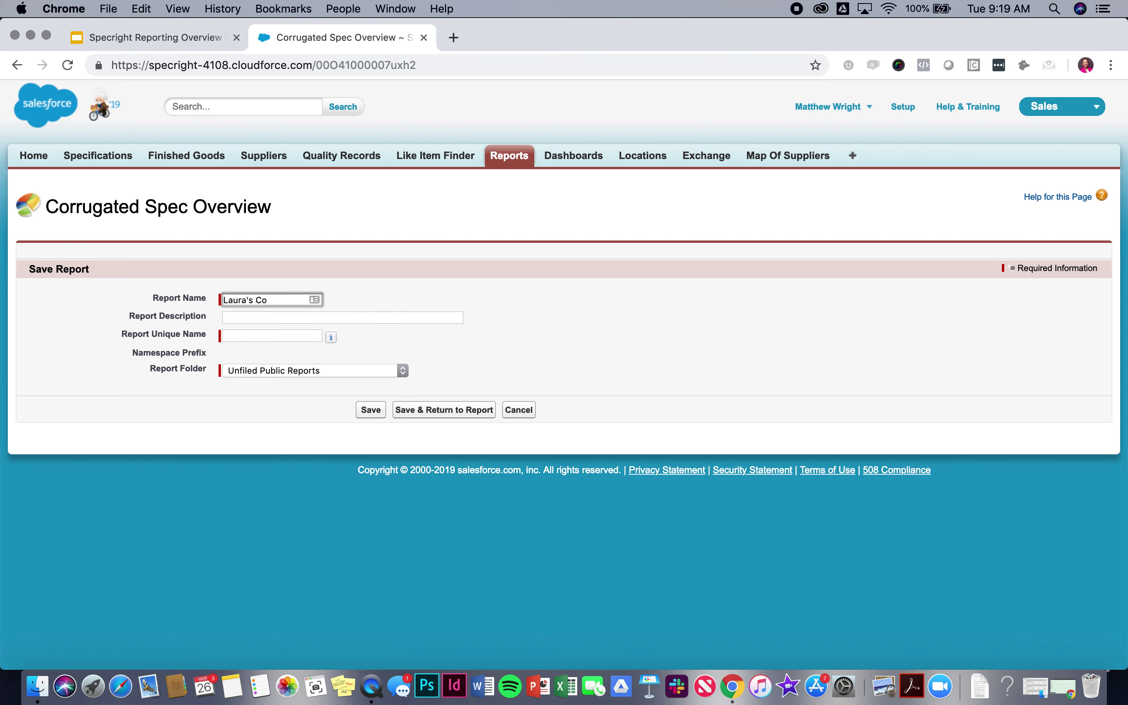
pyautogui.write('rugated Spec Overview')
pyautogui.click(446, 411)
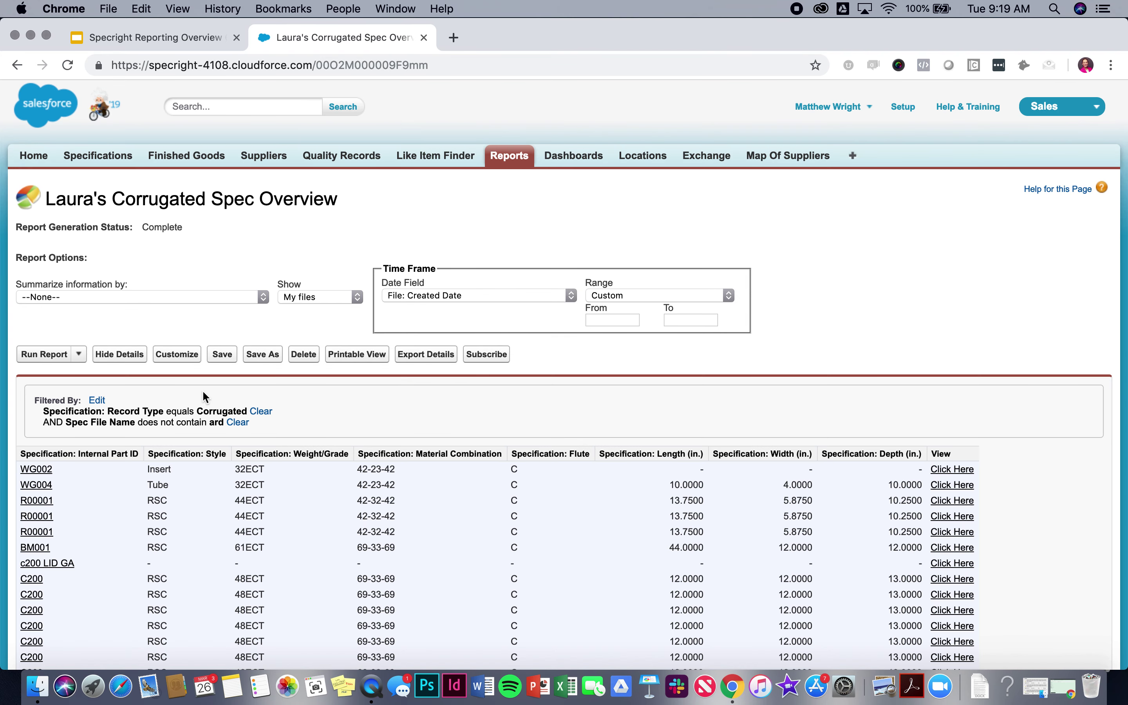
# Step: Customize the copied report, find the record fields, and add Specification: Record Type as a column
pyautogui.click(179, 357)
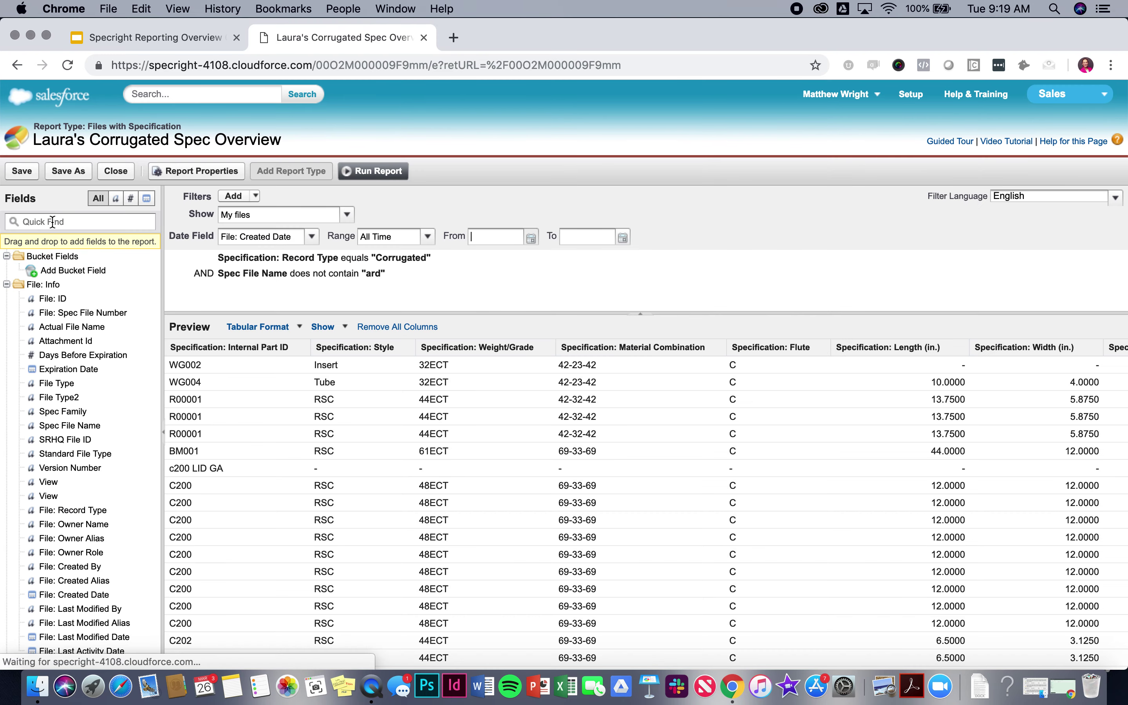
pyautogui.click(79, 222)
pyautogui.write('an')
pyautogui.press('BackSpace')
pyautogui.press('BackSpace')
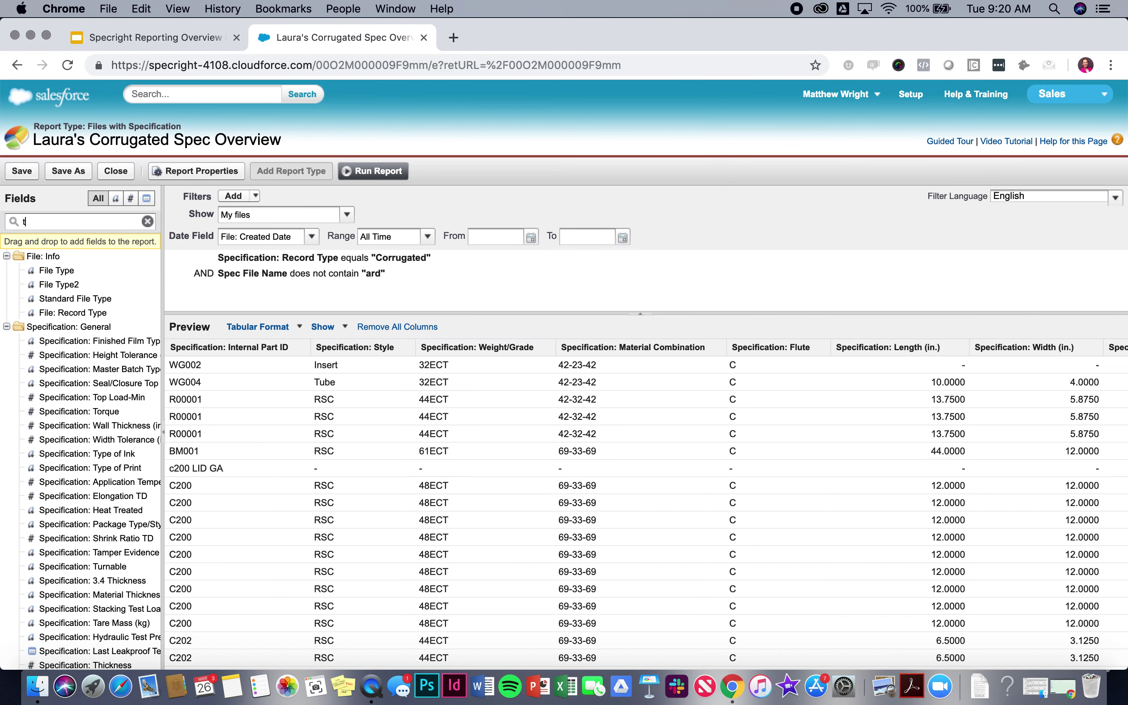
pyautogui.write('reo')
pyautogui.press('BackSpace')
pyautogui.write('cprd')
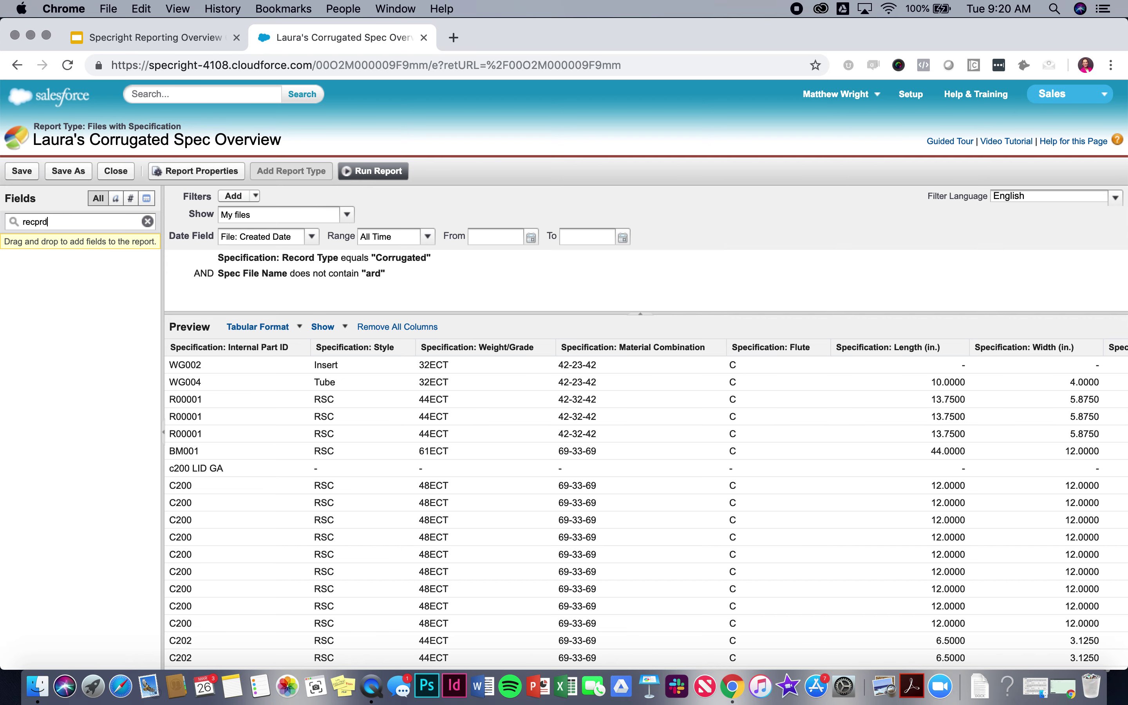
pyautogui.press('BackSpace')
pyautogui.press('BackSpace')
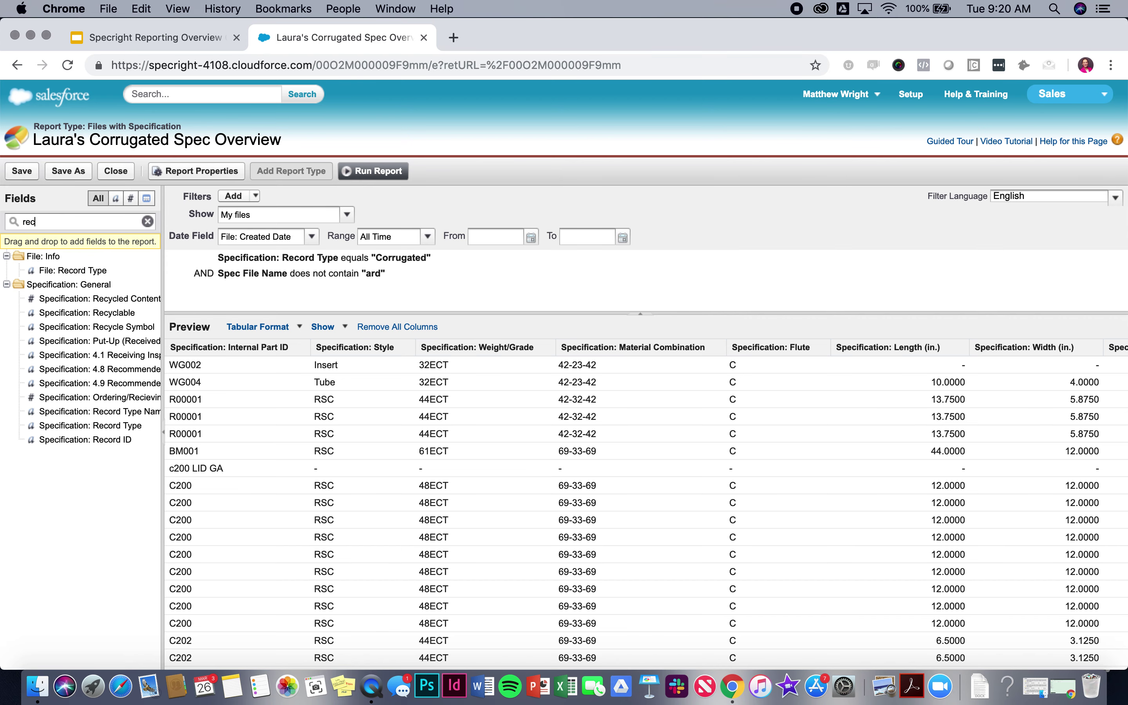
pyautogui.write('ord')
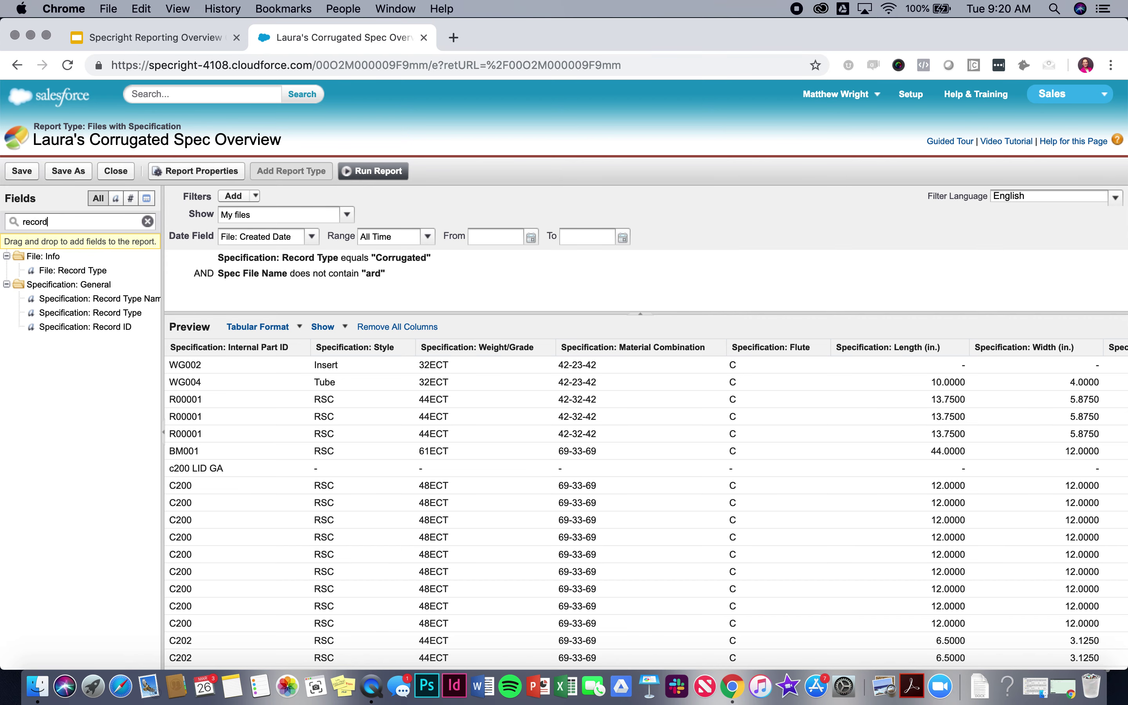
pyautogui.doubleClick(71, 316)
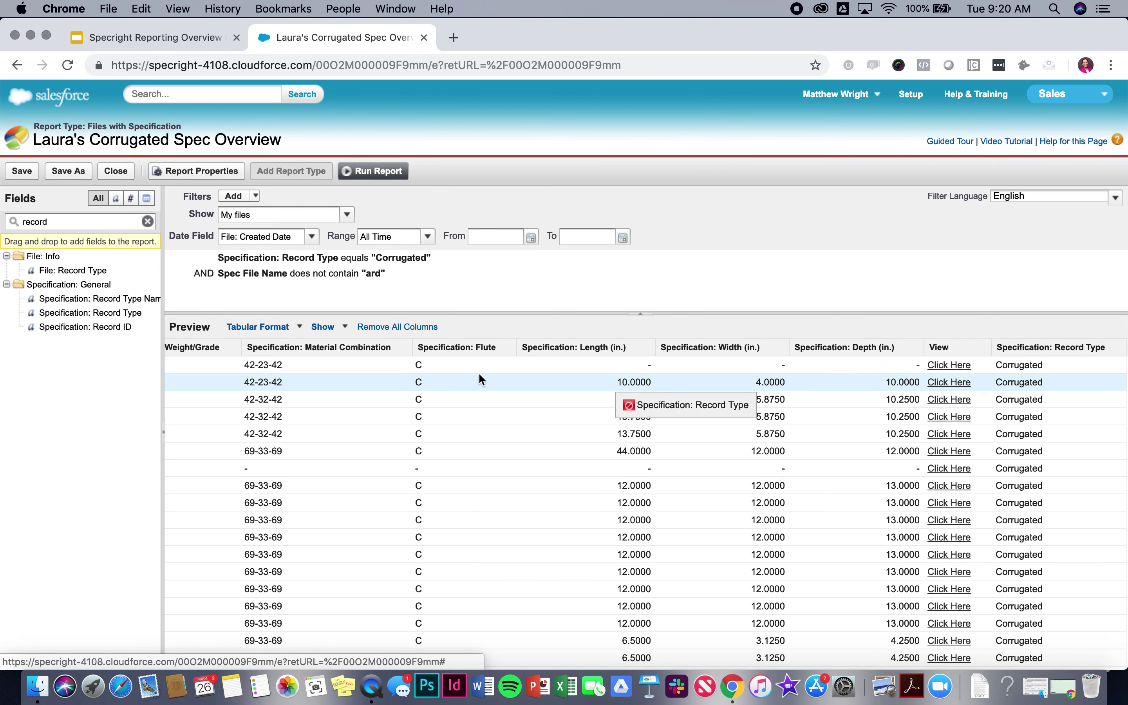
# Step: Move the Record Type column between Weight/Grade and Material Combination, and run the report
pyautogui.moveTo(480, 379); pyautogui.dragTo(220, 347)
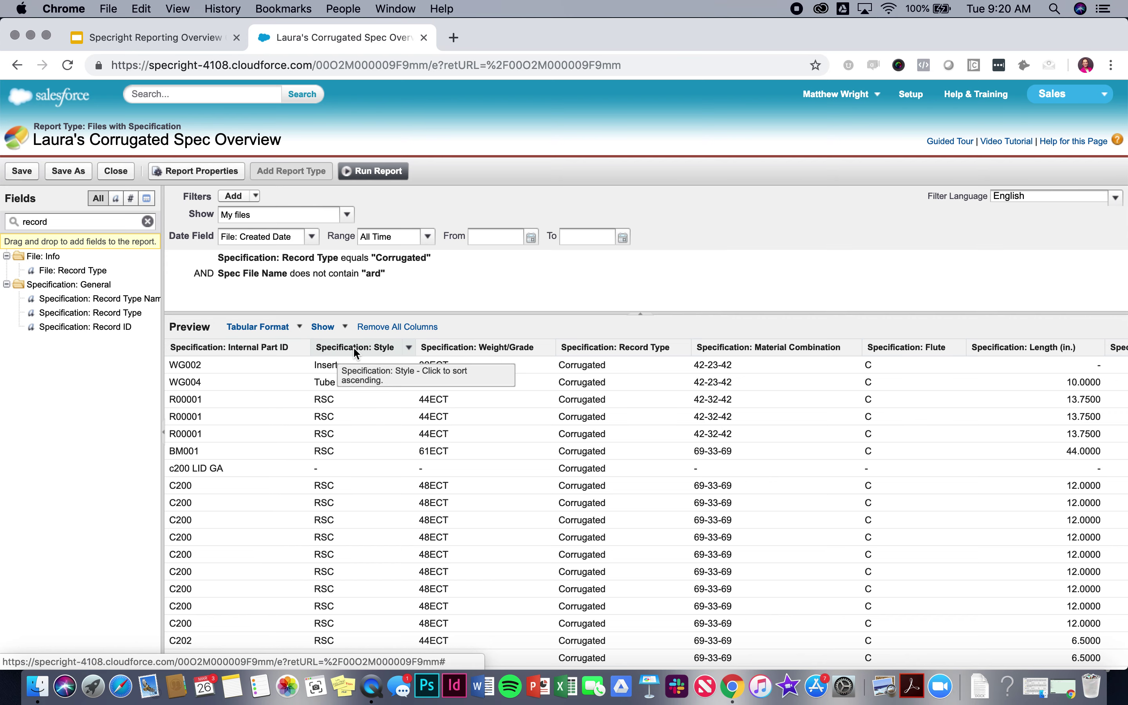
pyautogui.scroll(-4, 373, 489)
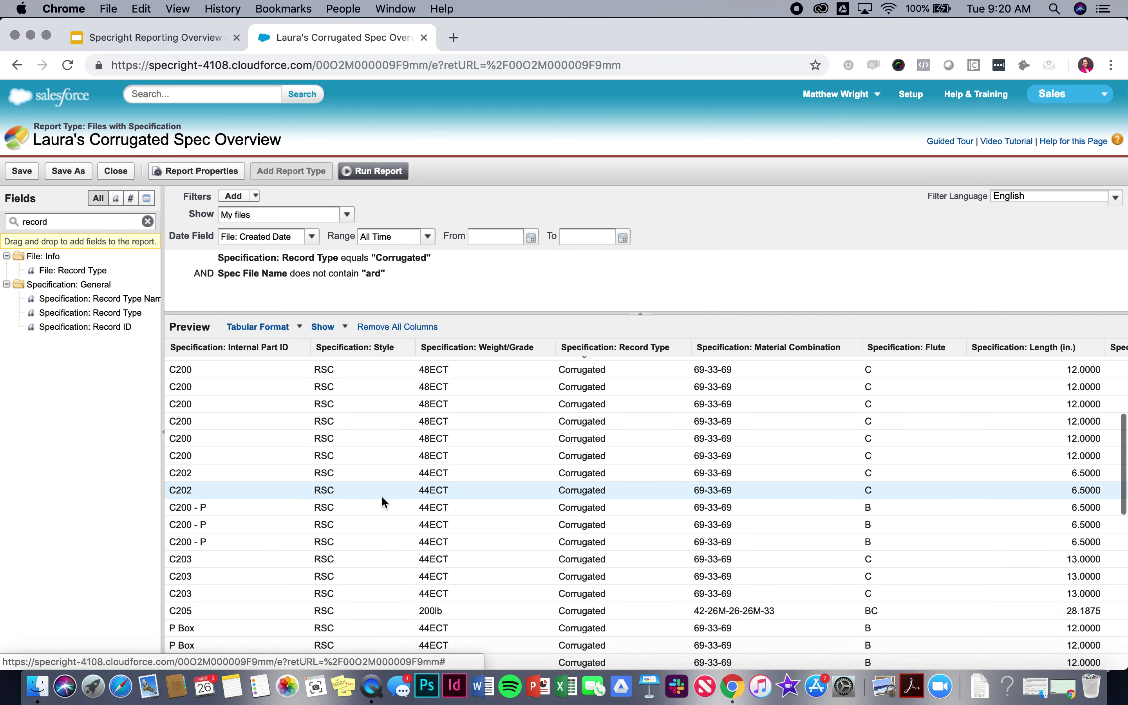
pyautogui.scroll(4, 381, 495)
pyautogui.click(396, 176)
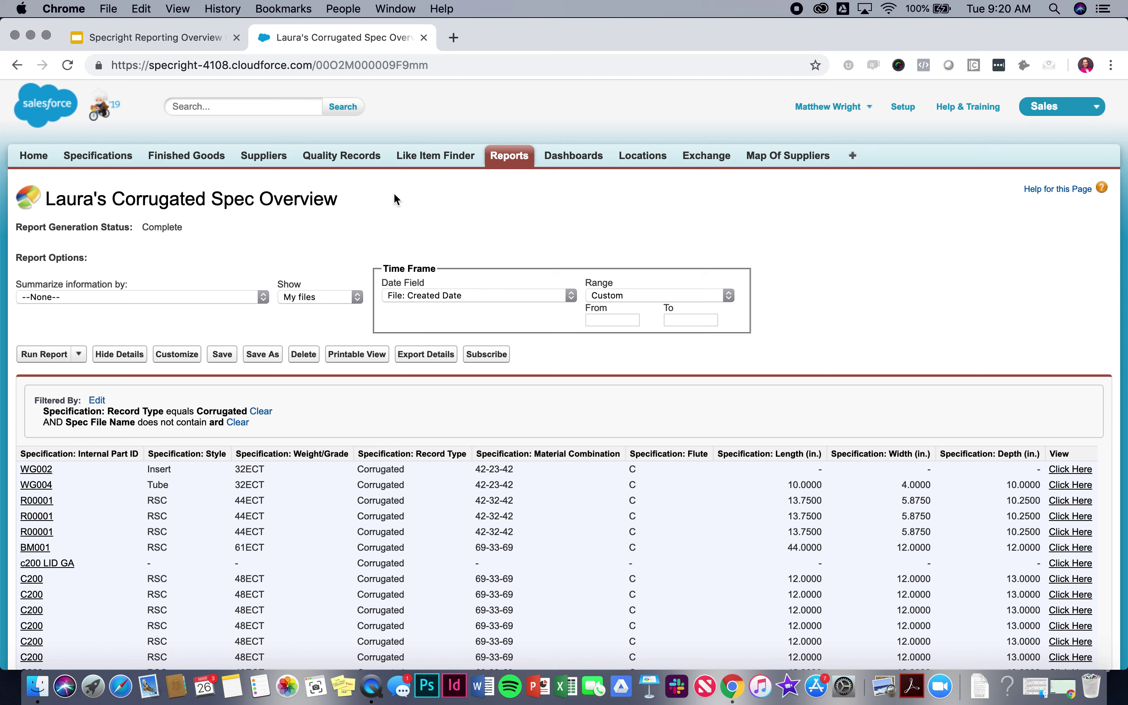
# Step: Go back to the personal test dashboard and view its packaging type and approval stage charts
pyautogui.click(576, 163)
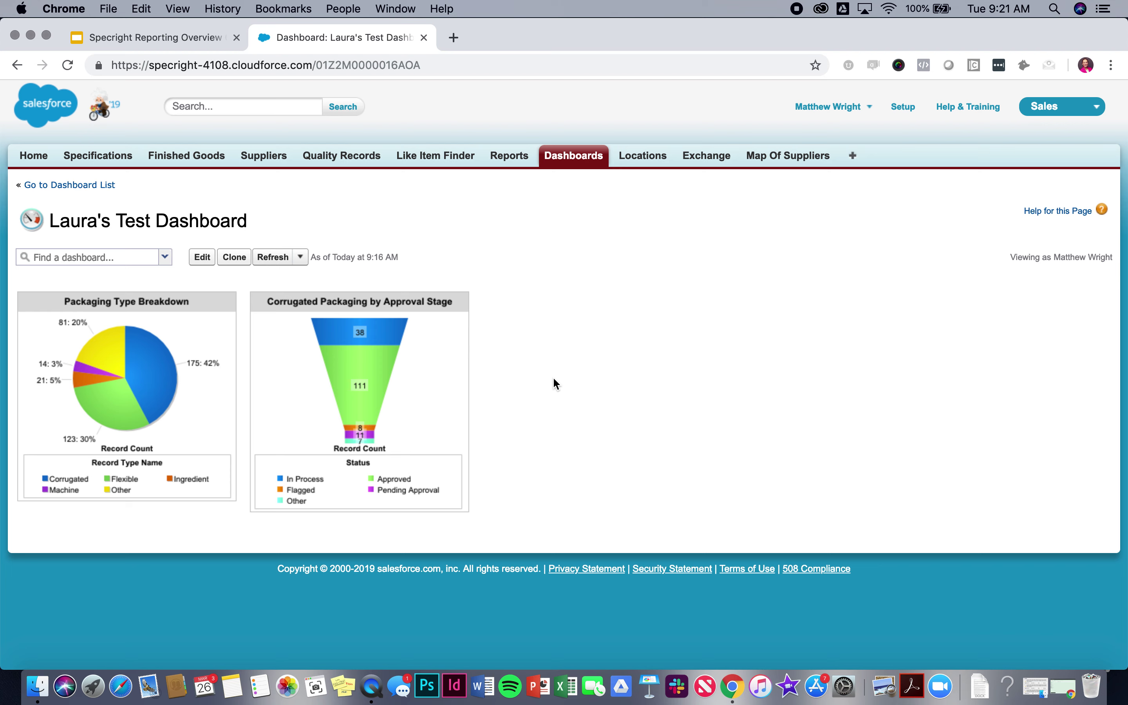
pyautogui.scroll(1, 589, 345)
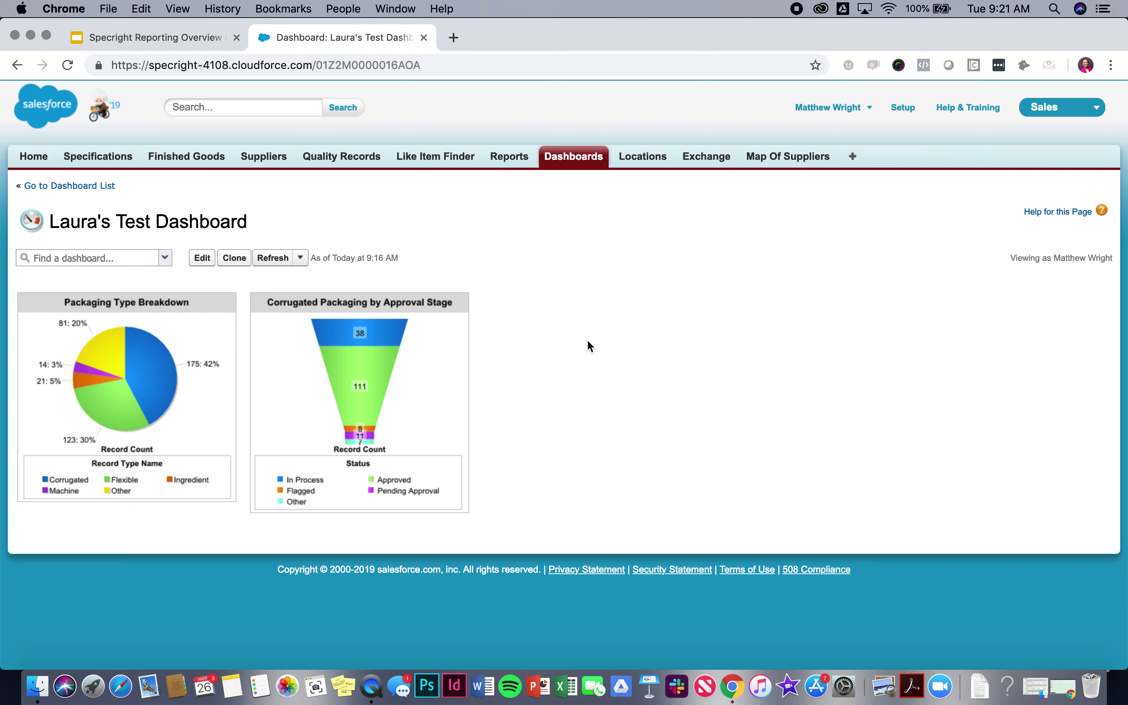